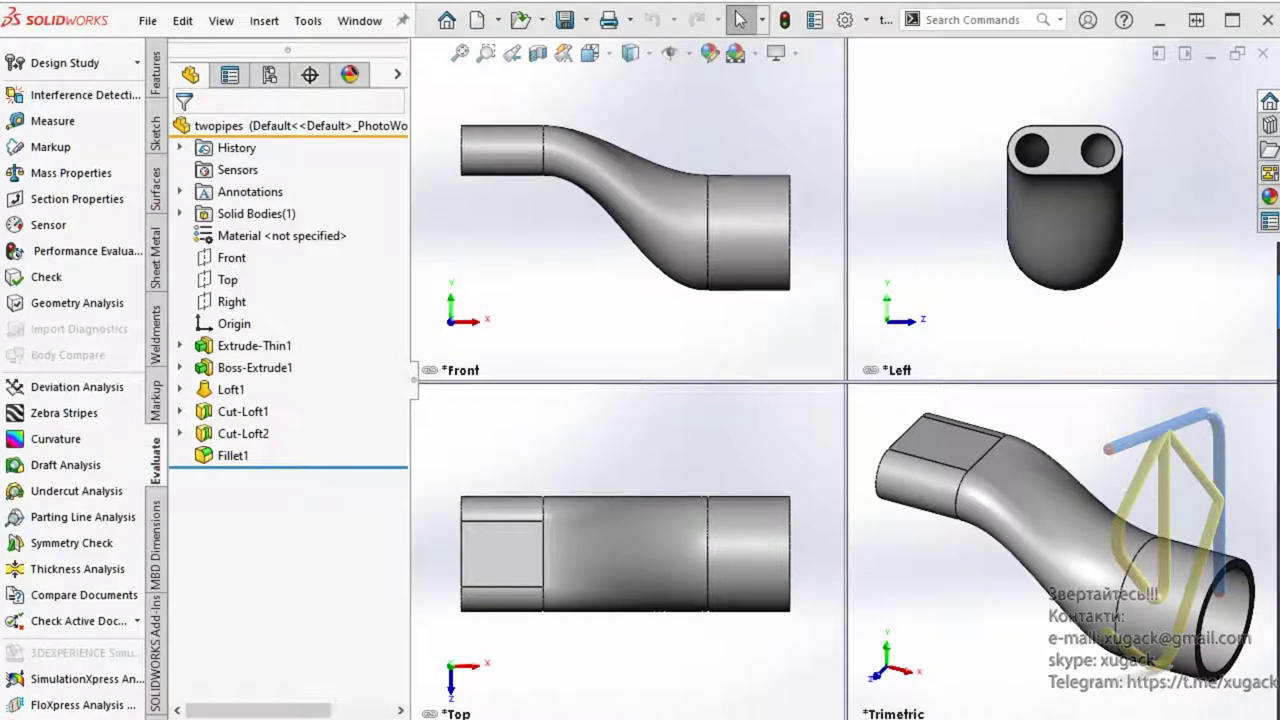
# - Section the existing pipe and slide the cut 20 mm along it to inspect the interior
pyautogui.moveTo(1144, 338)
pyautogui.keyDown('ctrl'); pyautogui.mouseDown(button='middle')
pyautogui.moveTo(1080, 354)
pyautogui.moveTo(1111, 346)
pyautogui.mouseUp(button='middle'); pyautogui.keyUp('ctrl')
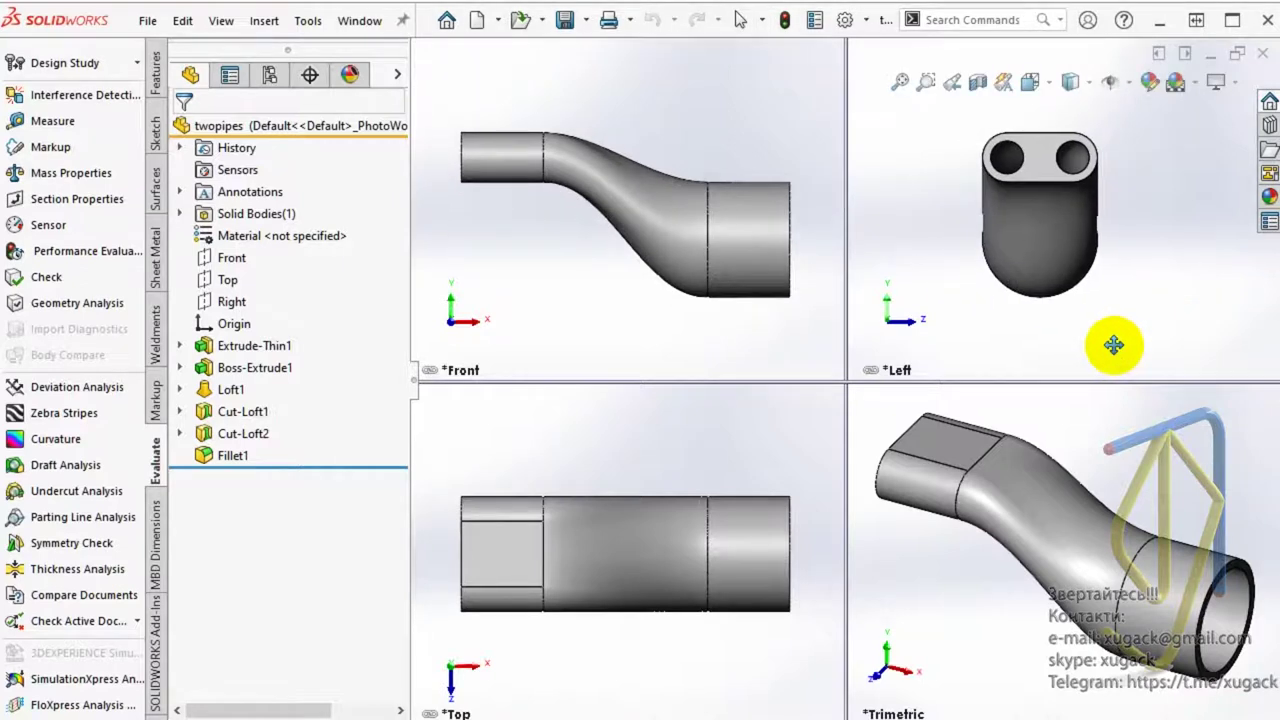
pyautogui.moveTo(1151, 491)
pyautogui.mouseDown(button='middle')
pyautogui.moveTo(1055, 478)
pyautogui.moveTo(1157, 486)
pyautogui.moveTo(1143, 386)
pyautogui.moveTo(1127, 410)
pyautogui.moveTo(1154, 400)
pyautogui.moveTo(1130, 470)
pyautogui.moveTo(1157, 457)
pyautogui.mouseUp(button='middle')
pyautogui.click(995, 402)
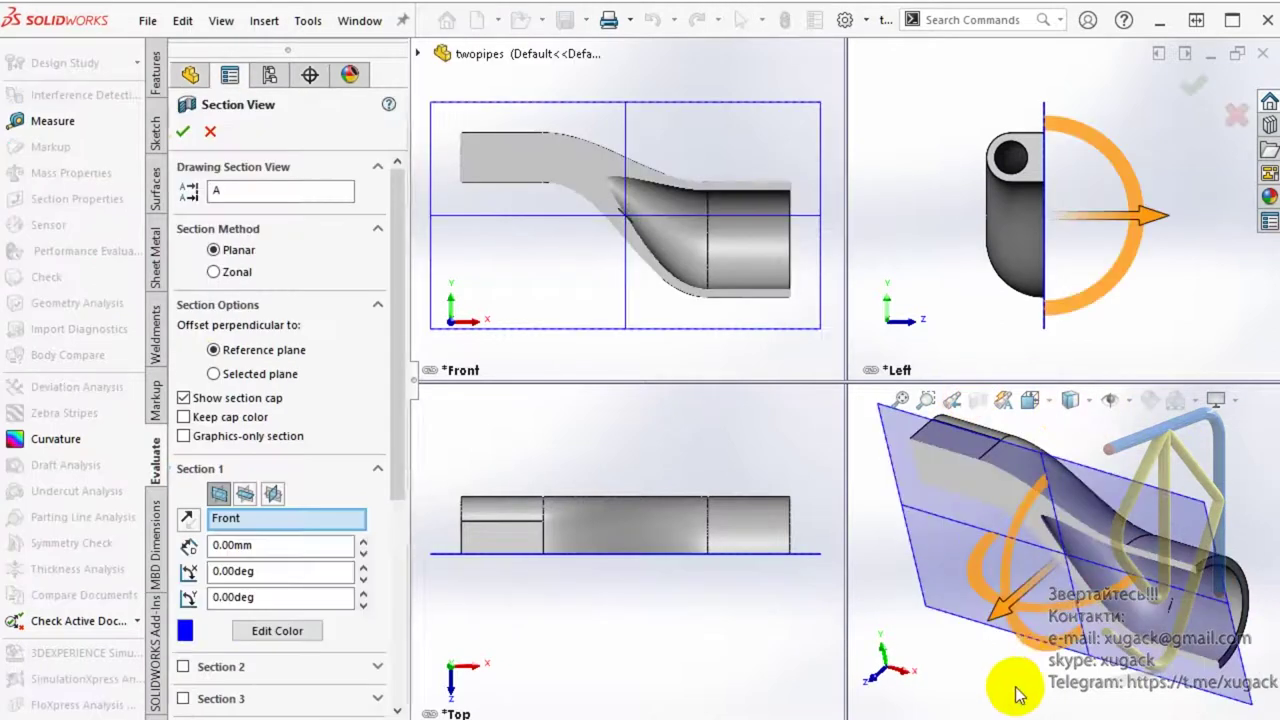
pyautogui.moveTo(1028, 625)
pyautogui.mouseDown(button='middle')
pyautogui.moveTo(971, 634)
pyautogui.moveTo(983, 629)
pyautogui.mouseUp(button='middle')
pyautogui.moveTo(1003, 595)
pyautogui.mouseDown()
pyautogui.moveTo(974, 599)
pyautogui.moveTo(1029, 591)
pyautogui.moveTo(955, 594)
pyautogui.moveTo(1152, 480)
pyautogui.mouseUp()
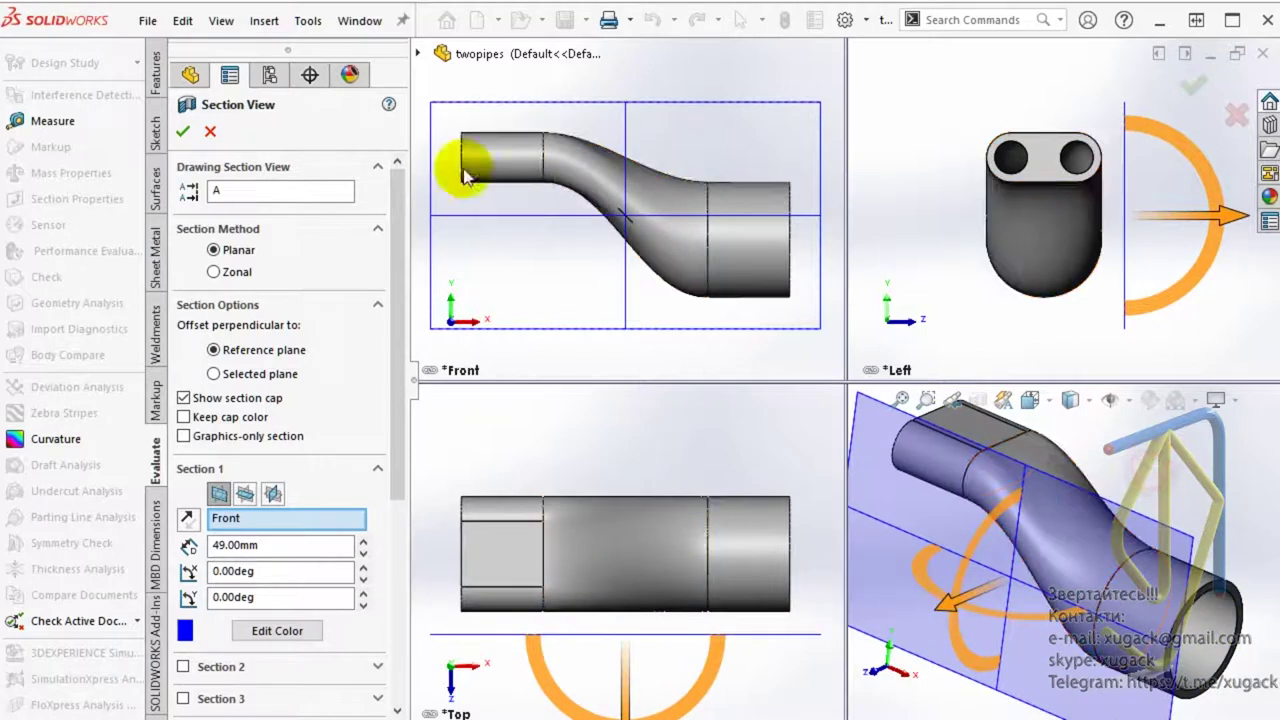
pyautogui.click(183, 131)
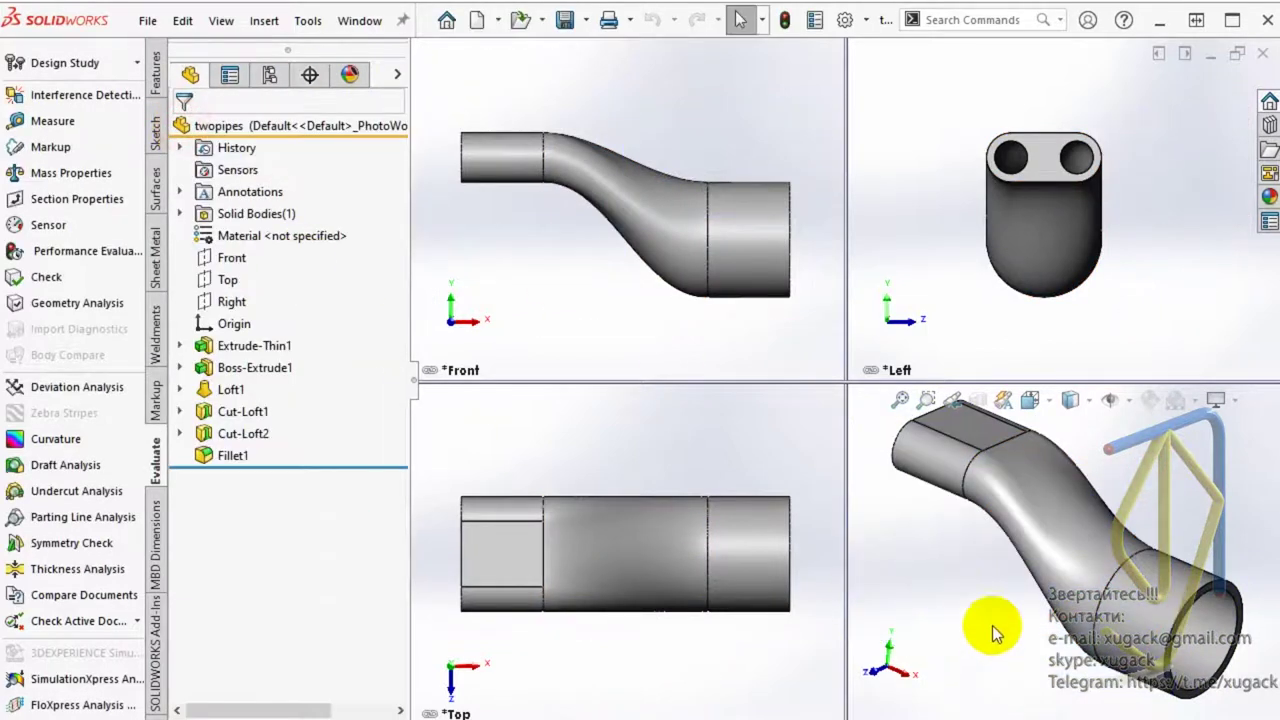
# - Run a thickness analysis on the pipe's curved middle face and review Extrude-Thin1 and Boss-Extrude1 dimensions
pyautogui.click(80, 569)
pyautogui.click(1033, 521)
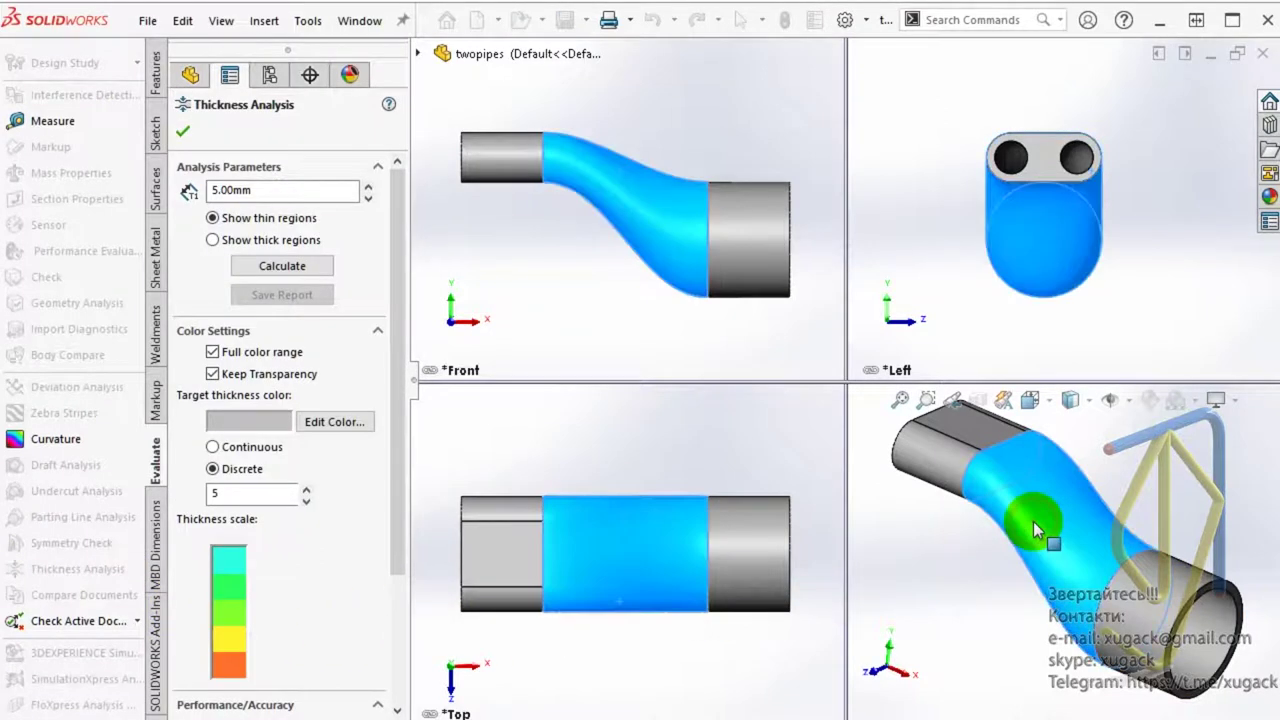
pyautogui.click(313, 274)
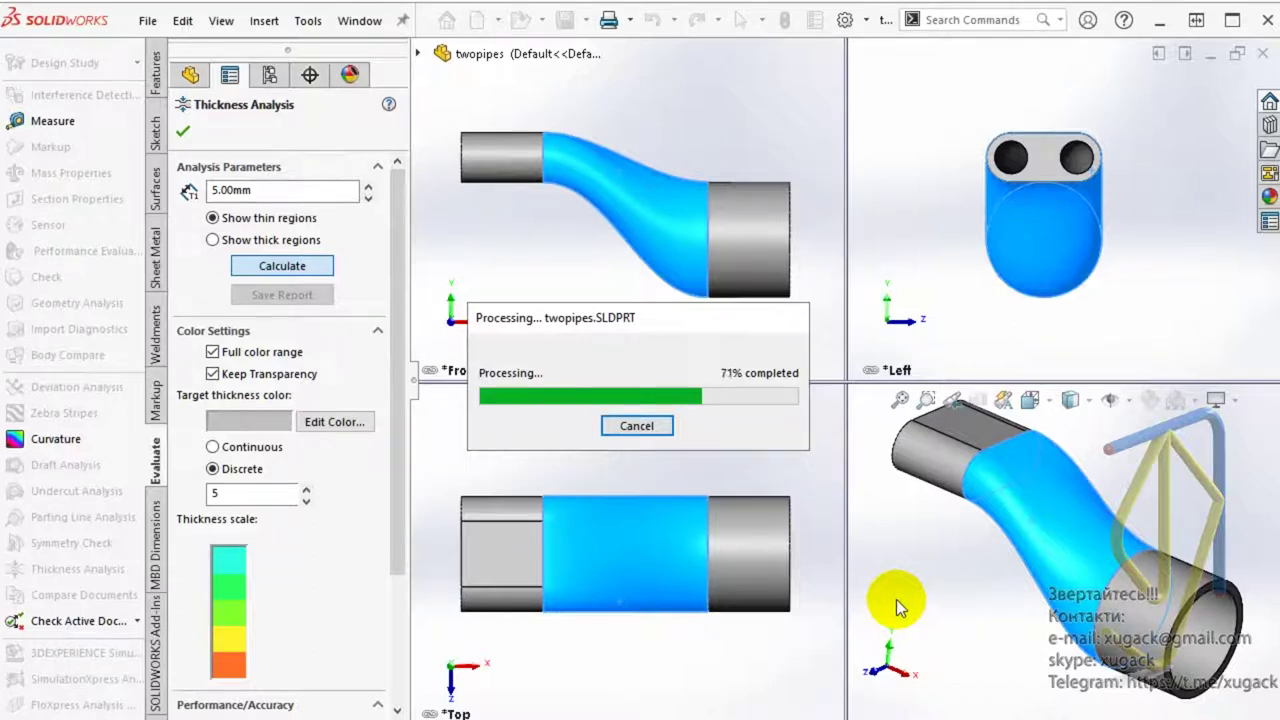
pyautogui.moveTo(953, 612)
pyautogui.mouseDown(button='middle')
pyautogui.moveTo(837, 580)
pyautogui.moveTo(929, 609)
pyautogui.moveTo(1123, 531)
pyautogui.moveTo(974, 663)
pyautogui.moveTo(912, 670)
pyautogui.moveTo(949, 651)
pyautogui.moveTo(749, 417)
pyautogui.mouseUp(button='middle')
pyautogui.click(181, 134)
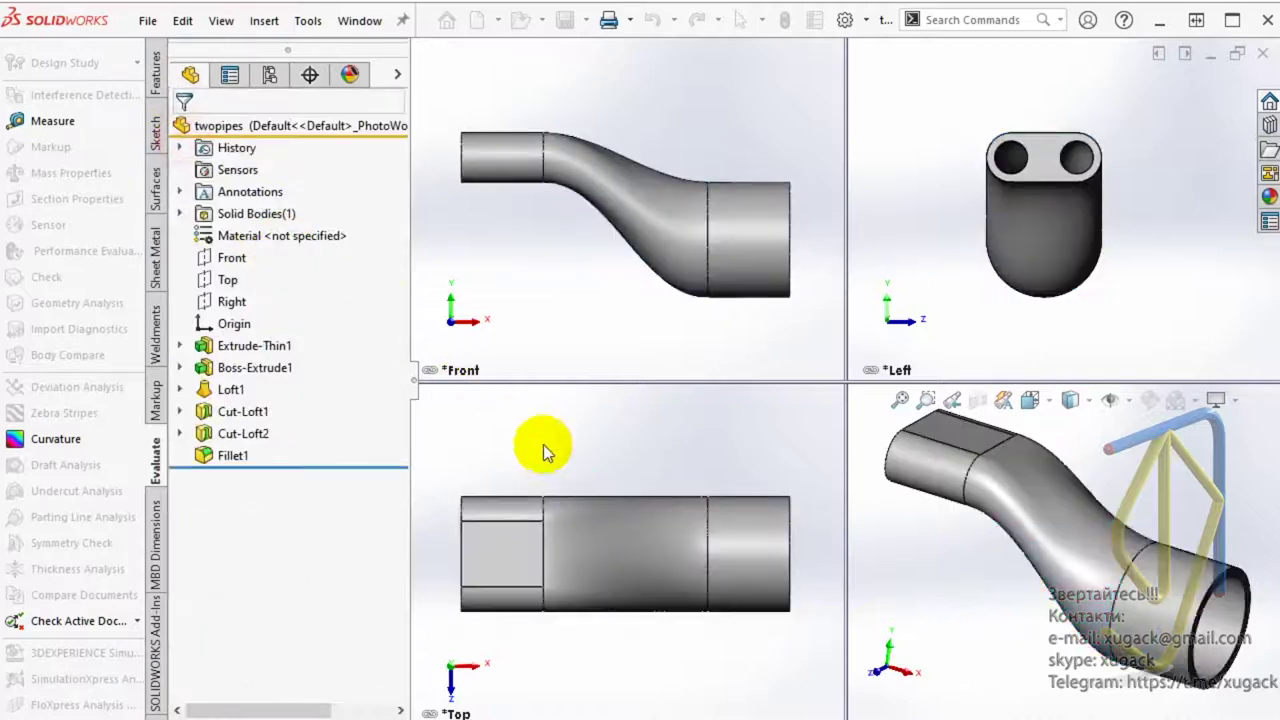
pyautogui.click(262, 346)
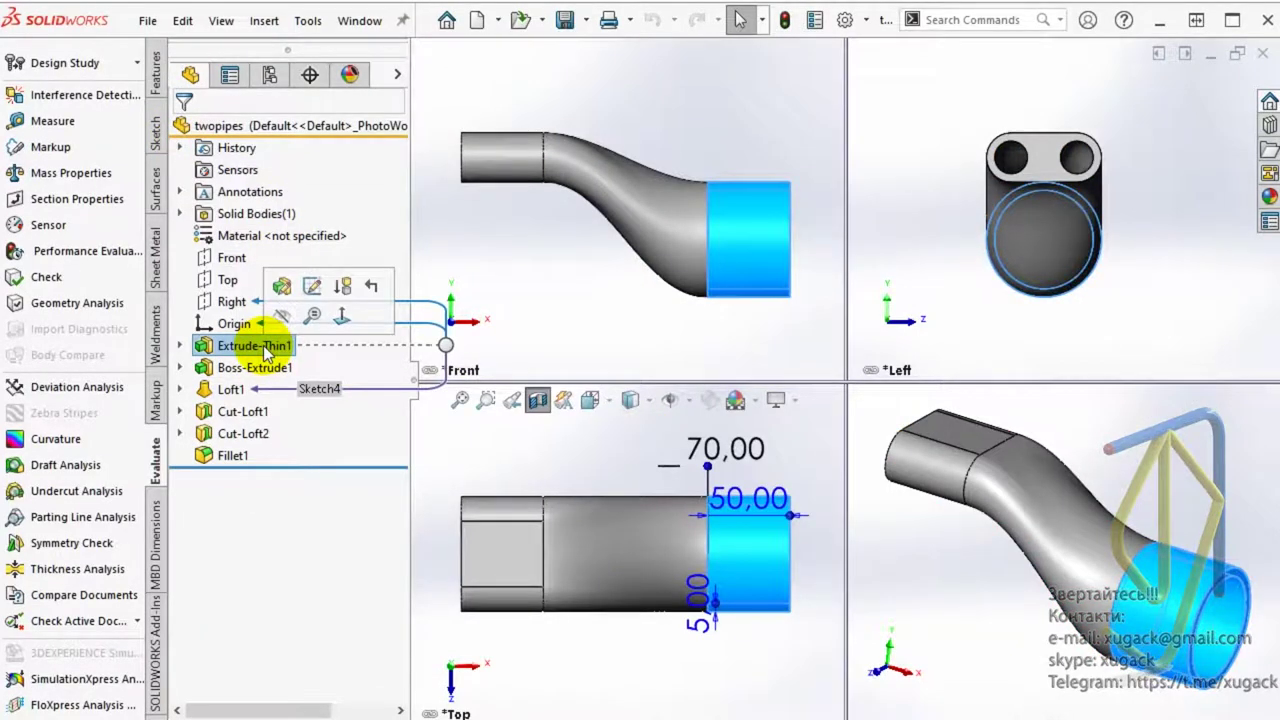
pyautogui.click(266, 368)
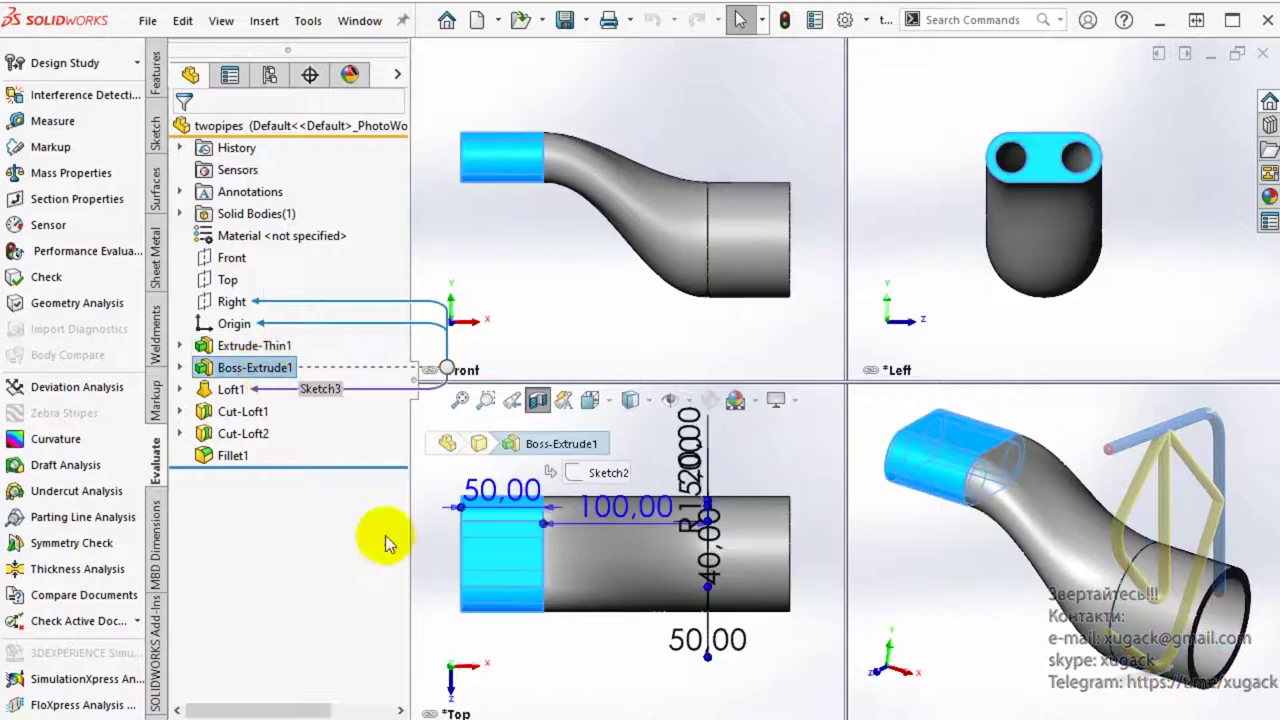
pyautogui.click(558, 643)
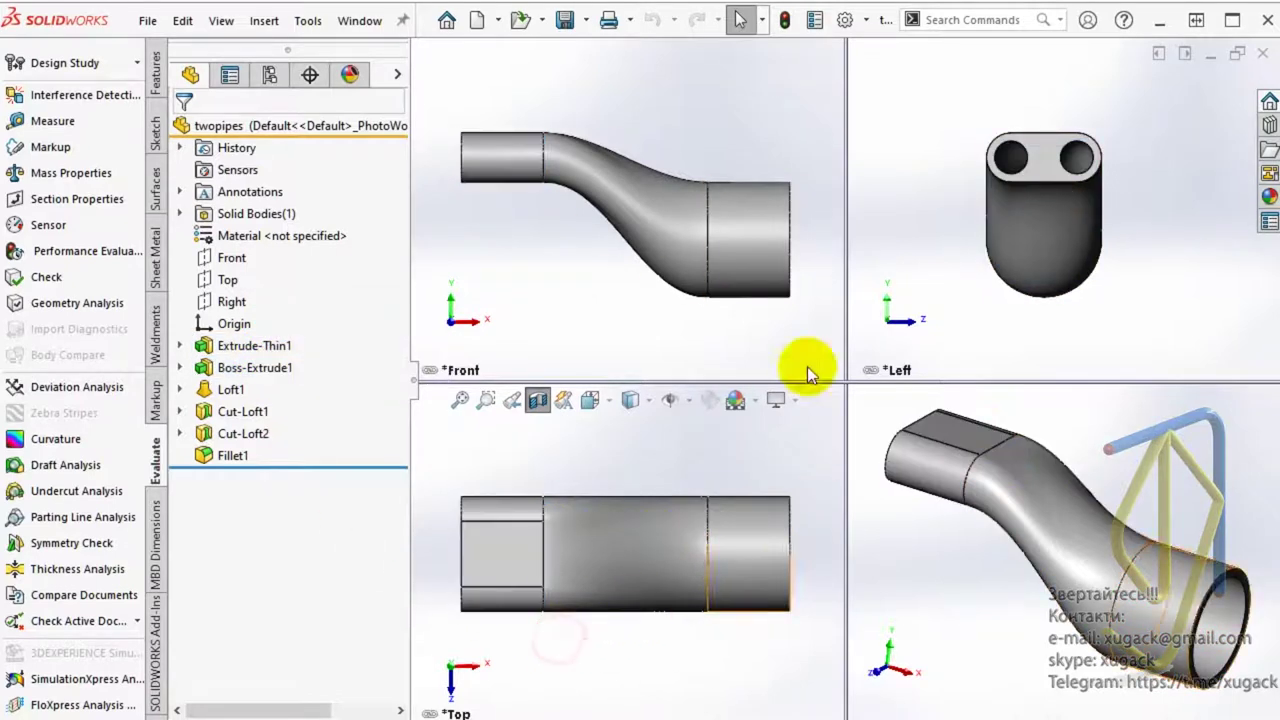
# - Start a new part and sketch a Ø70 circle centred on the origin on the Right plane
pyautogui.click(497, 20)
pyautogui.click(477, 20)
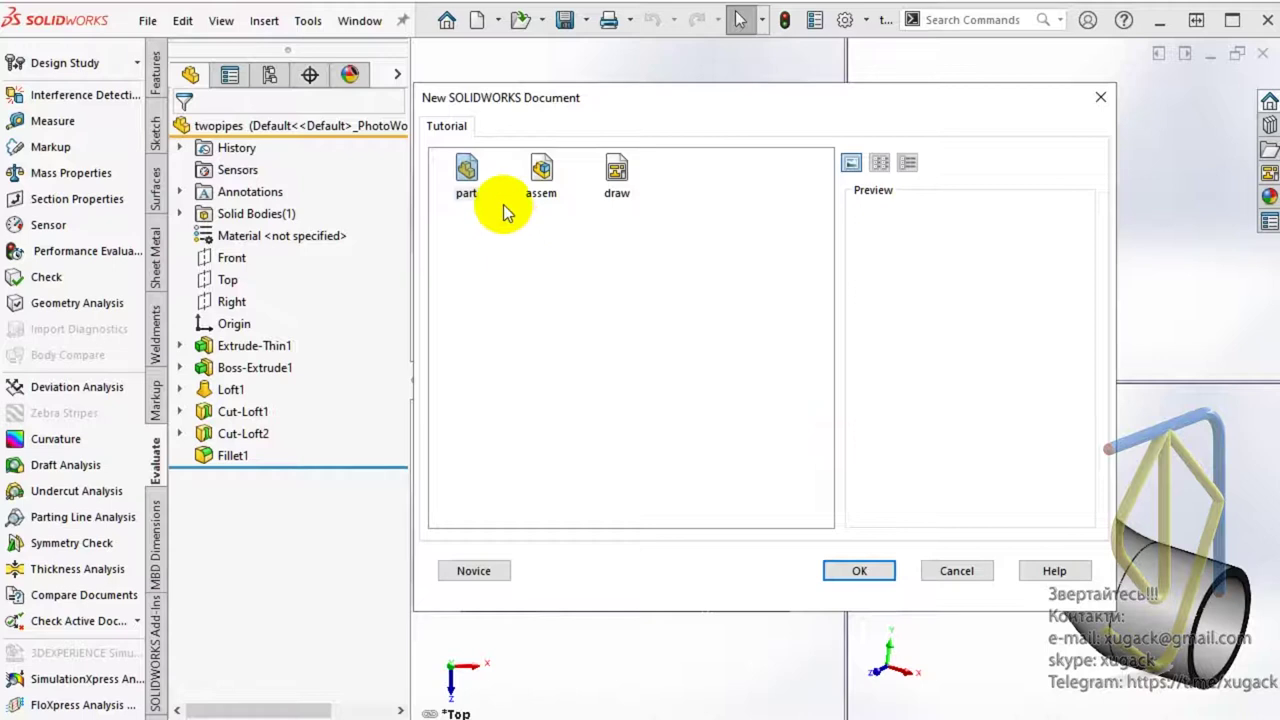
pyautogui.doubleClick(466, 176)
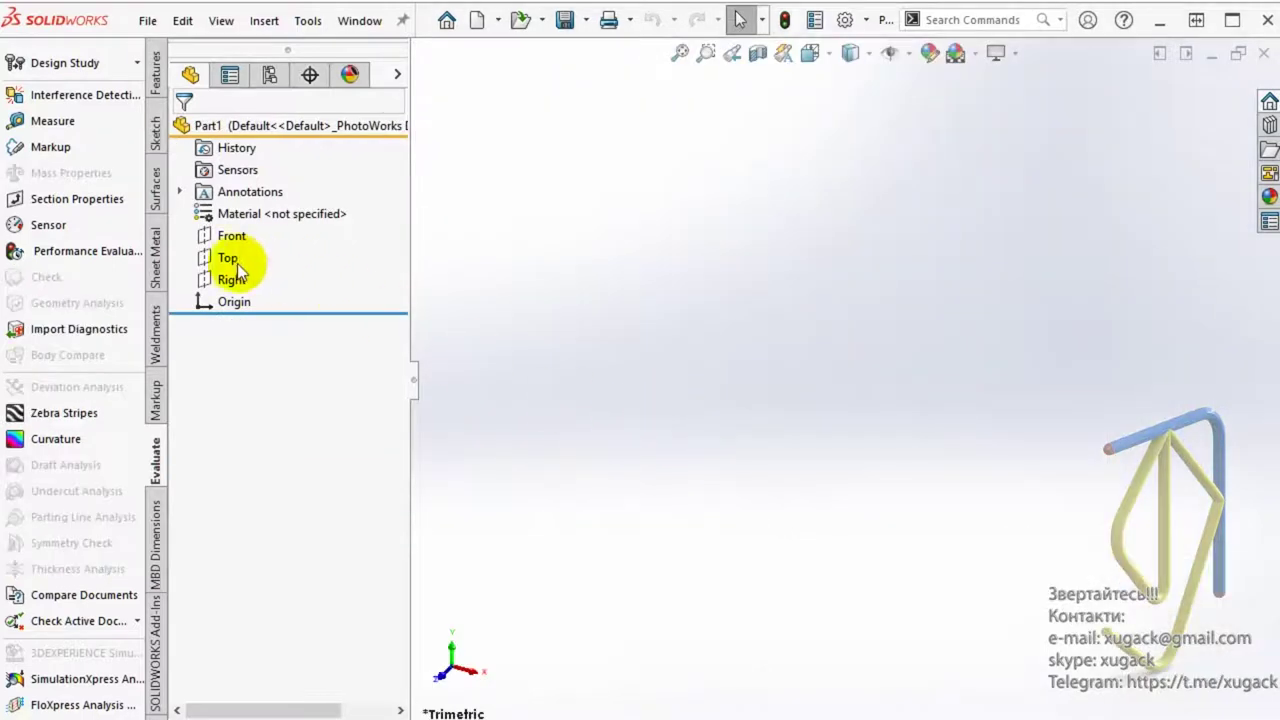
pyautogui.click(226, 281)
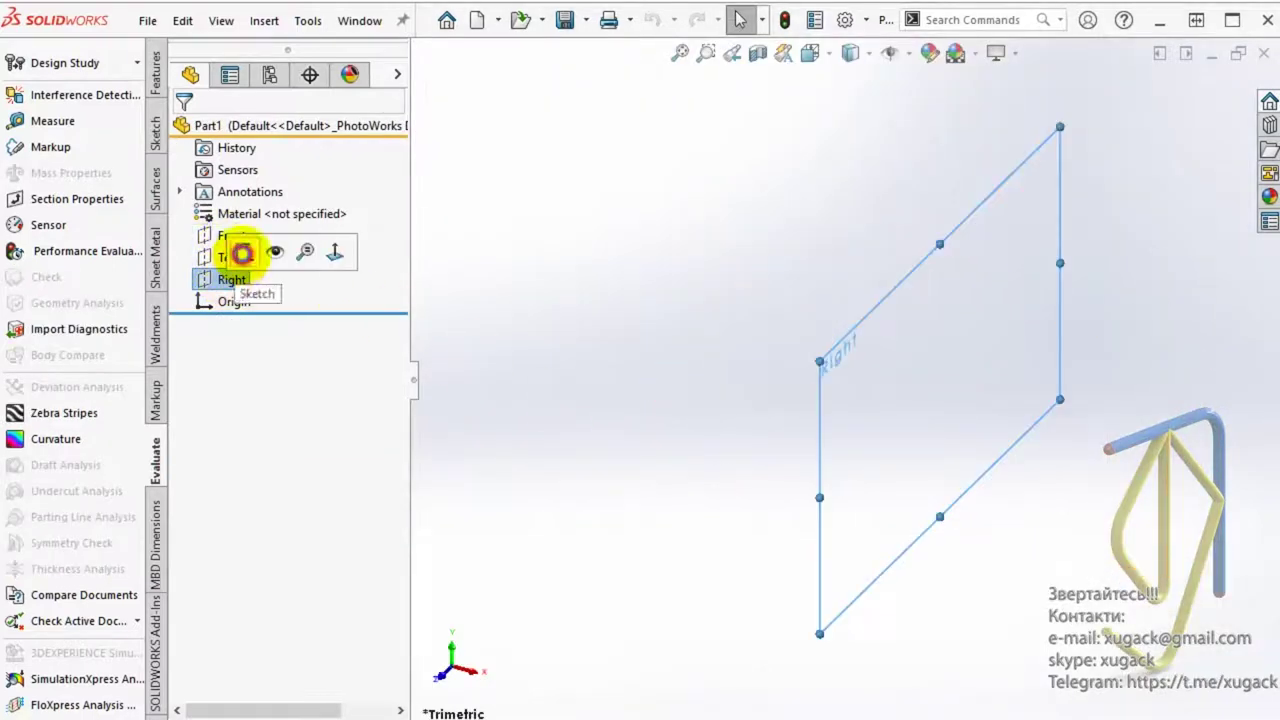
pyautogui.click(242, 254)
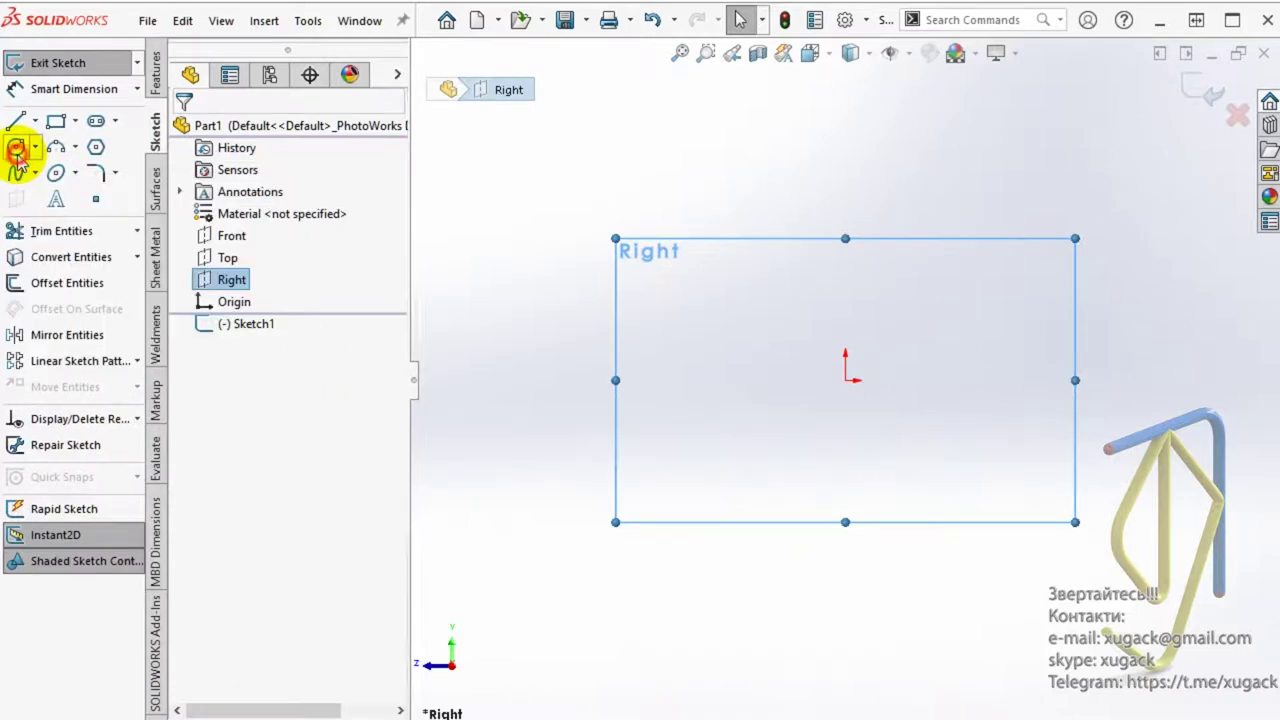
pyautogui.click(17, 148)
pyautogui.click(845, 380)
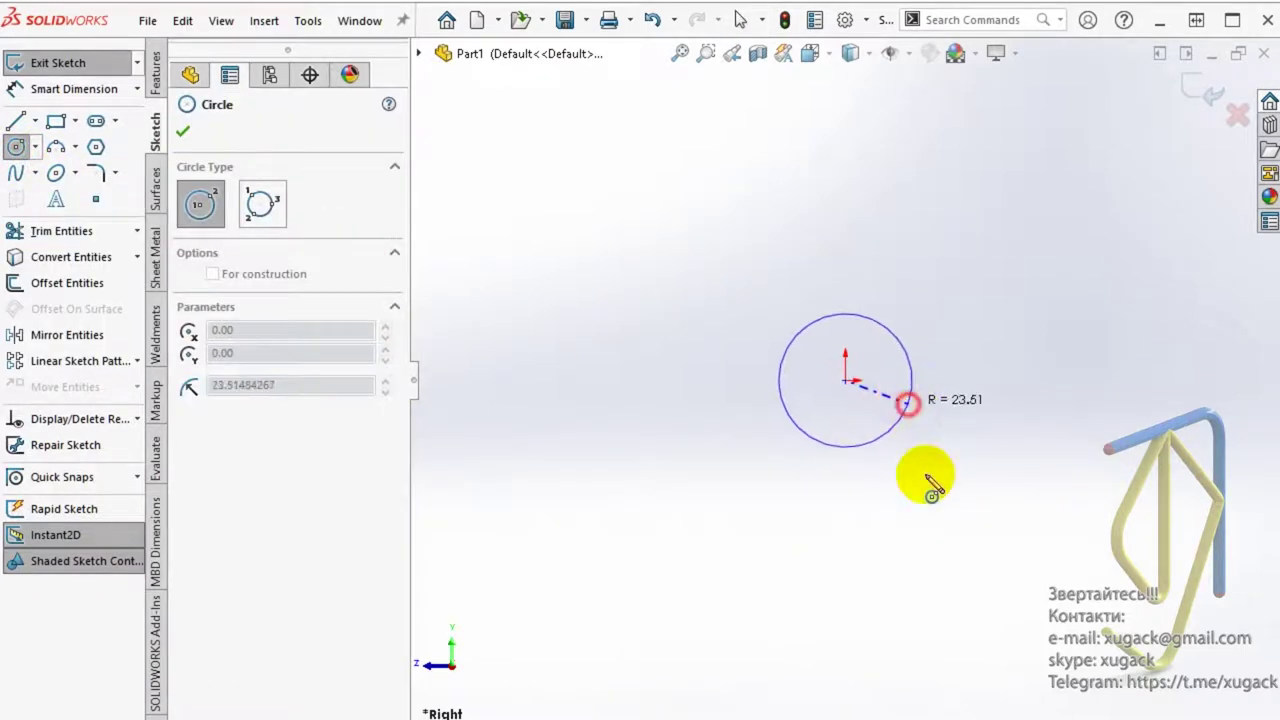
pyautogui.press('Escape')
pyautogui.click(912, 380)
pyautogui.press('d')
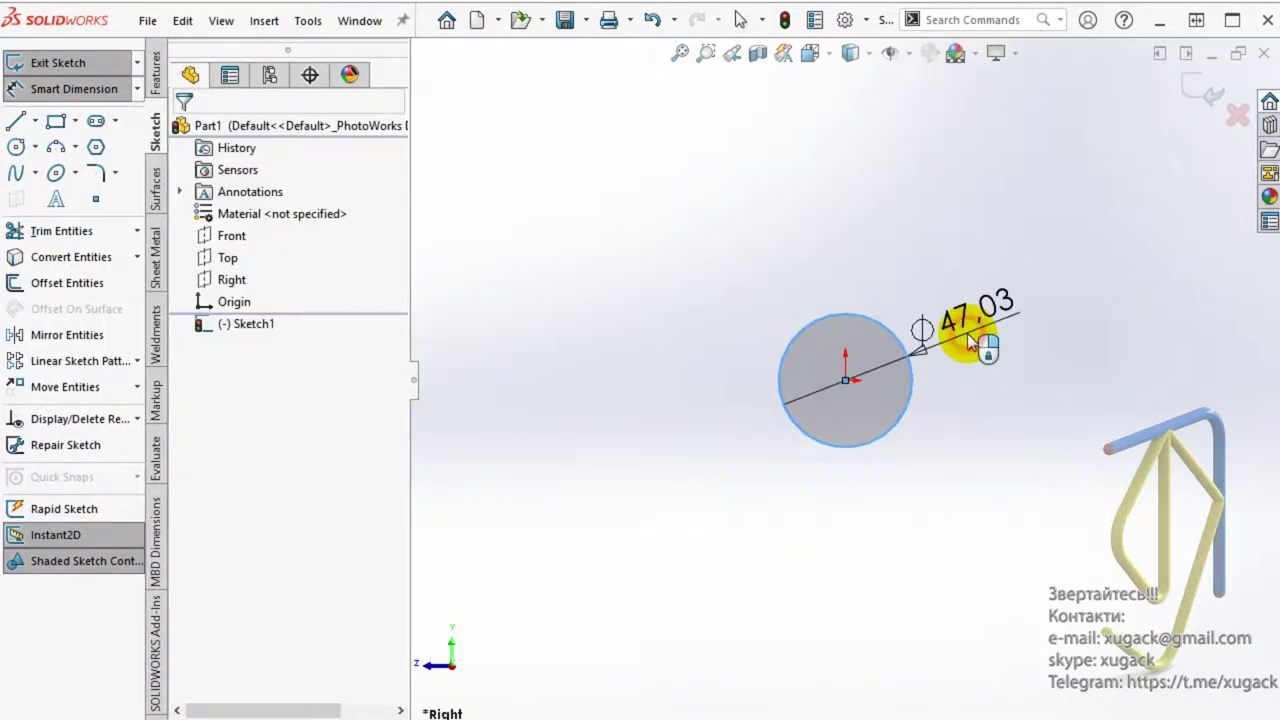
pyautogui.click(969, 337)
pyautogui.press('Return')
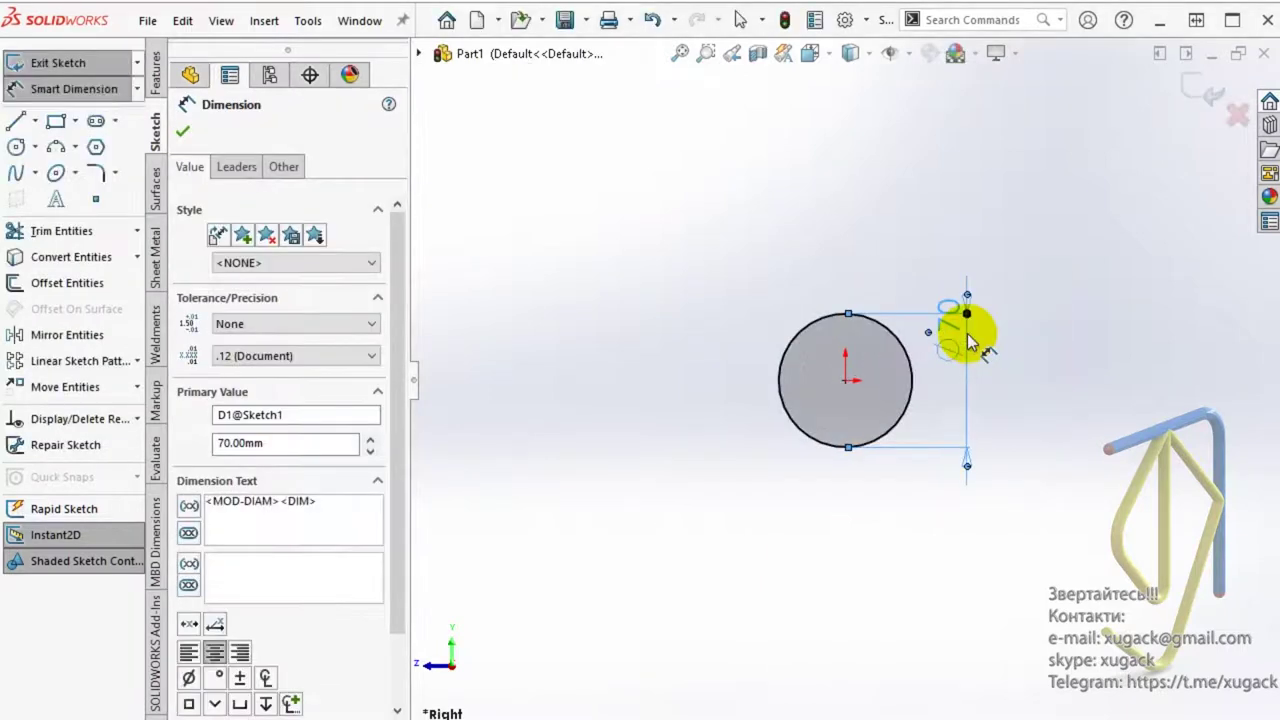
pyautogui.click(182, 131)
# - Extrude the circle 50 mm as a thin feature with a 5 mm wall outside the circle
pyautogui.click(155, 72)
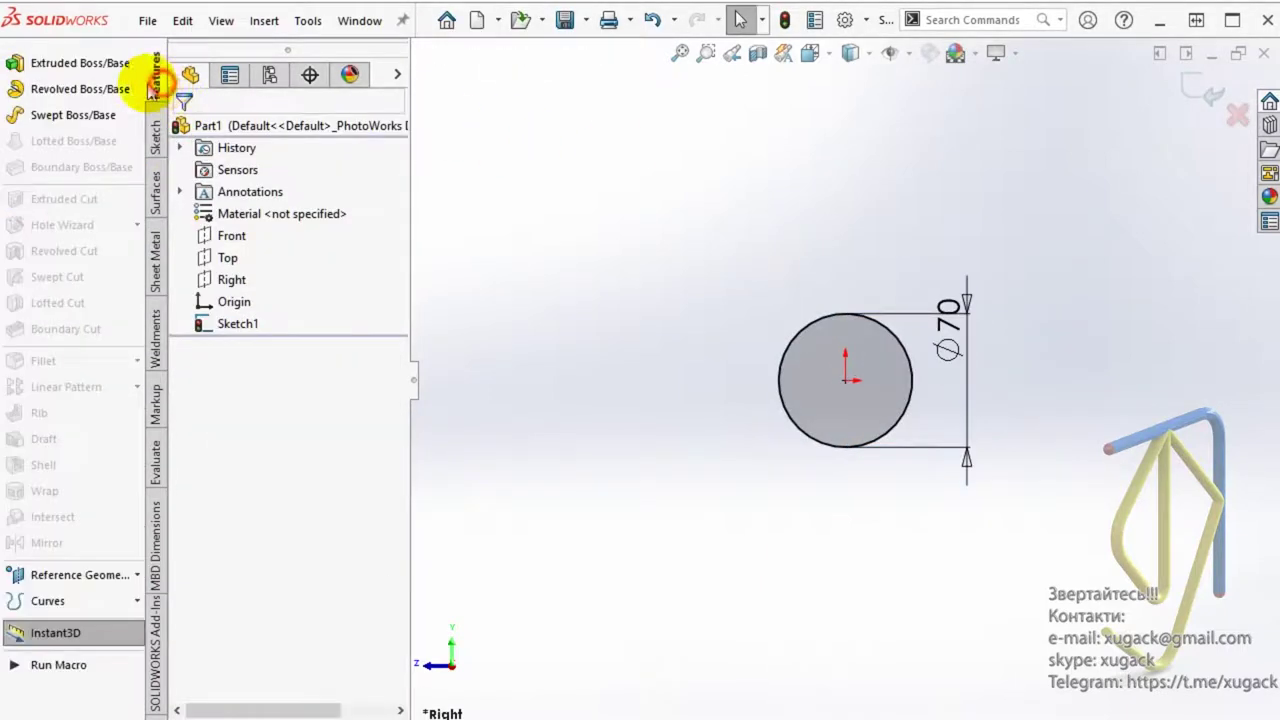
pyautogui.click(88, 62)
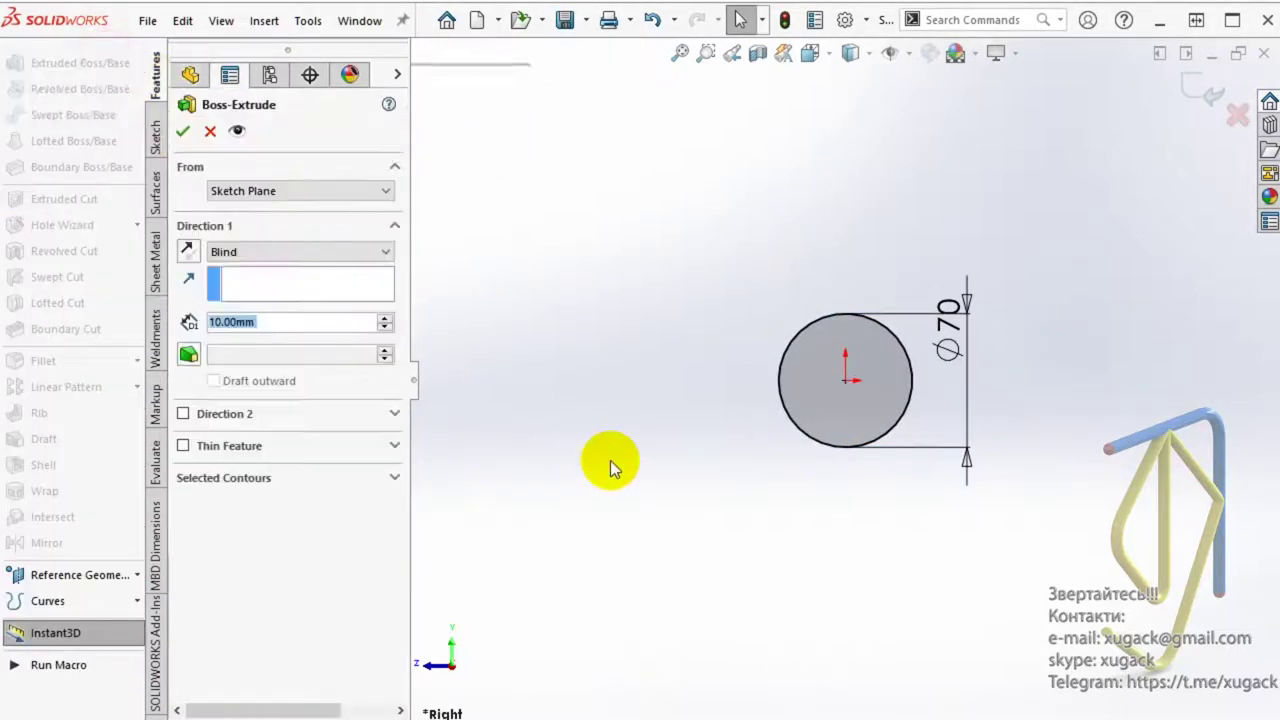
pyautogui.click(385, 320)
pyautogui.click(385, 320)
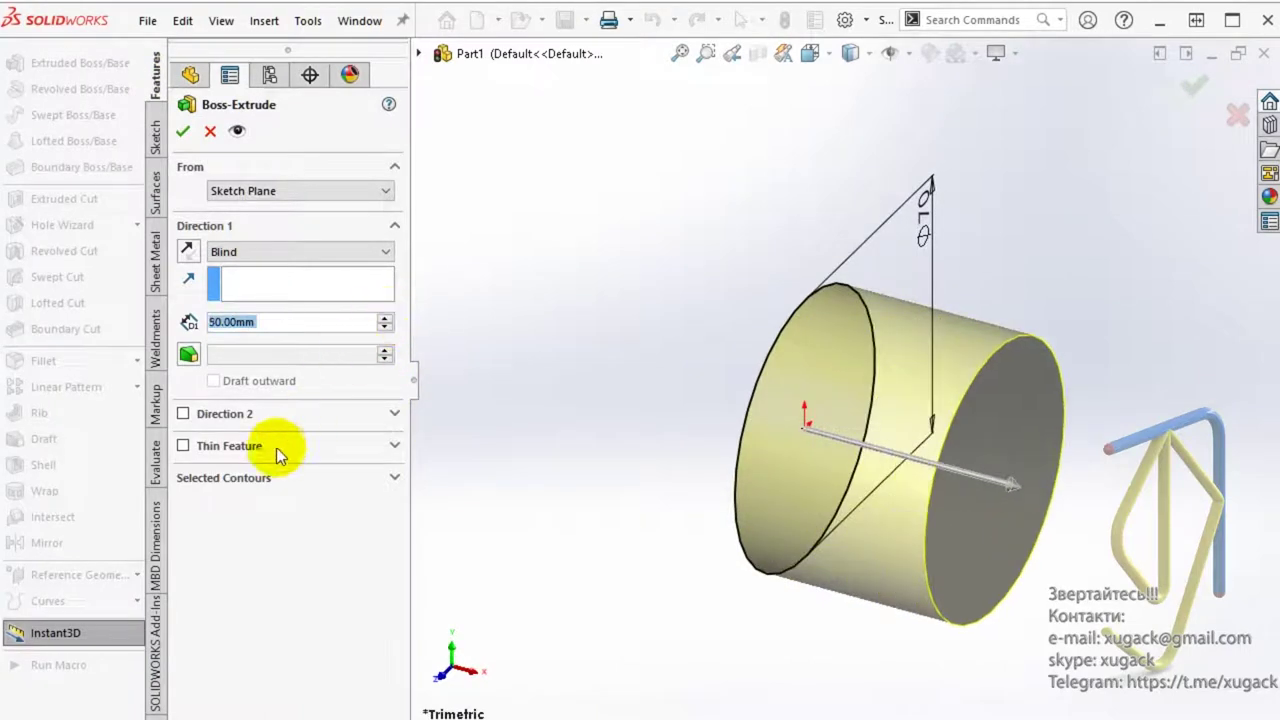
pyautogui.click(183, 414)
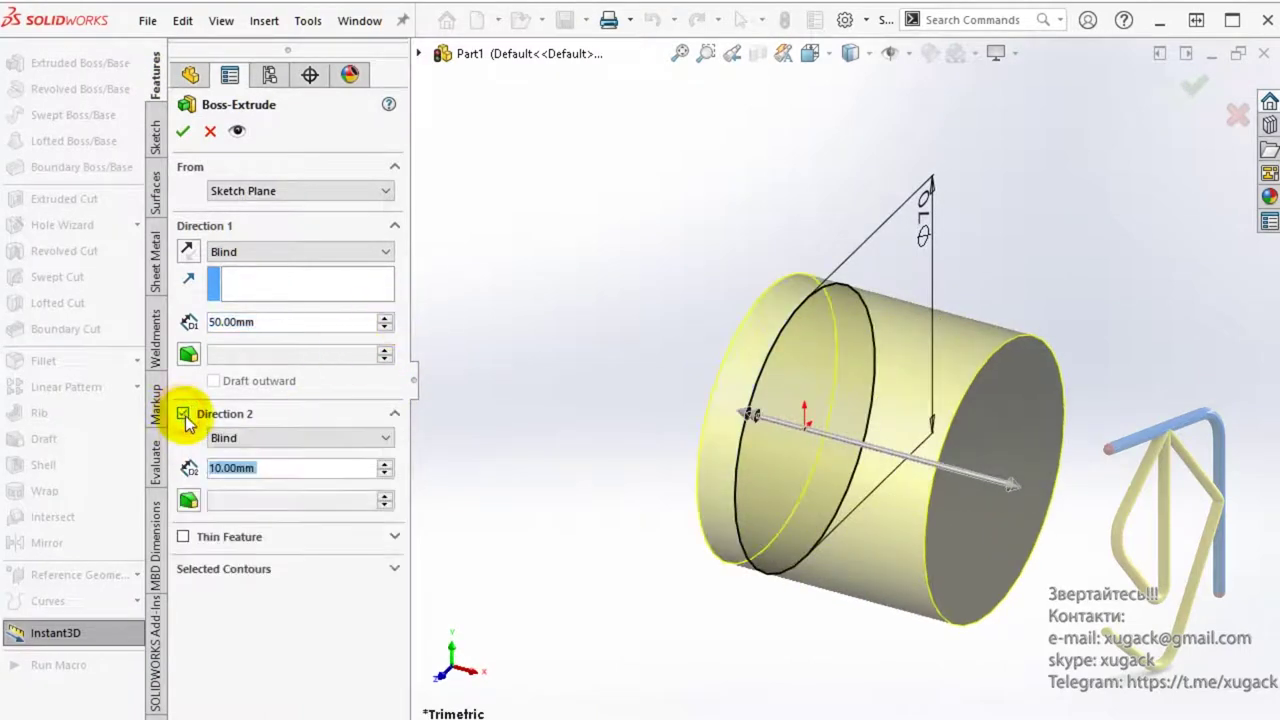
pyautogui.click(183, 414)
pyautogui.click(183, 446)
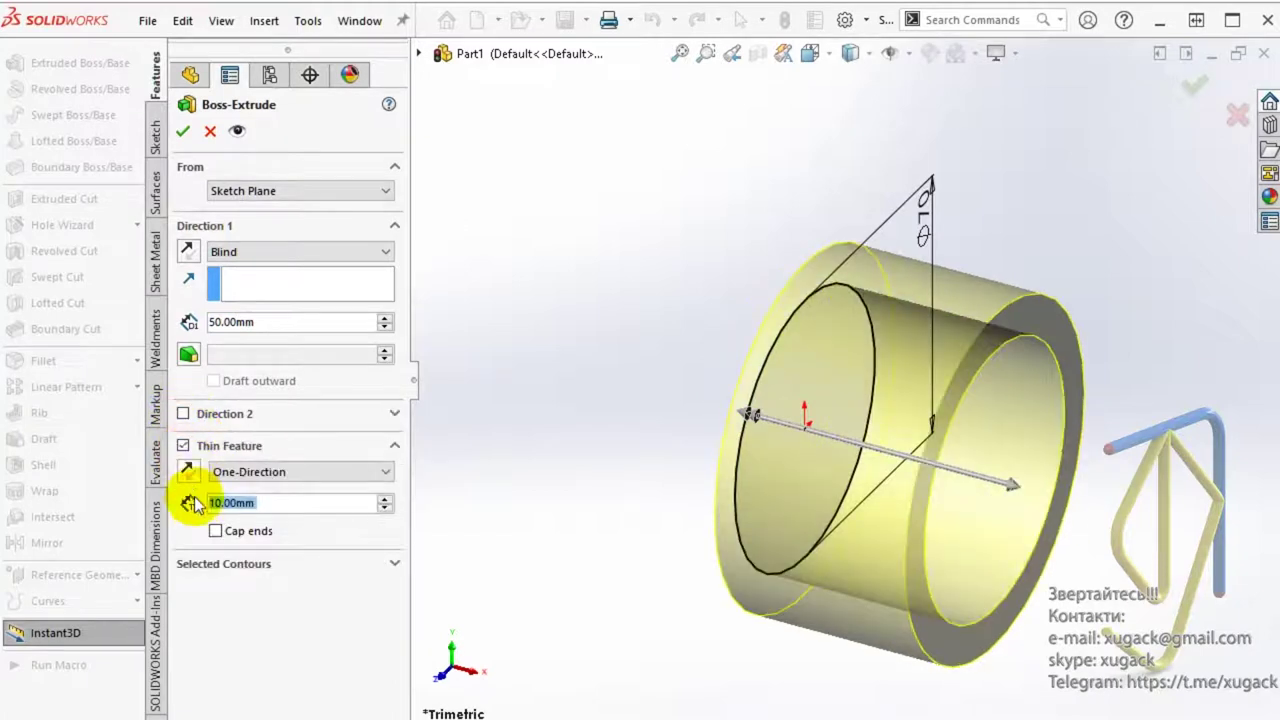
pyautogui.click(187, 471)
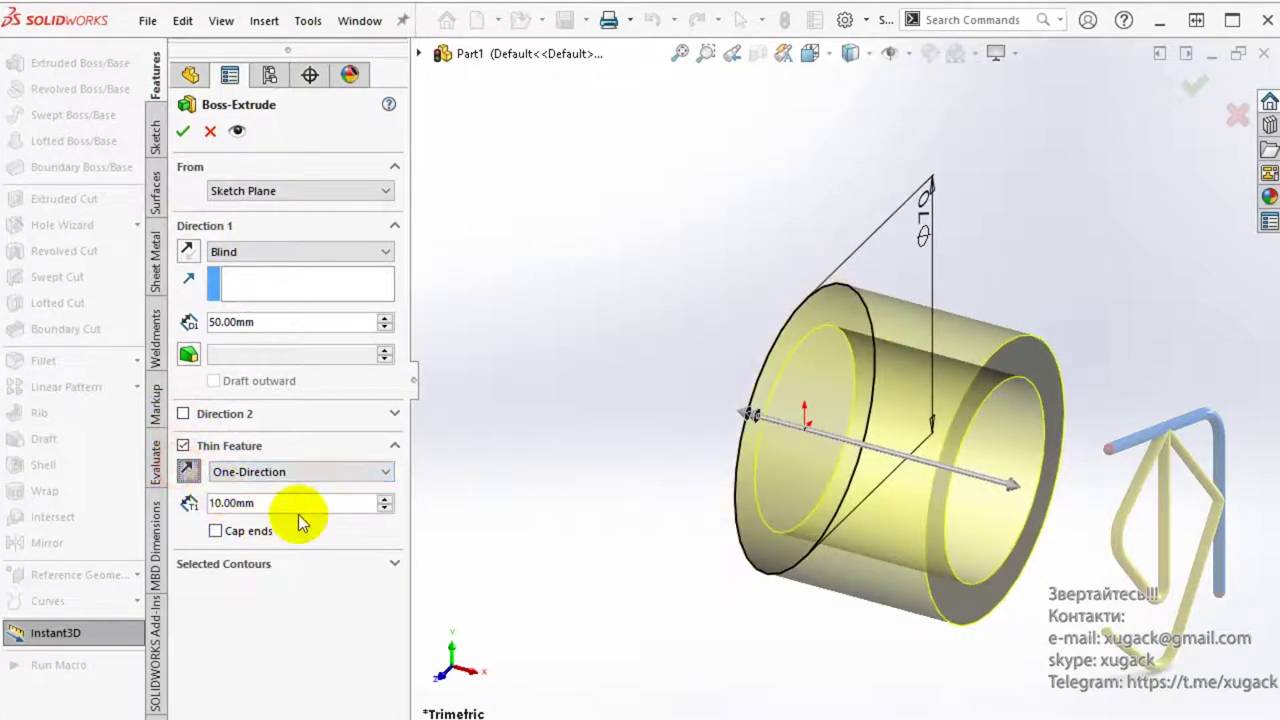
pyautogui.write('5')
pyautogui.press('Return')
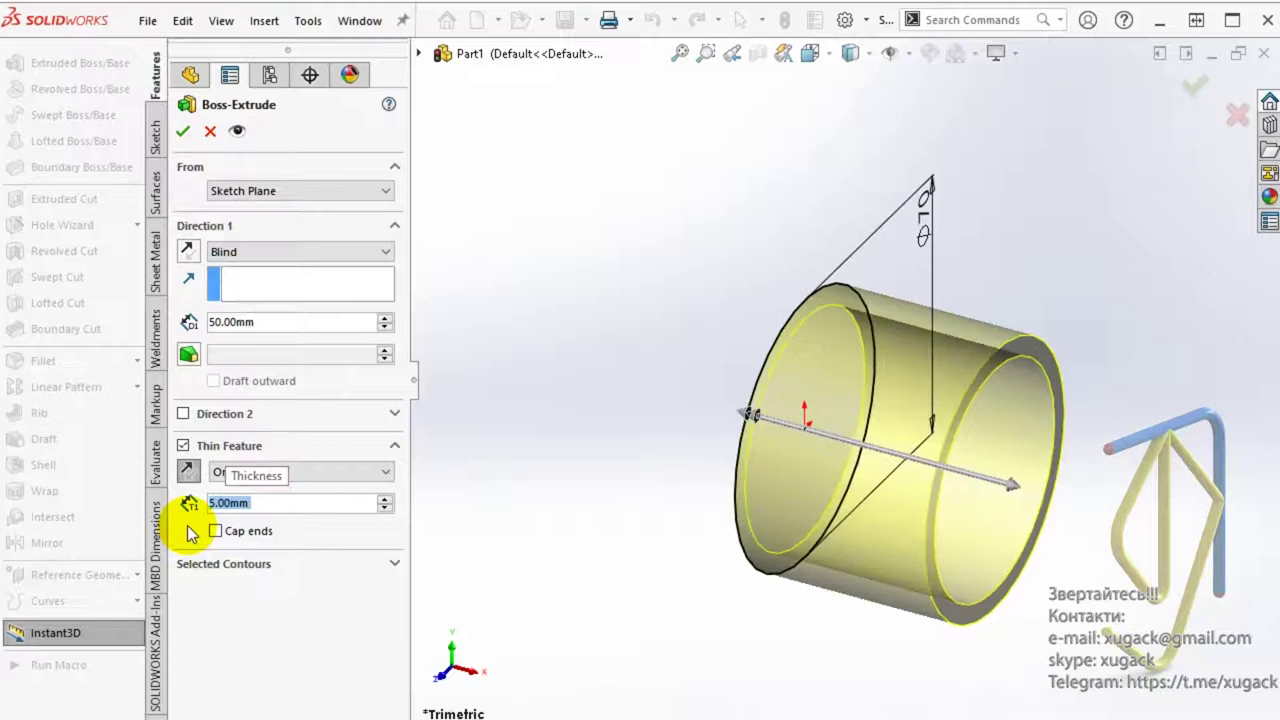
pyautogui.click(186, 134)
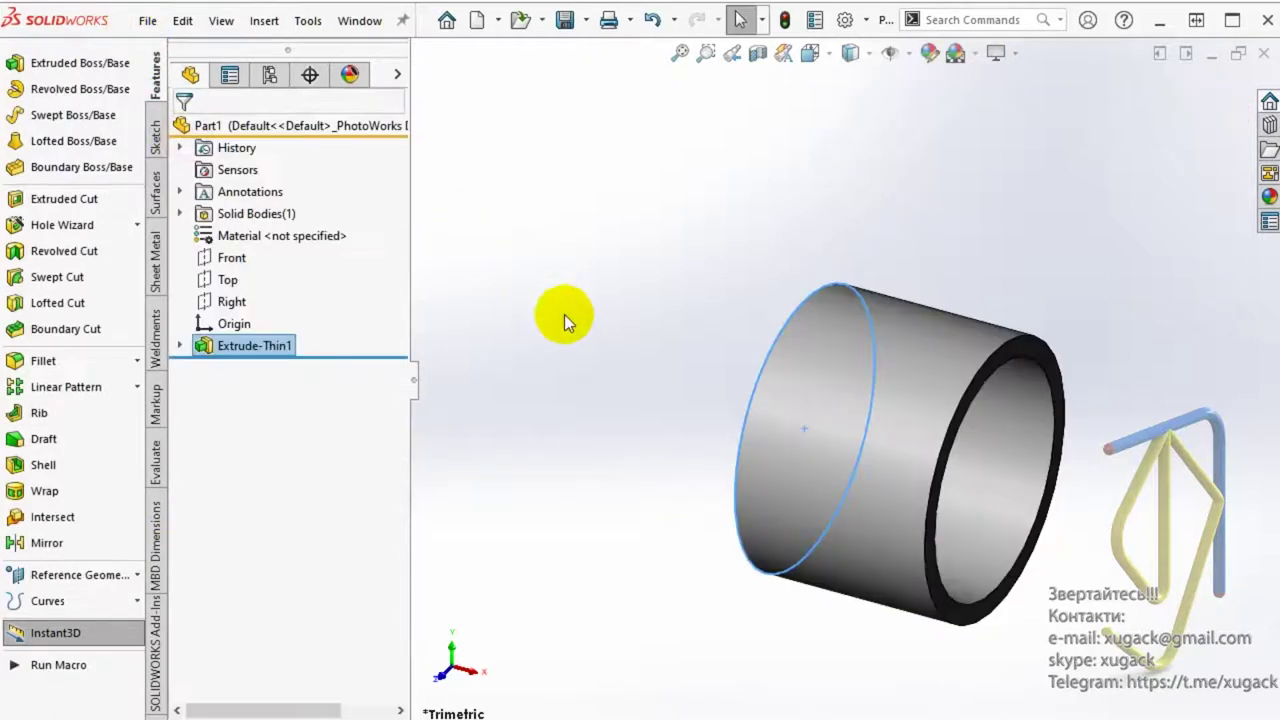
# - Begin a new sketch on the Right plane, viewed normal to it, and draw a straight slot
pyautogui.click(232, 301)
pyautogui.click(251, 266)
pyautogui.click(829, 58)
pyautogui.click(910, 175)
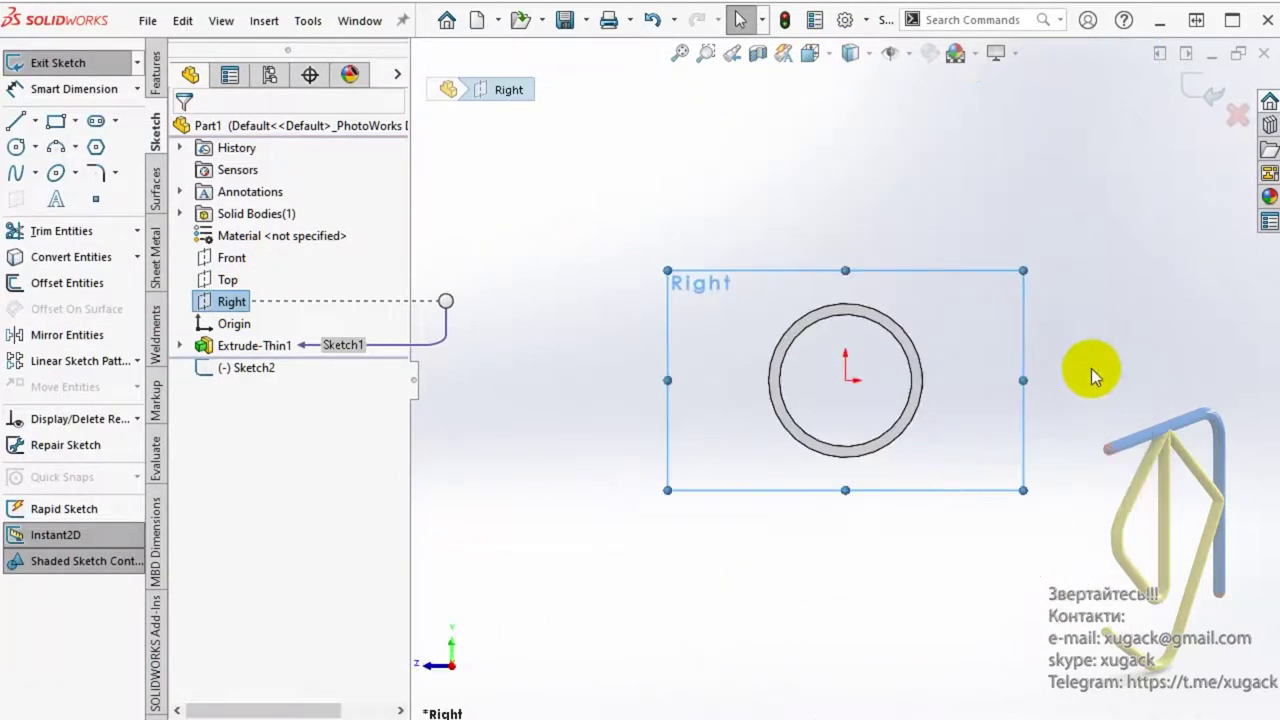
pyautogui.click(1091, 368)
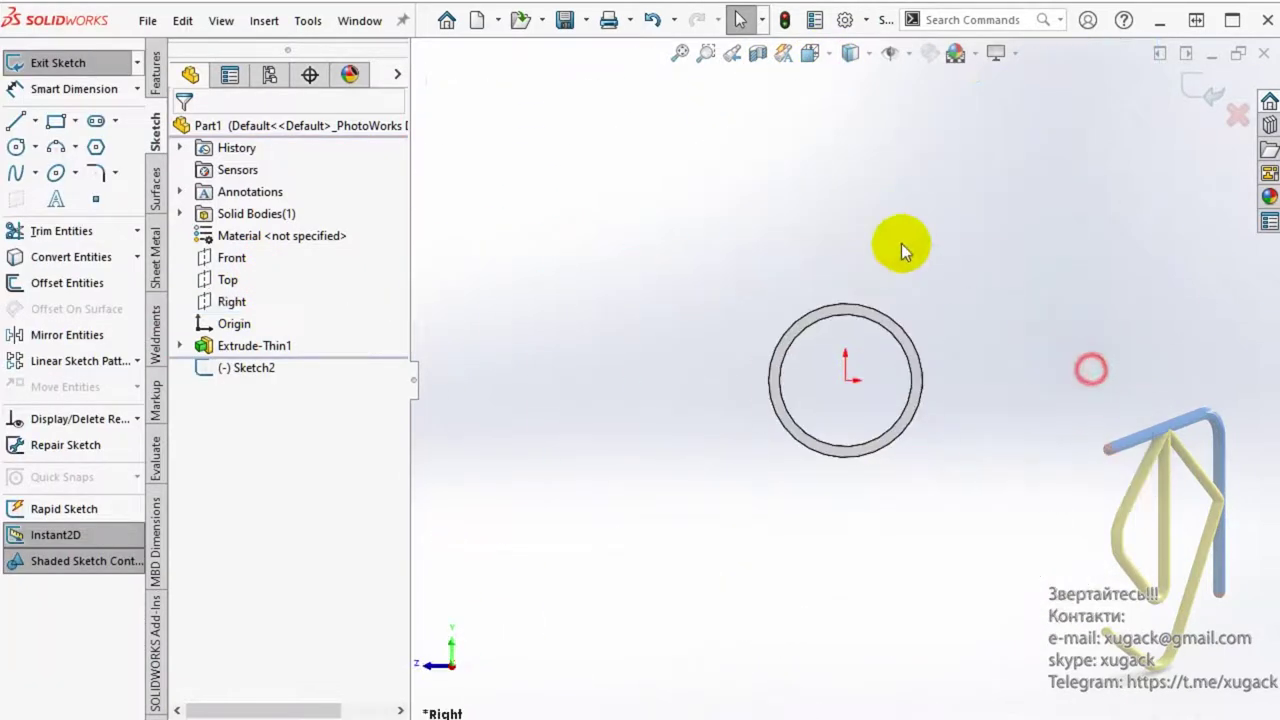
pyautogui.click(96, 121)
pyautogui.scroll(-2, 963, 337)
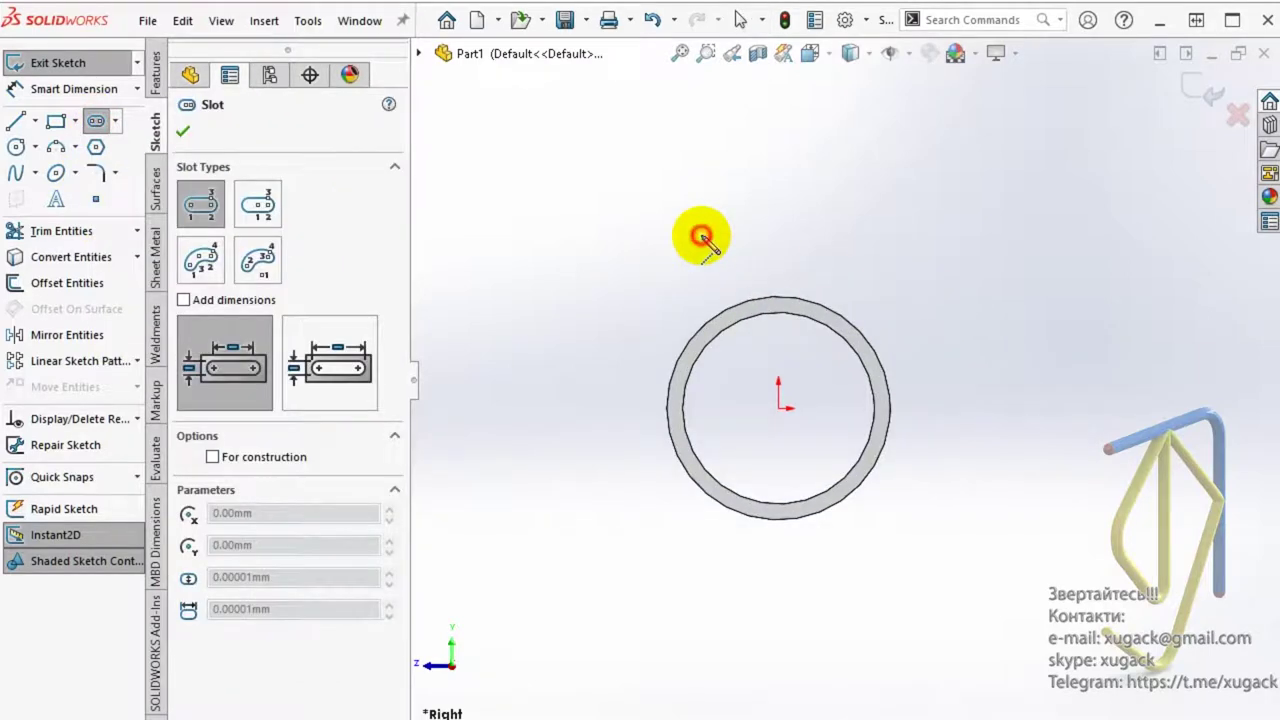
pyautogui.click(702, 237)
pyautogui.click(843, 235)
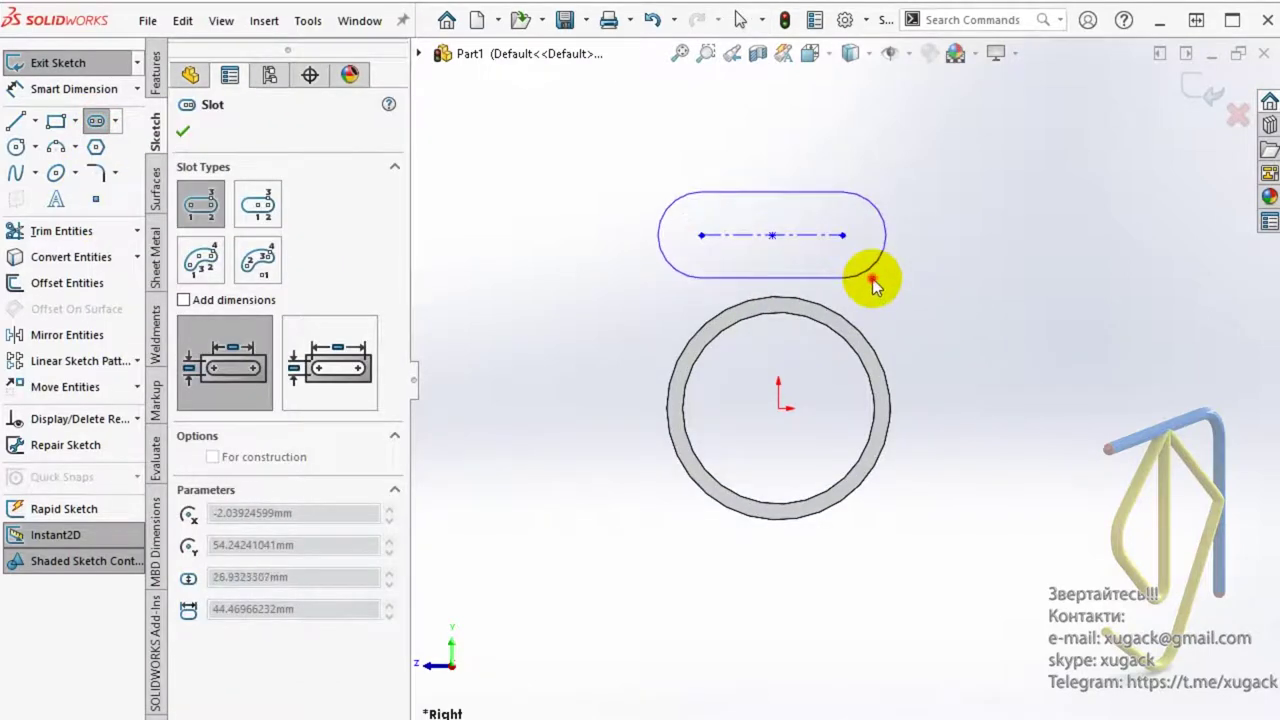
pyautogui.click(866, 277)
pyautogui.press('Escape')
# - Dimension the slot's end radius, correcting it from 20 mm to R15
pyautogui.scroll(-2, 929, 234)
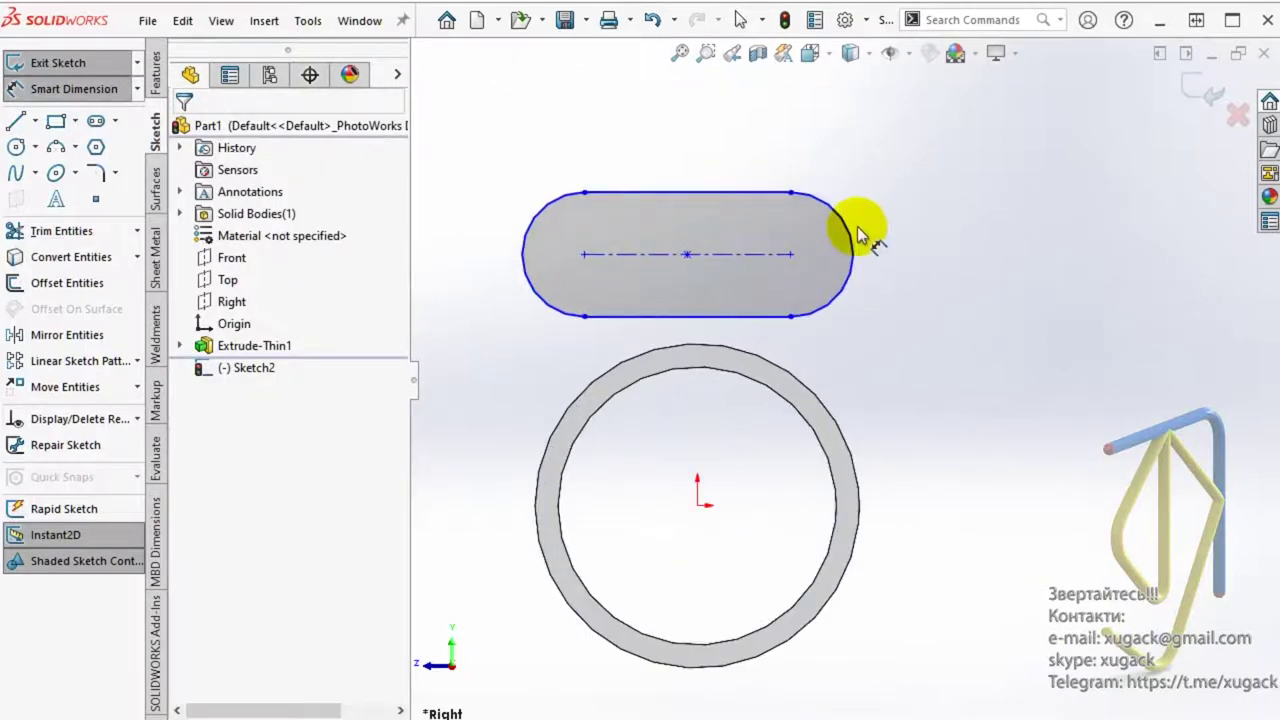
pyautogui.click(847, 236)
pyautogui.click(918, 218)
pyautogui.write('20')
pyautogui.press('Return')
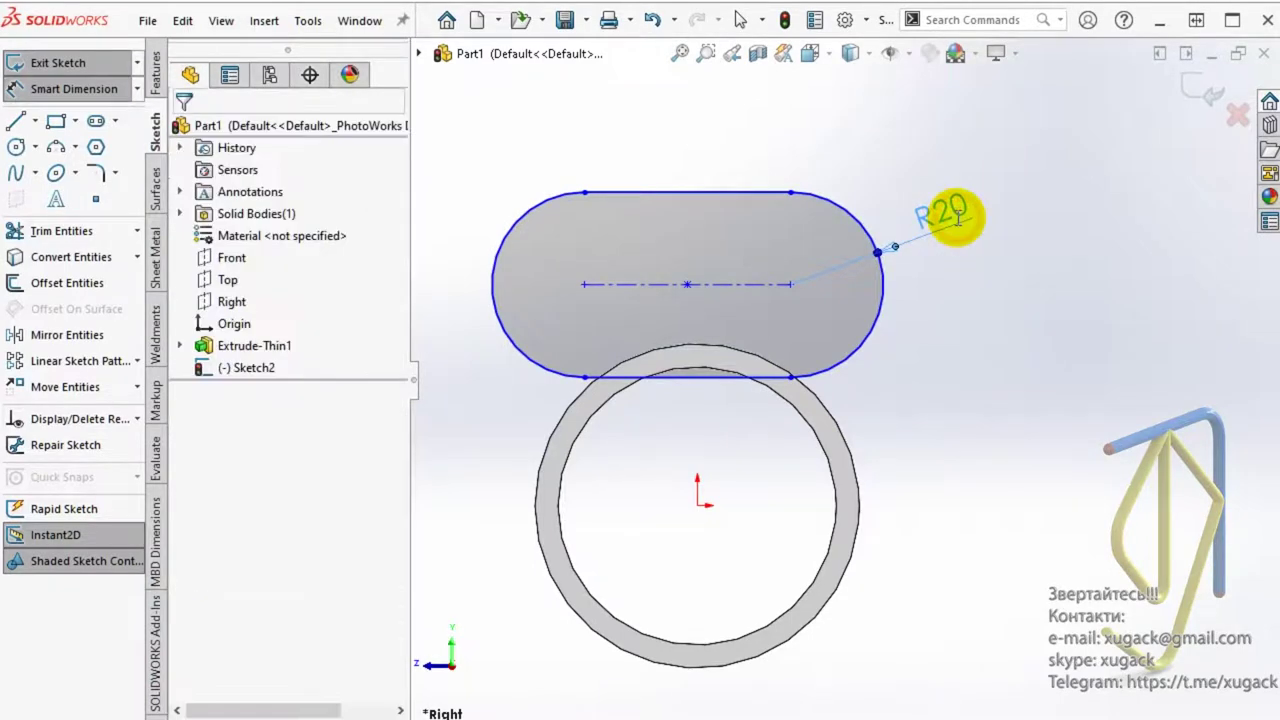
pyautogui.doubleClick(957, 225)
pyautogui.write('15')
pyautogui.press('Return')
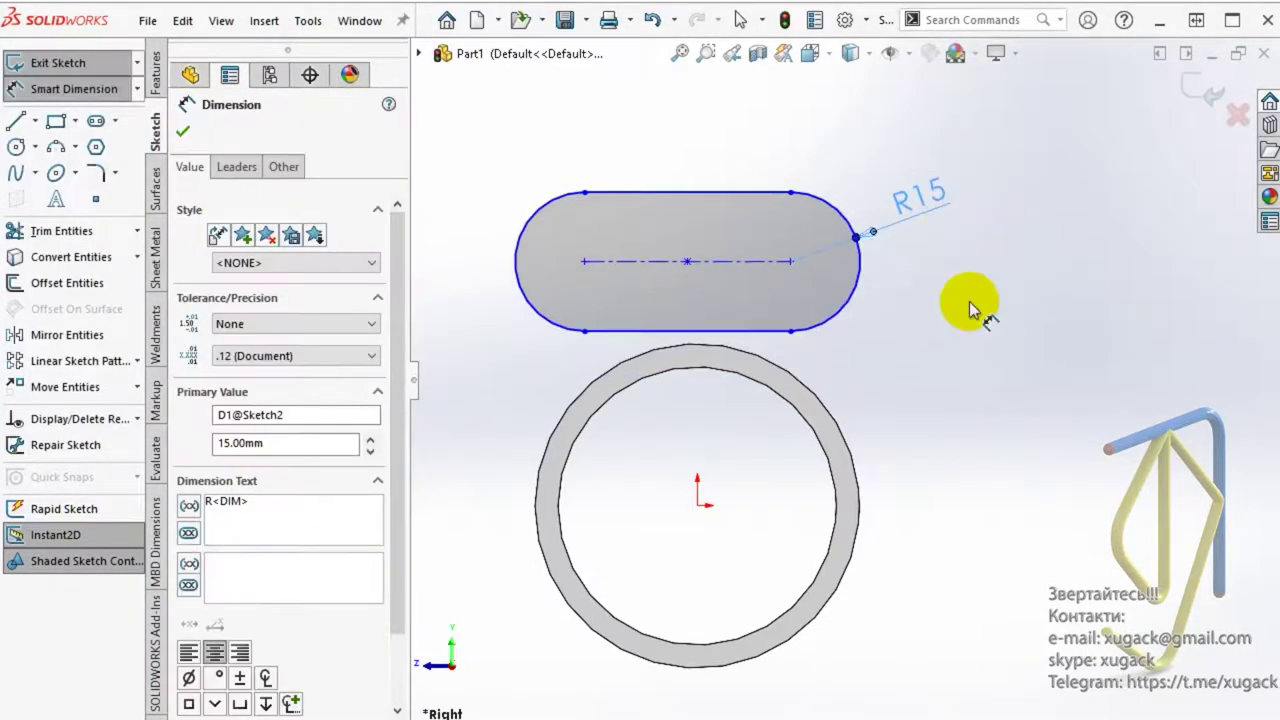
pyautogui.click(957, 337)
pyautogui.press('Escape')
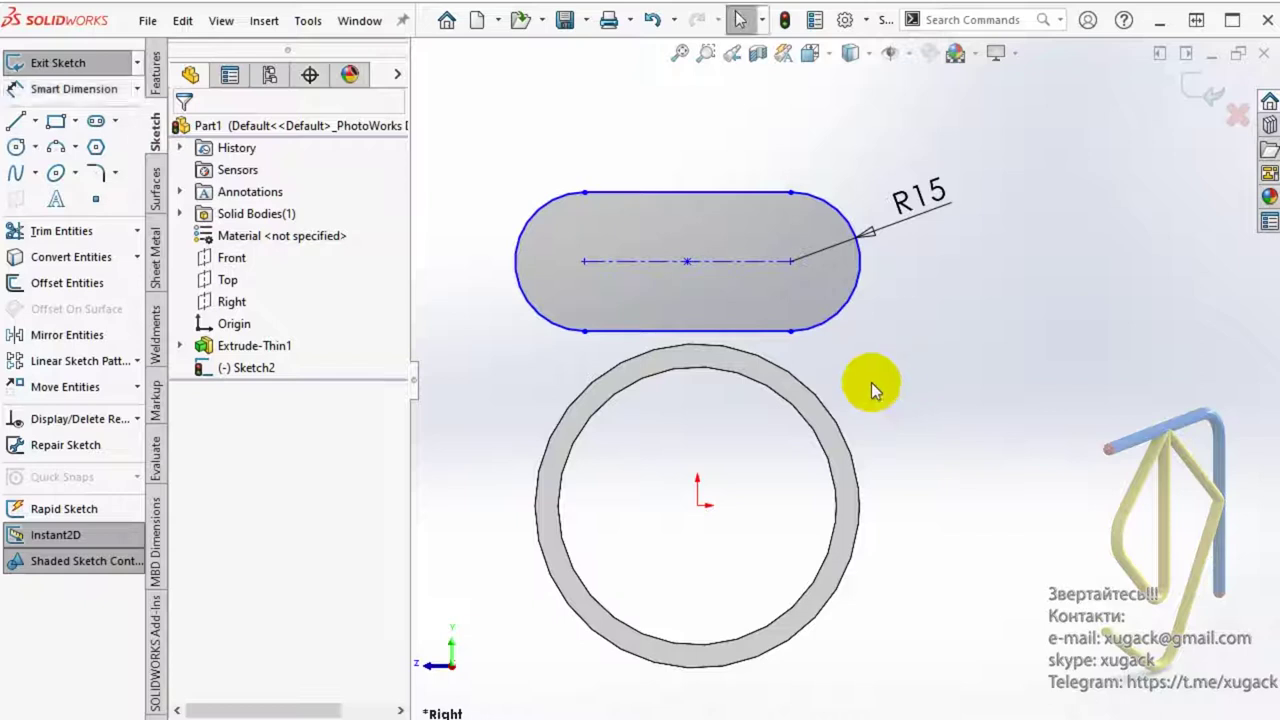
# - Align the slot's centre point vertically with the origin
pyautogui.click(688, 264)
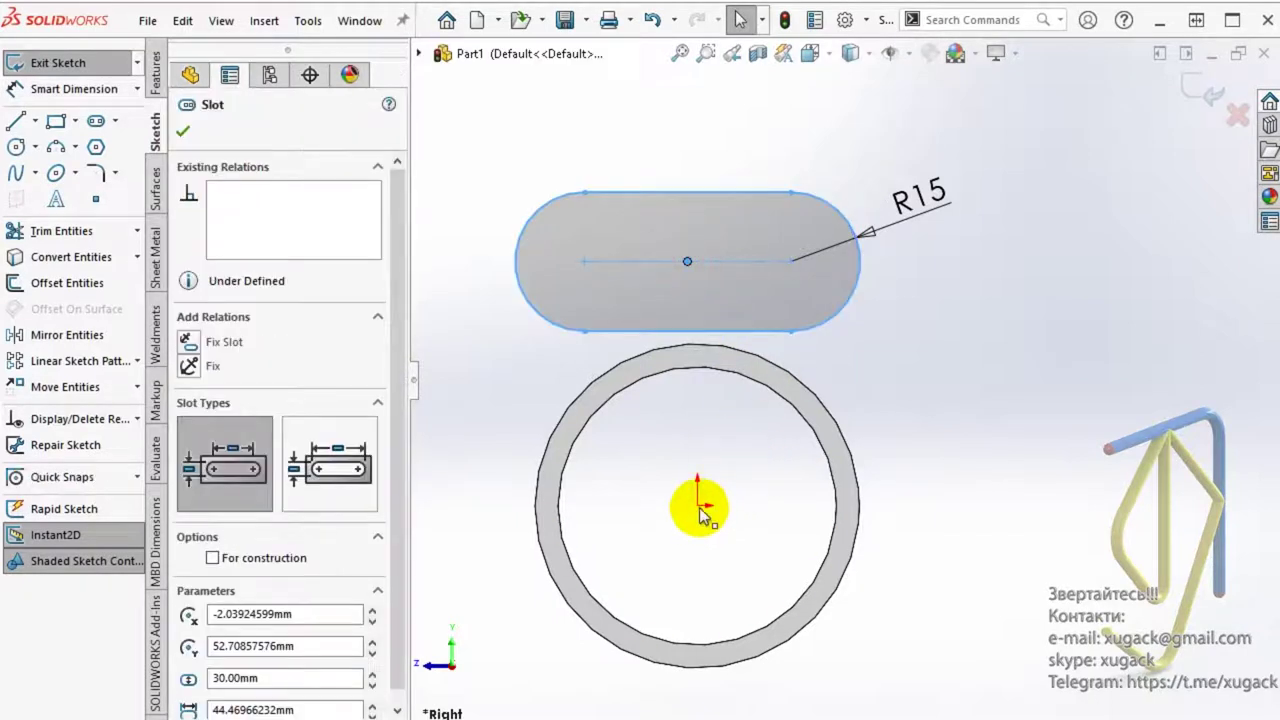
pyautogui.keyDown('ctrl'); pyautogui.click(698, 508); pyautogui.keyUp('ctrl')
pyautogui.click(777, 421)
pyautogui.click(1013, 578)
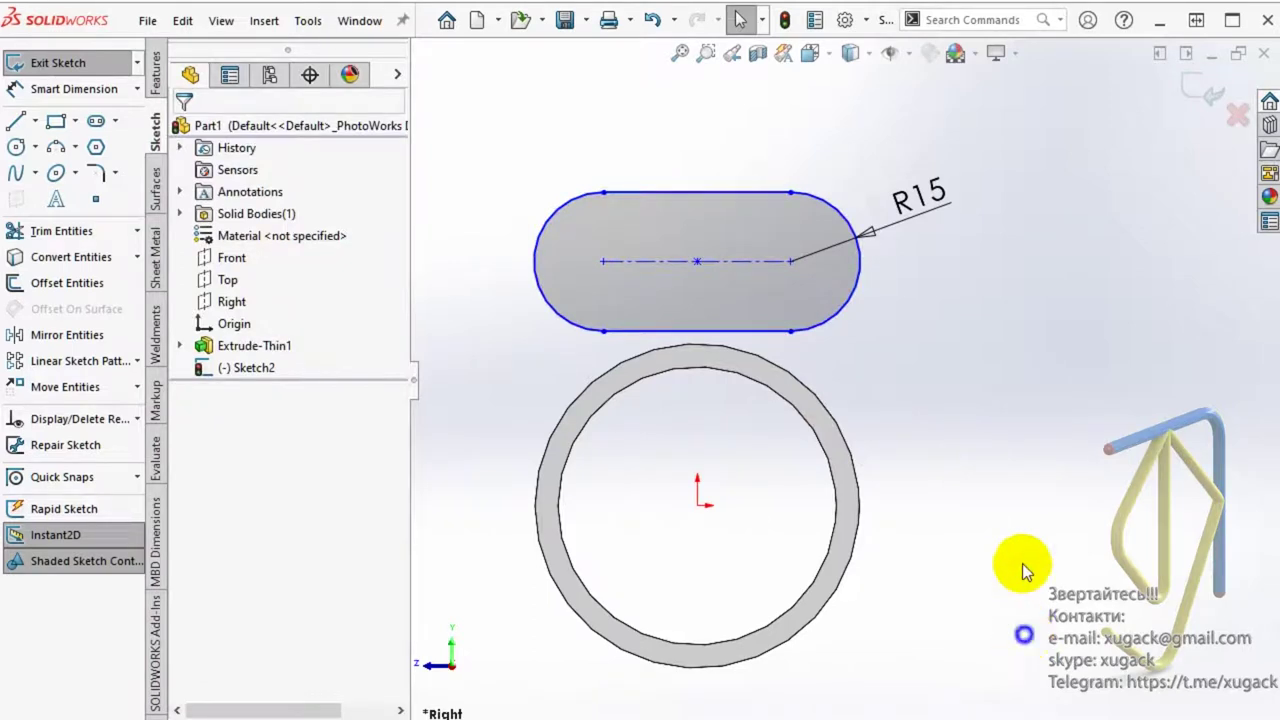
pyautogui.moveTo(1020, 563); pyautogui.dragTo(1012, 353, button='right')
# - Dimension the slot length to 40 mm and its centre 50 mm above the origin
pyautogui.click(752, 258)
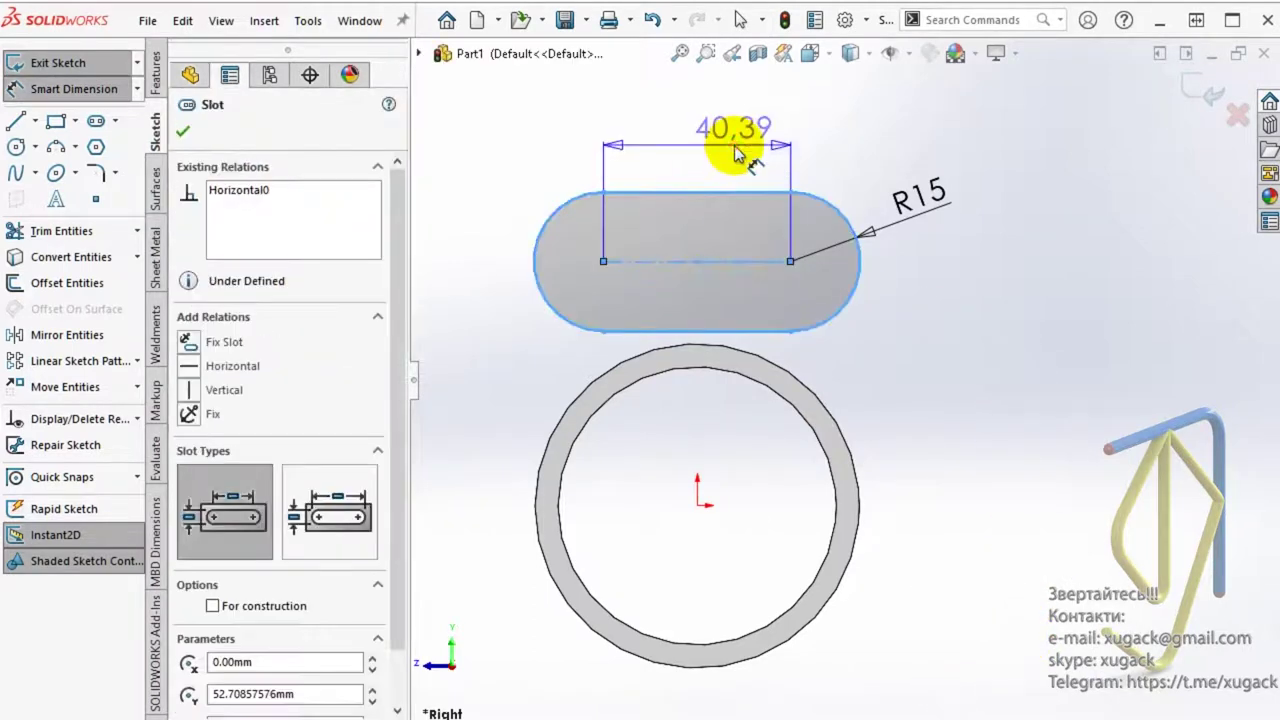
pyautogui.click(730, 145)
pyautogui.write('40')
pyautogui.press('Return')
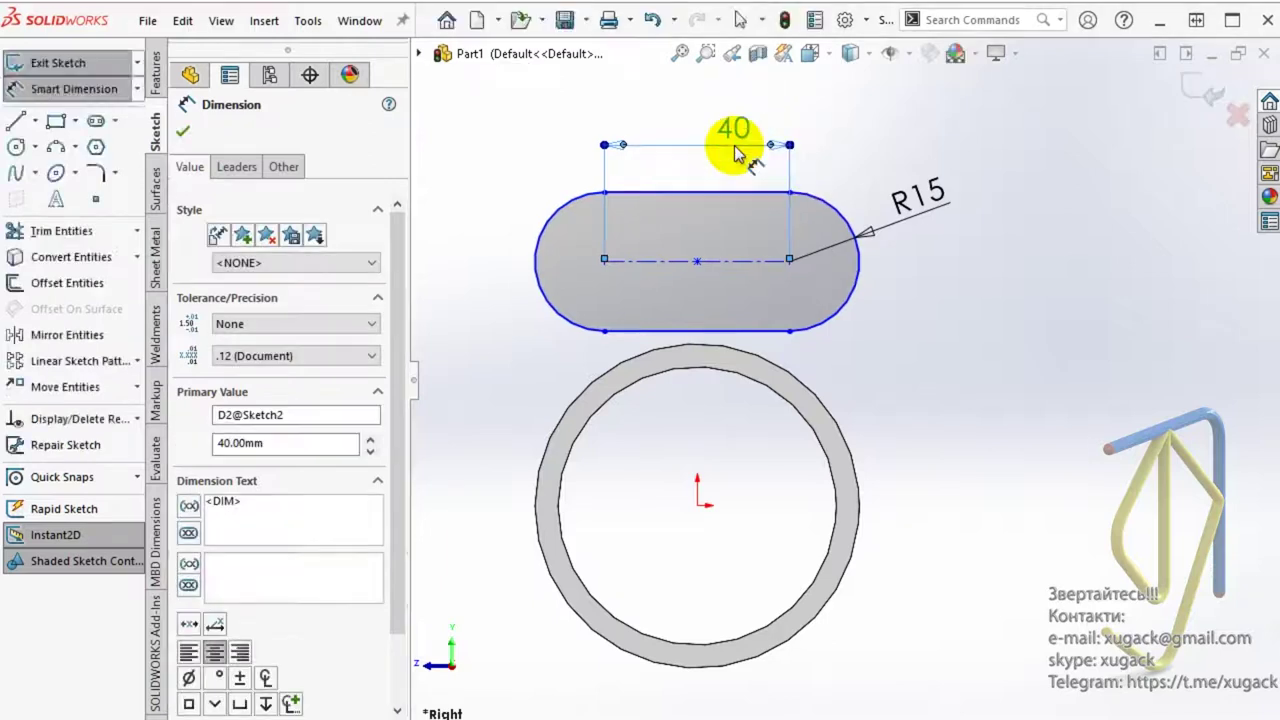
pyautogui.press('Escape')
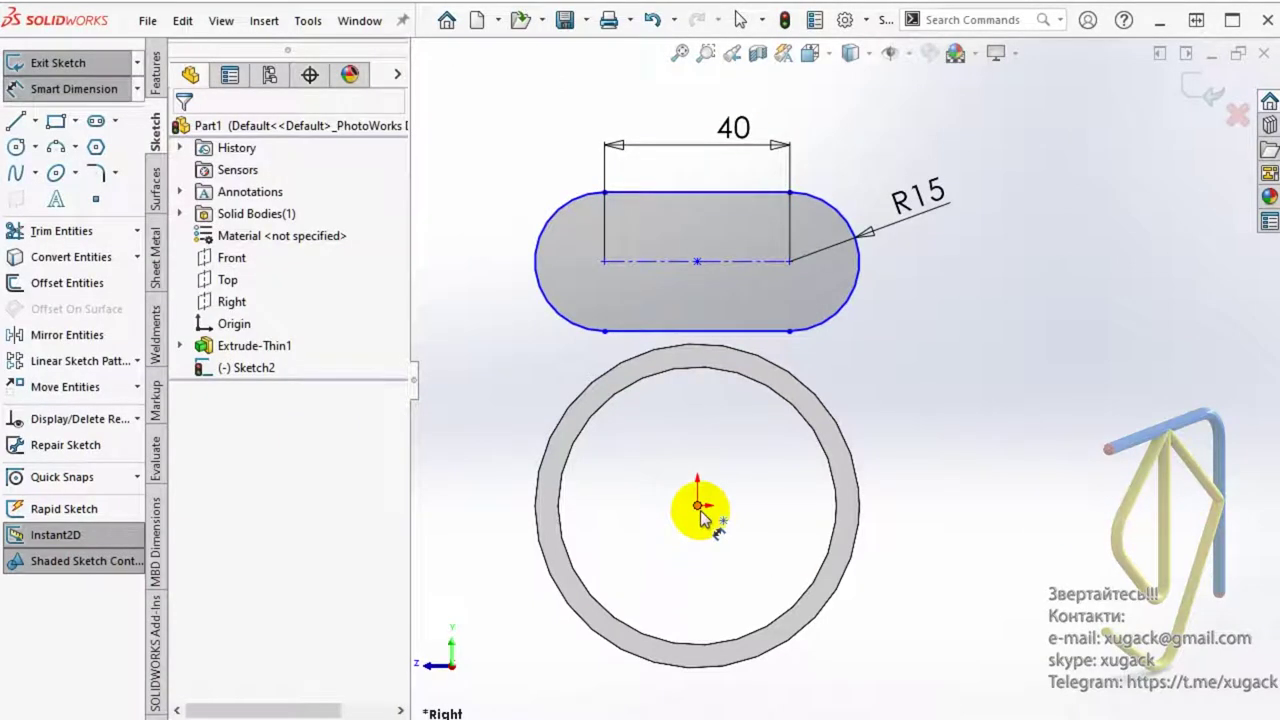
pyautogui.click(698, 505)
pyautogui.click(604, 261)
pyautogui.scroll(2, 846, 381)
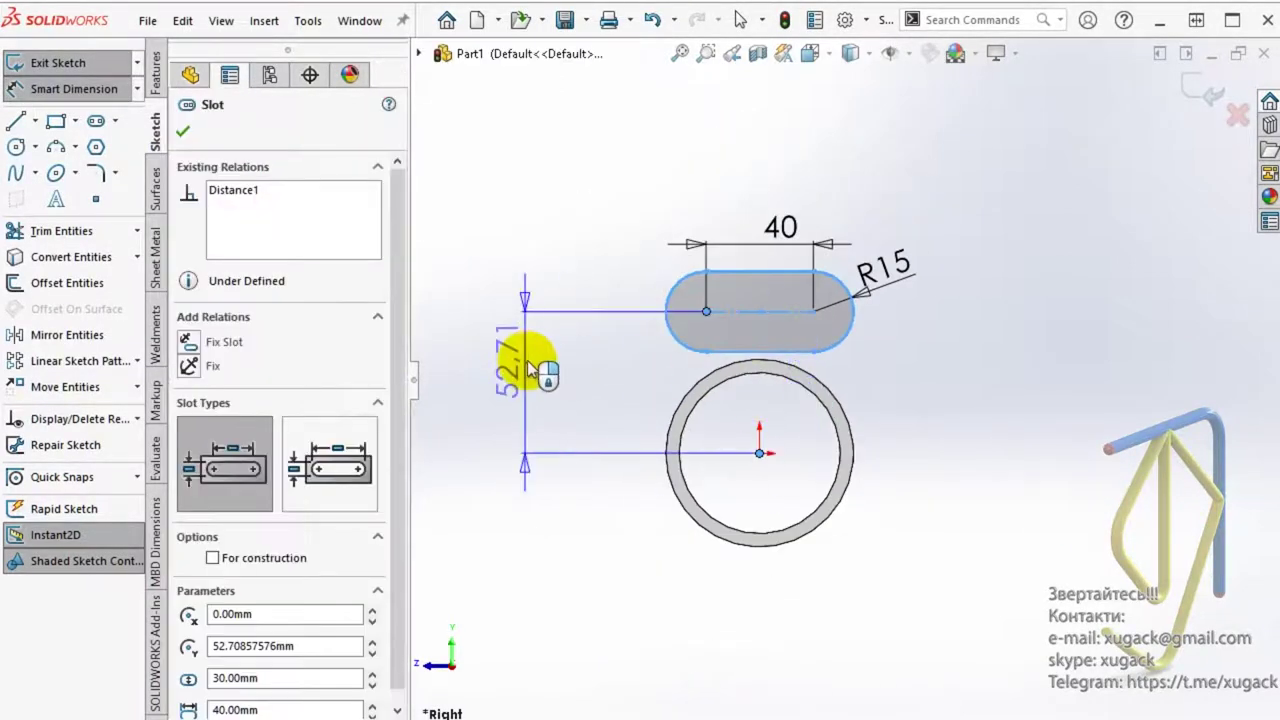
pyautogui.click(535, 373)
pyautogui.write('50')
pyautogui.press('Return')
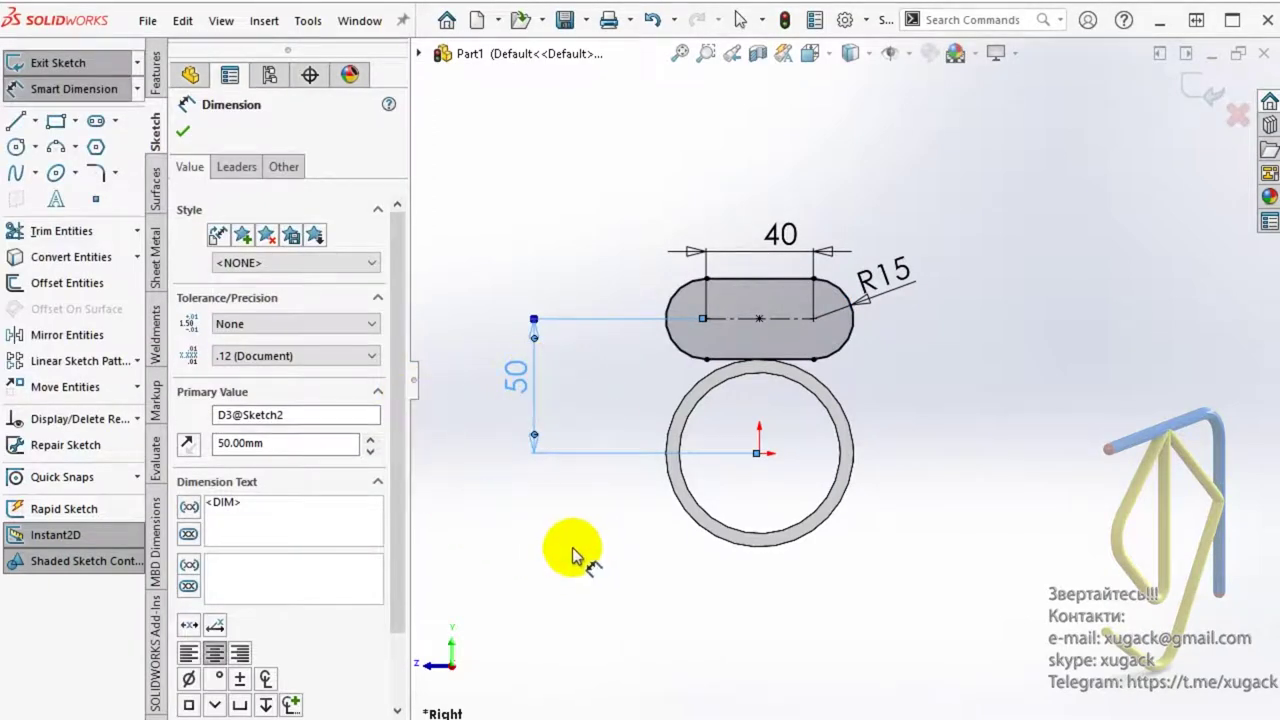
# - Draw circles at both slot arc centres and dimension the left one Ø20
pyautogui.click(16, 146)
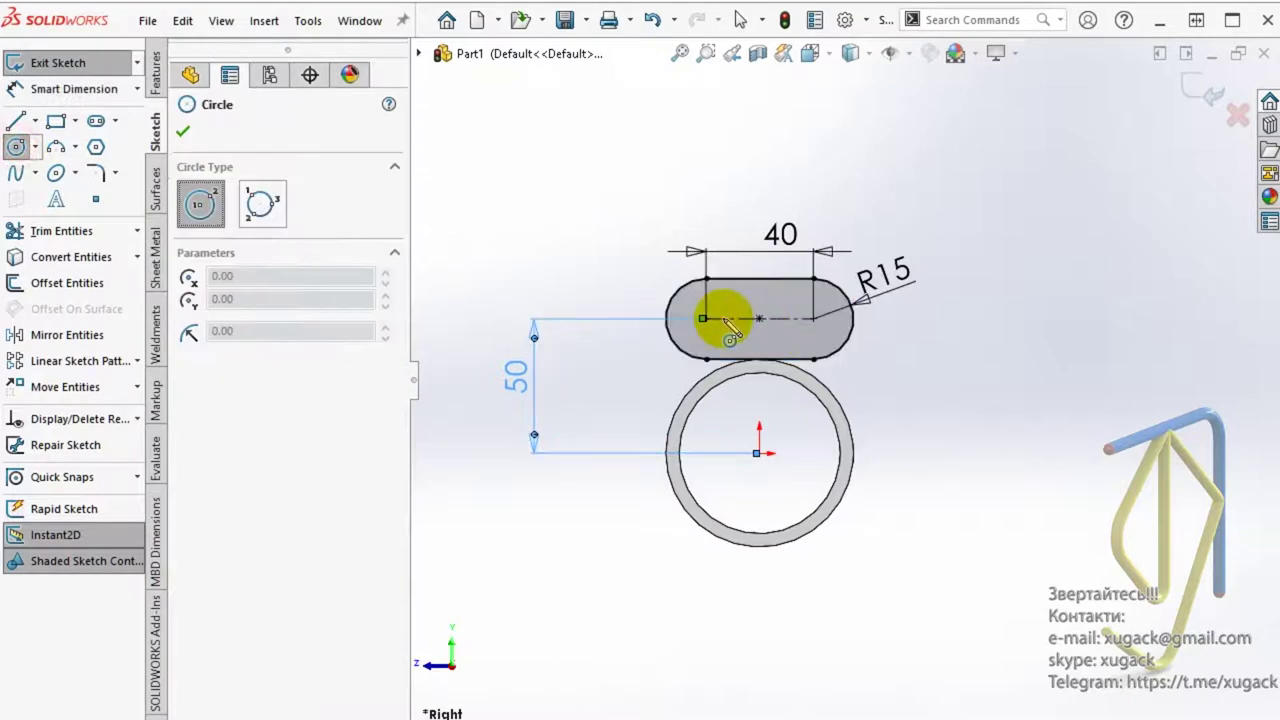
pyautogui.scroll(-3, 730, 345)
pyautogui.click(725, 344)
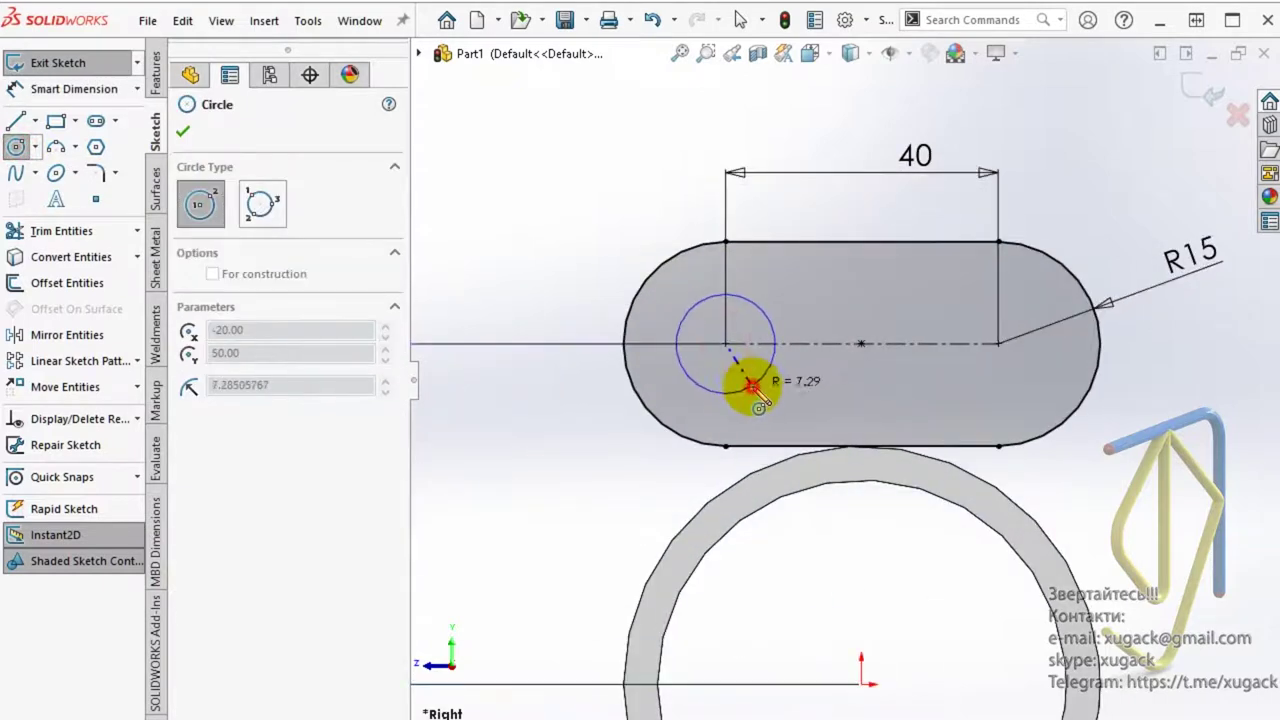
pyautogui.click(752, 380)
pyautogui.click(998, 343)
pyautogui.click(1030, 378)
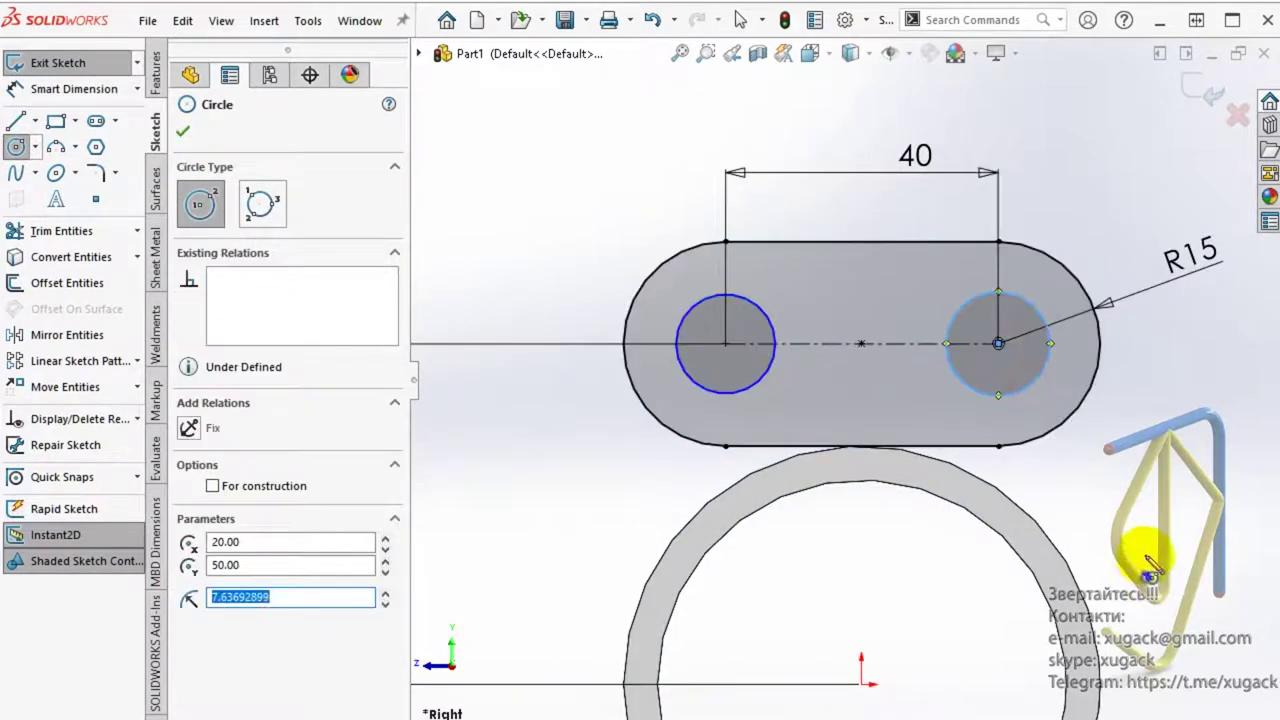
pyautogui.press('Escape')
pyautogui.click(690, 317)
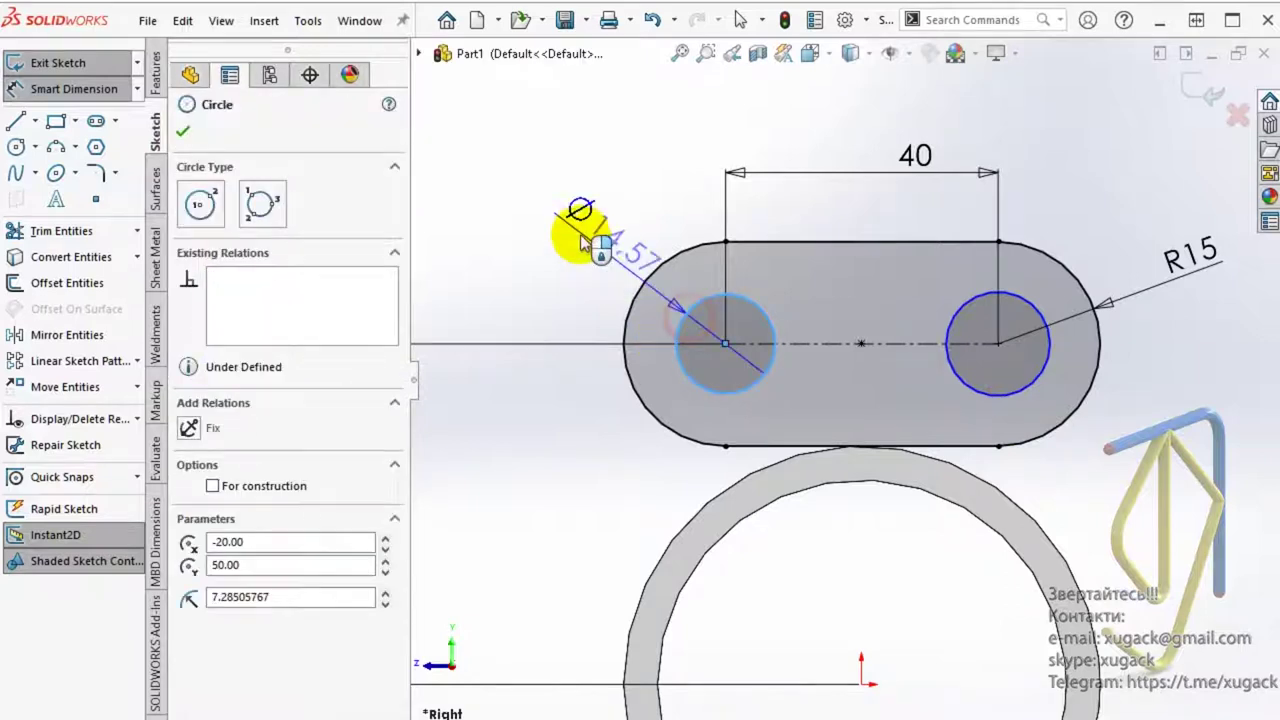
pyautogui.click(568, 229)
pyautogui.write('20')
pyautogui.press('Return')
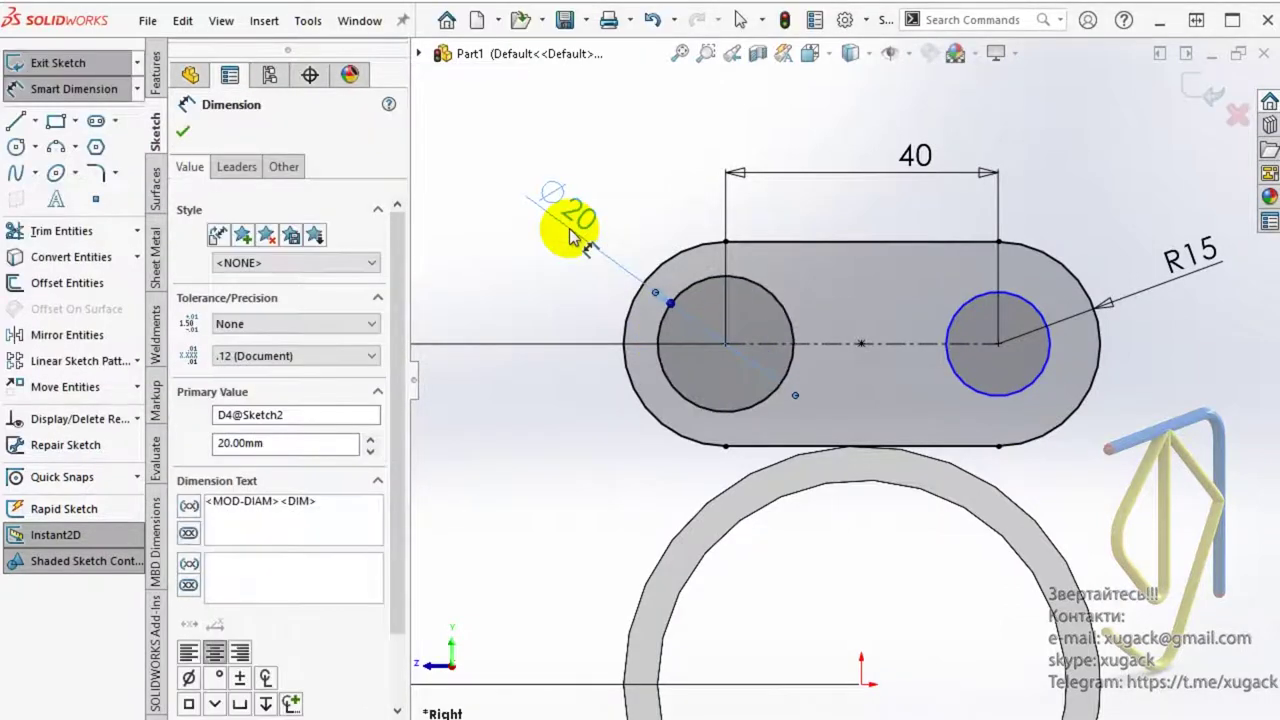
pyautogui.press('Escape')
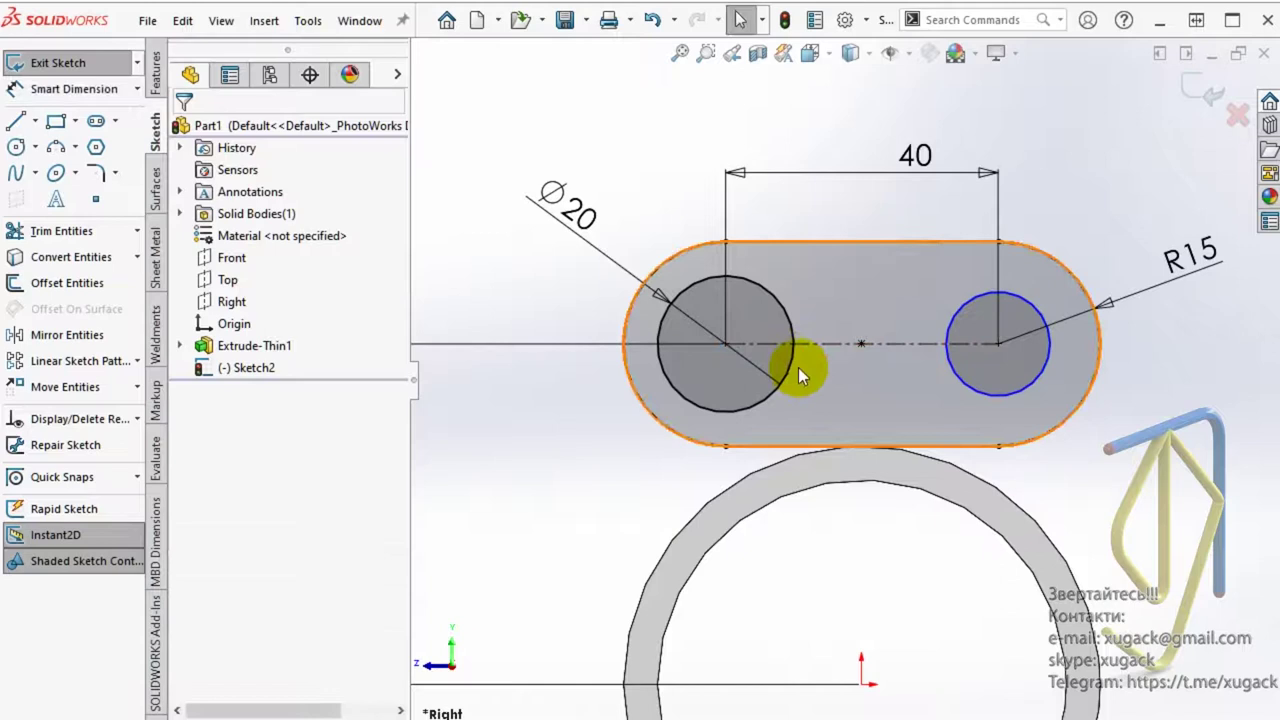
# - Make the two circles equal and exit the sketch
pyautogui.click(795, 367)
pyautogui.keyDown('ctrl'); pyautogui.click(989, 394); pyautogui.keyUp('ctrl')
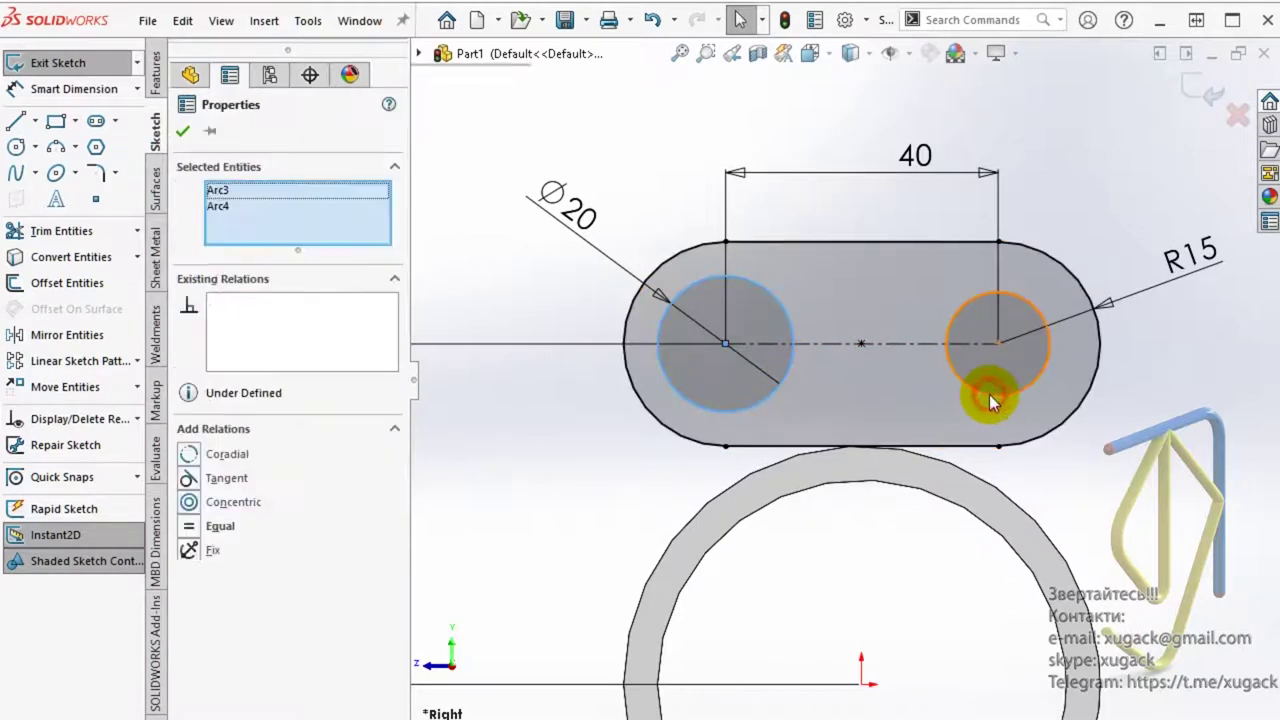
pyautogui.click(1141, 300)
pyautogui.press('f')
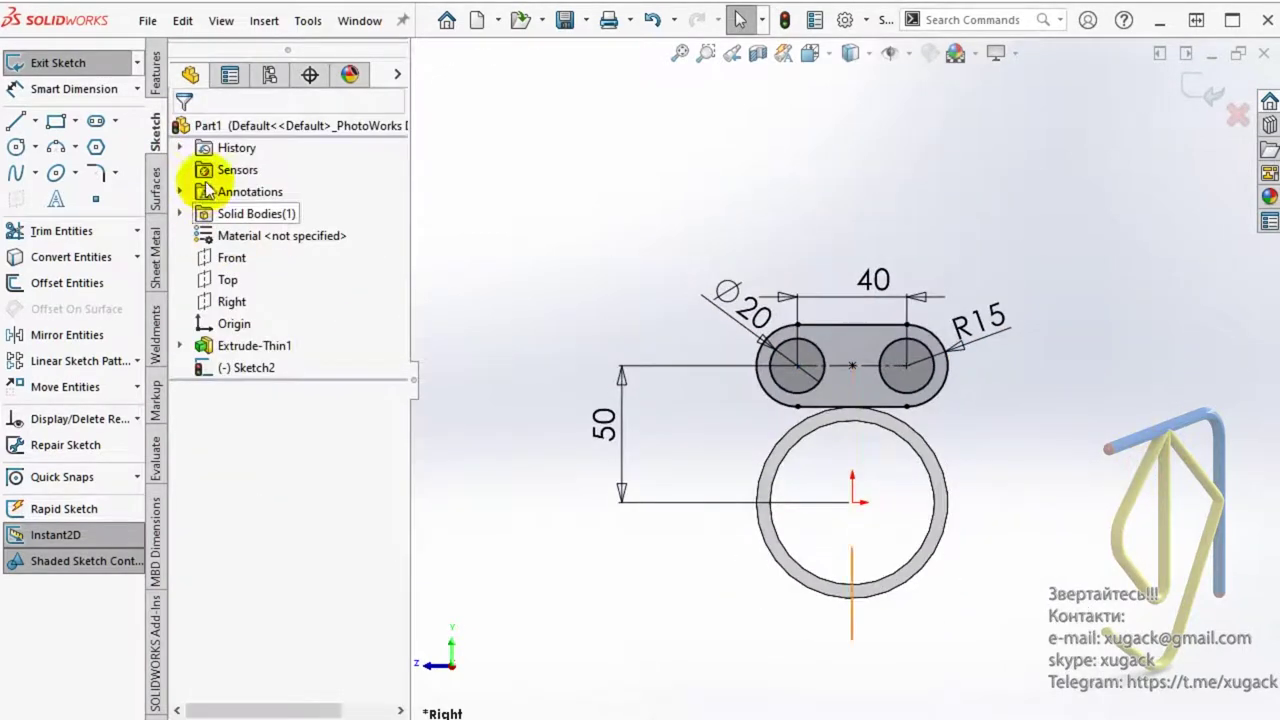
pyautogui.hotkey('ctrl', 'b')
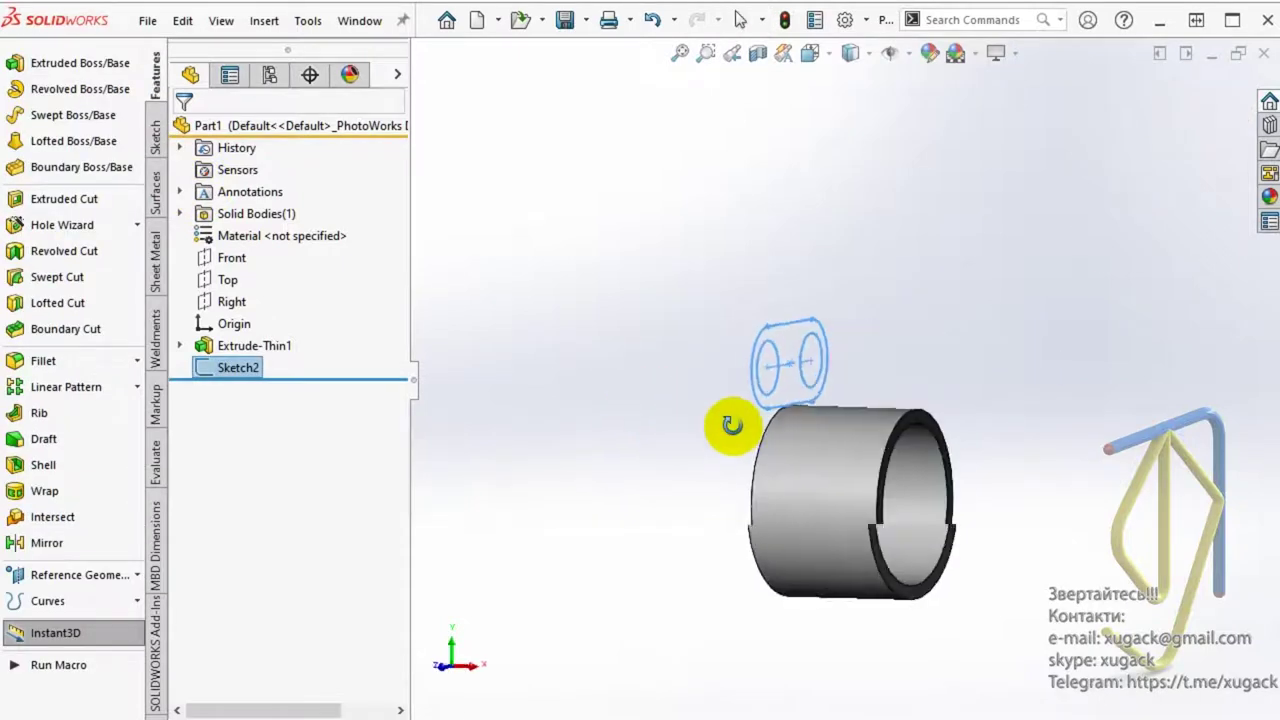
# - Extrude Sketch2 10 mm starting from a reversed 100 mm offset, away from the tube
pyautogui.click(82, 65)
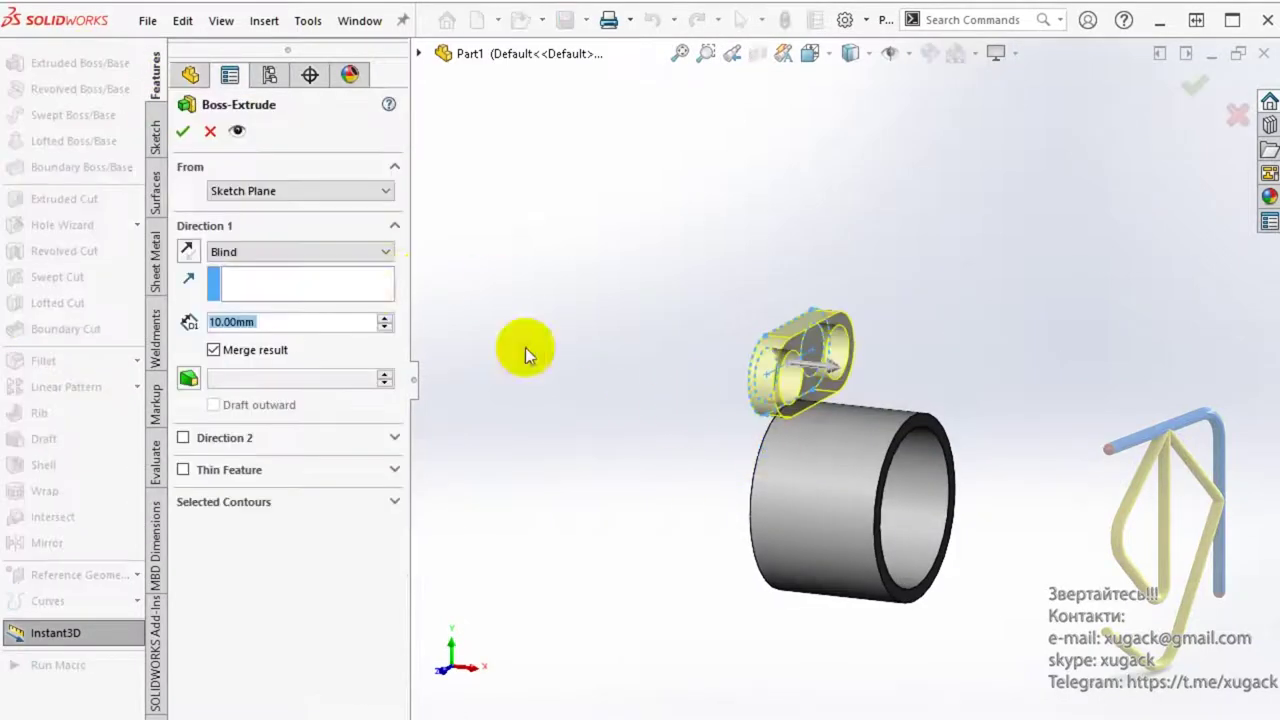
pyautogui.click(186, 252)
pyautogui.click(279, 188)
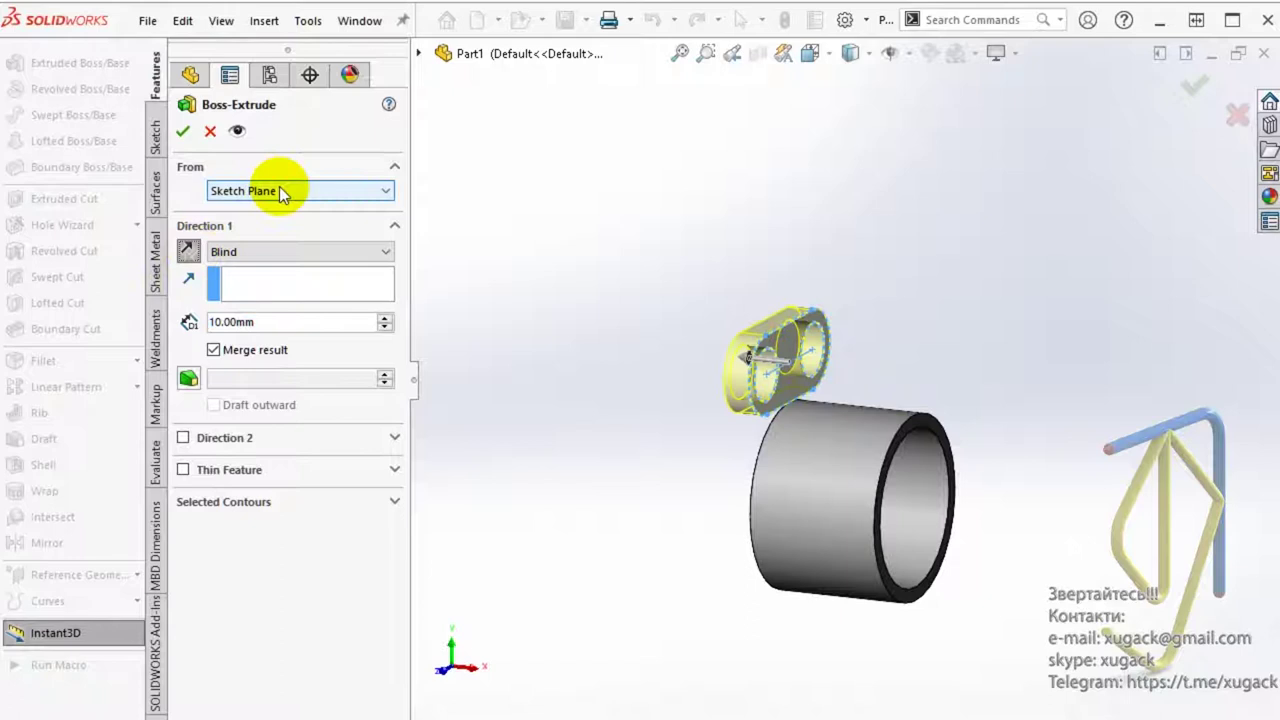
pyautogui.click(272, 249)
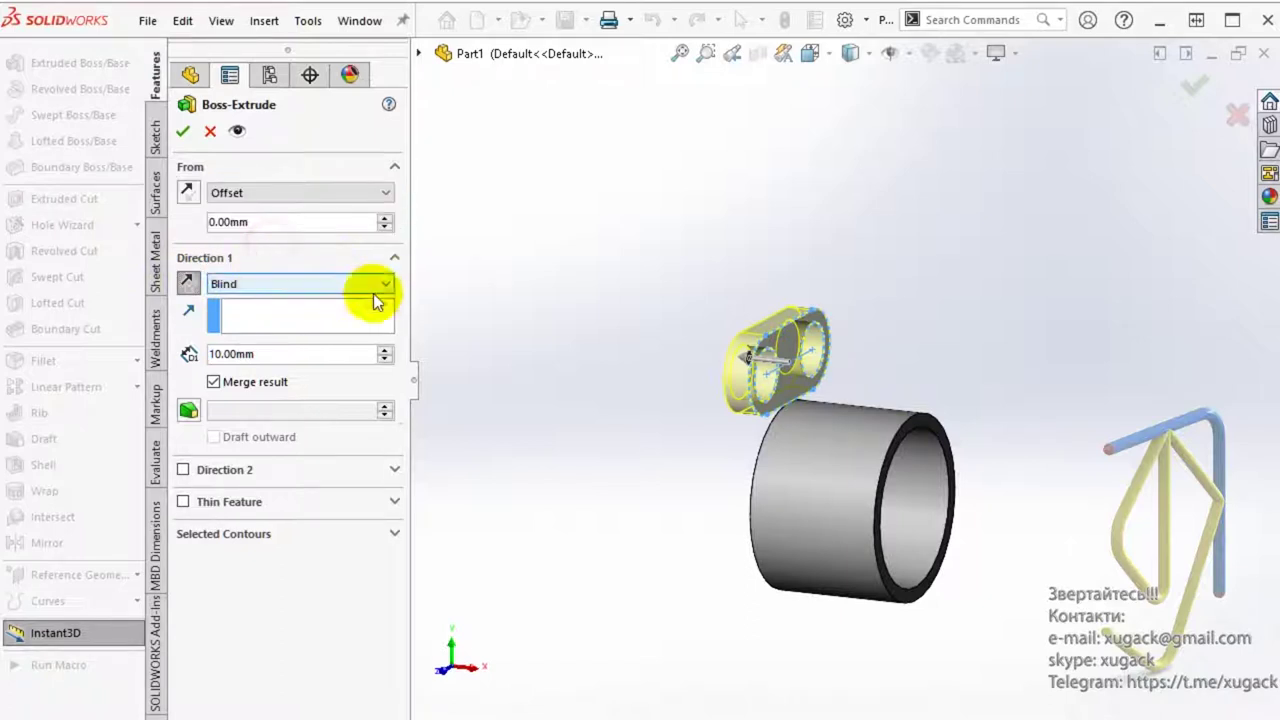
pyautogui.click(385, 218)
pyautogui.click(188, 192)
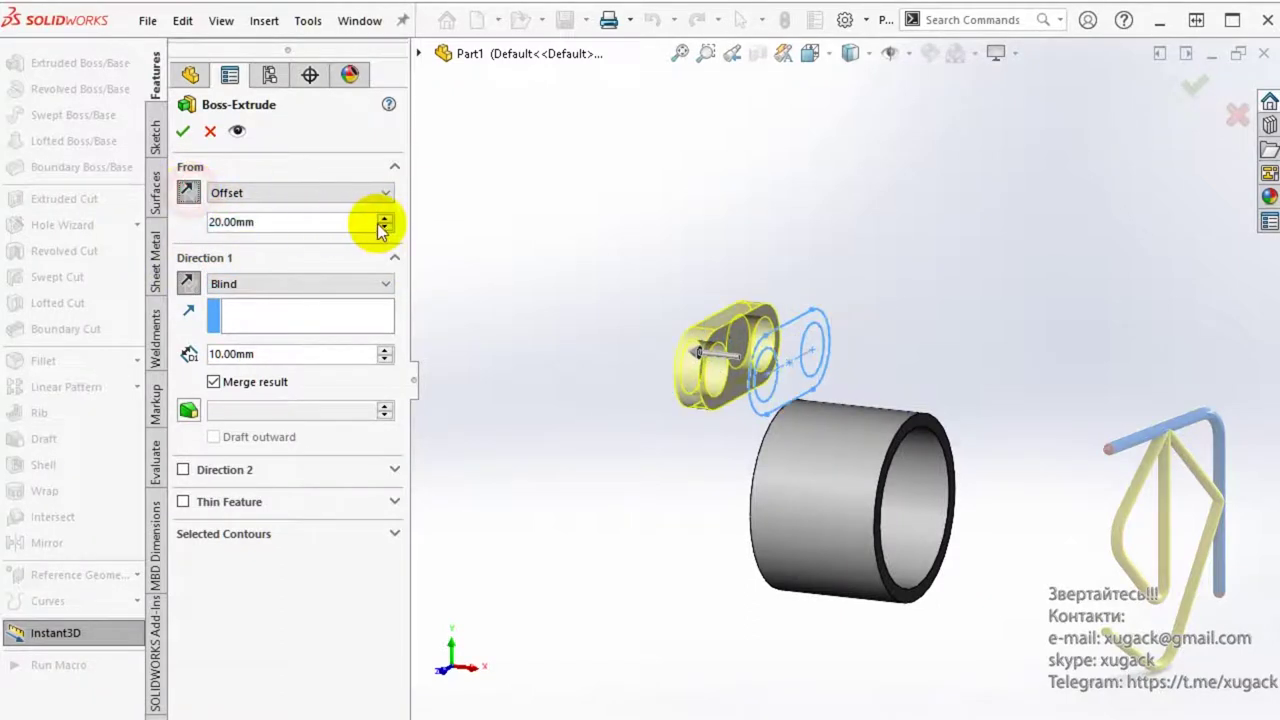
pyautogui.click(386, 221)
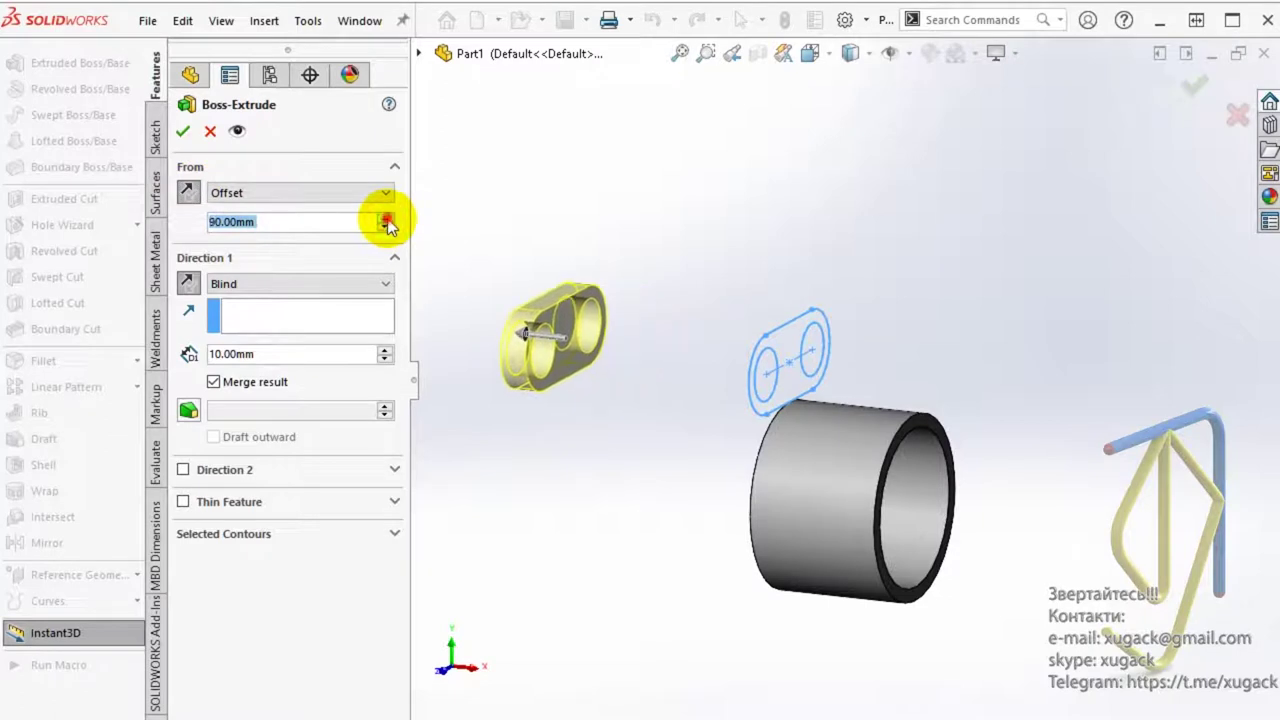
pyautogui.scroll(3, 667, 493)
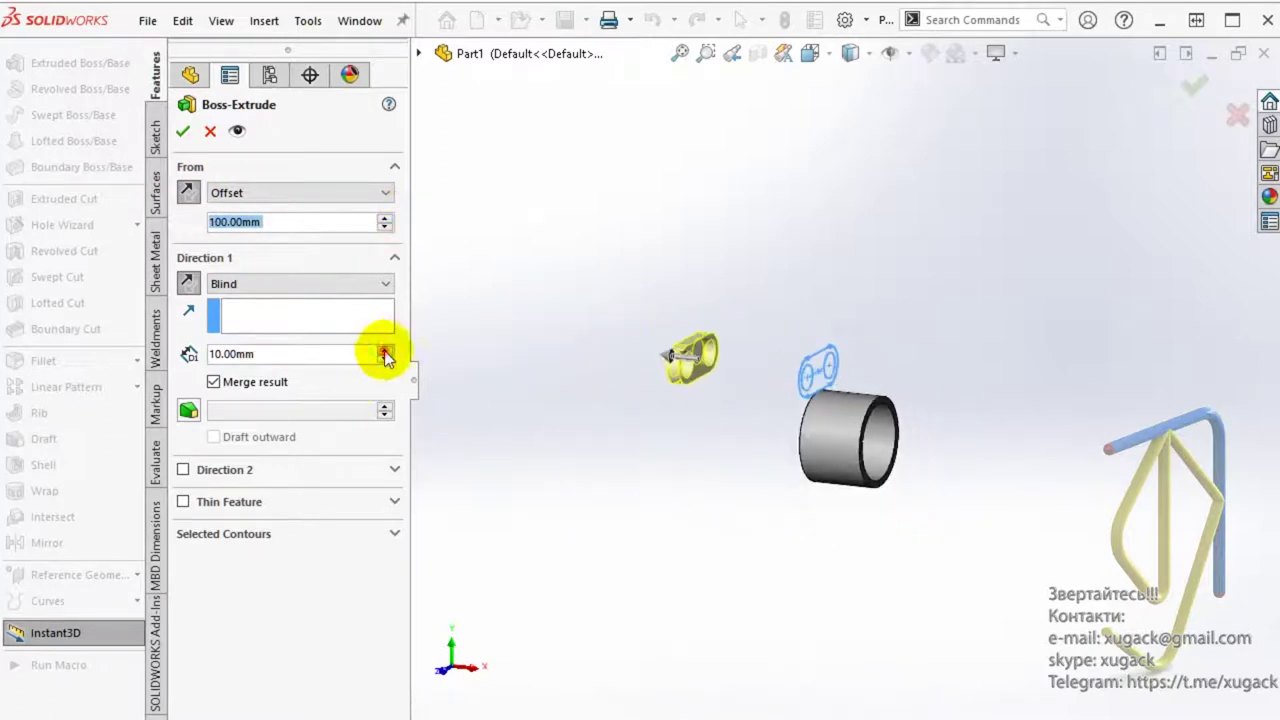
pyautogui.click(183, 131)
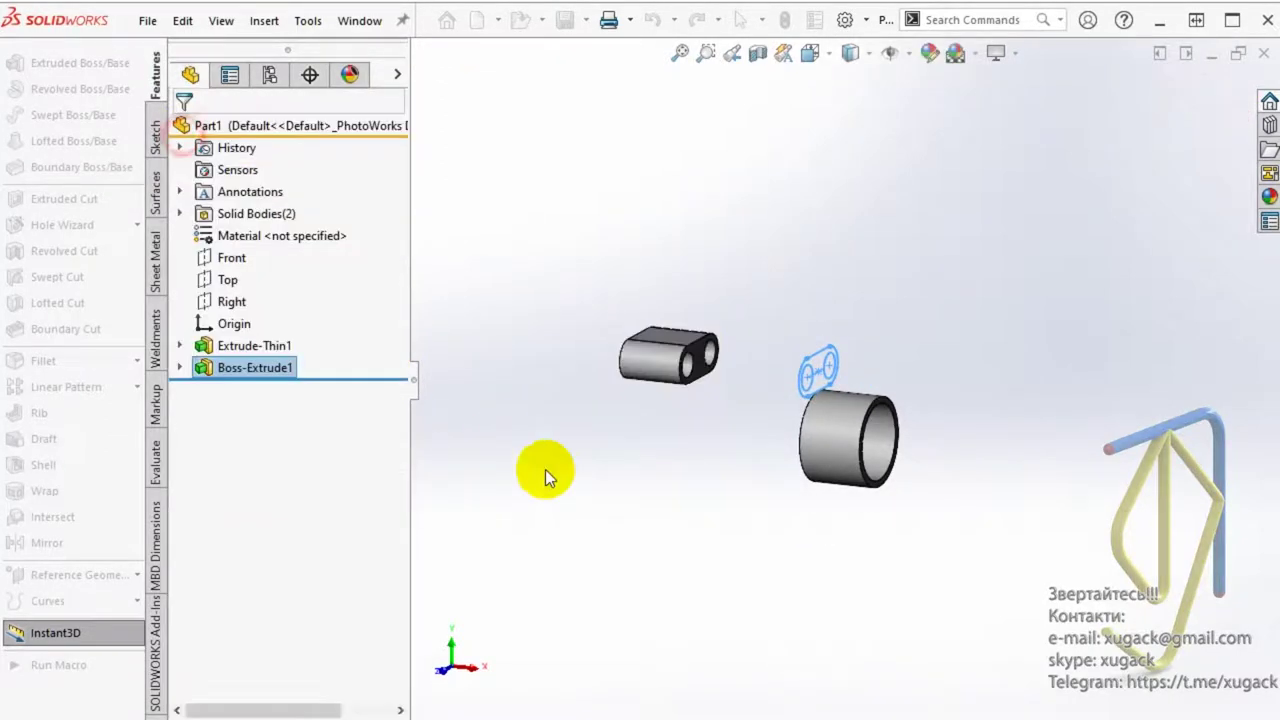
# - Attempt a loft from the block's end face, then cancel after the multiple-contours error
pyautogui.moveTo(689, 420)
pyautogui.mouseDown(button='middle')
pyautogui.moveTo(546, 486)
pyautogui.moveTo(480, 477)
pyautogui.moveTo(579, 482)
pyautogui.mouseUp(button='middle')
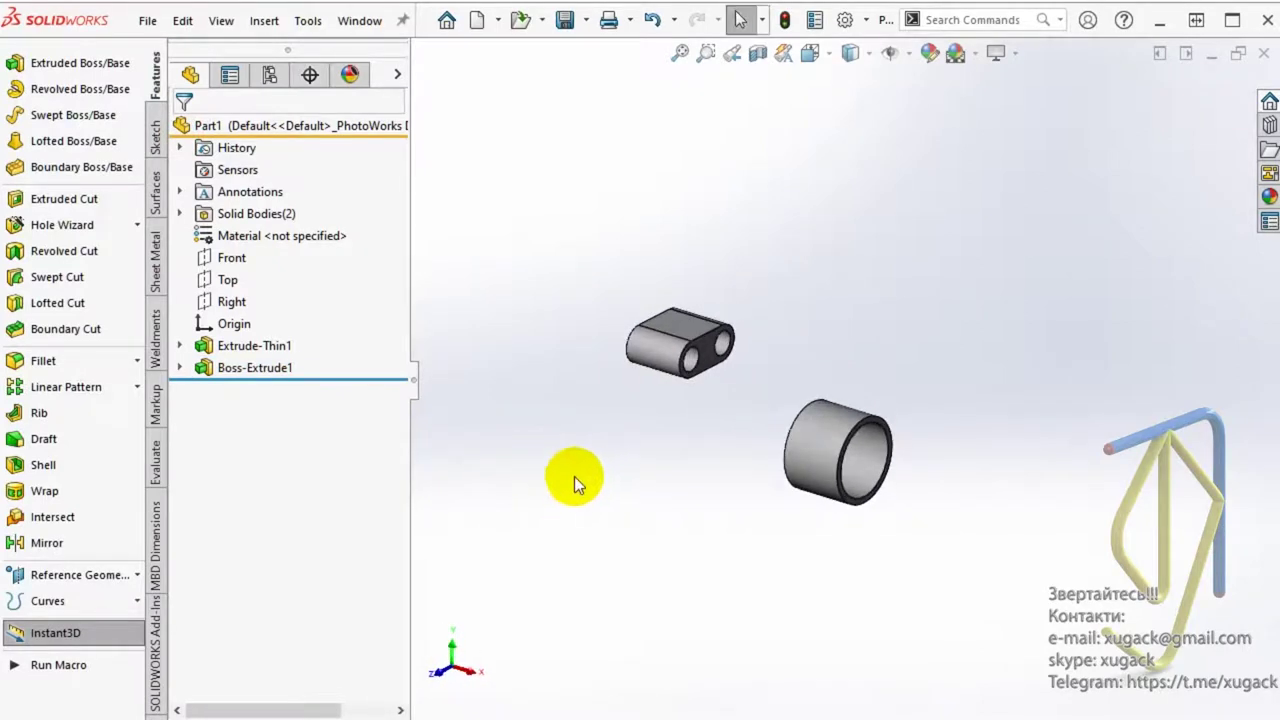
pyautogui.click(90, 140)
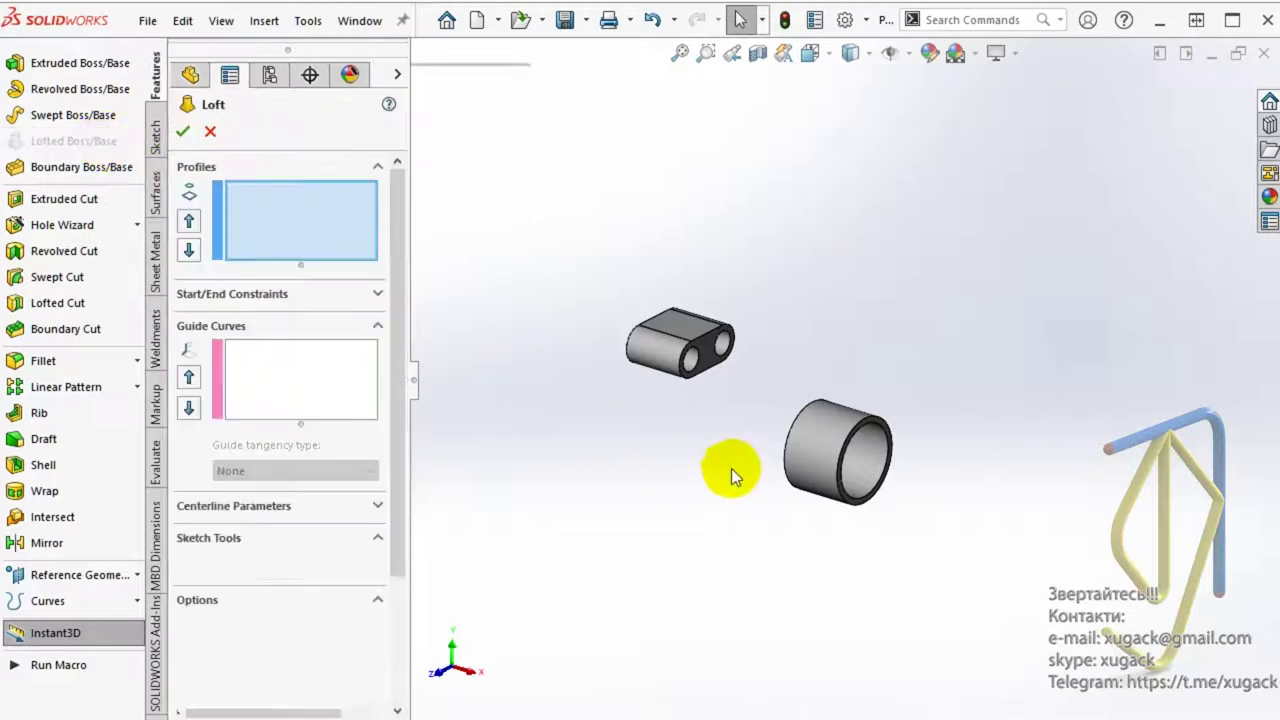
pyautogui.scroll(-2, 735, 410)
pyautogui.click(717, 346)
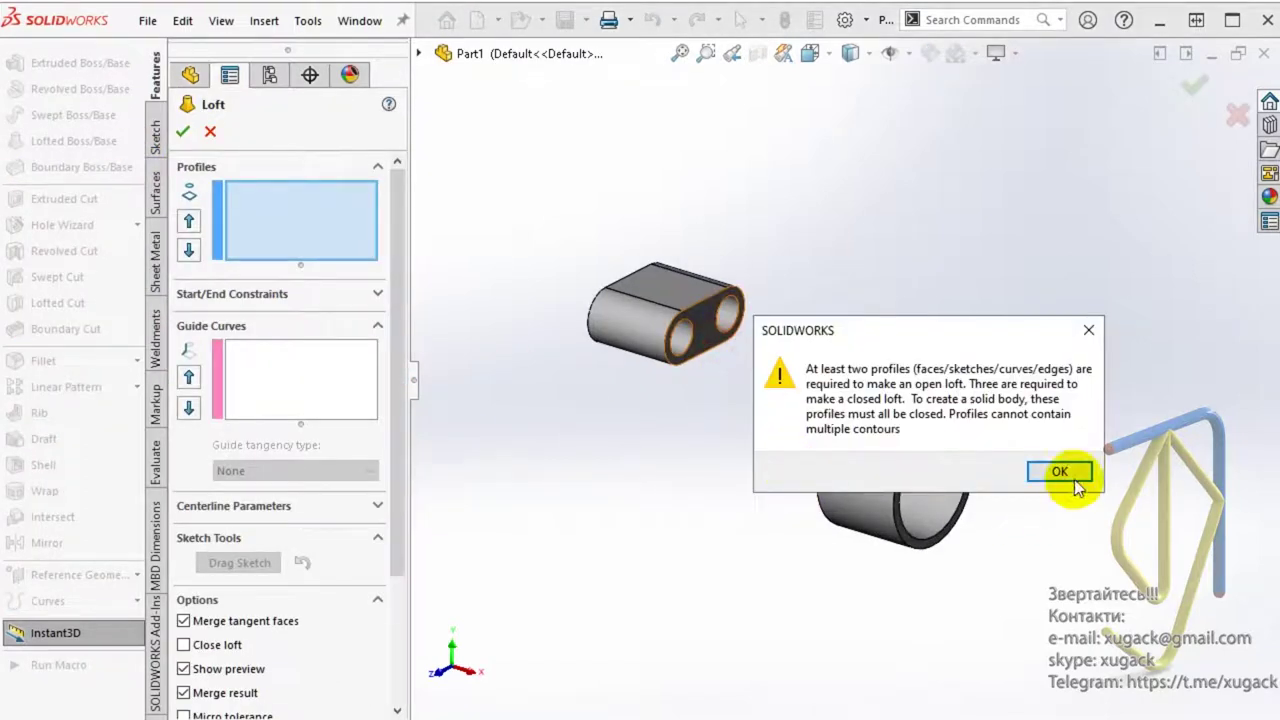
pyautogui.click(1060, 472)
pyautogui.click(213, 135)
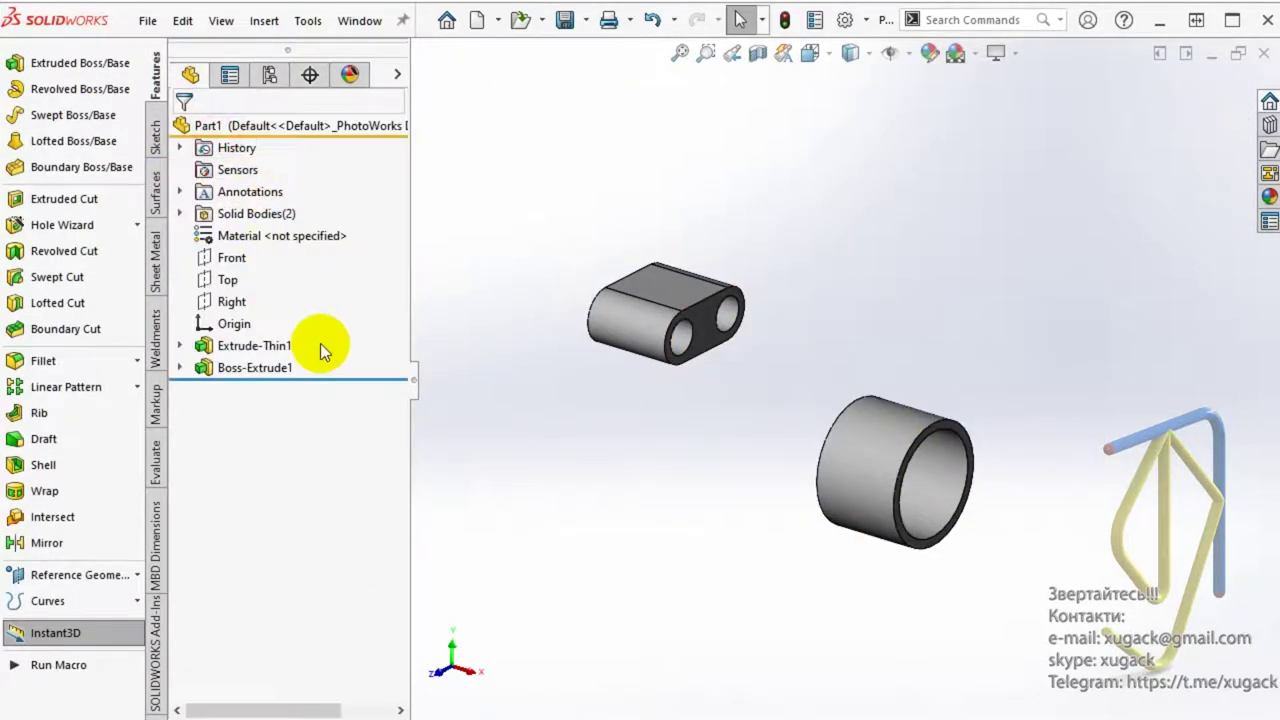
# - Convert the edges of the block's end face and the tube's front ring face into Sketch3 and Sketch4
pyautogui.click(717, 346)
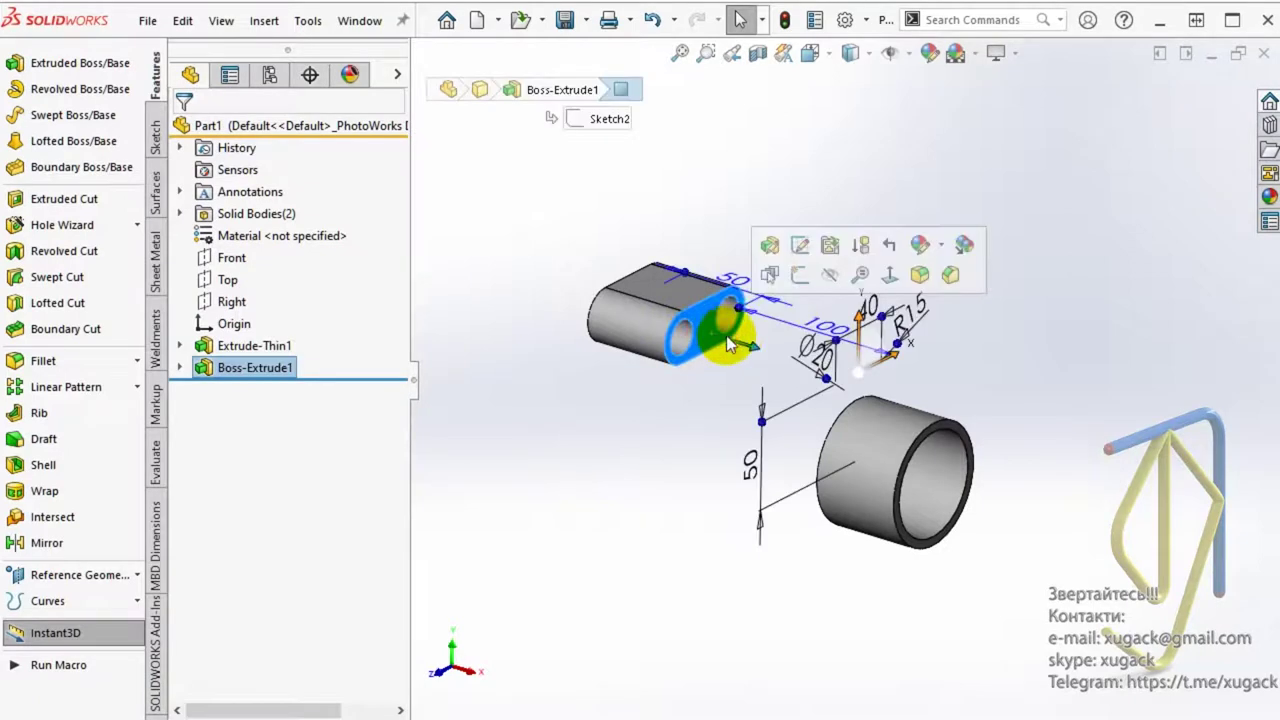
pyautogui.click(806, 275)
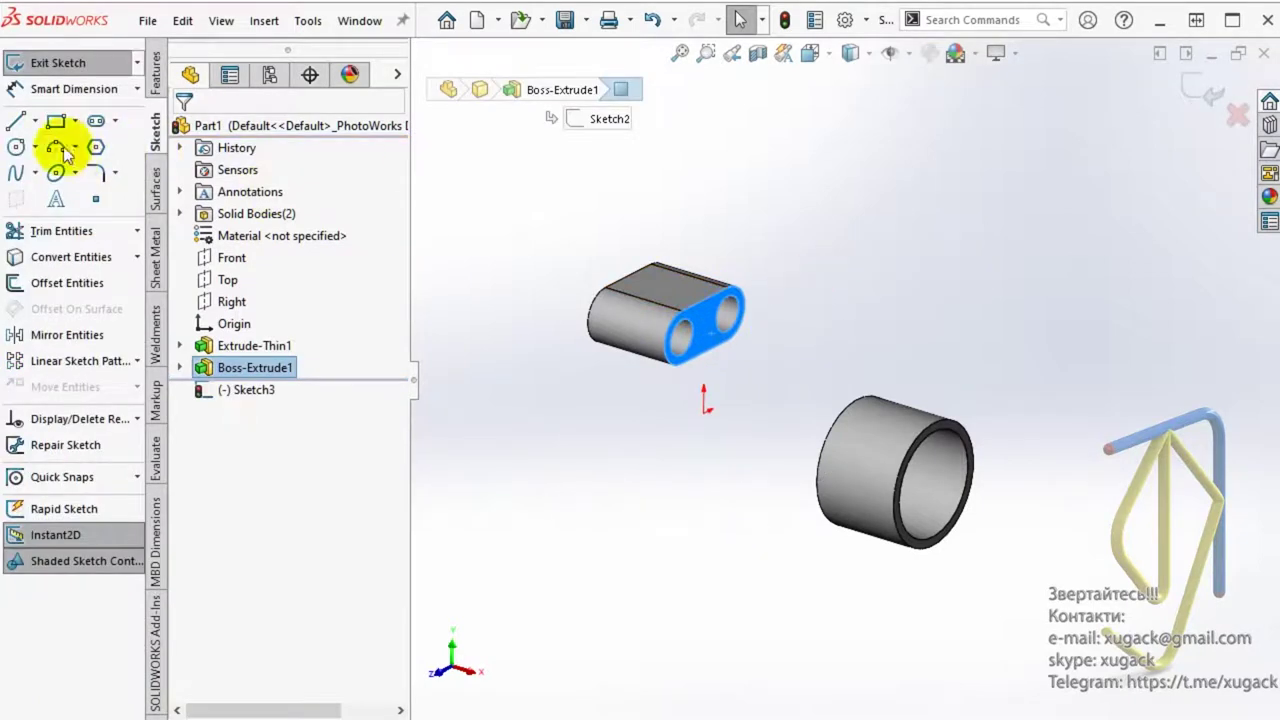
pyautogui.click(60, 260)
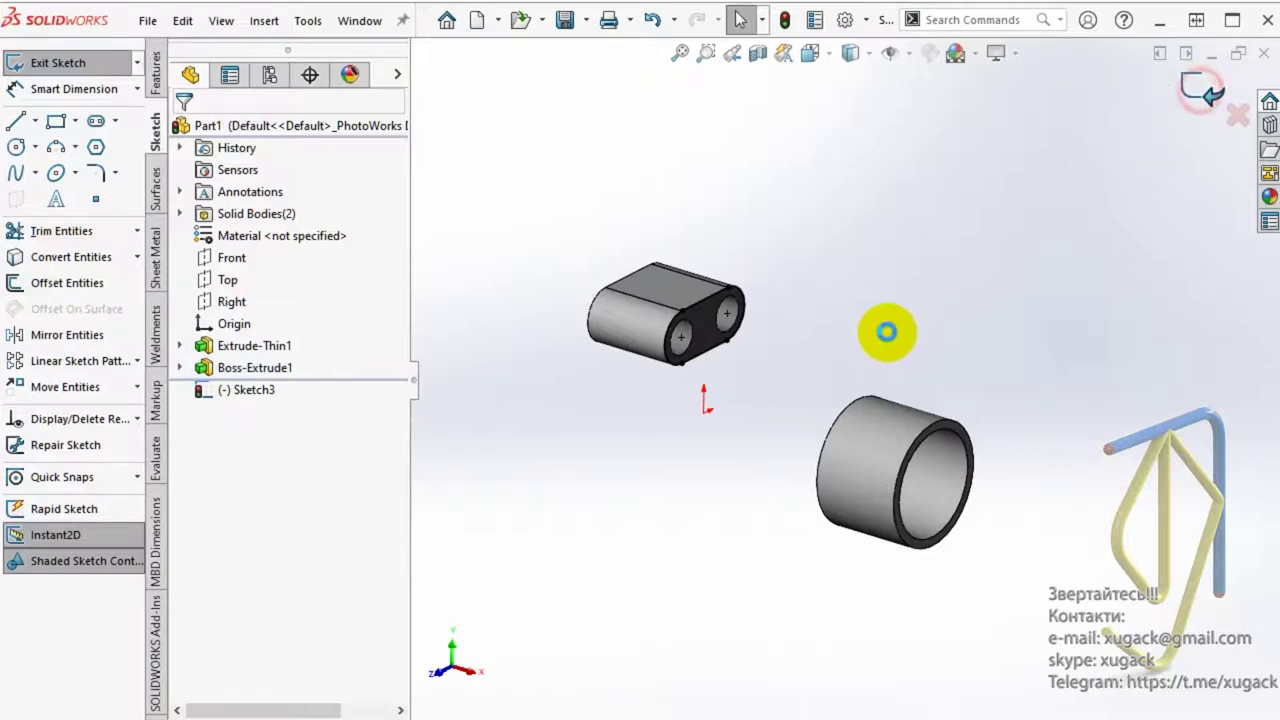
pyautogui.moveTo(894, 386); pyautogui.dragTo(943, 509, button='middle')
pyautogui.scroll(3, 812, 445)
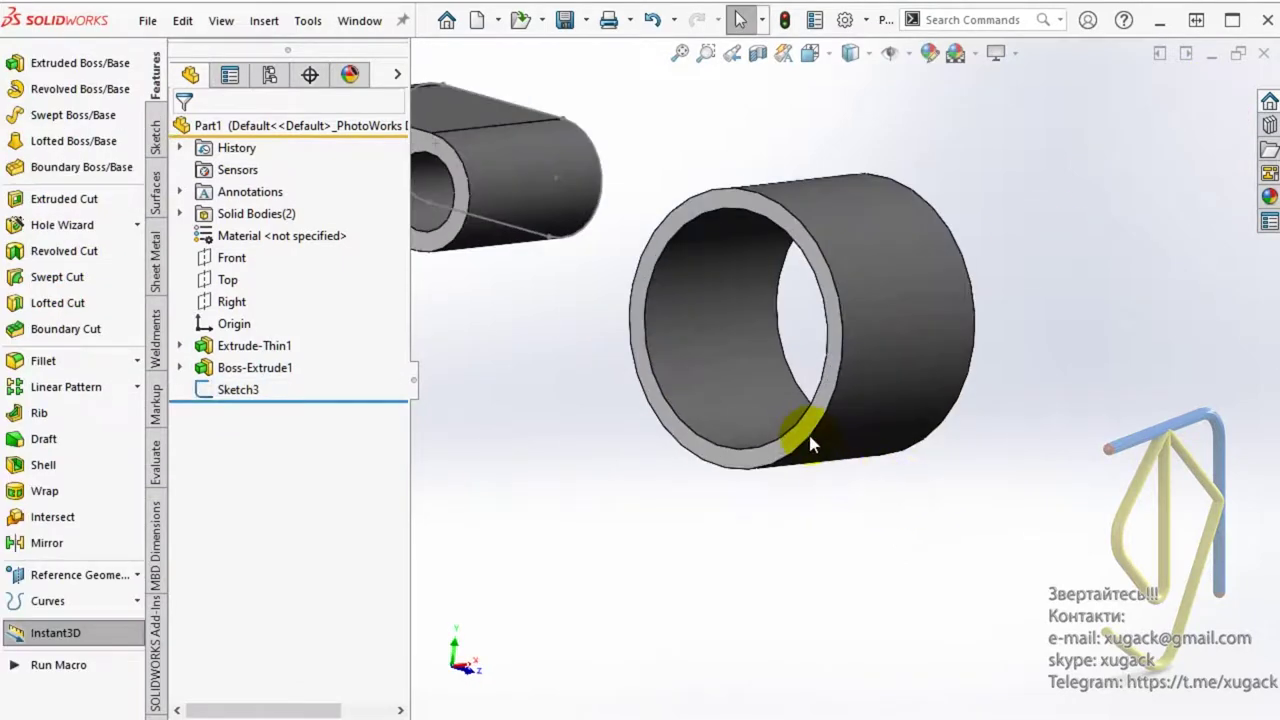
pyautogui.click(806, 437)
pyautogui.click(860, 372)
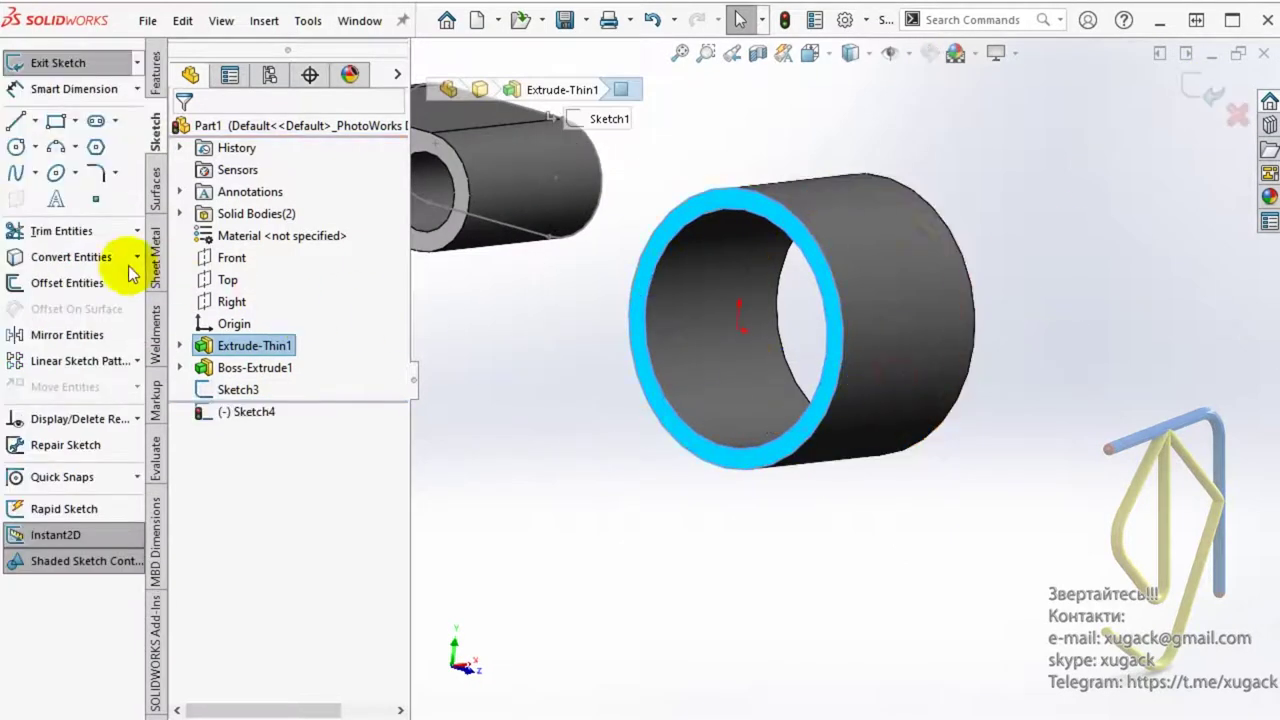
pyautogui.click(75, 262)
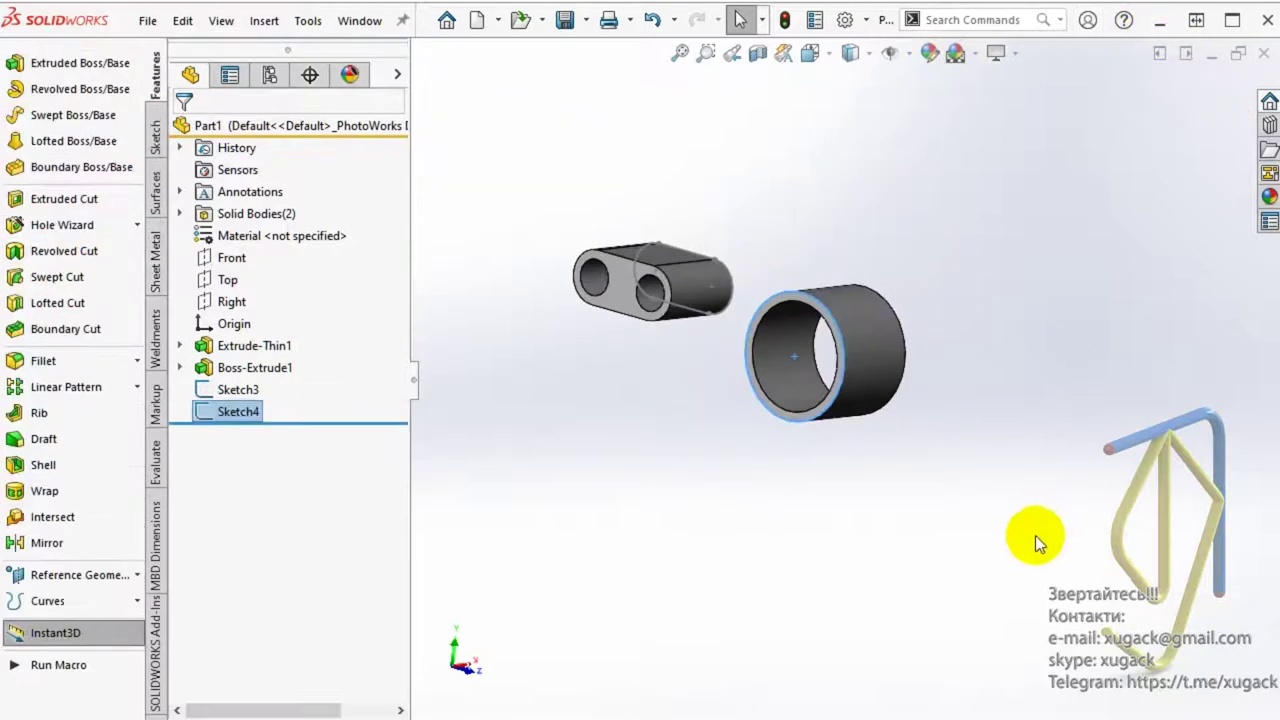
# - Loft from Sketch4 to Sketch3 with Normal To Profile start and end constraints
pyautogui.click(52, 140)
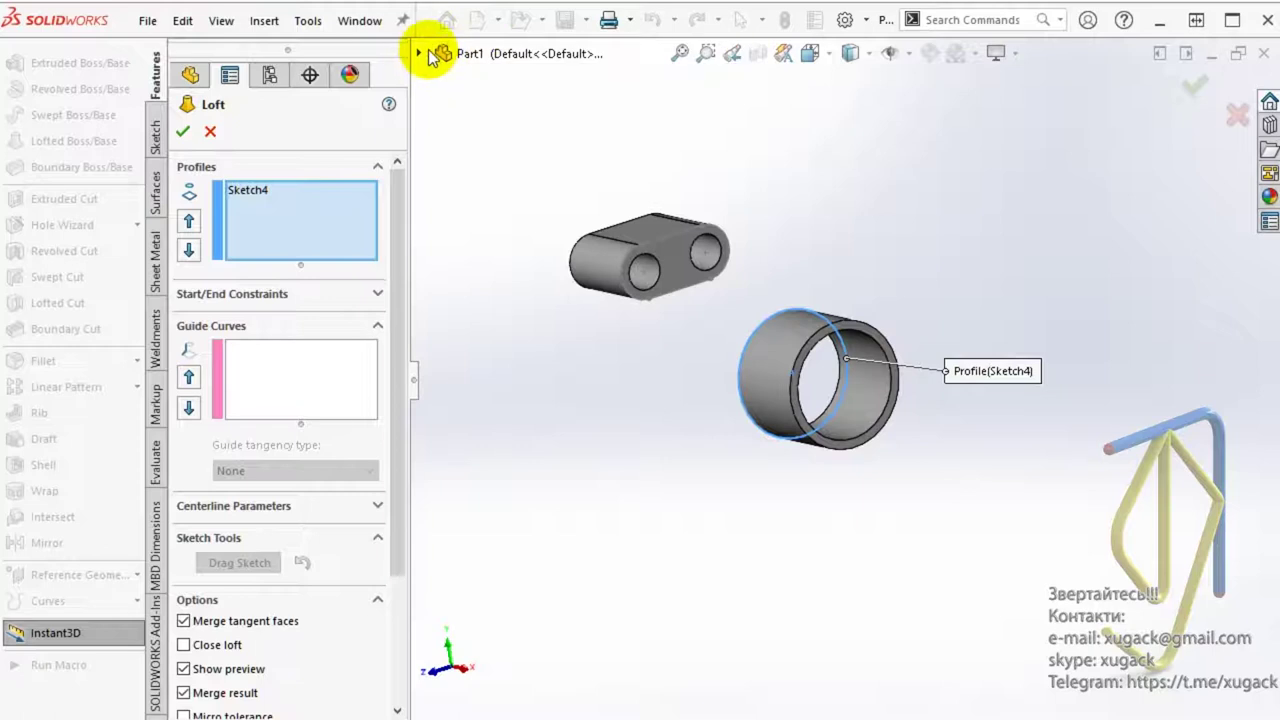
pyautogui.click(419, 53)
pyautogui.click(471, 317)
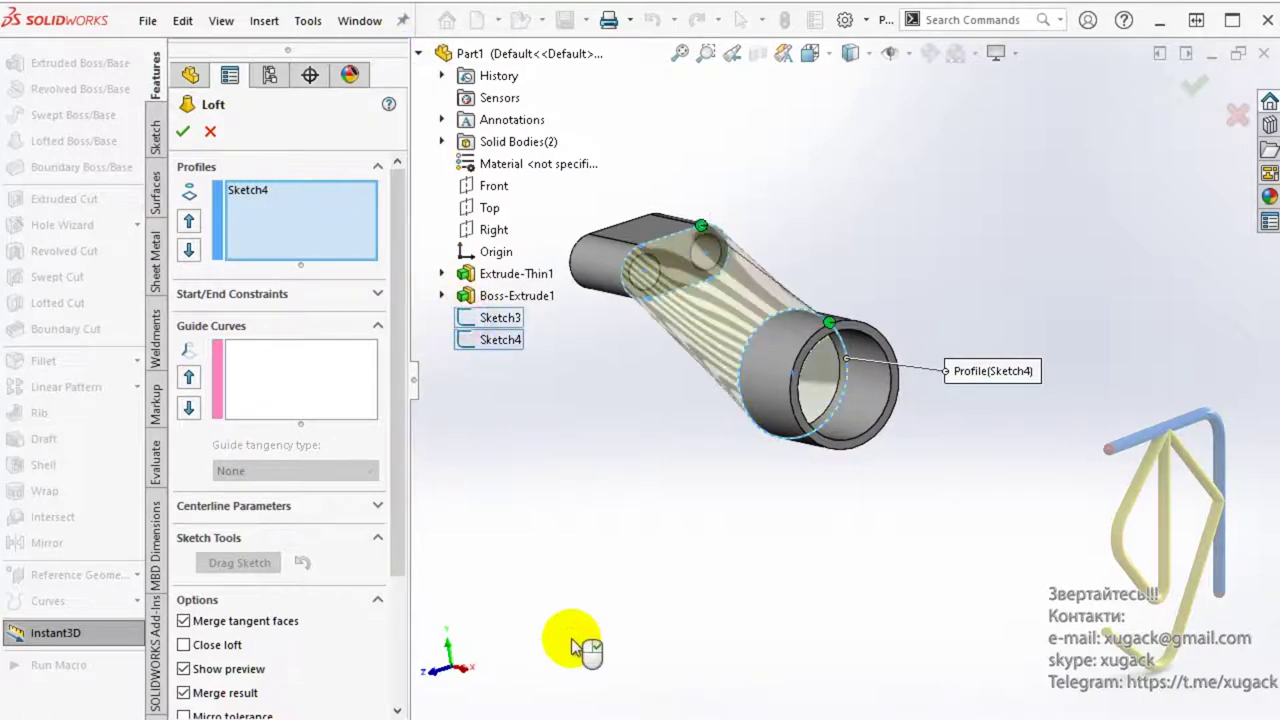
pyautogui.click(378, 292)
pyautogui.click(367, 342)
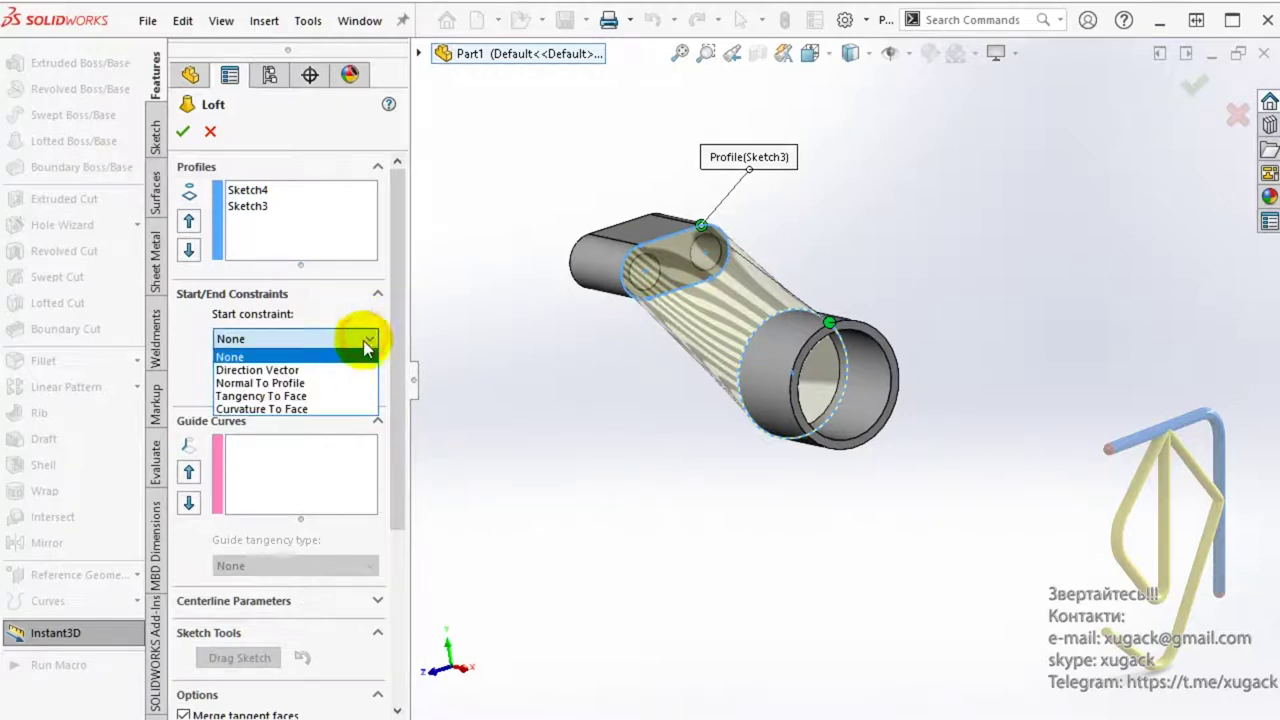
pyautogui.click(343, 382)
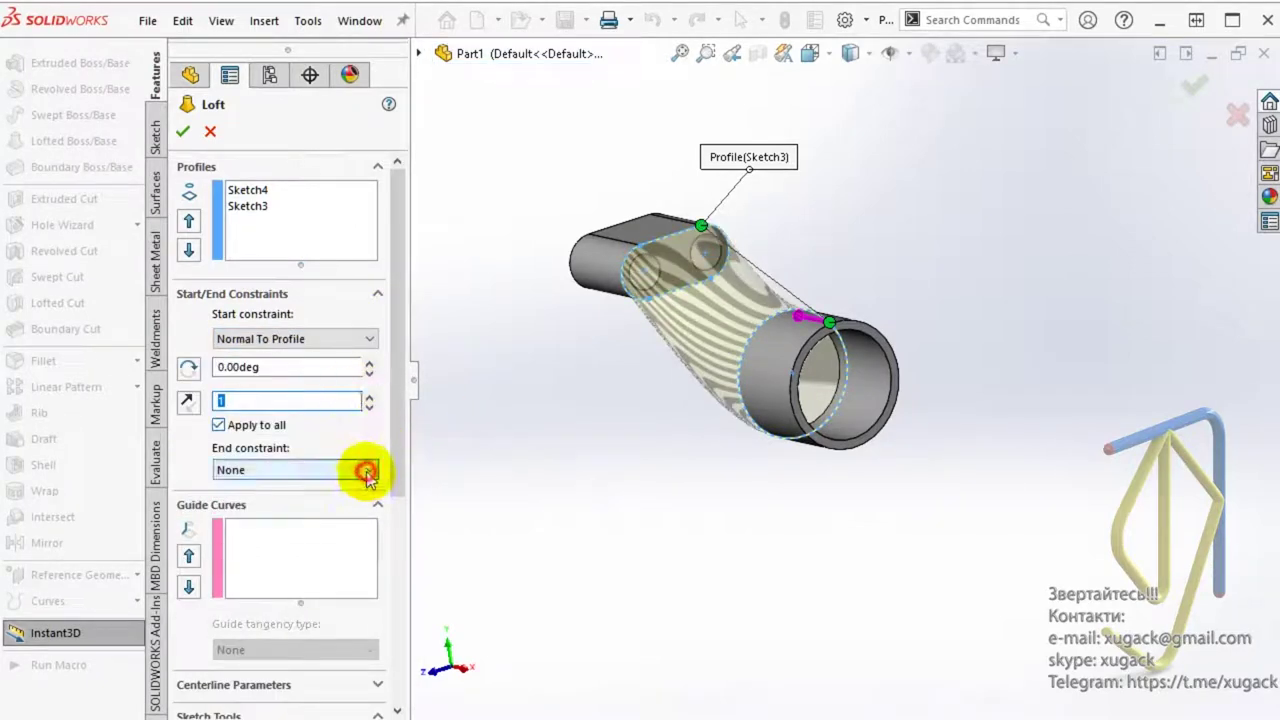
pyautogui.click(367, 472)
pyautogui.click(340, 514)
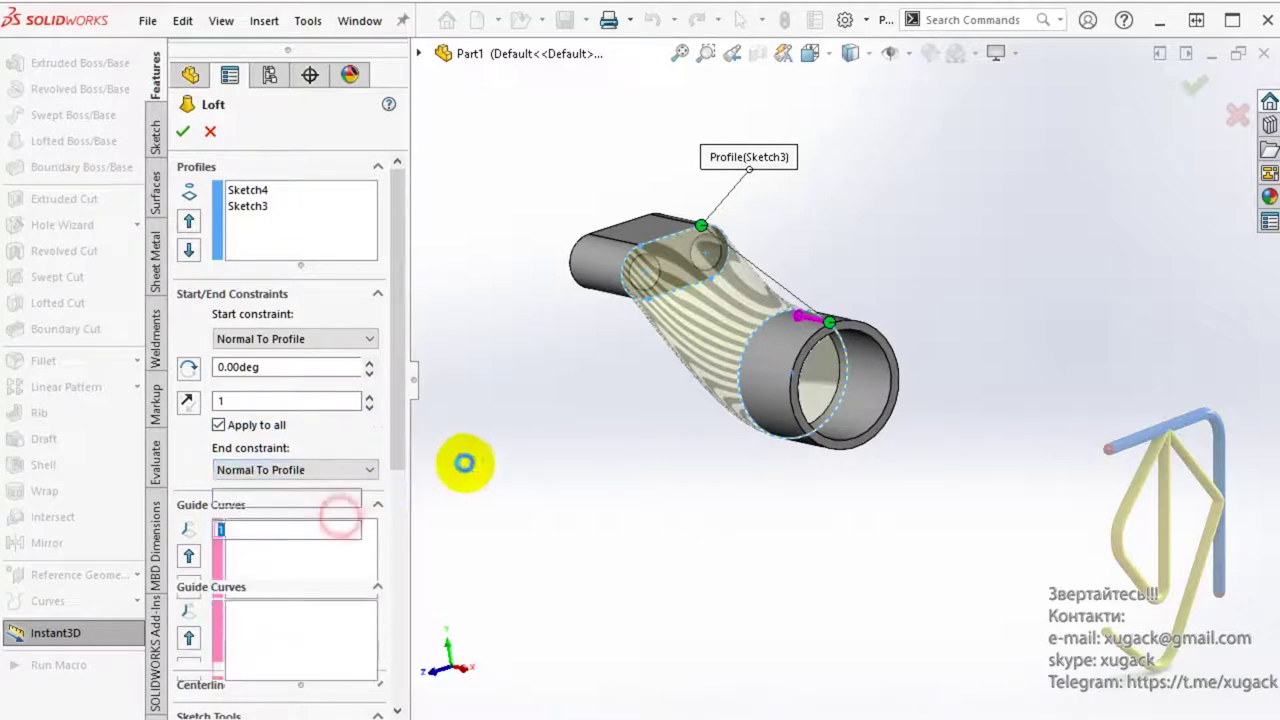
pyautogui.moveTo(526, 437)
pyautogui.mouseDown(button='middle')
pyautogui.moveTo(663, 409)
pyautogui.moveTo(523, 391)
pyautogui.moveTo(457, 409)
pyautogui.moveTo(559, 410)
pyautogui.mouseUp(button='middle')
pyautogui.moveTo(662, 402)
pyautogui.mouseDown(button='middle')
pyautogui.moveTo(800, 391)
pyautogui.moveTo(500, 463)
pyautogui.moveTo(505, 475)
pyautogui.mouseUp(button='middle')
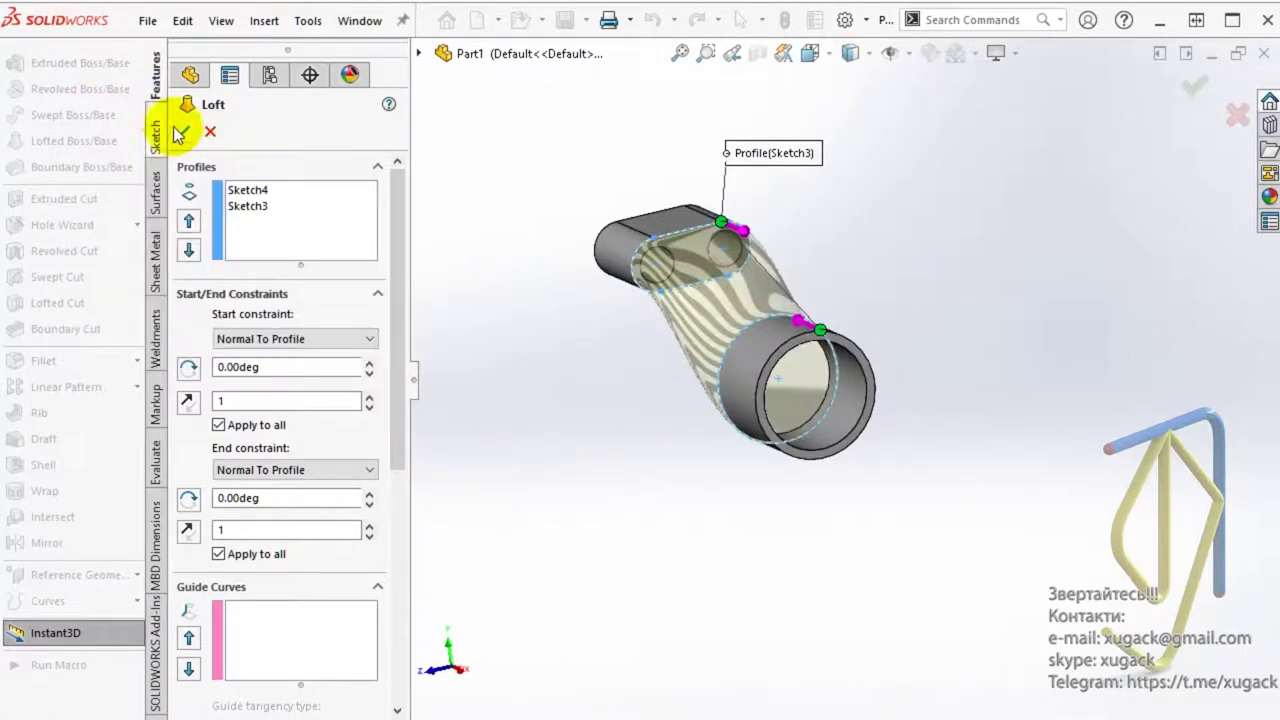
pyautogui.moveTo(680, 560)
pyautogui.mouseDown(button='middle')
pyautogui.moveTo(537, 509)
pyautogui.moveTo(449, 543)
pyautogui.moveTo(250, 452)
pyautogui.moveTo(249, 431)
pyautogui.moveTo(591, 489)
pyautogui.moveTo(623, 286)
pyautogui.moveTo(905, 267)
pyautogui.moveTo(608, 380)
pyautogui.moveTo(608, 449)
pyautogui.moveTo(779, 389)
pyautogui.mouseUp(button='middle')
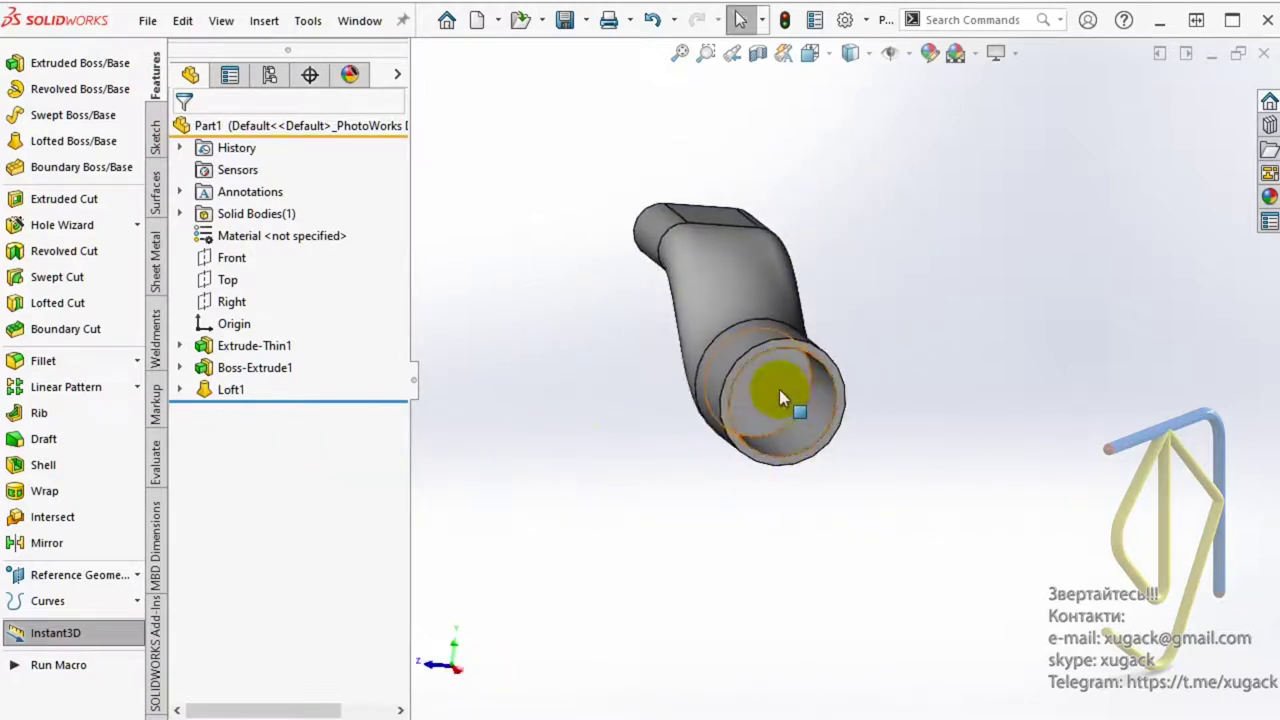
# - Convert the tube's open end circle into a new sketch, Sketch5
pyautogui.click(762, 392)
pyautogui.click(853, 327)
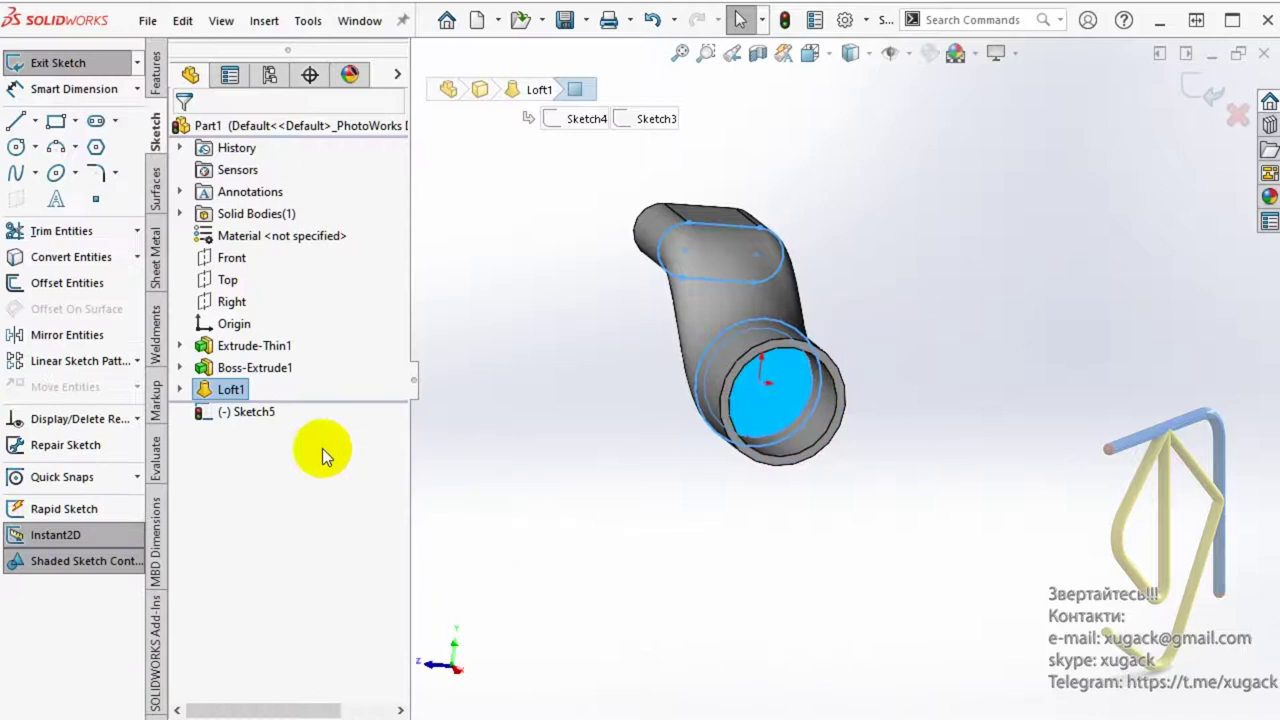
pyautogui.click(60, 257)
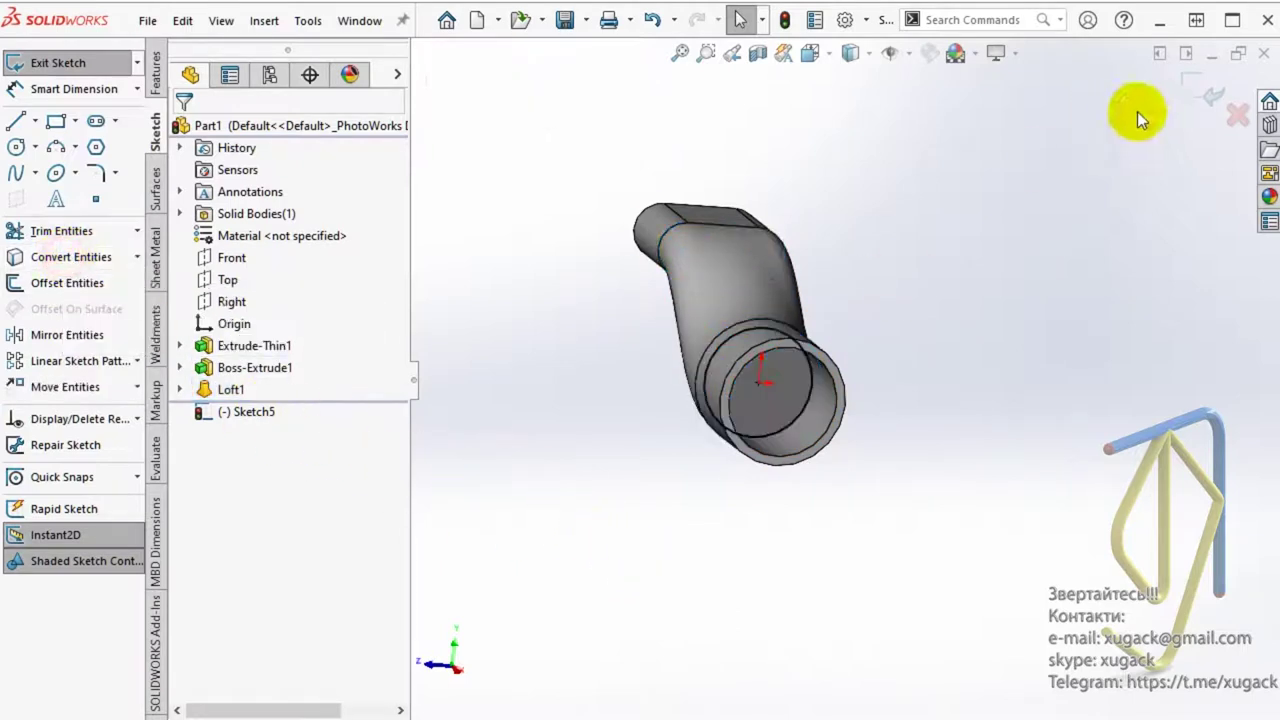
pyautogui.click(1210, 97)
# - Convert the block's right-hand hole circle into a new sketch, Sketch6
pyautogui.moveTo(885, 344)
pyautogui.mouseDown(button='middle')
pyautogui.moveTo(1128, 423)
pyautogui.moveTo(1171, 389)
pyautogui.mouseUp(button='middle')
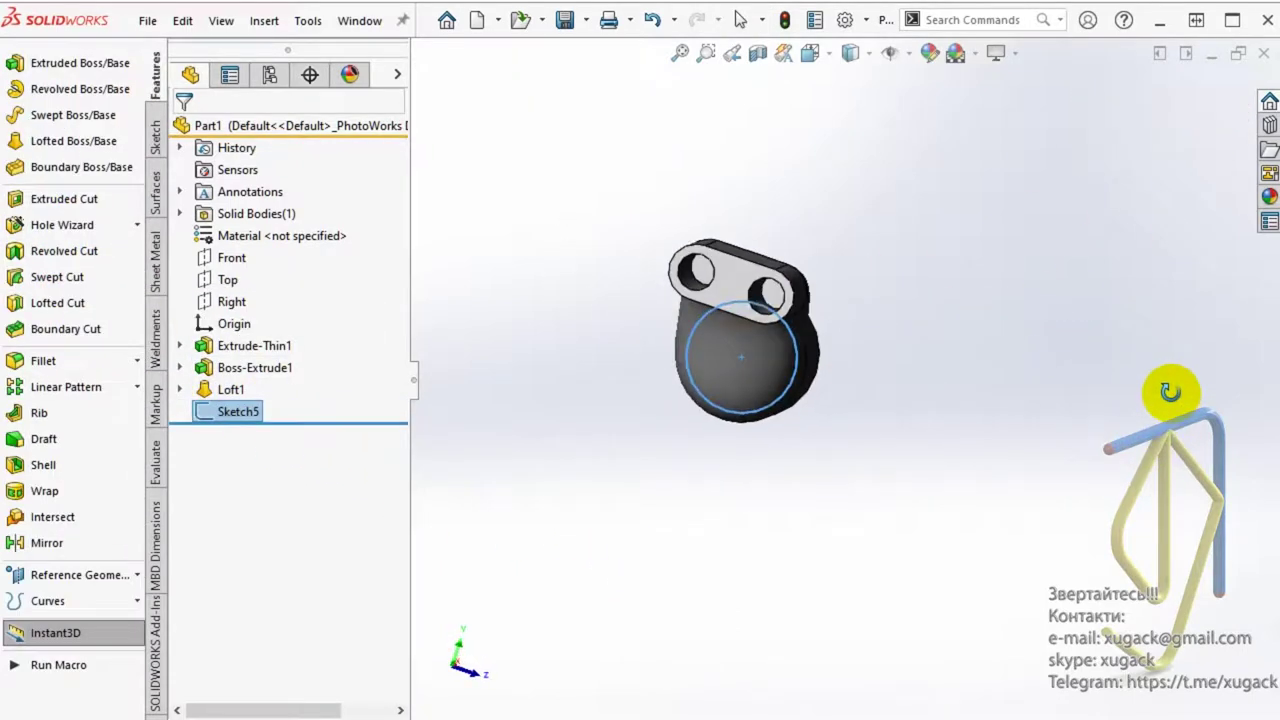
pyautogui.scroll(-5, 623, 278)
pyautogui.scroll(1, 630, 270)
pyautogui.scroll(-2, 640, 262)
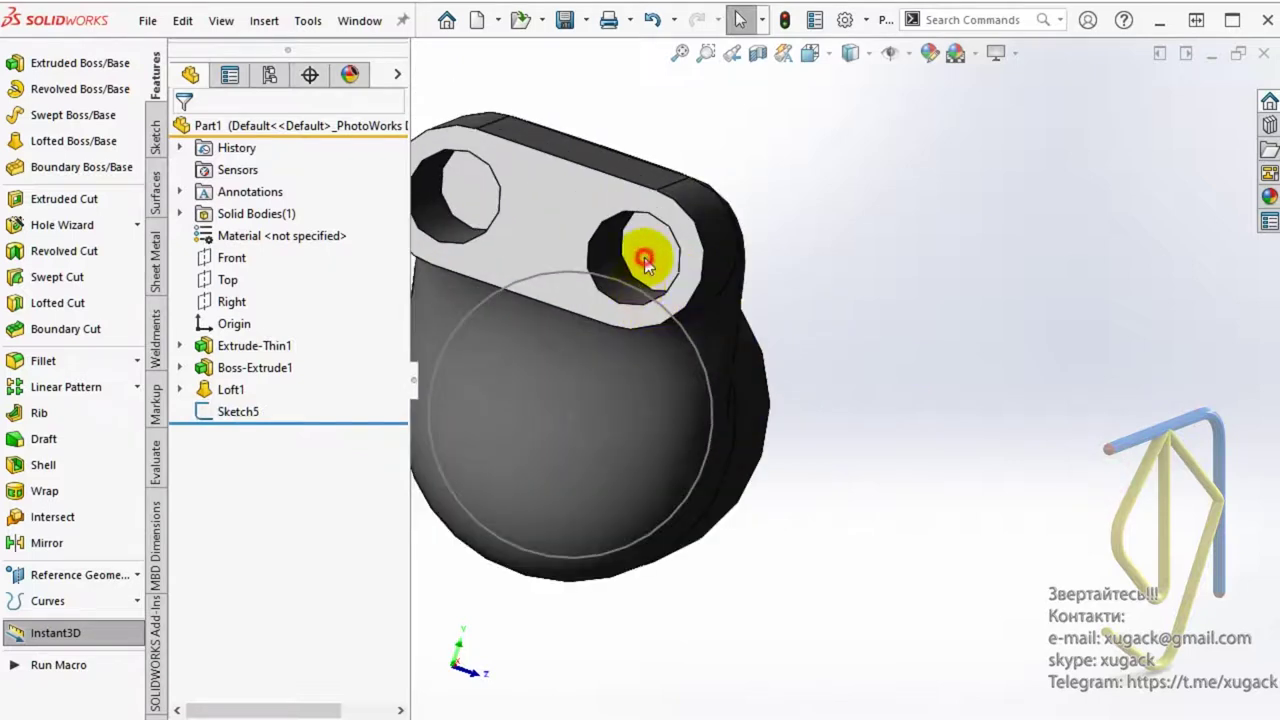
pyautogui.click(644, 257)
pyautogui.click(733, 197)
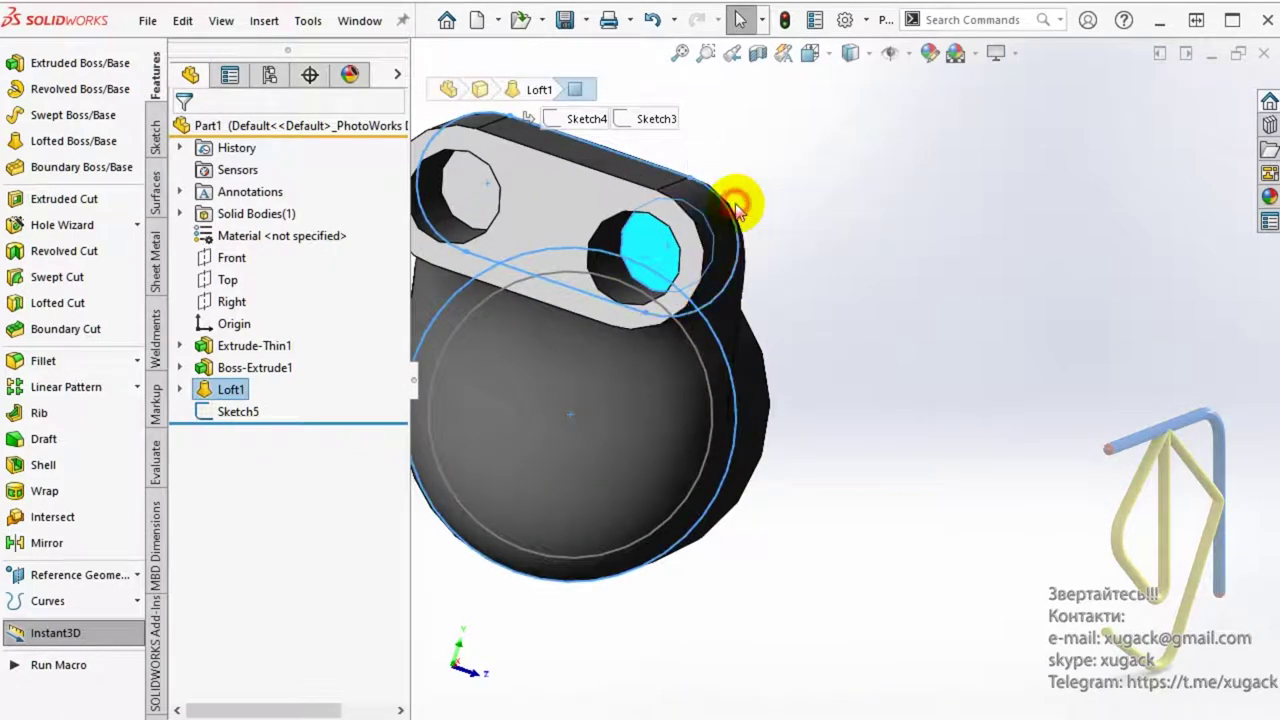
pyautogui.click(42, 258)
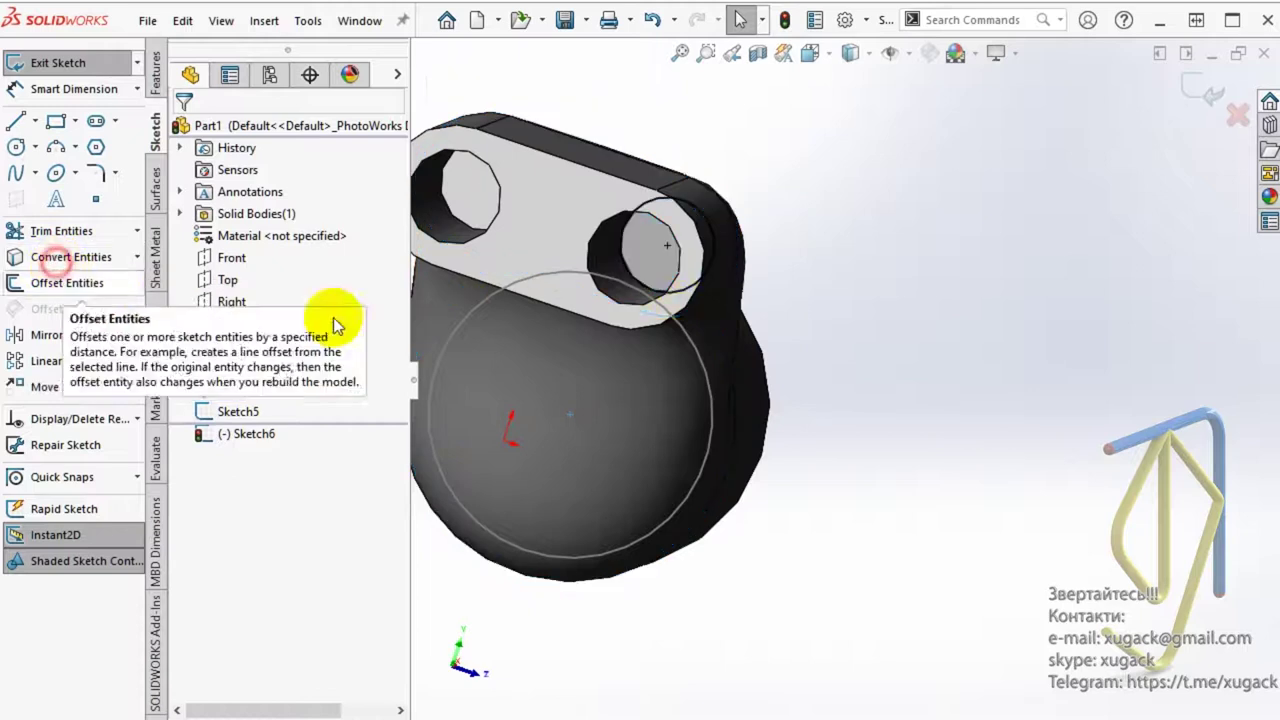
pyautogui.click(1188, 88)
pyautogui.scroll(3, 1010, 400)
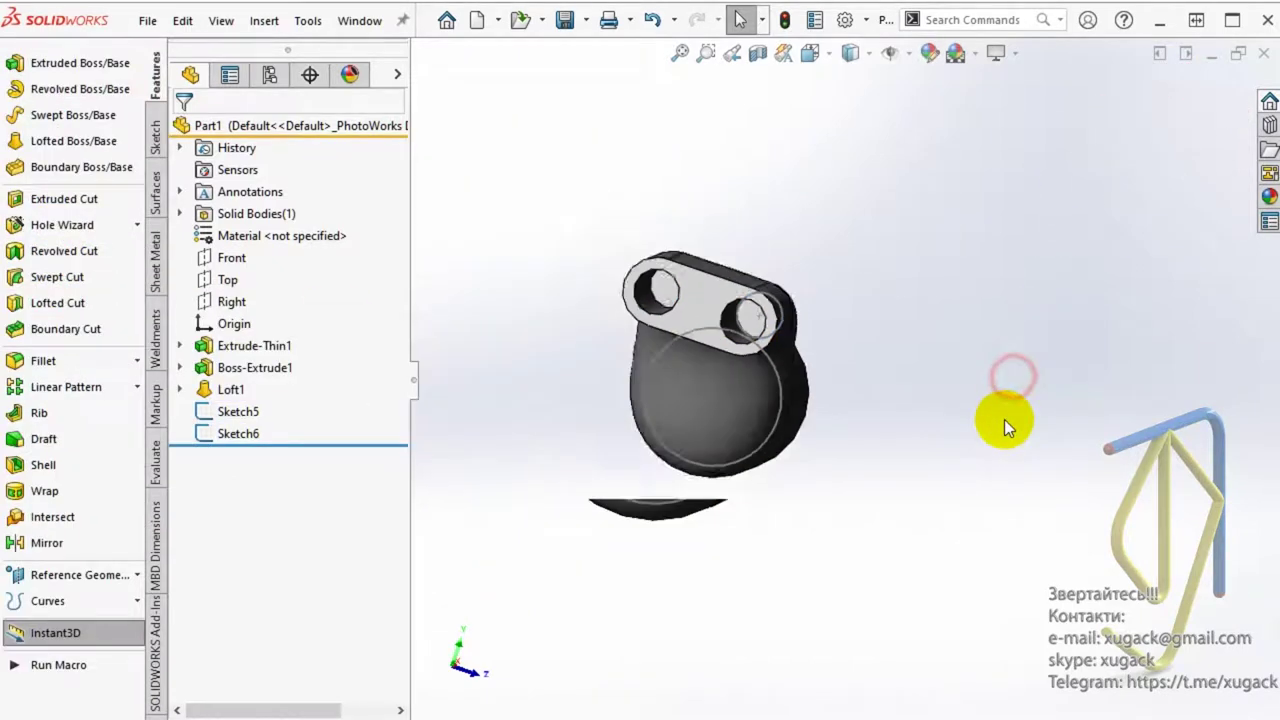
pyautogui.moveTo(1004, 419); pyautogui.dragTo(722, 415, button='middle')
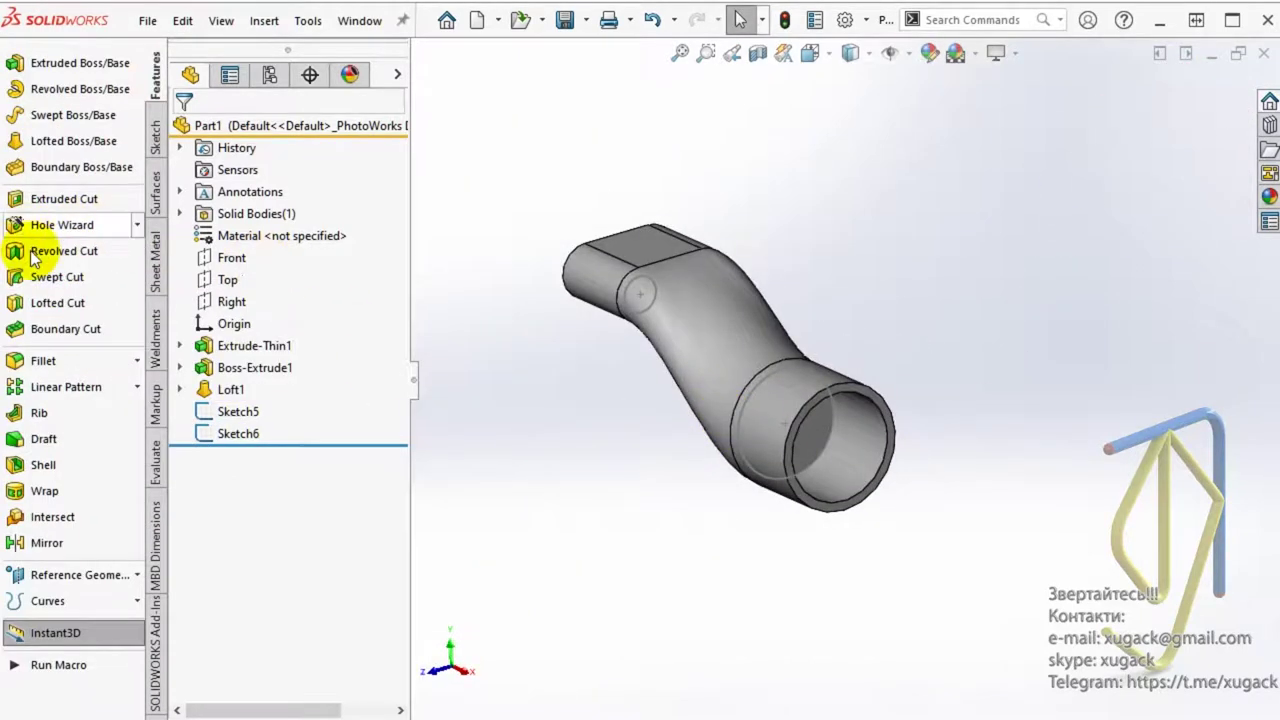
# - Start a lofted cut from Sketch5 to Sketch6 with both ends Normal To Profile
pyautogui.click(62, 305)
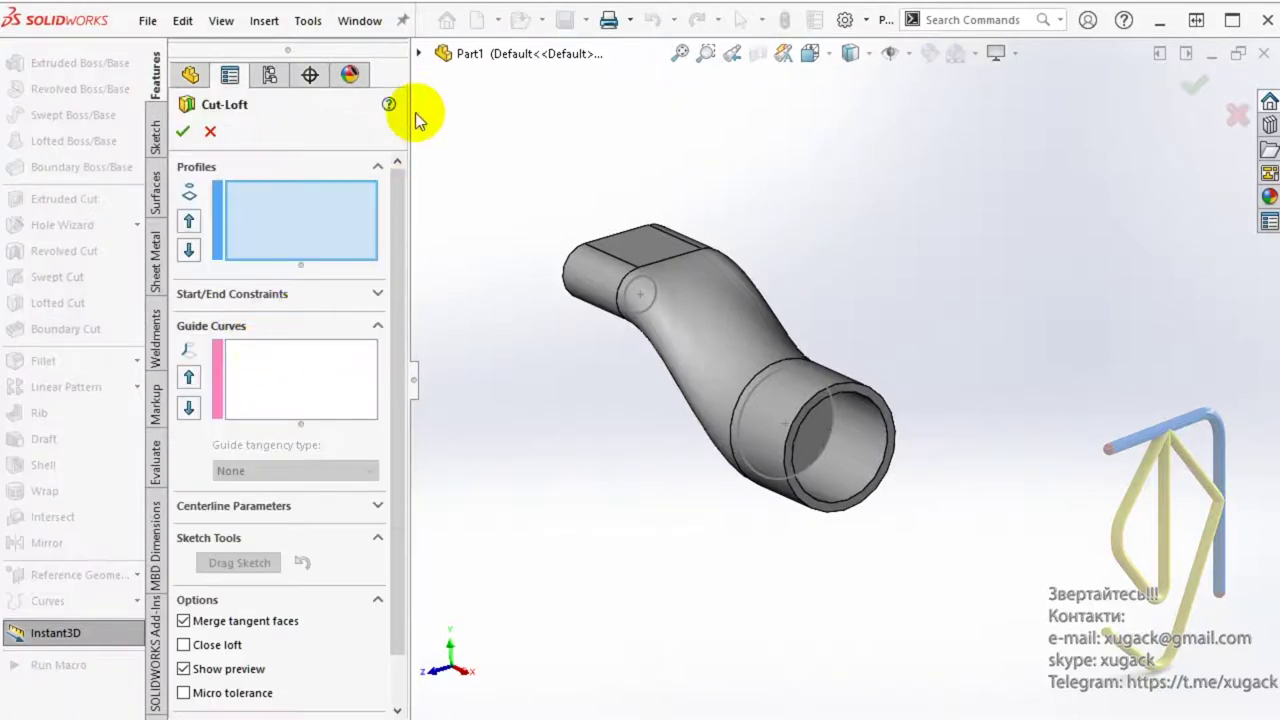
pyautogui.click(419, 53)
pyautogui.click(498, 341)
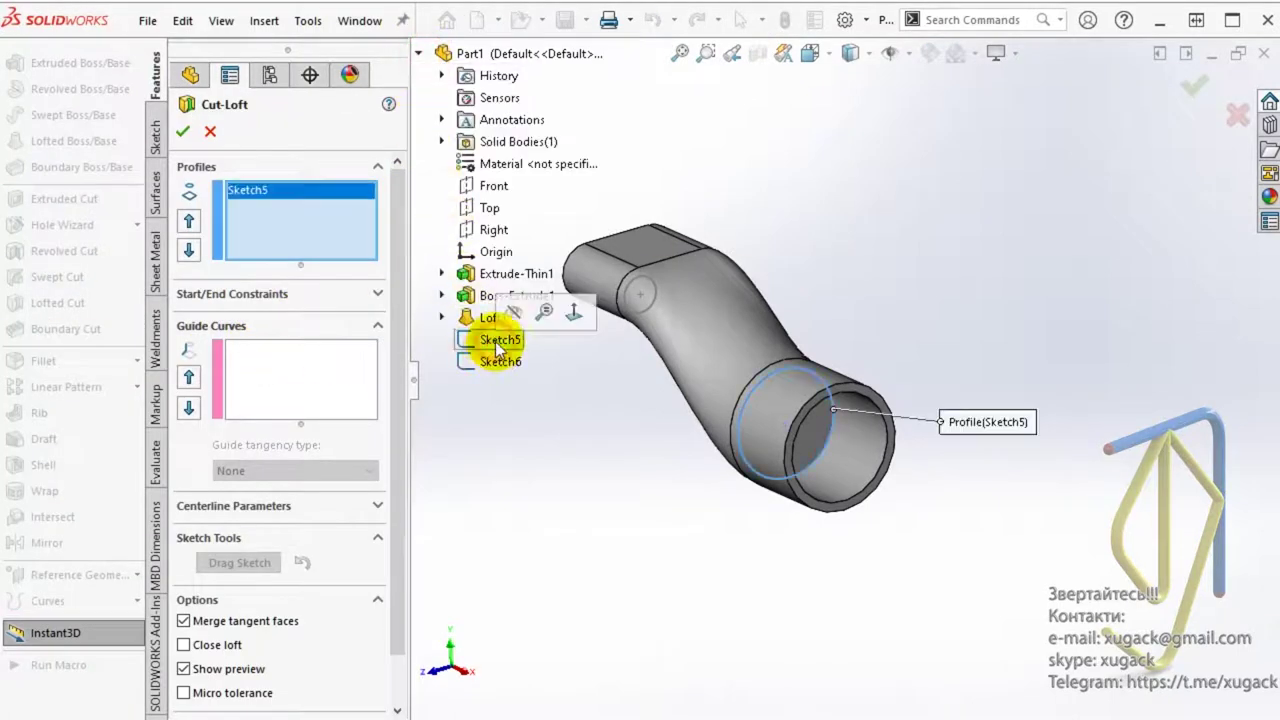
pyautogui.click(491, 365)
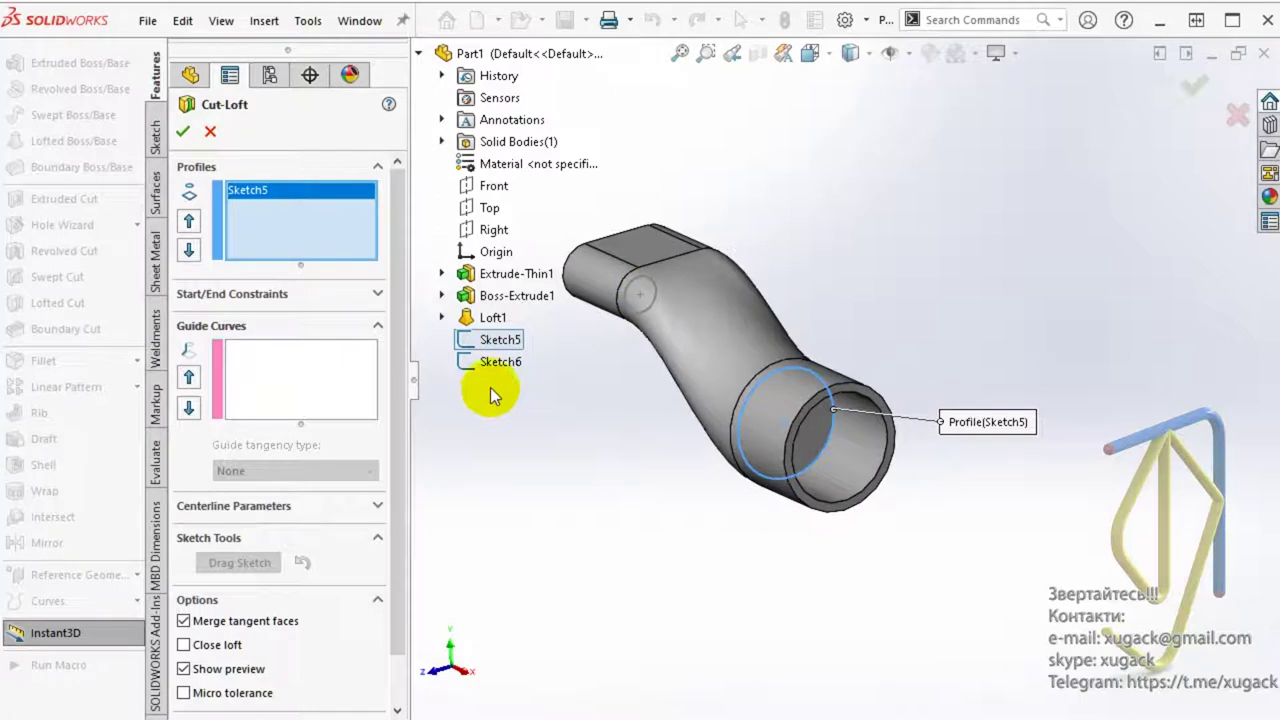
pyautogui.click(378, 298)
pyautogui.click(336, 340)
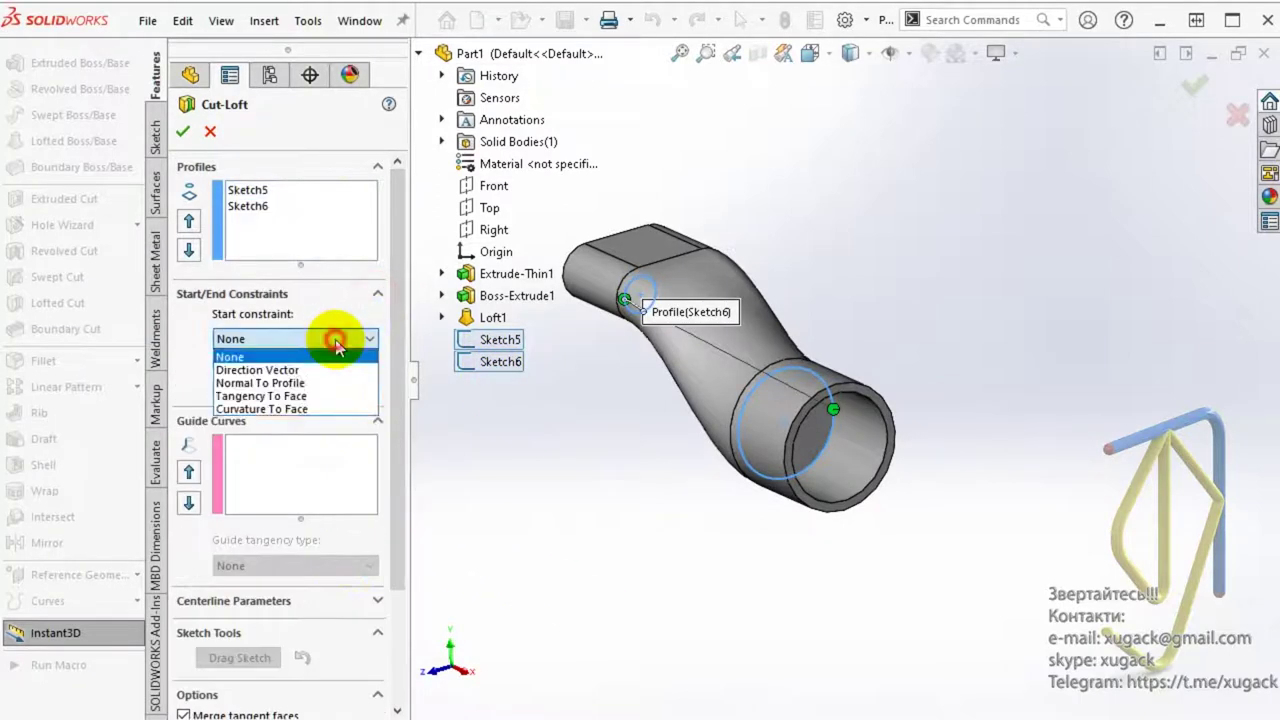
pyautogui.click(318, 392)
pyautogui.click(369, 469)
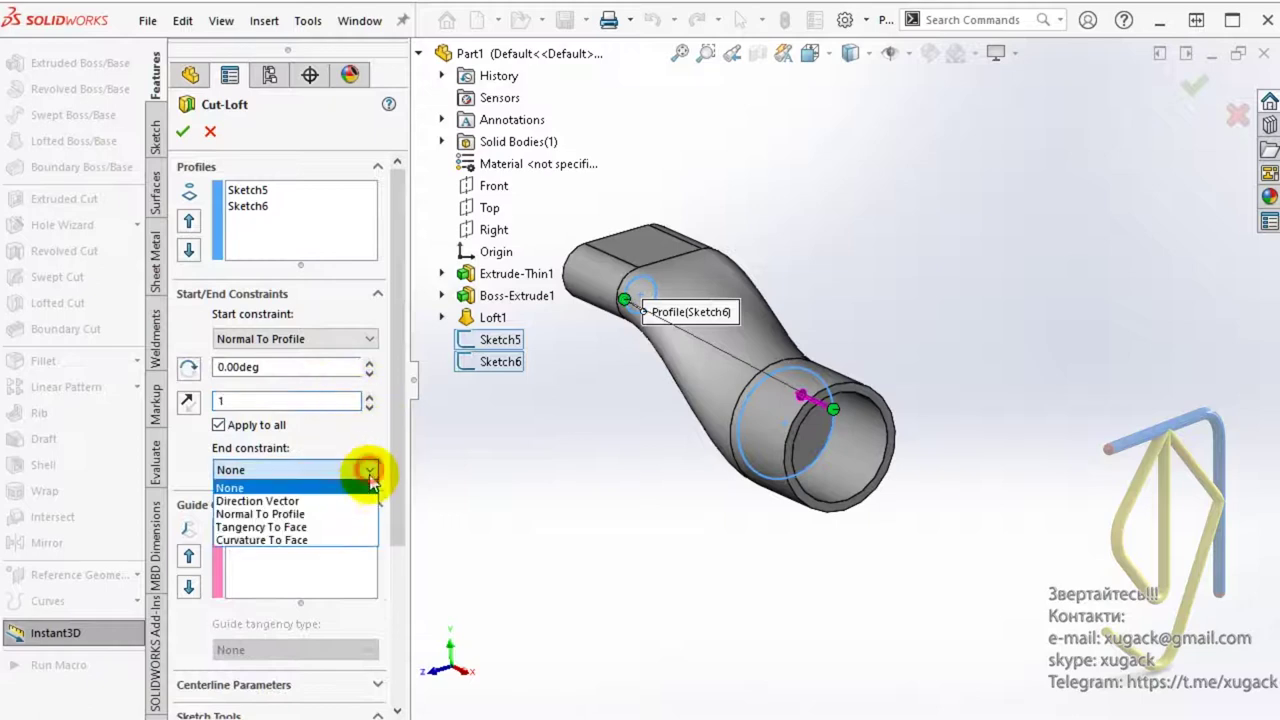
pyautogui.click(347, 514)
# - Try start tangent lengths of 0.1 and 10, then reselect the value for re-entry
pyautogui.moveTo(586, 537)
pyautogui.mouseDown(button='middle')
pyautogui.moveTo(531, 447)
pyautogui.moveTo(551, 523)
pyautogui.mouseUp(button='middle')
pyautogui.scroll(-5, 816, 418)
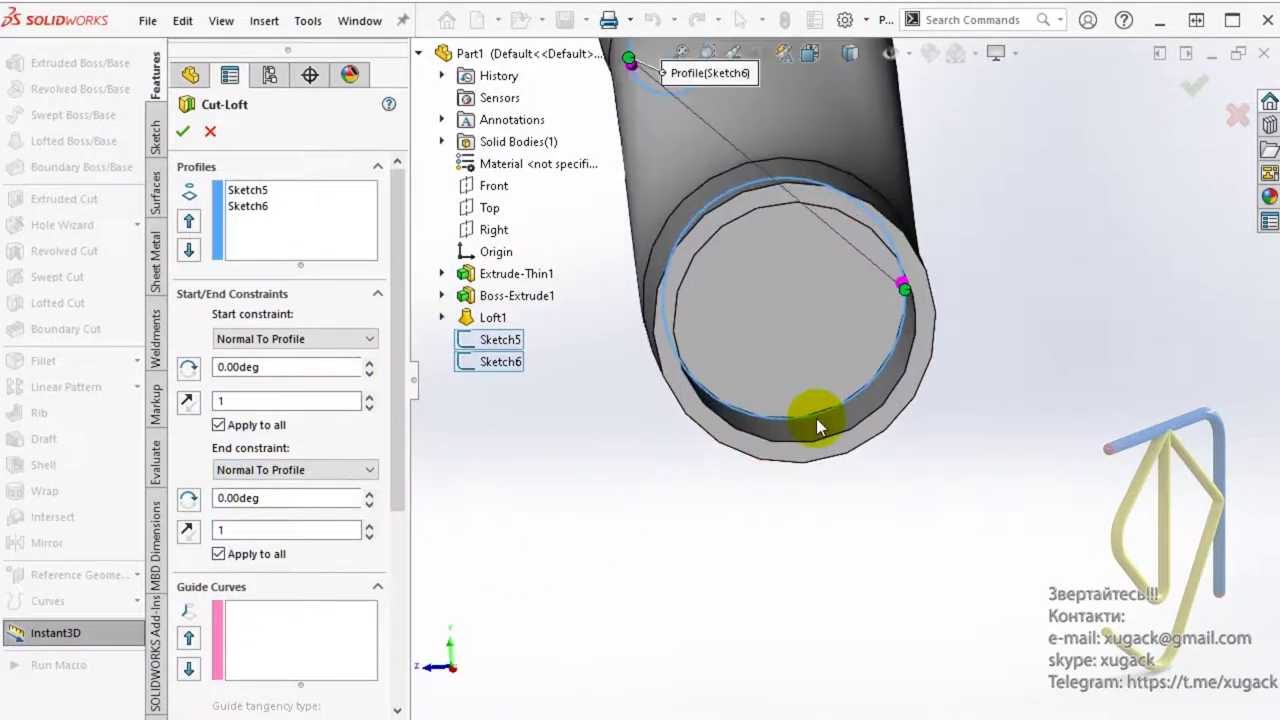
pyautogui.moveTo(906, 290); pyautogui.dragTo(806, 426)
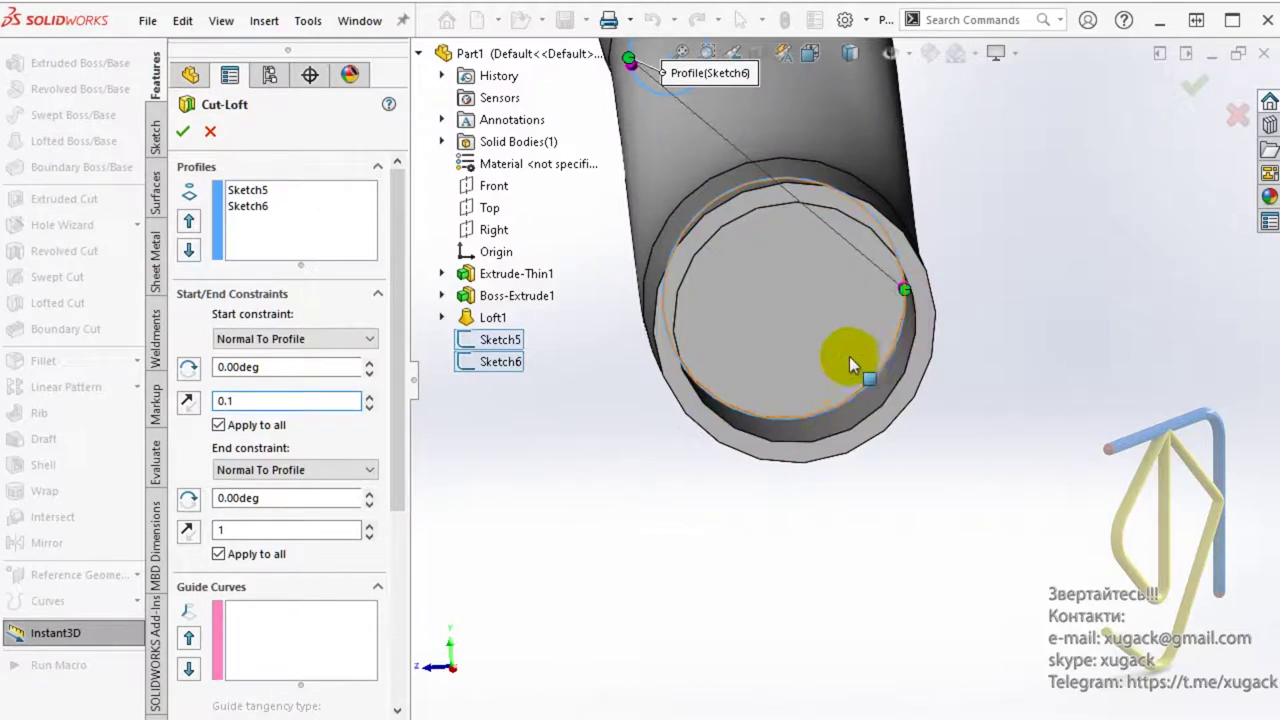
pyautogui.write('10')
pyautogui.moveTo(904, 290); pyautogui.dragTo(760, 337)
pyautogui.scroll(3, 730, 290)
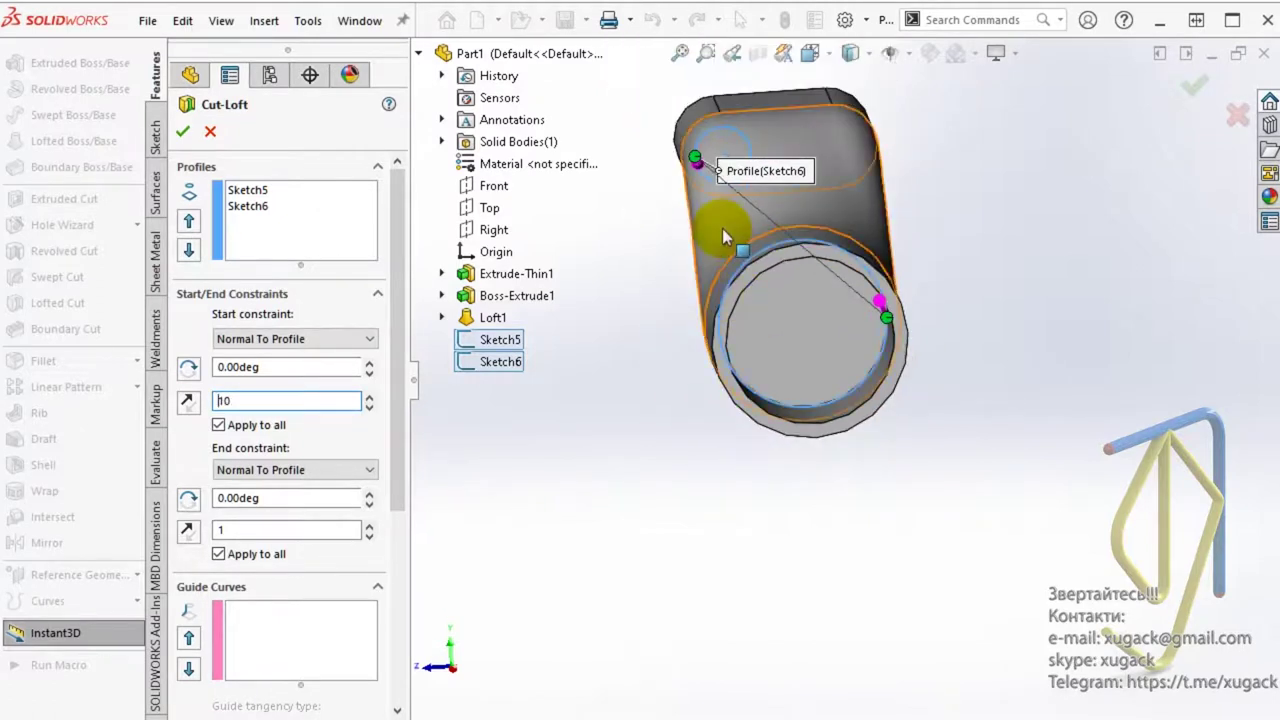
pyautogui.doubleClick(245, 400)
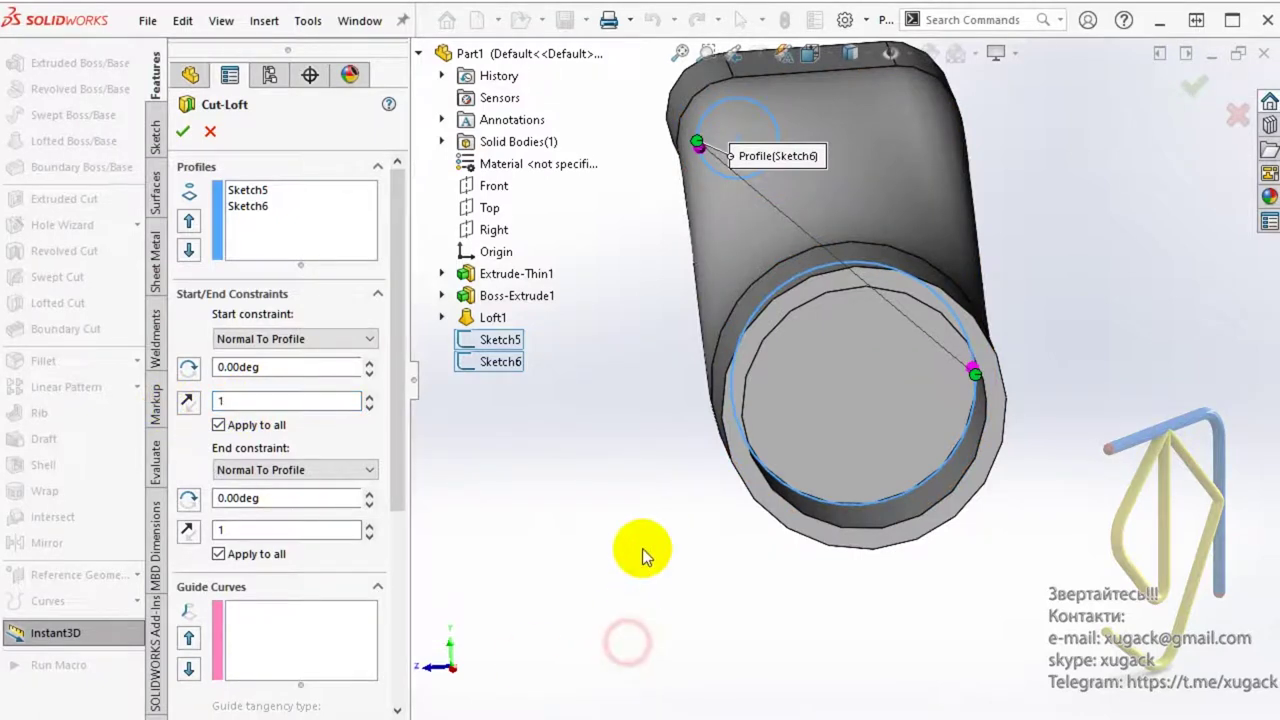
# - Drag the hole-profile and tube-end connectors to line up the two profiles
pyautogui.moveTo(642, 548); pyautogui.dragTo(657, 480, button='middle')
pyautogui.moveTo(626, 147); pyautogui.dragTo(731, 138)
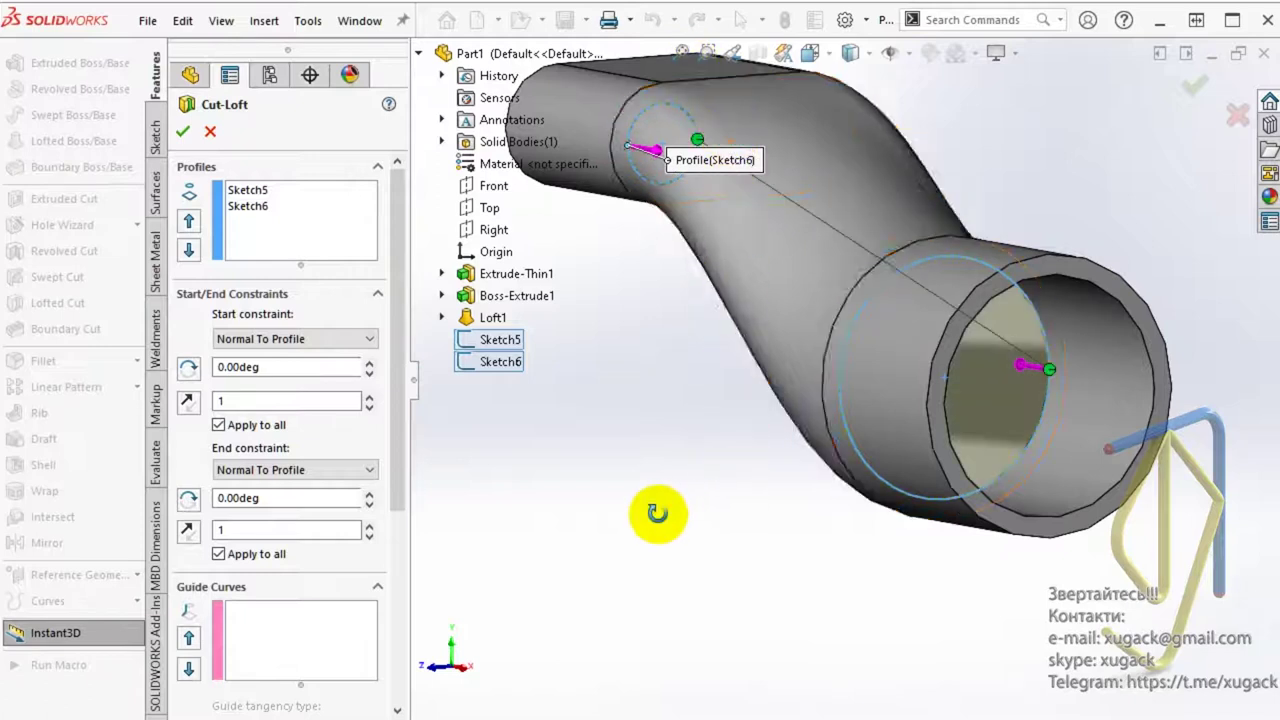
pyautogui.moveTo(657, 514); pyautogui.dragTo(629, 534, button='middle')
pyautogui.moveTo(930, 463)
pyautogui.mouseDown()
pyautogui.moveTo(962, 398)
pyautogui.moveTo(883, 497)
pyautogui.mouseUp()
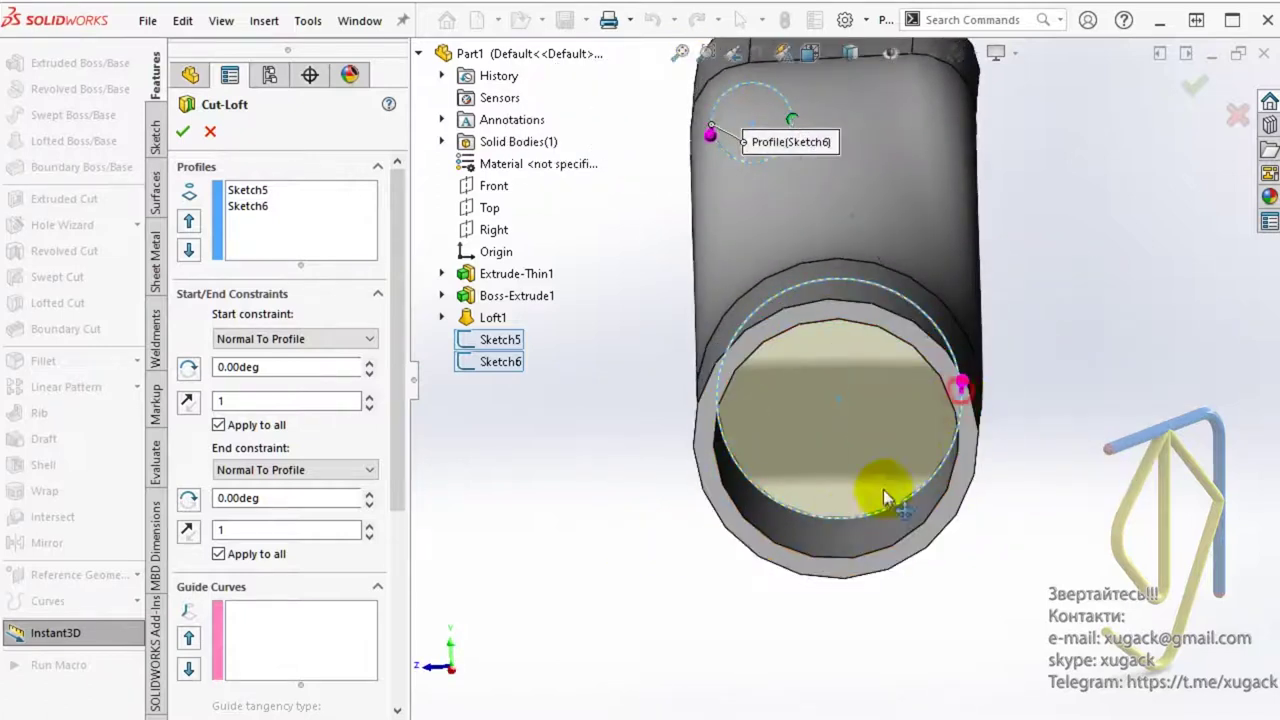
pyautogui.moveTo(831, 530); pyautogui.dragTo(852, 533)
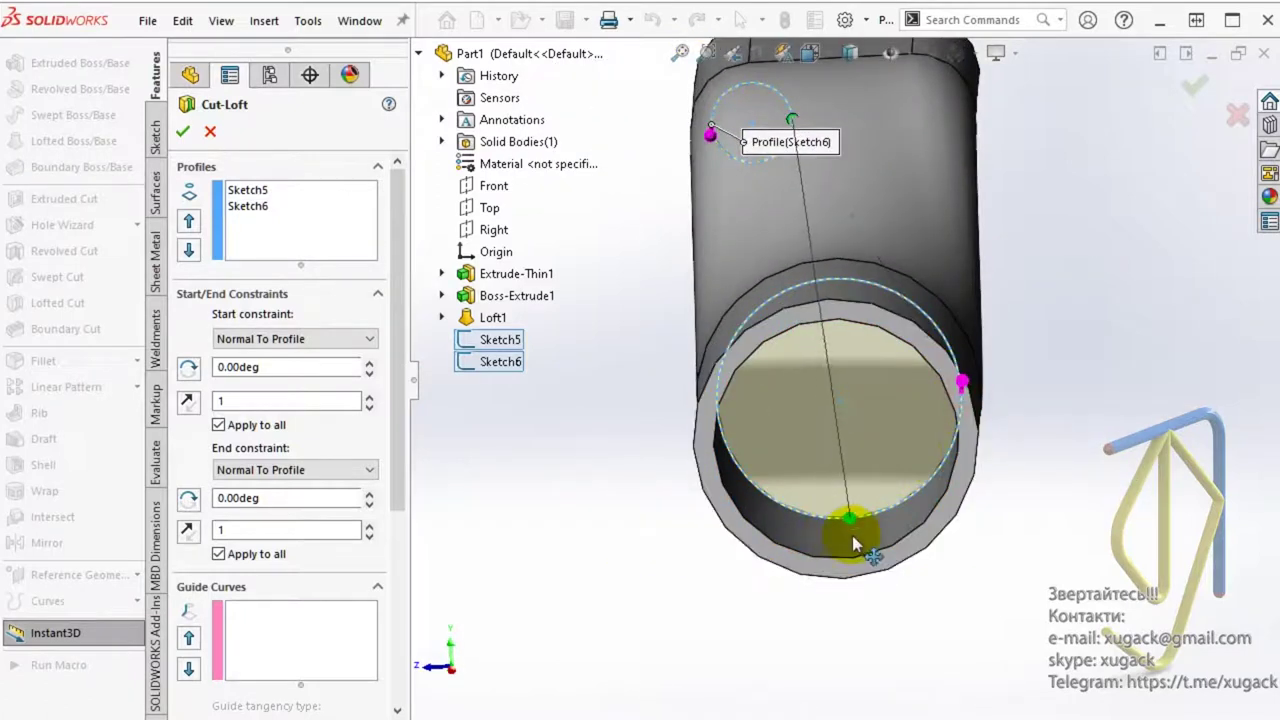
# - In Left view, align the top and bottom connectors on Sketch6 and confirm Cut-Loft1
pyautogui.click(810, 54)
pyautogui.click(842, 137)
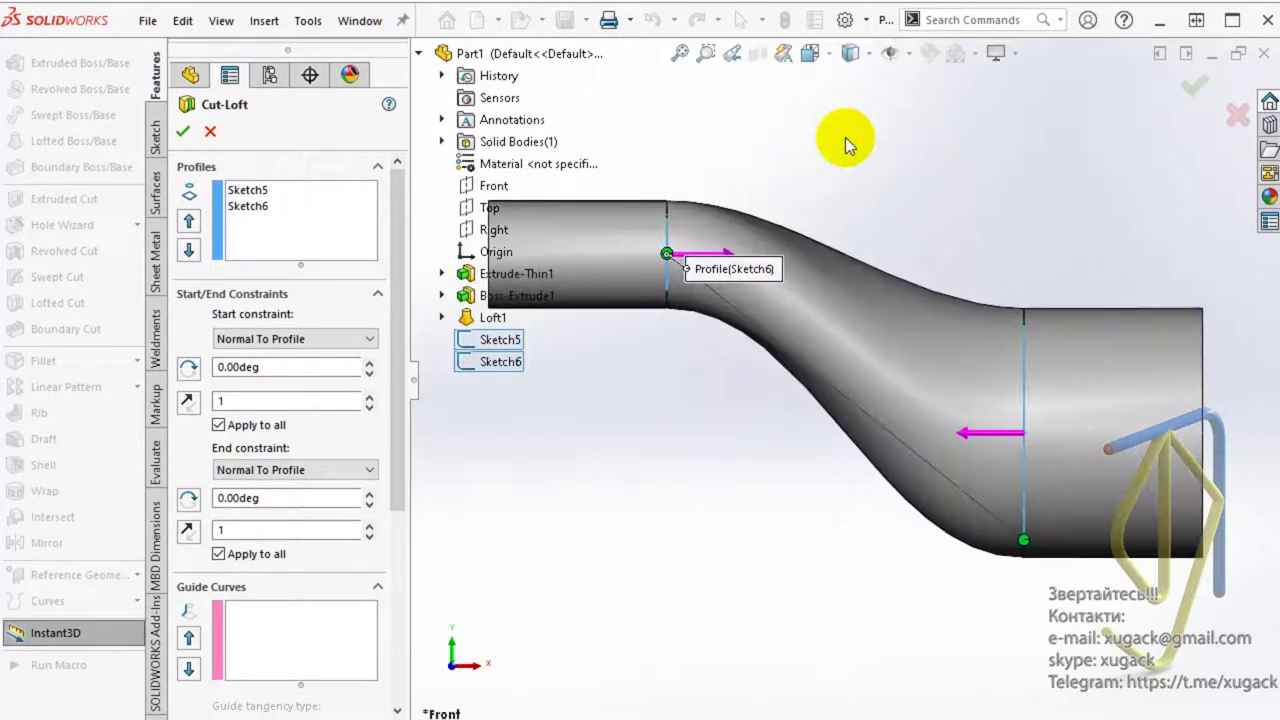
pyautogui.click(810, 54)
pyautogui.click(815, 134)
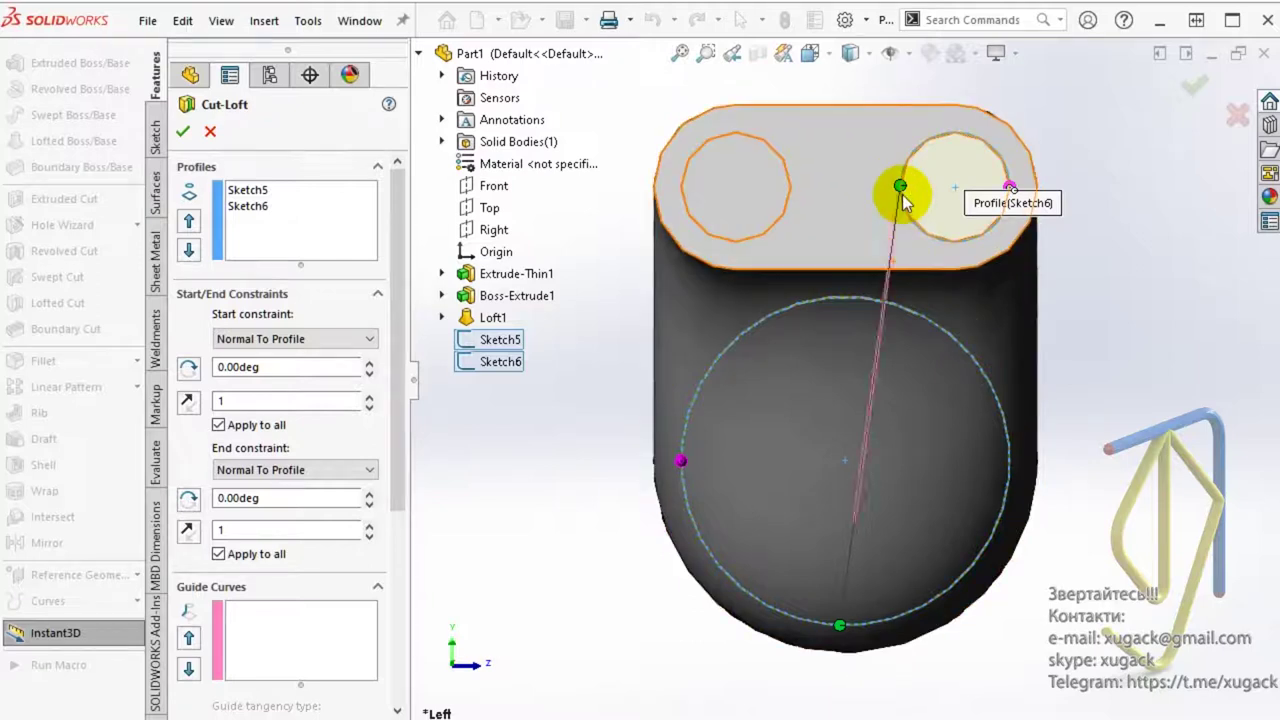
pyautogui.moveTo(902, 191); pyautogui.dragTo(1018, 224)
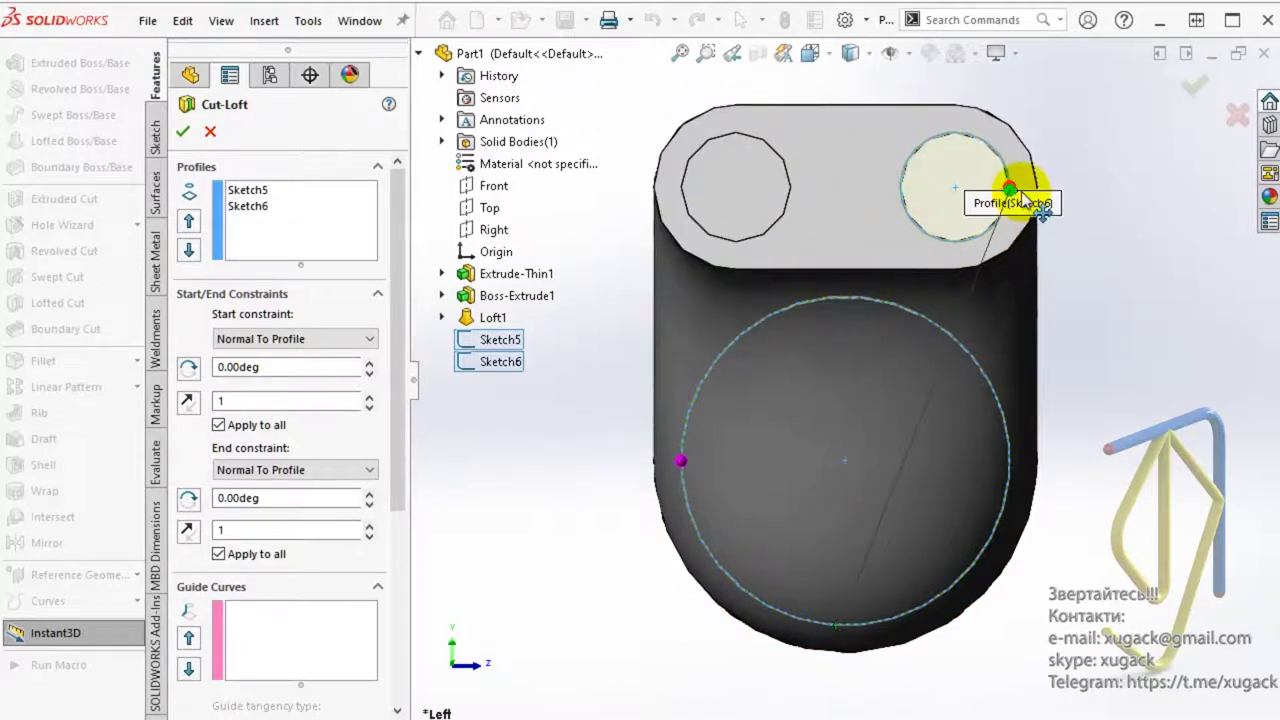
pyautogui.moveTo(841, 634); pyautogui.dragTo(847, 634)
pyautogui.click(183, 136)
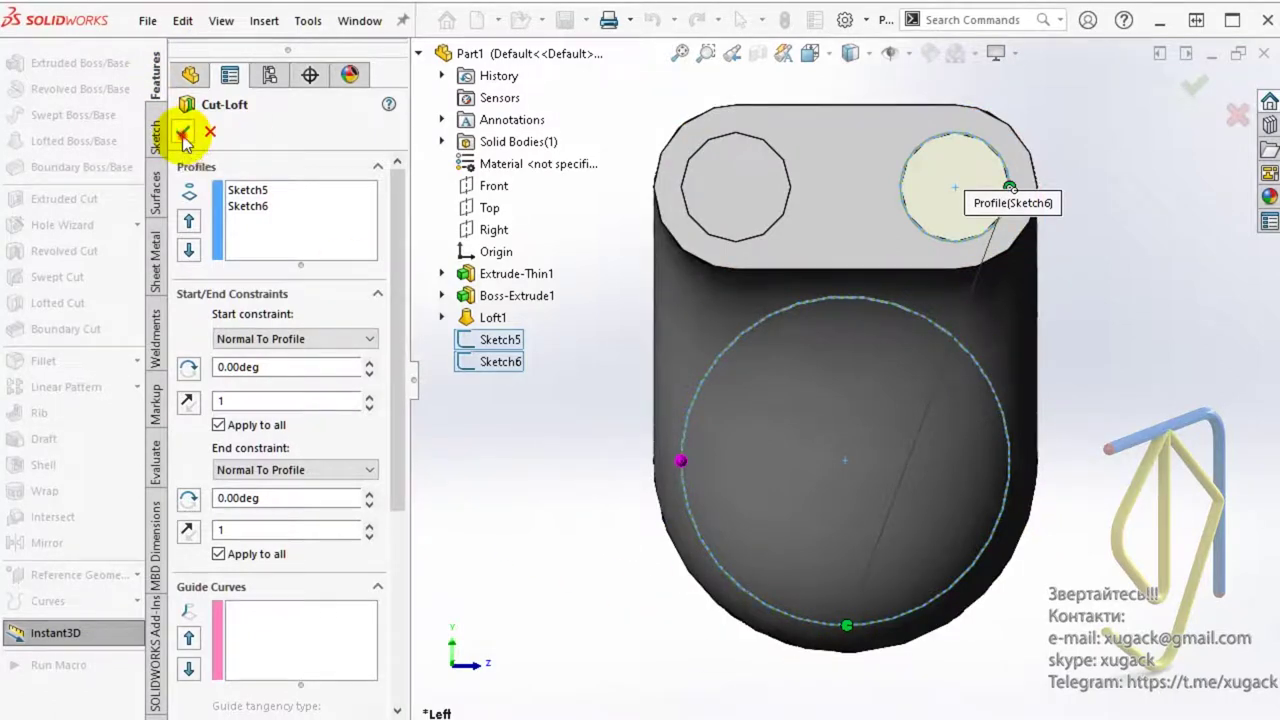
# - Slide a section plane to about 40mm offset to inspect the pipe walls, then close it
pyautogui.press('z')
pyautogui.moveTo(600, 484)
pyautogui.mouseDown(button='middle')
pyautogui.moveTo(372, 500)
pyautogui.moveTo(420, 551)
pyautogui.moveTo(746, 90)
pyautogui.mouseUp(button='middle')
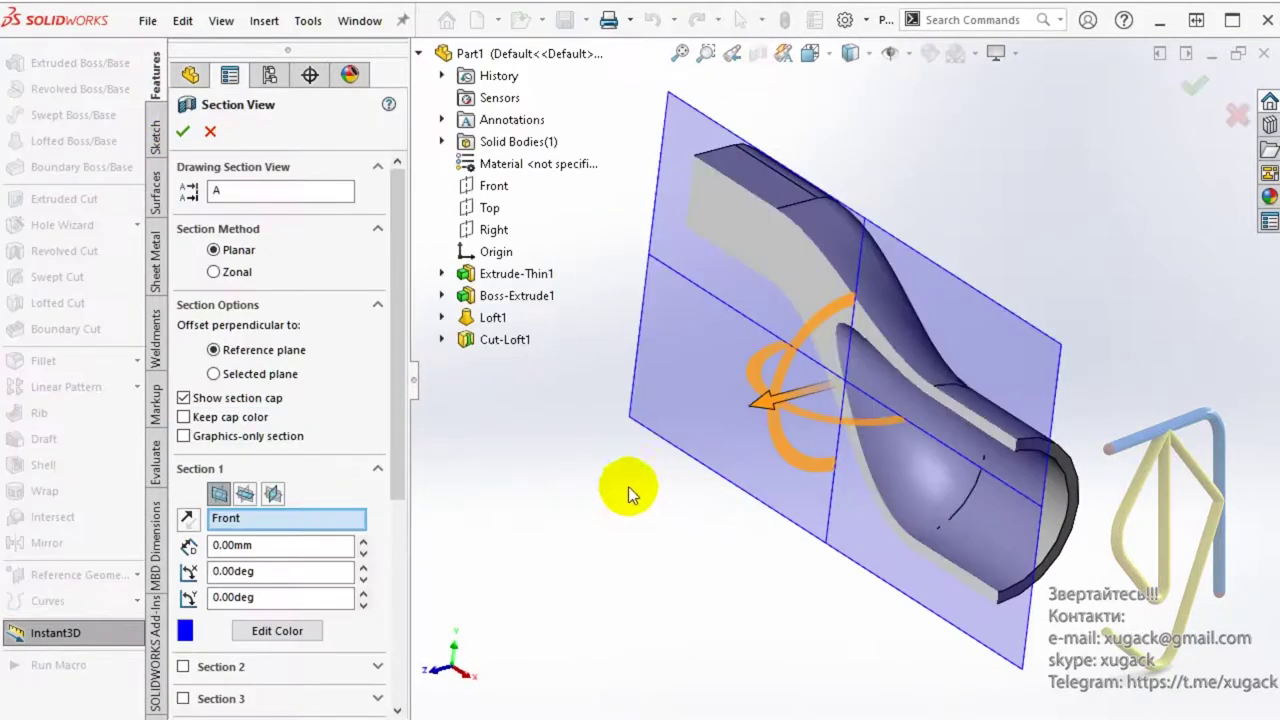
pyautogui.moveTo(628, 486); pyautogui.dragTo(652, 520, button='middle')
pyautogui.moveTo(777, 428)
pyautogui.mouseDown()
pyautogui.moveTo(706, 479)
pyautogui.moveTo(765, 372)
pyautogui.mouseUp()
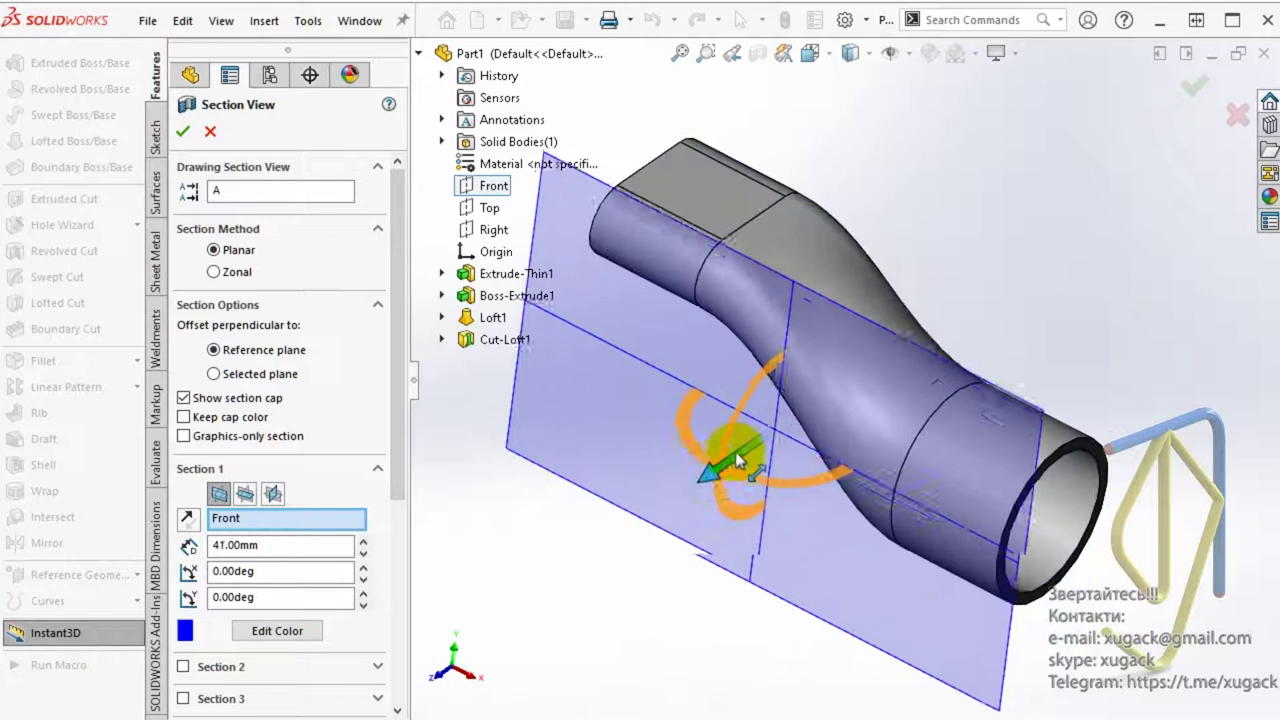
pyautogui.moveTo(765, 372)
pyautogui.mouseDown(button='middle')
pyautogui.moveTo(843, 343)
pyautogui.moveTo(757, 371)
pyautogui.mouseUp(button='middle')
pyautogui.click(207, 133)
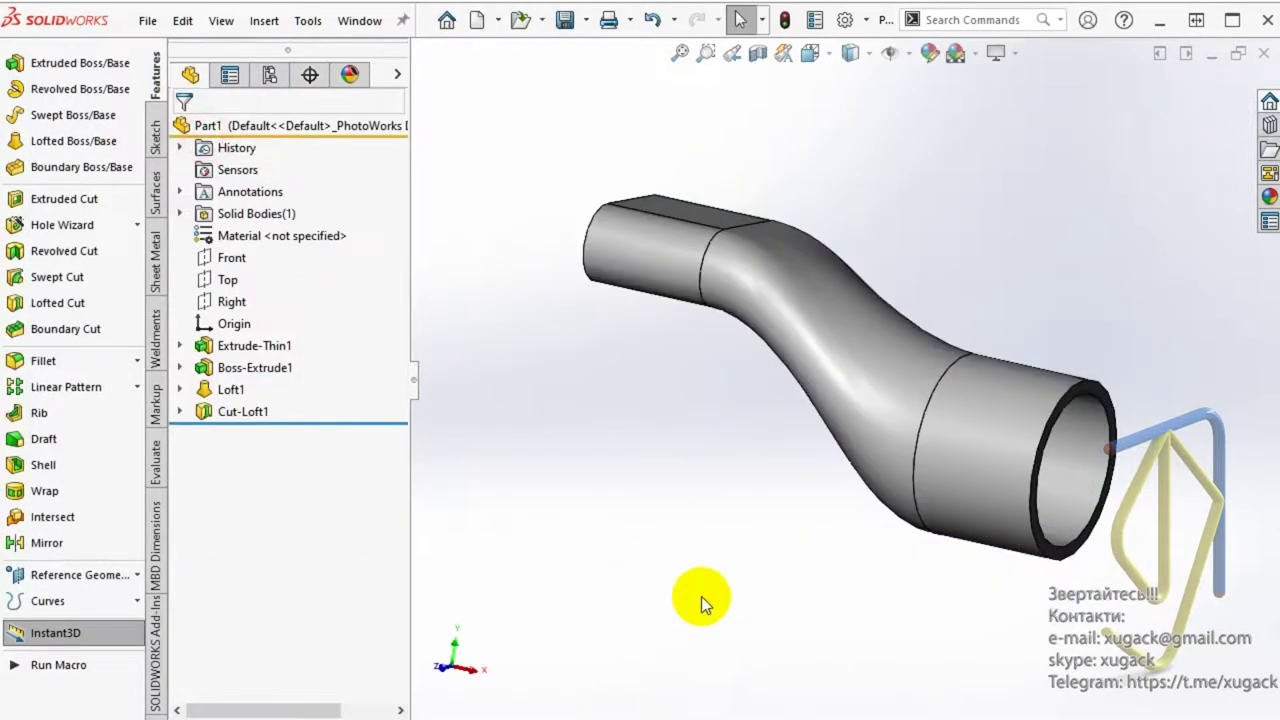
# - Start a new sketch on the face inside the block's other hole
pyautogui.moveTo(640, 558)
pyautogui.mouseDown(button='middle')
pyautogui.moveTo(580, 523)
pyautogui.moveTo(874, 557)
pyautogui.moveTo(901, 592)
pyautogui.moveTo(791, 551)
pyautogui.moveTo(823, 573)
pyautogui.mouseUp(button='middle')
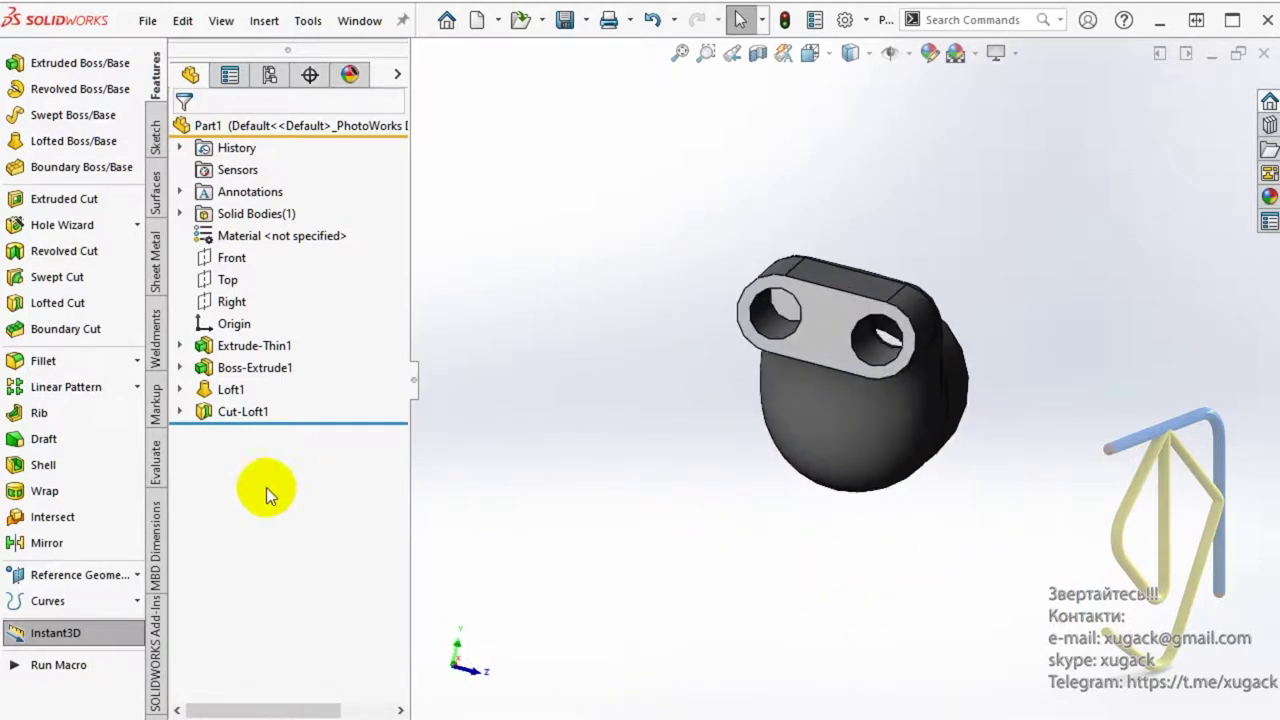
pyautogui.scroll(-3, 758, 415)
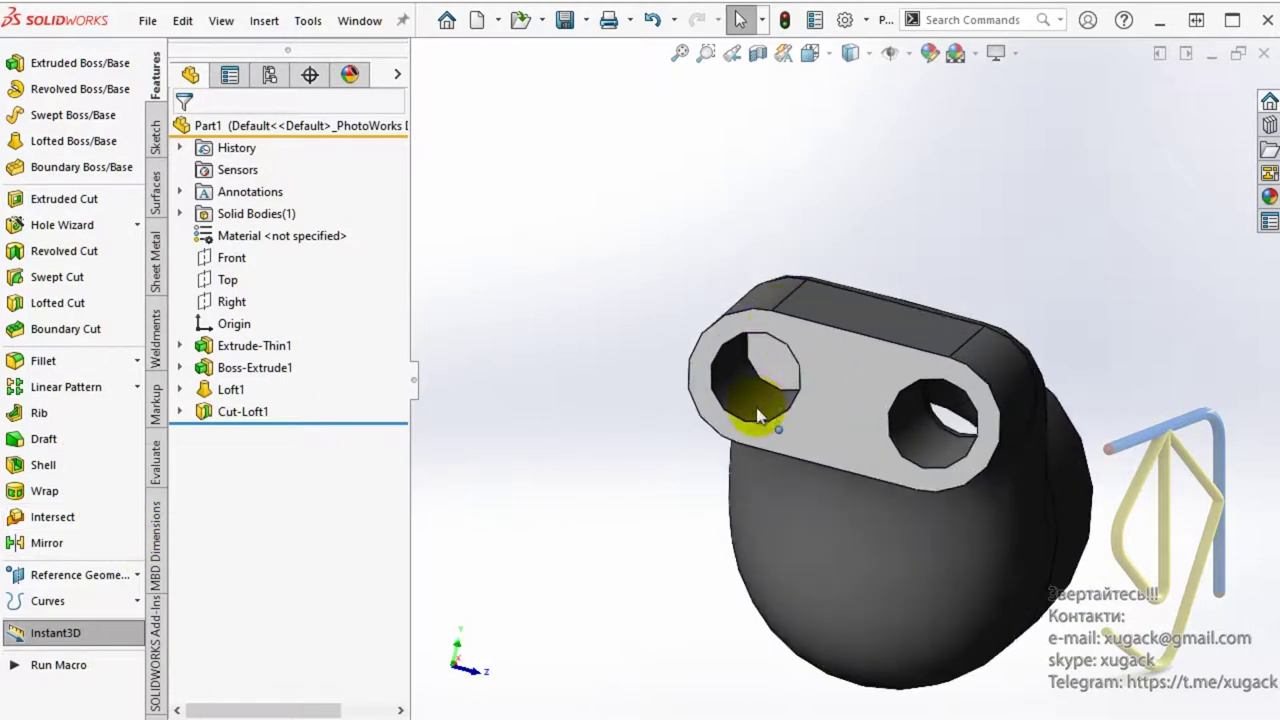
pyautogui.click(776, 357)
pyautogui.click(857, 296)
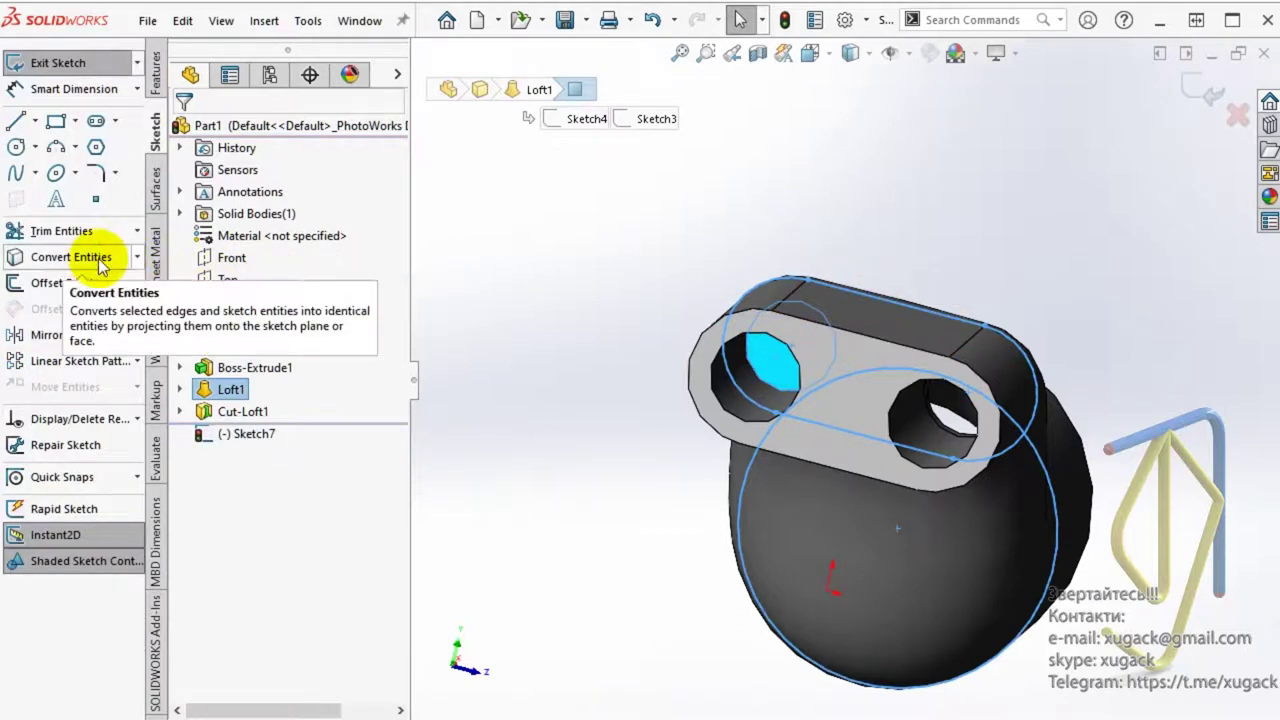
# - Convert the second hole's edge into Sketch7, close it, and select Sketch5 under Cut-Loft1
pyautogui.click(96, 262)
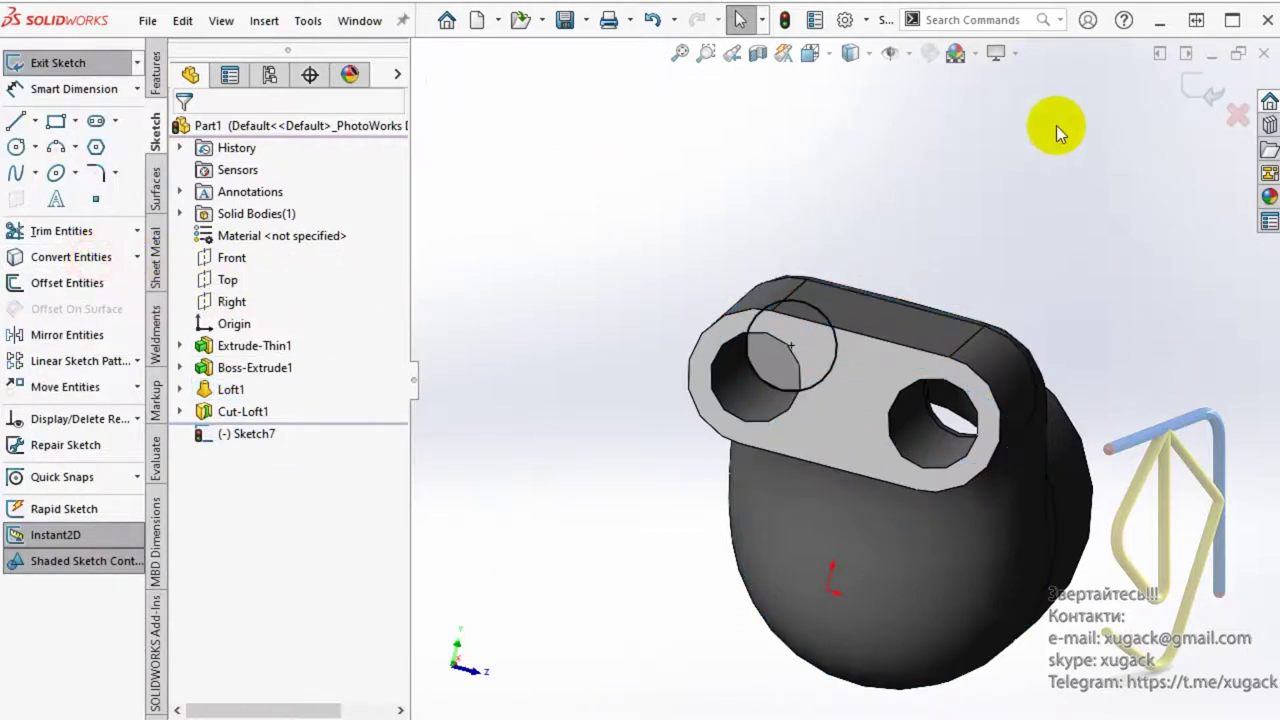
pyautogui.hotkey('ctrl', 'b')
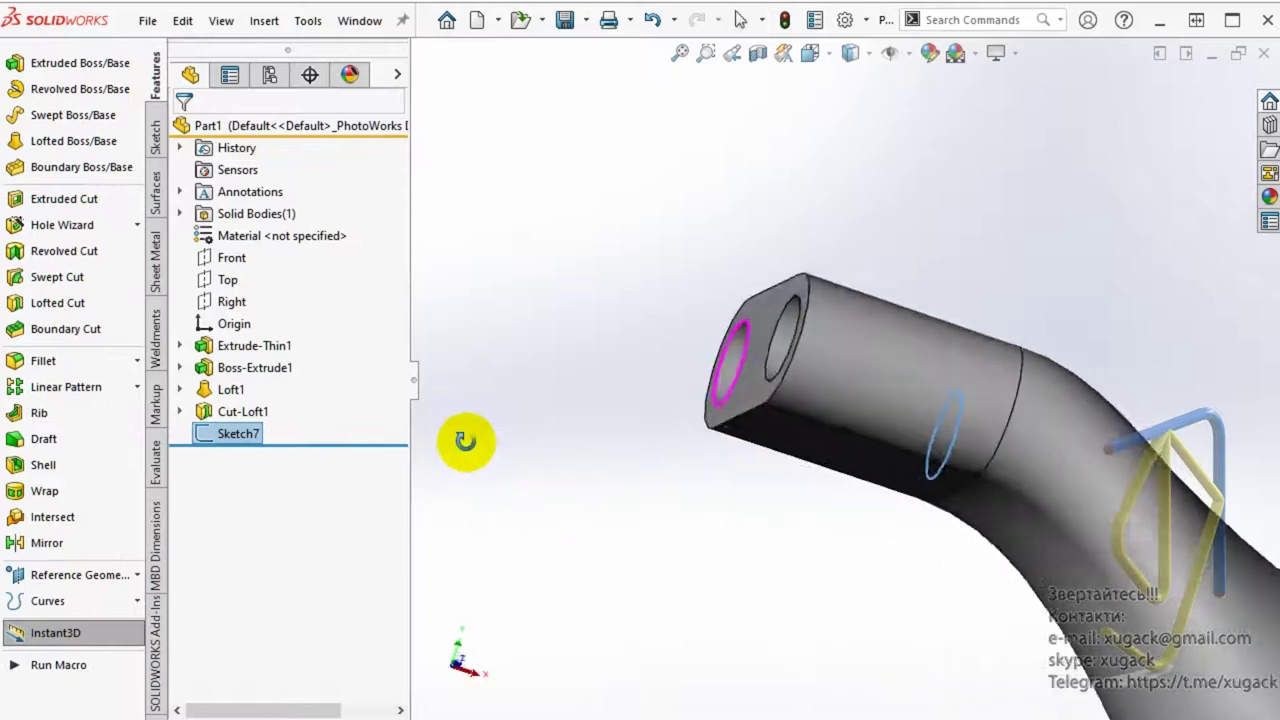
pyautogui.click(179, 411)
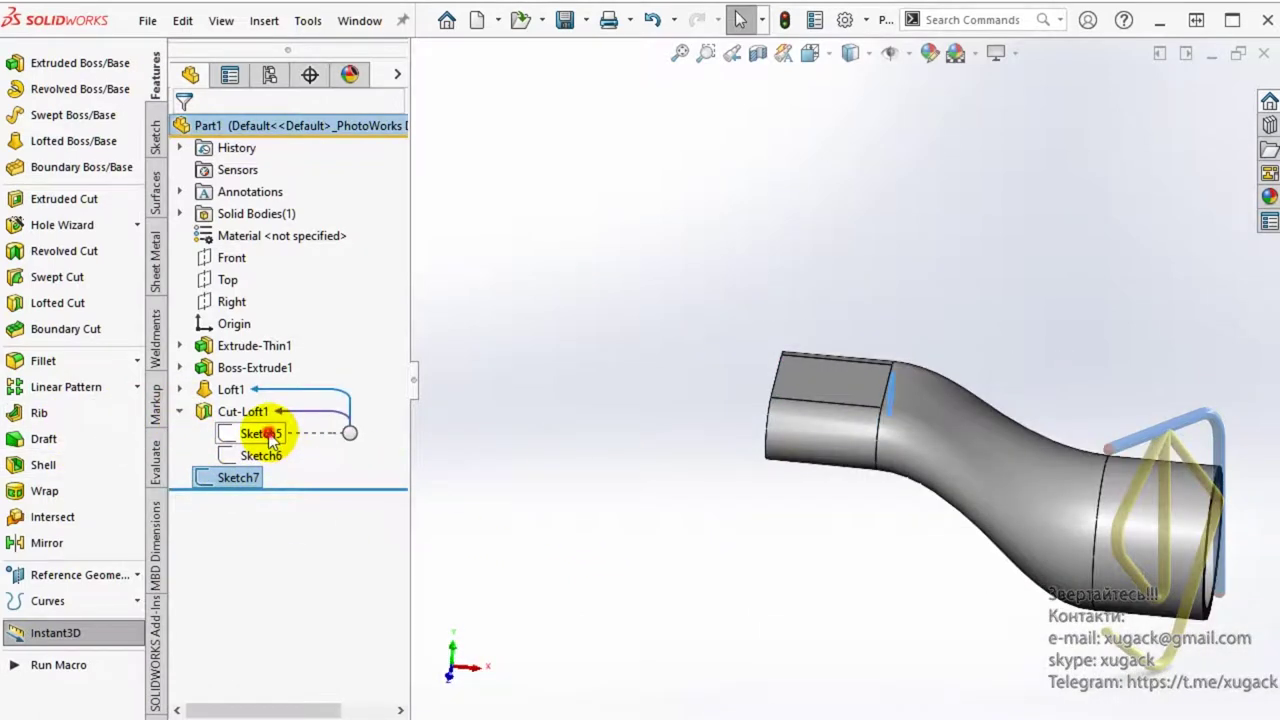
pyautogui.click(272, 435)
pyautogui.click(596, 540)
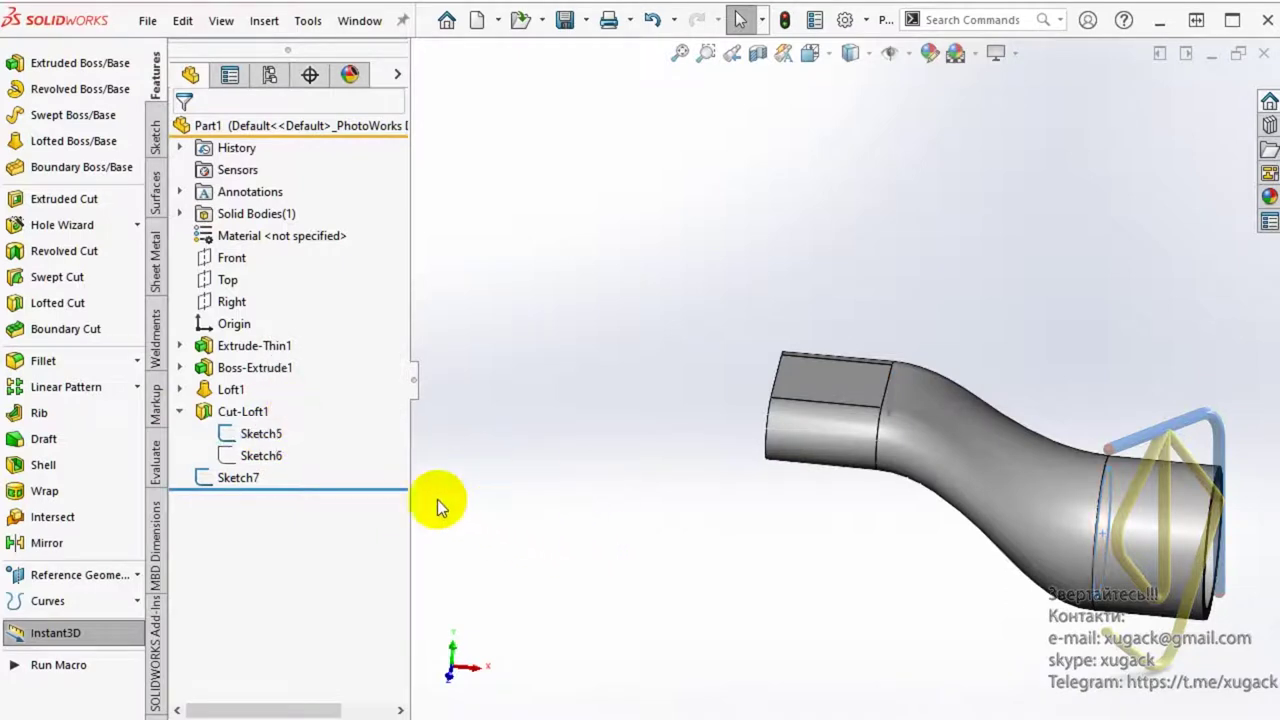
pyautogui.click(262, 434)
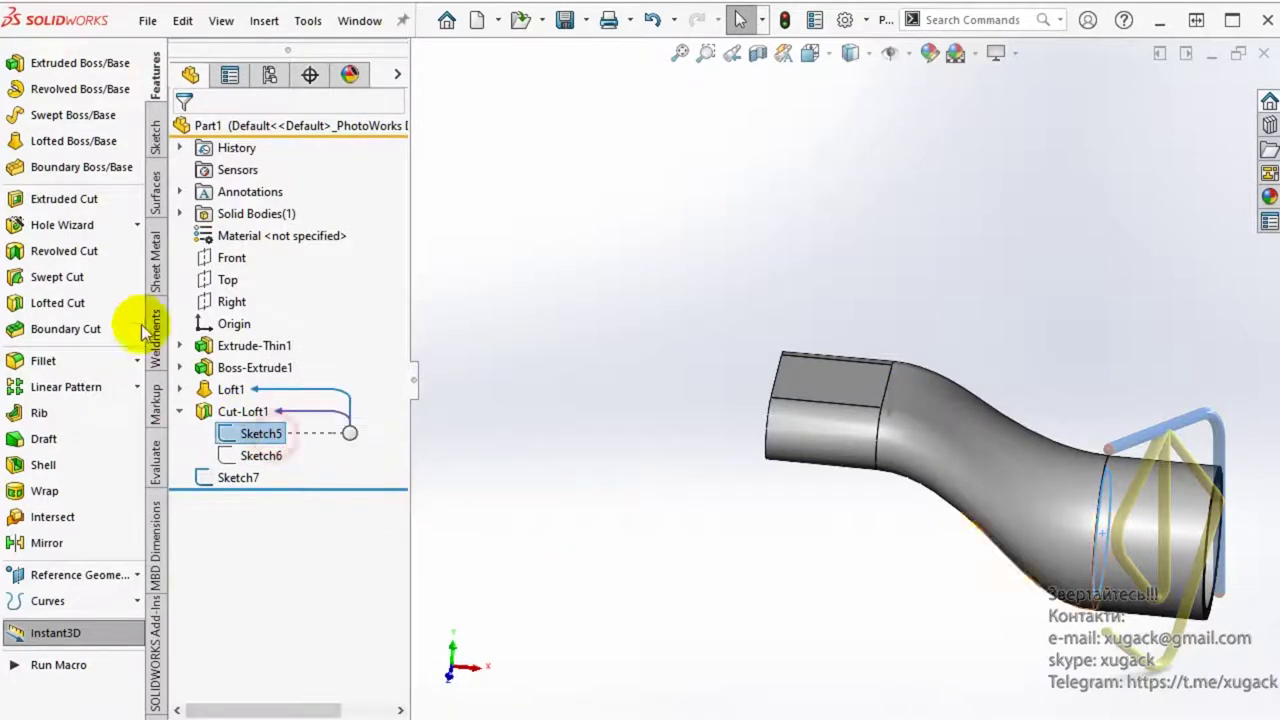
# - Start a second lofted cut from Sketch5 to Sketch7, both ends Normal To Profile
pyautogui.click(57, 302)
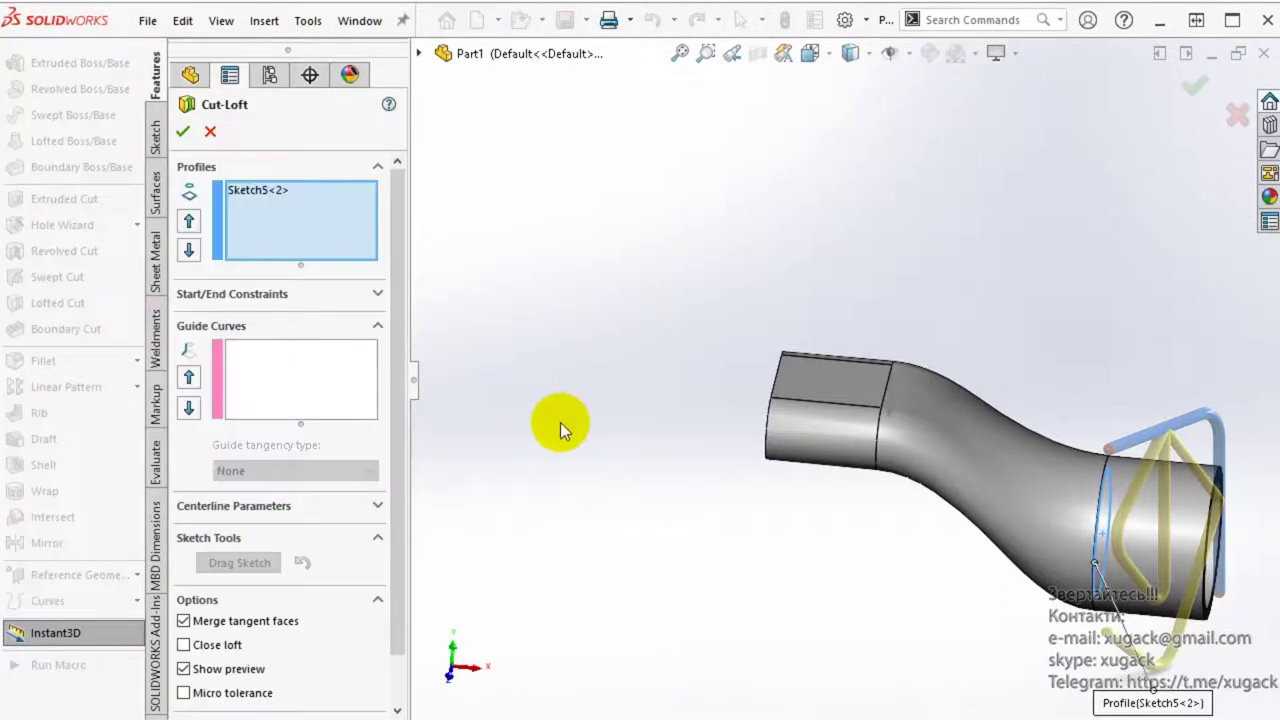
pyautogui.click(416, 53)
pyautogui.click(487, 361)
pyautogui.moveTo(594, 583)
pyautogui.mouseDown(button='middle')
pyautogui.moveTo(543, 480)
pyautogui.moveTo(474, 474)
pyautogui.moveTo(487, 498)
pyautogui.moveTo(463, 508)
pyautogui.moveTo(877, 634)
pyautogui.mouseUp(button='middle')
pyautogui.click(374, 296)
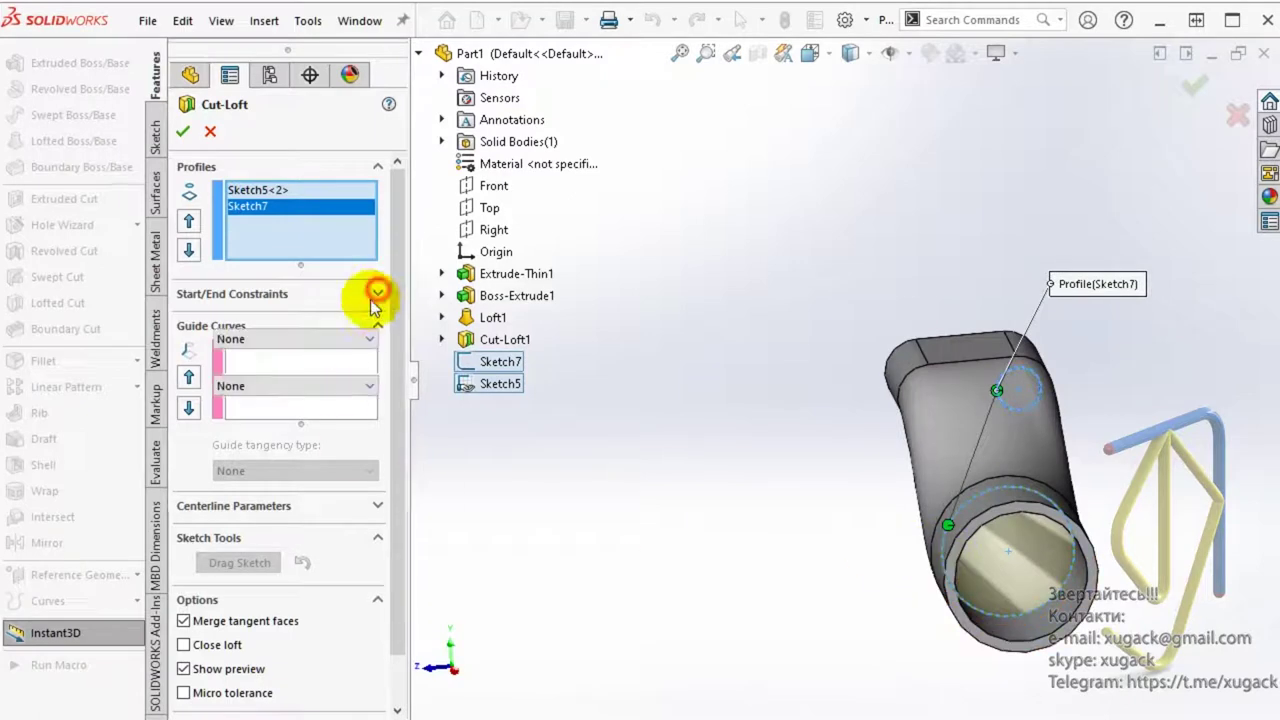
pyautogui.click(313, 340)
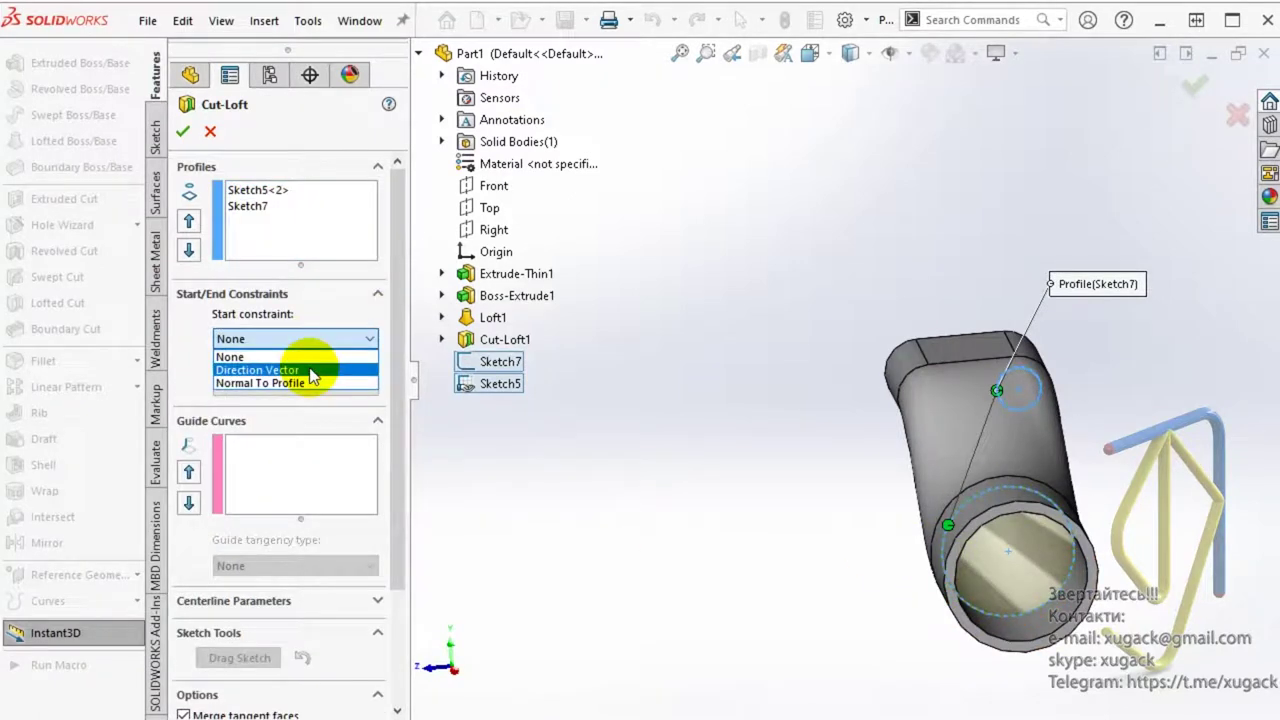
pyautogui.click(310, 383)
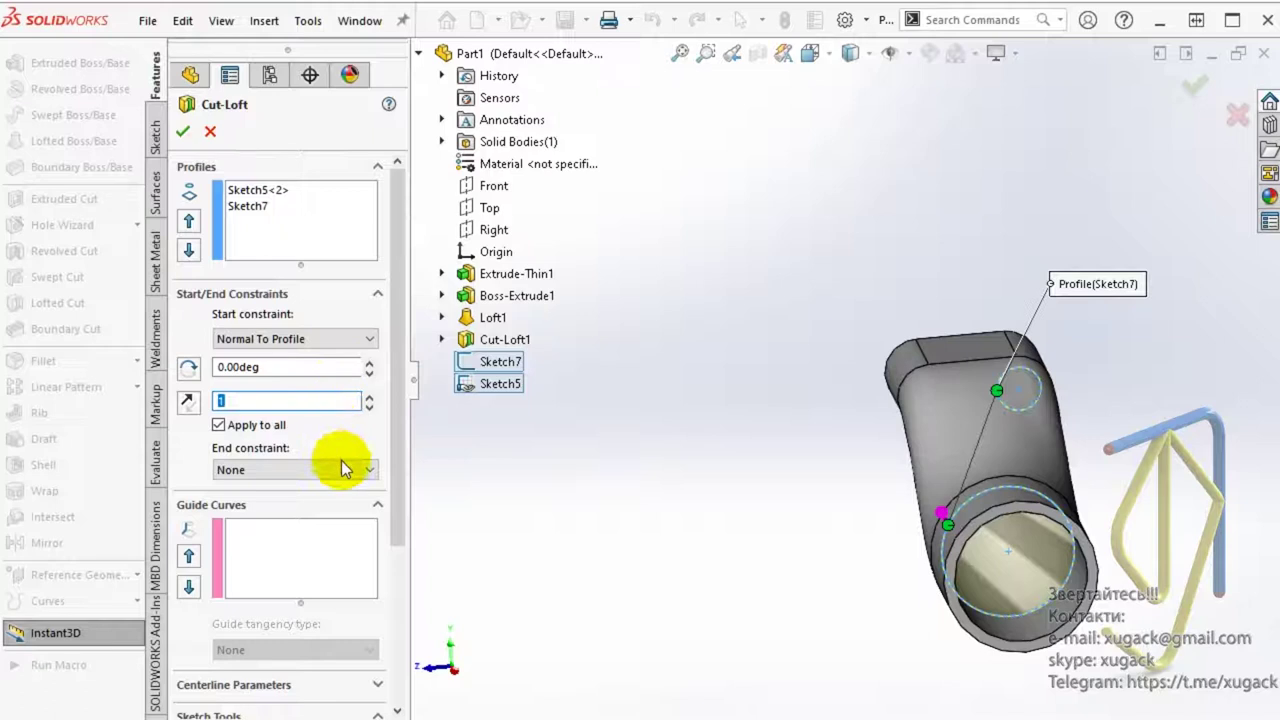
pyautogui.click(343, 468)
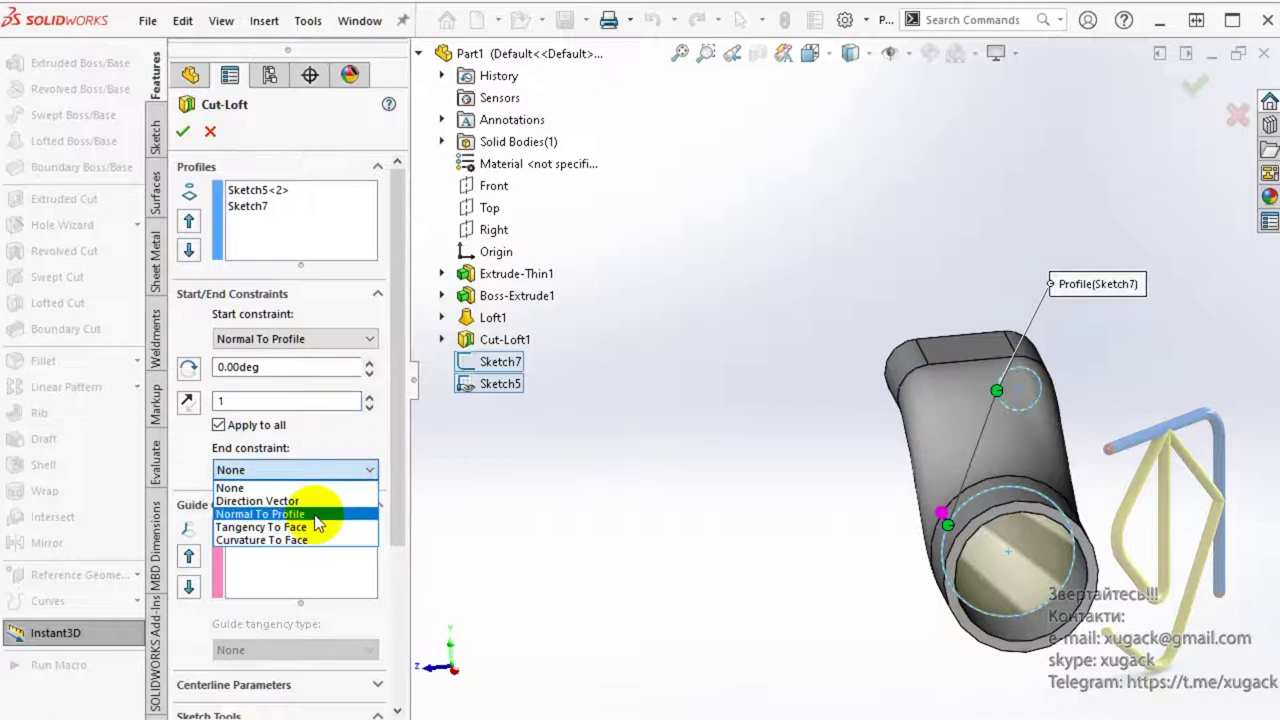
pyautogui.click(312, 514)
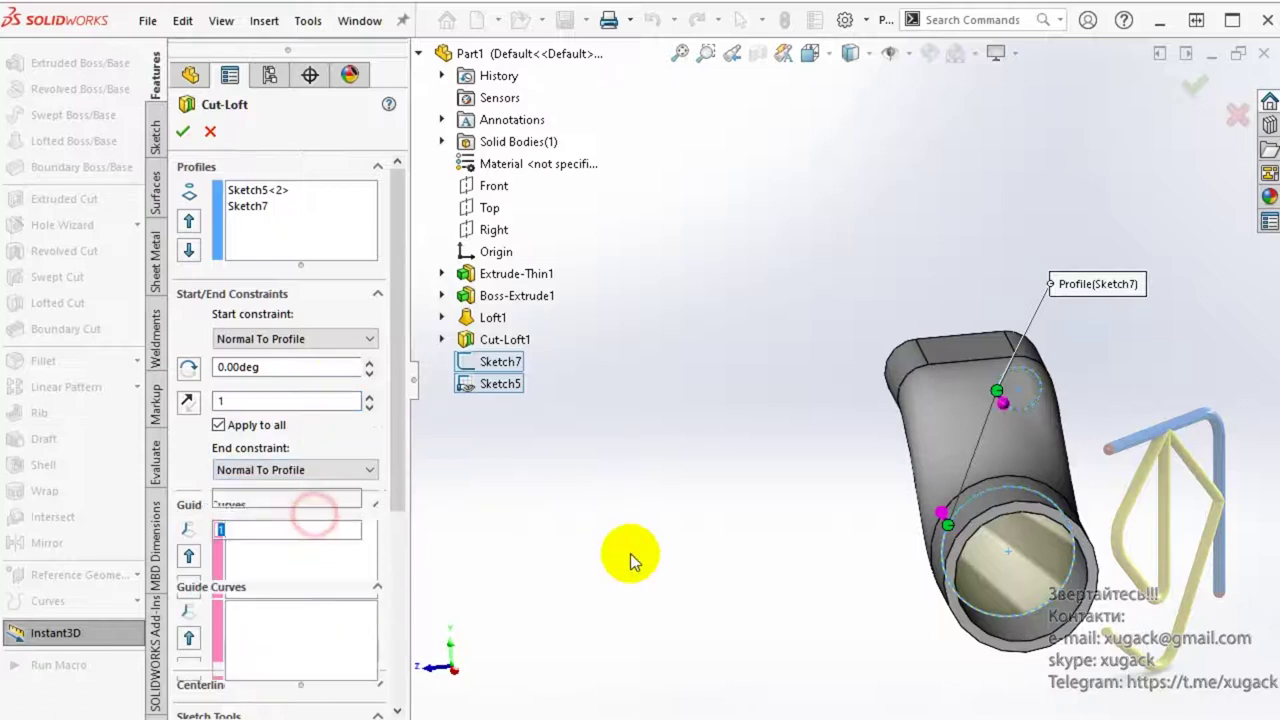
# - In Left view, reposition the upper and lower loft connectors along their circles
pyautogui.click(849, 53)
pyautogui.click(806, 137)
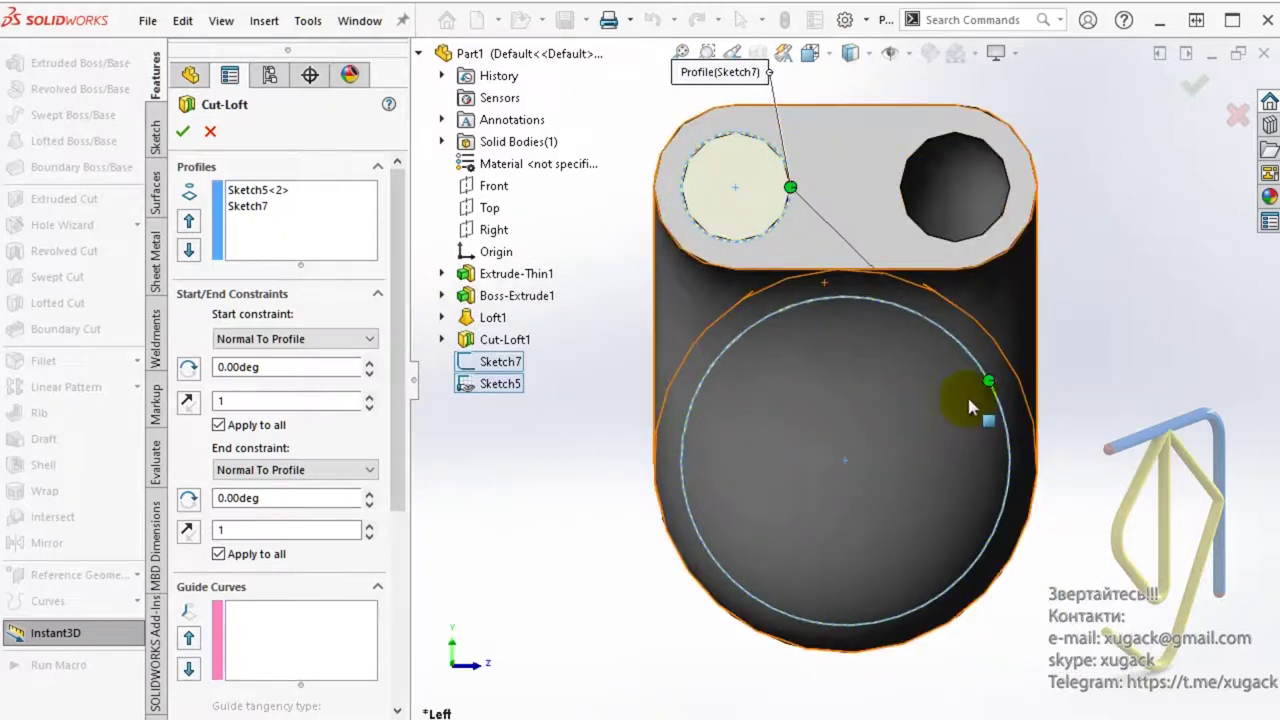
pyautogui.moveTo(984, 382); pyautogui.dragTo(954, 533)
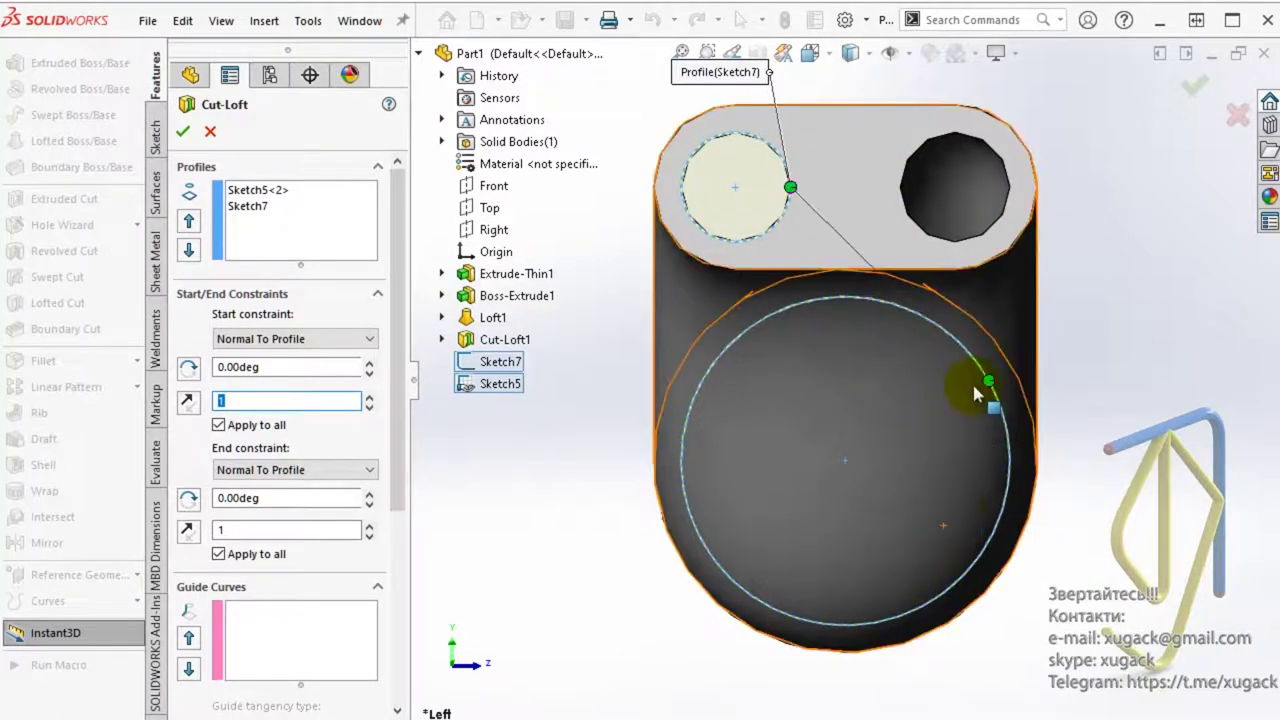
pyautogui.click(797, 190)
pyautogui.moveTo(792, 186); pyautogui.dragTo(790, 187)
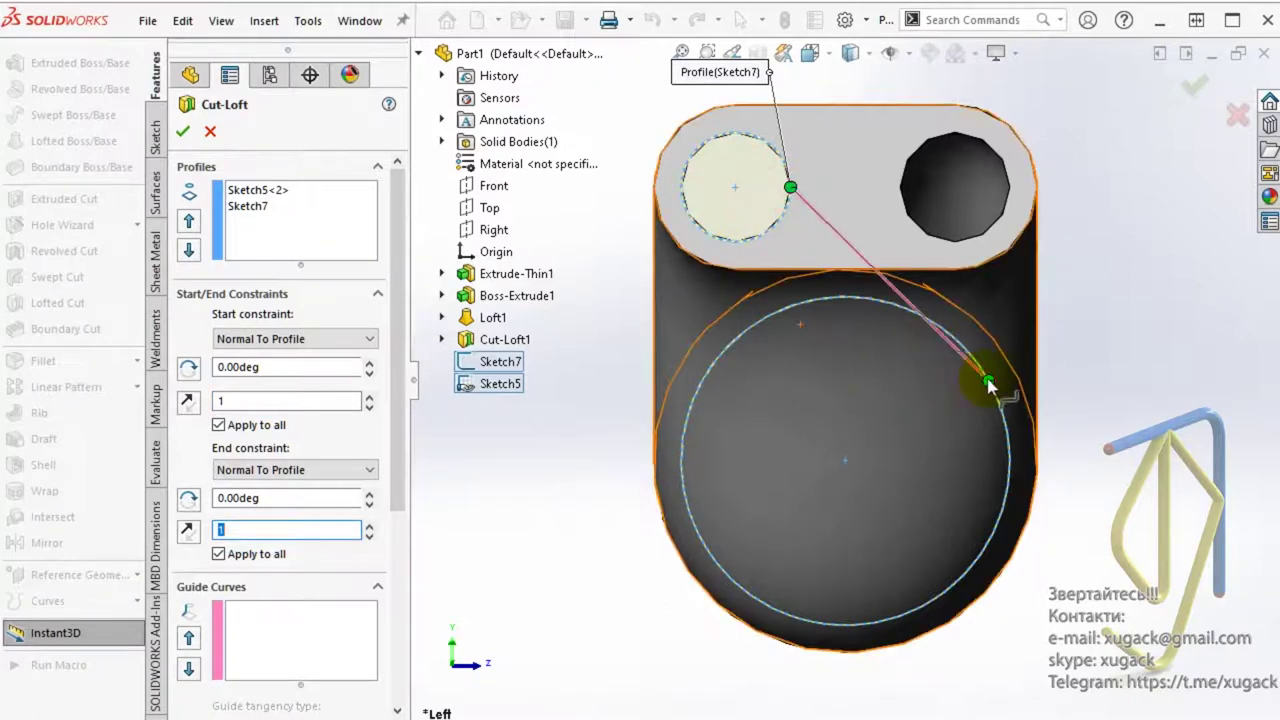
pyautogui.moveTo(988, 378); pyautogui.dragTo(988, 380)
pyautogui.click(308, 530)
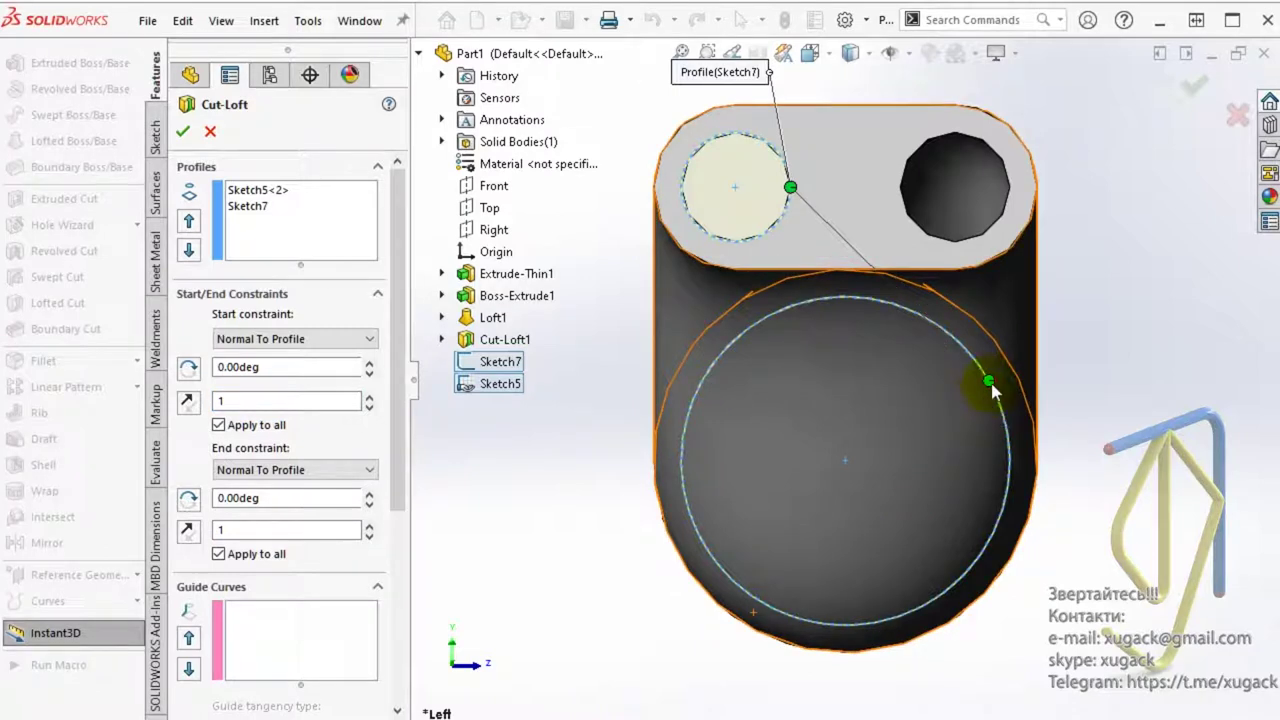
pyautogui.moveTo(989, 388); pyautogui.dragTo(988, 381)
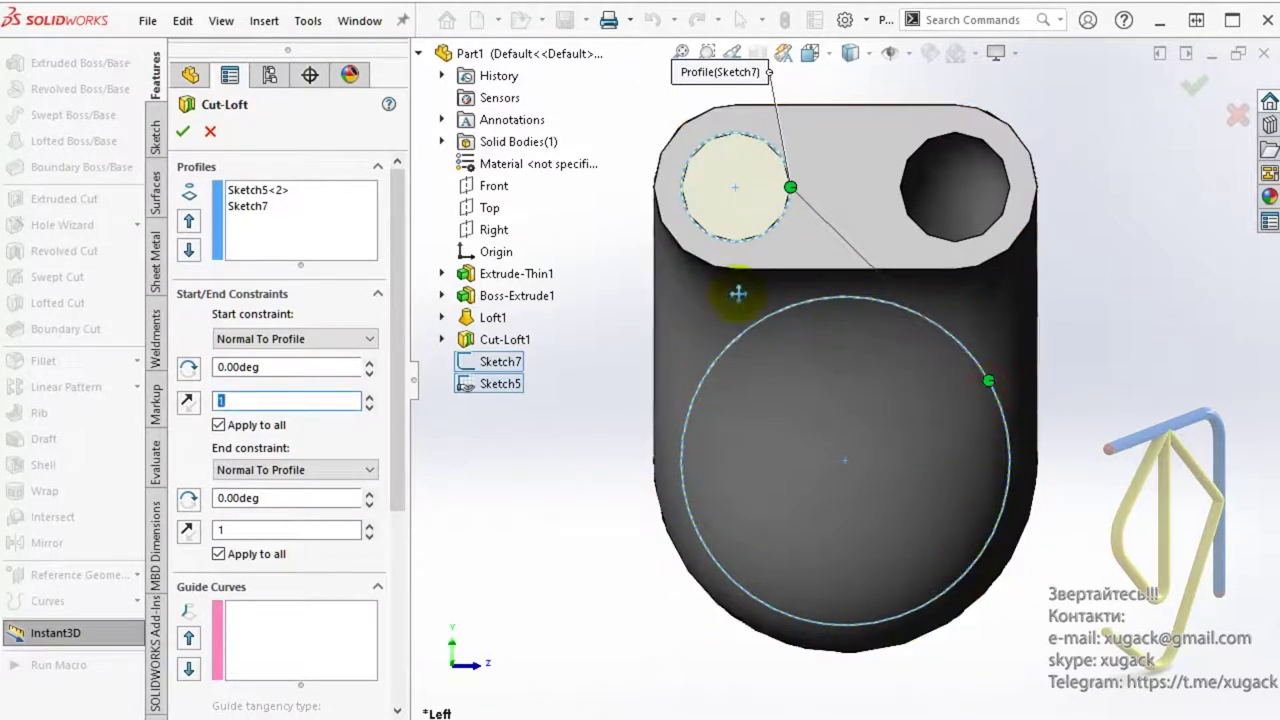
# - Shift the lower connector and snap the upper connector onto the Sketch7 circle point
pyautogui.moveTo(800, 537); pyautogui.dragTo(765, 635, button='middle')
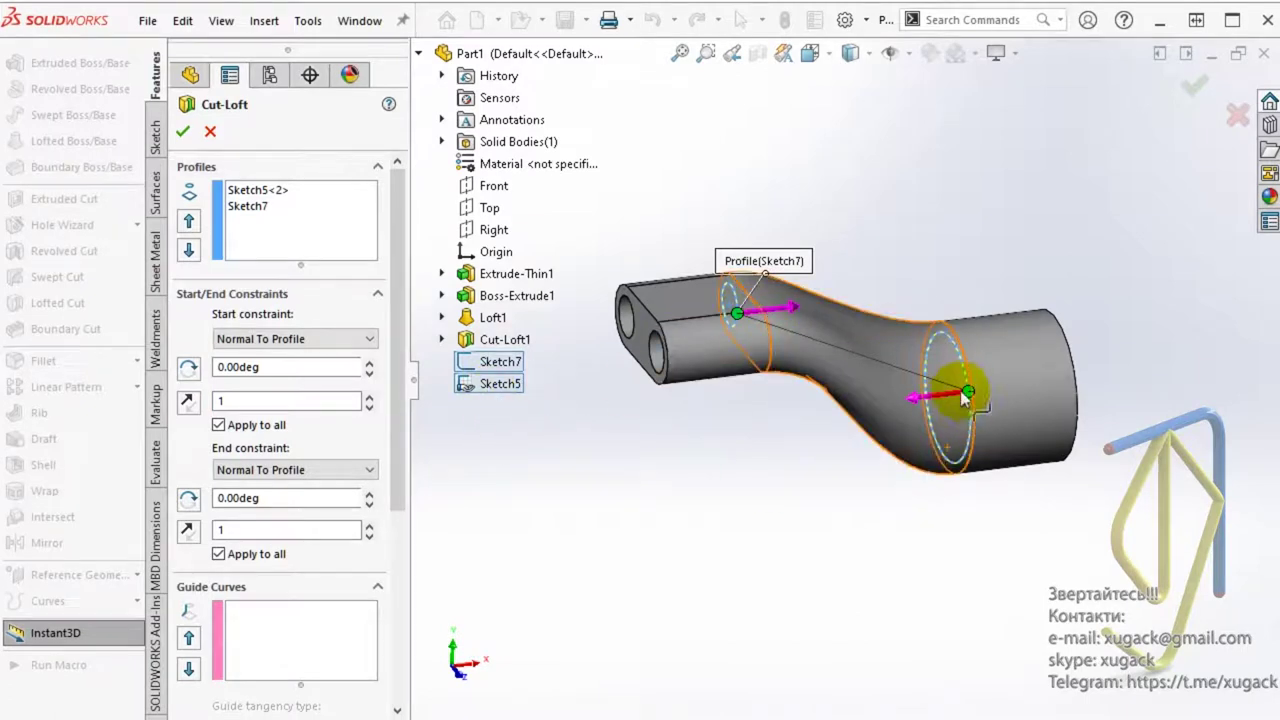
pyautogui.moveTo(972, 393); pyautogui.dragTo(970, 386)
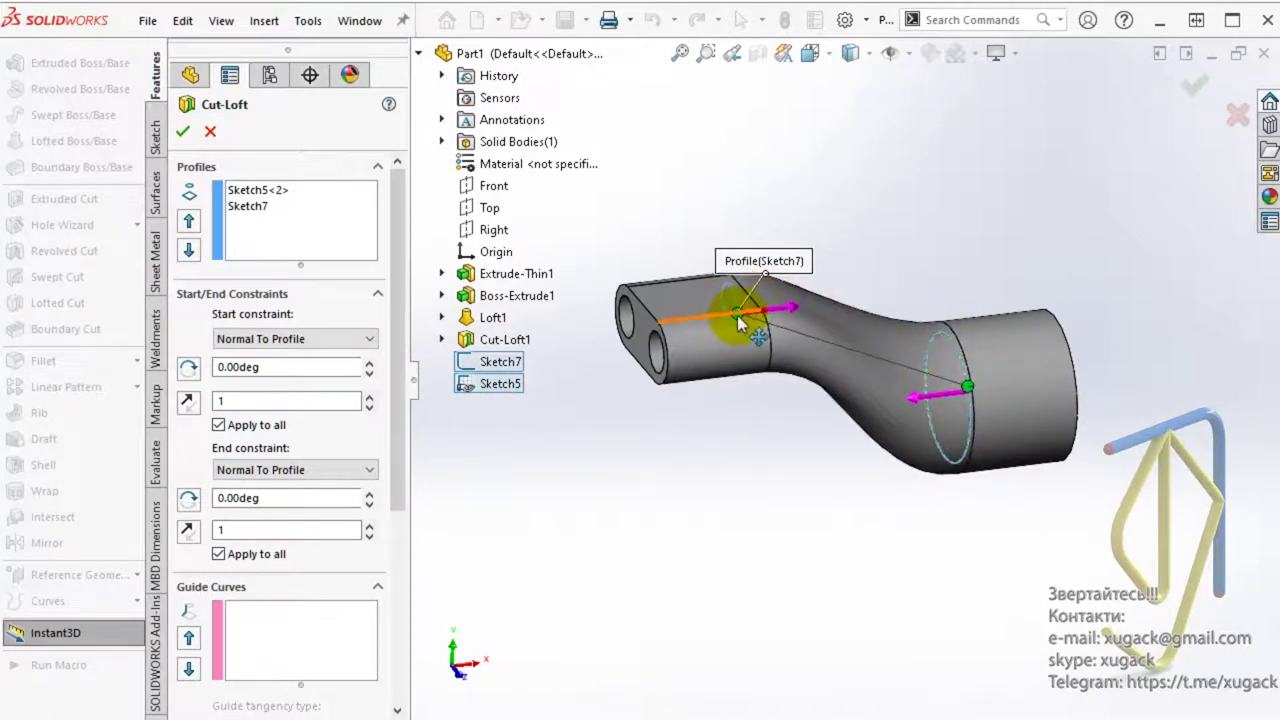
pyautogui.moveTo(743, 543)
pyautogui.mouseDown(button='middle')
pyautogui.moveTo(618, 622)
pyautogui.moveTo(600, 583)
pyautogui.moveTo(571, 577)
pyautogui.mouseUp(button='middle')
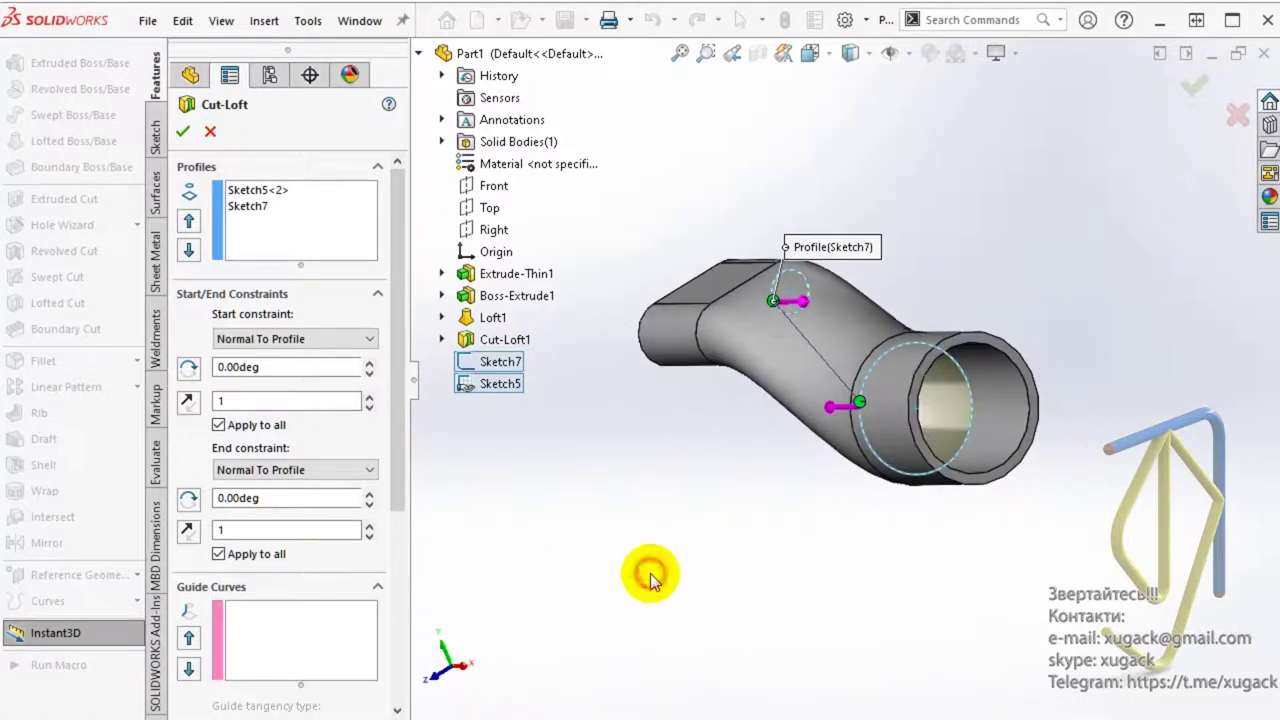
pyautogui.scroll(-3, 805, 335)
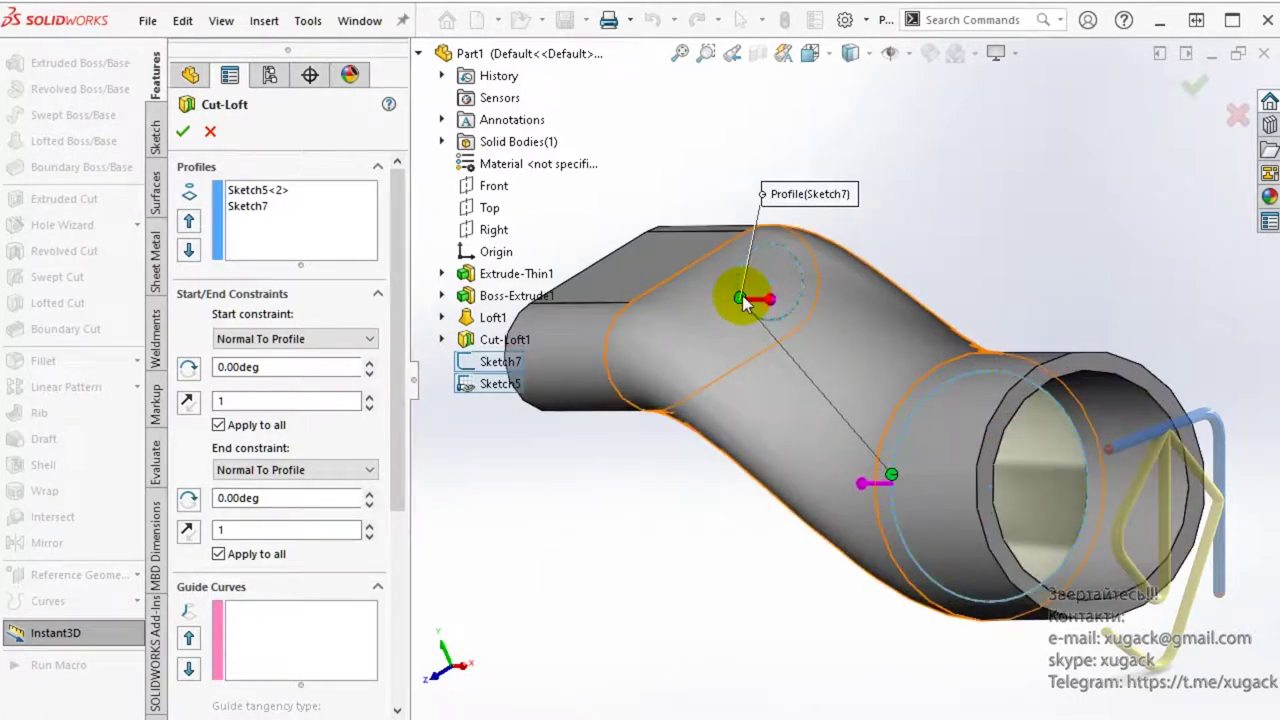
pyautogui.moveTo(741, 305); pyautogui.dragTo(765, 335)
pyautogui.moveTo(842, 421); pyautogui.dragTo(995, 600)
pyautogui.moveTo(805, 598); pyautogui.dragTo(786, 610, button='middle')
pyautogui.moveTo(639, 559)
pyautogui.mouseDown(button='middle')
pyautogui.moveTo(626, 480)
pyautogui.moveTo(626, 514)
pyautogui.moveTo(832, 460)
pyautogui.moveTo(971, 394)
pyautogui.moveTo(1068, 545)
pyautogui.moveTo(720, 571)
pyautogui.moveTo(714, 614)
pyautogui.mouseUp(button='middle')
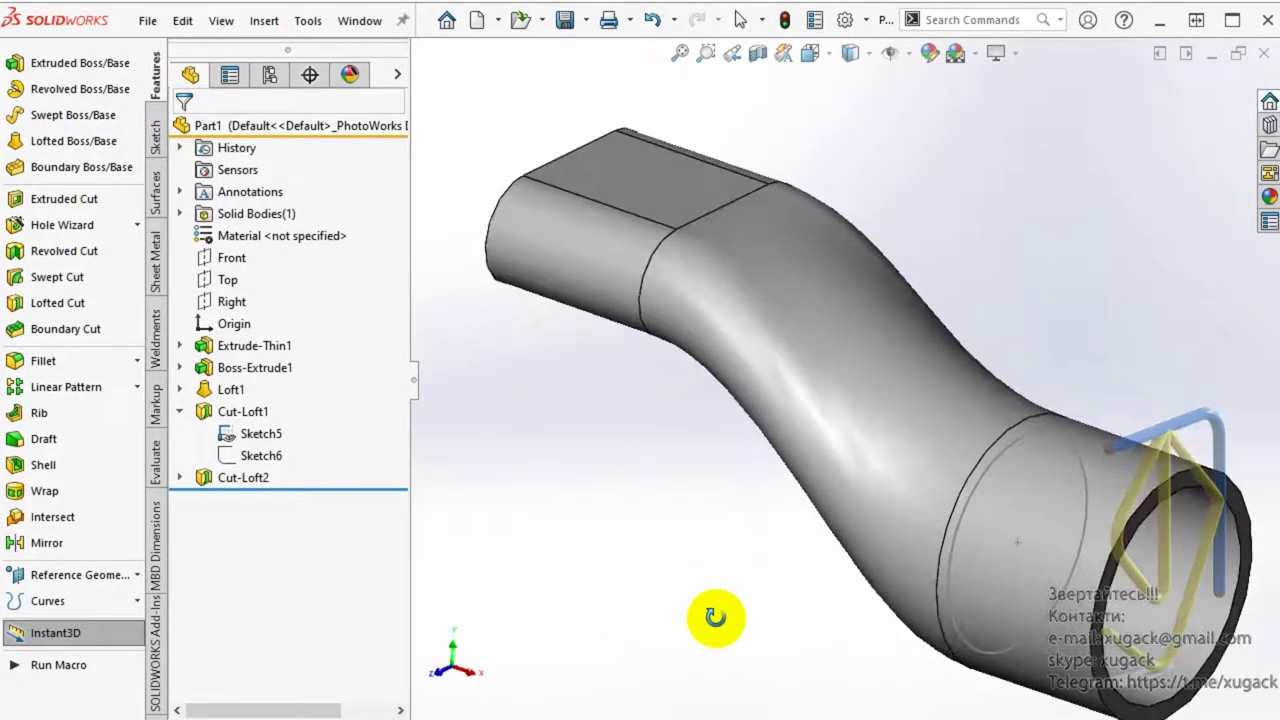
# - Hide the Sketch5 circle and reopen Cut-Loft2 for editing in Left view
pyautogui.click(288, 412)
pyautogui.moveTo(503, 531)
pyautogui.mouseDown(button='middle')
pyautogui.moveTo(686, 543)
pyautogui.moveTo(597, 494)
pyautogui.moveTo(603, 431)
pyautogui.moveTo(641, 567)
pyautogui.mouseUp(button='middle')
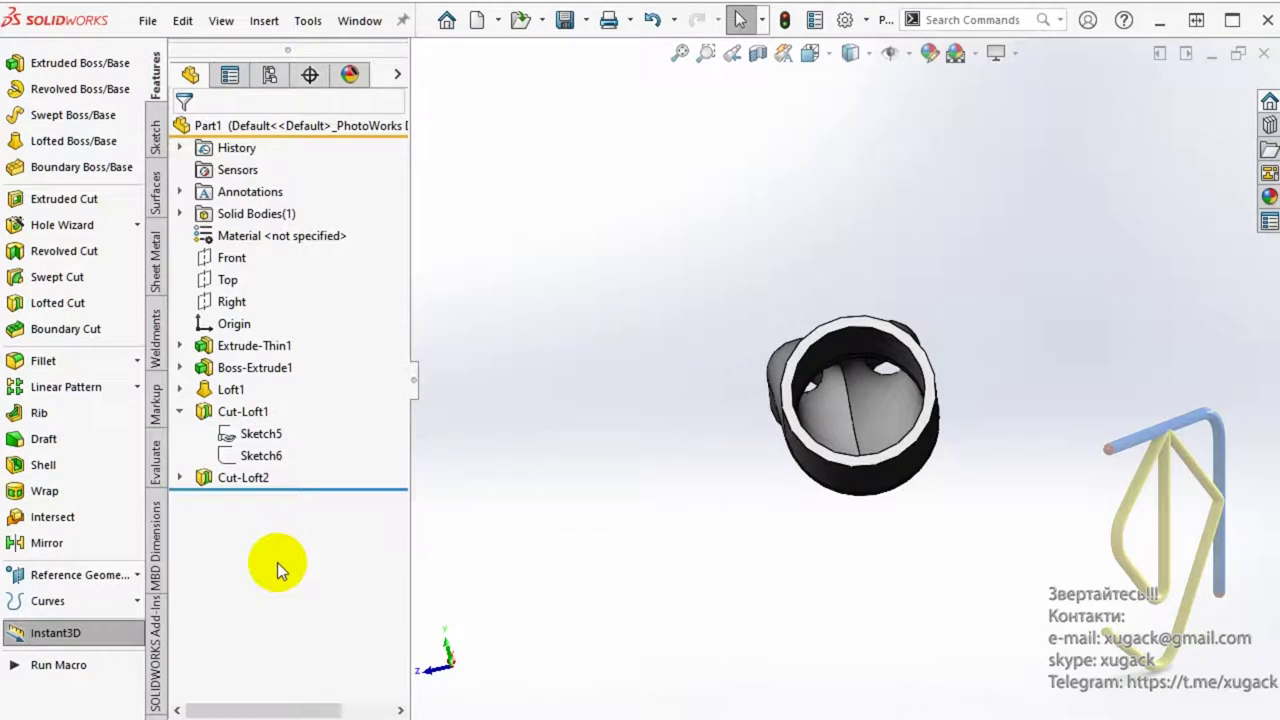
pyautogui.click(229, 479)
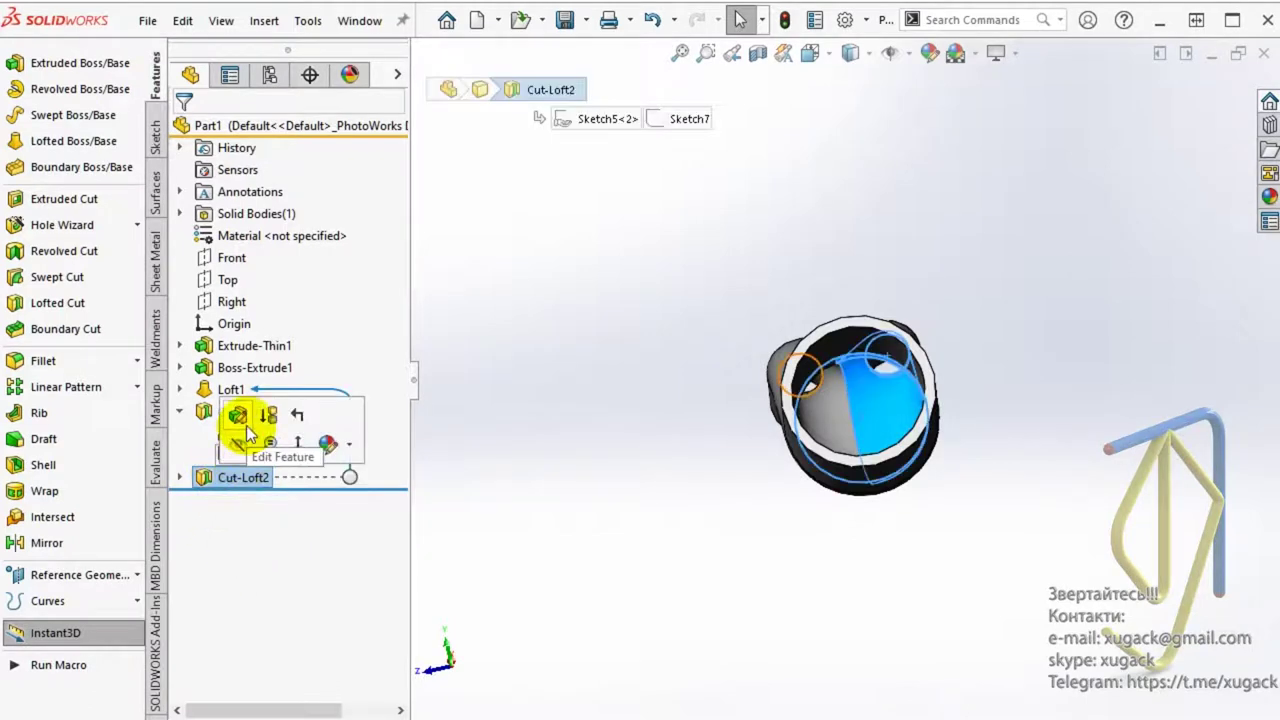
pyautogui.click(810, 53)
pyautogui.click(813, 133)
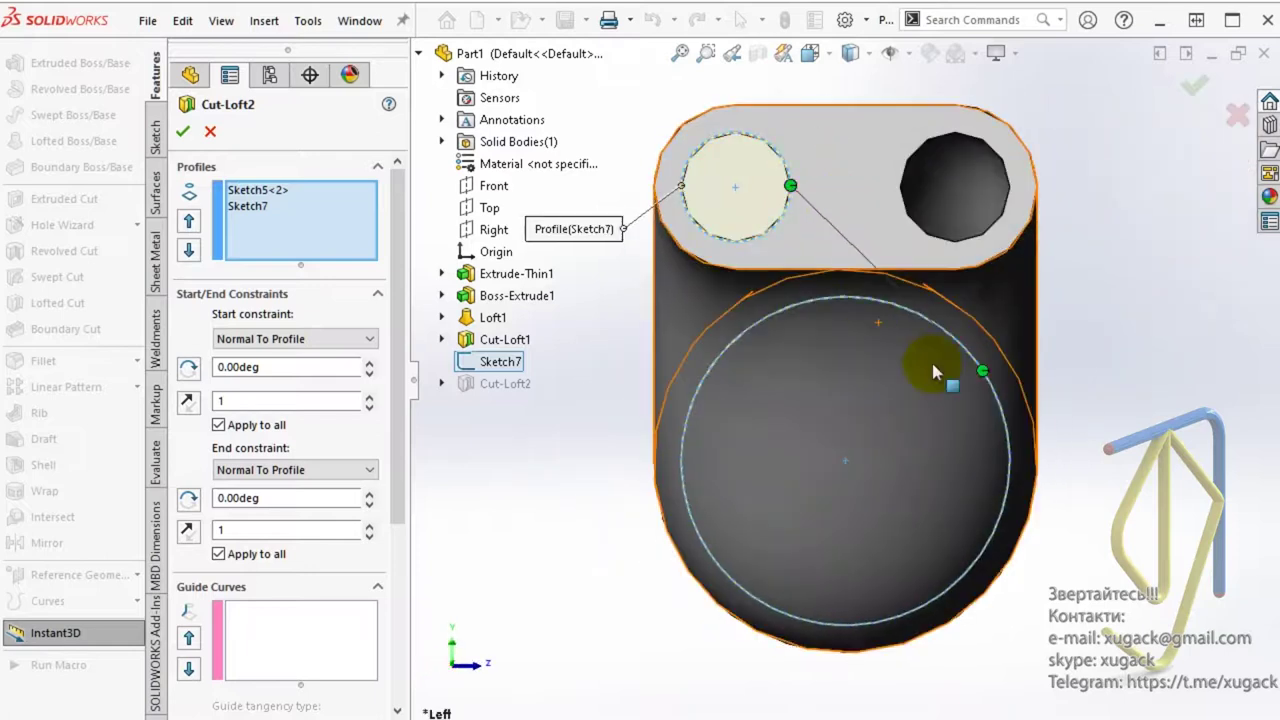
# - Reset the Cut-Loft2 loft connectors to their defaults
pyautogui.click(981, 371)
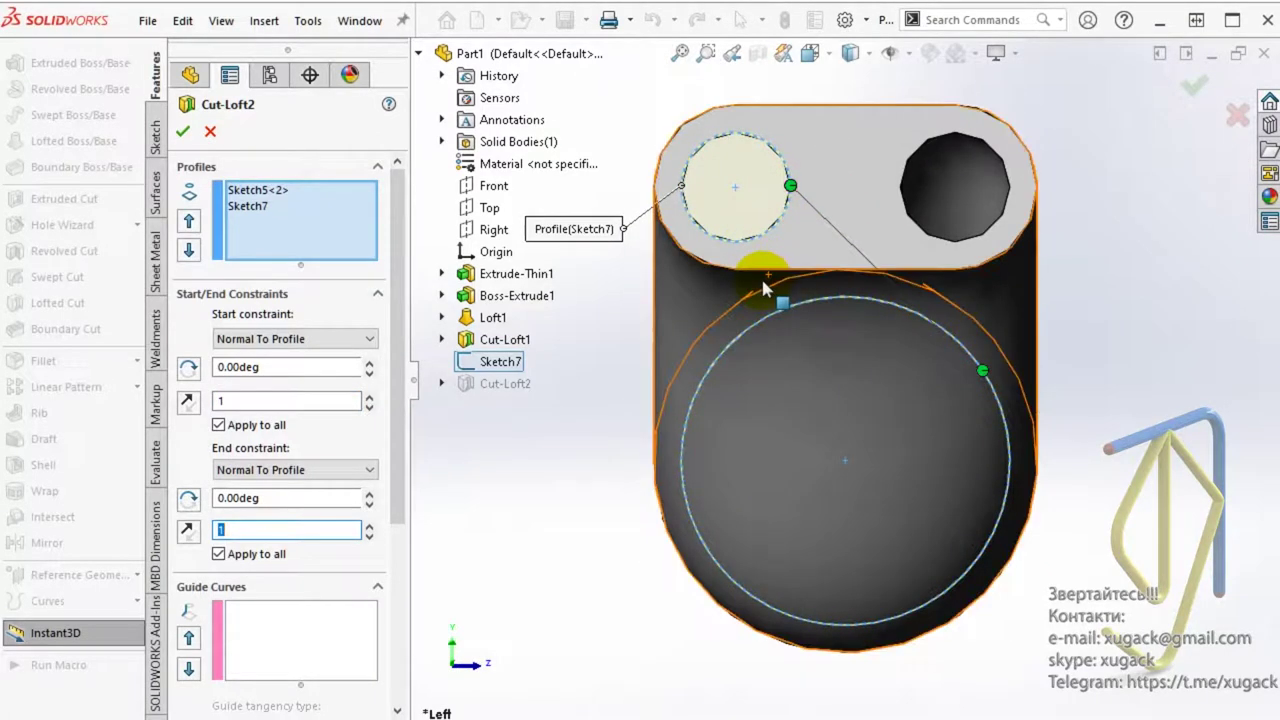
pyautogui.click(978, 371)
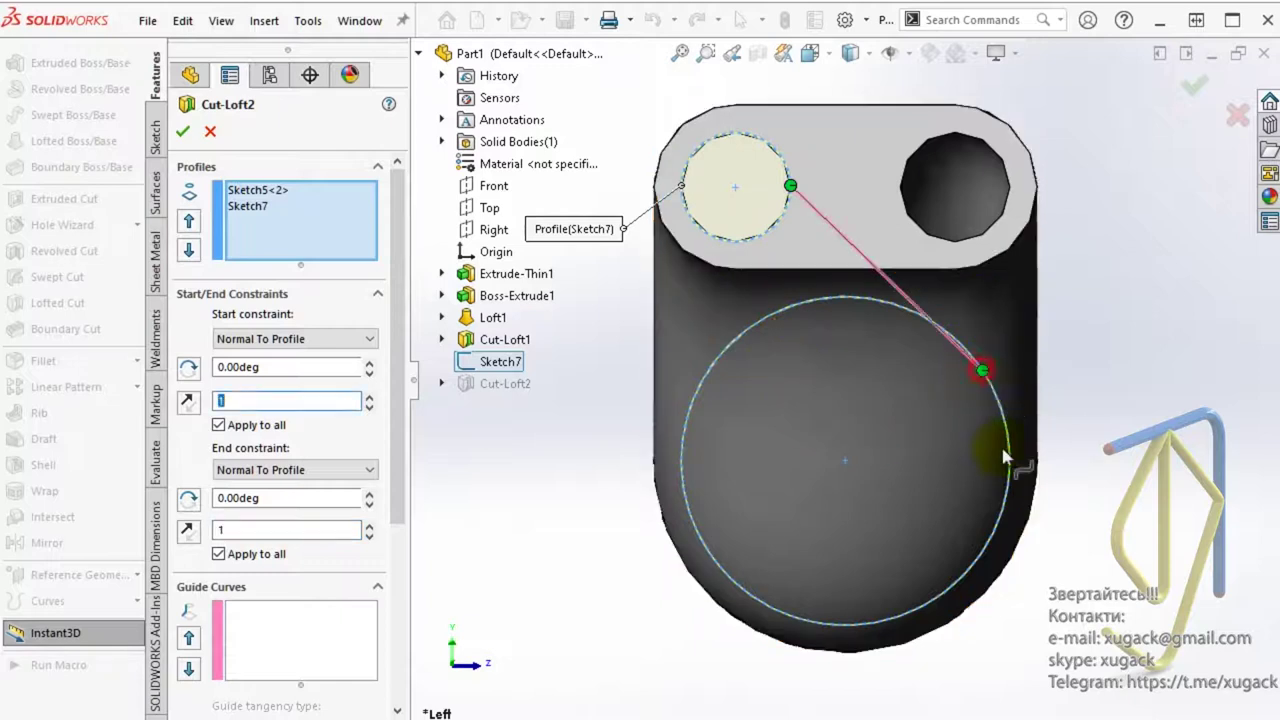
pyautogui.rightClick(983, 371)
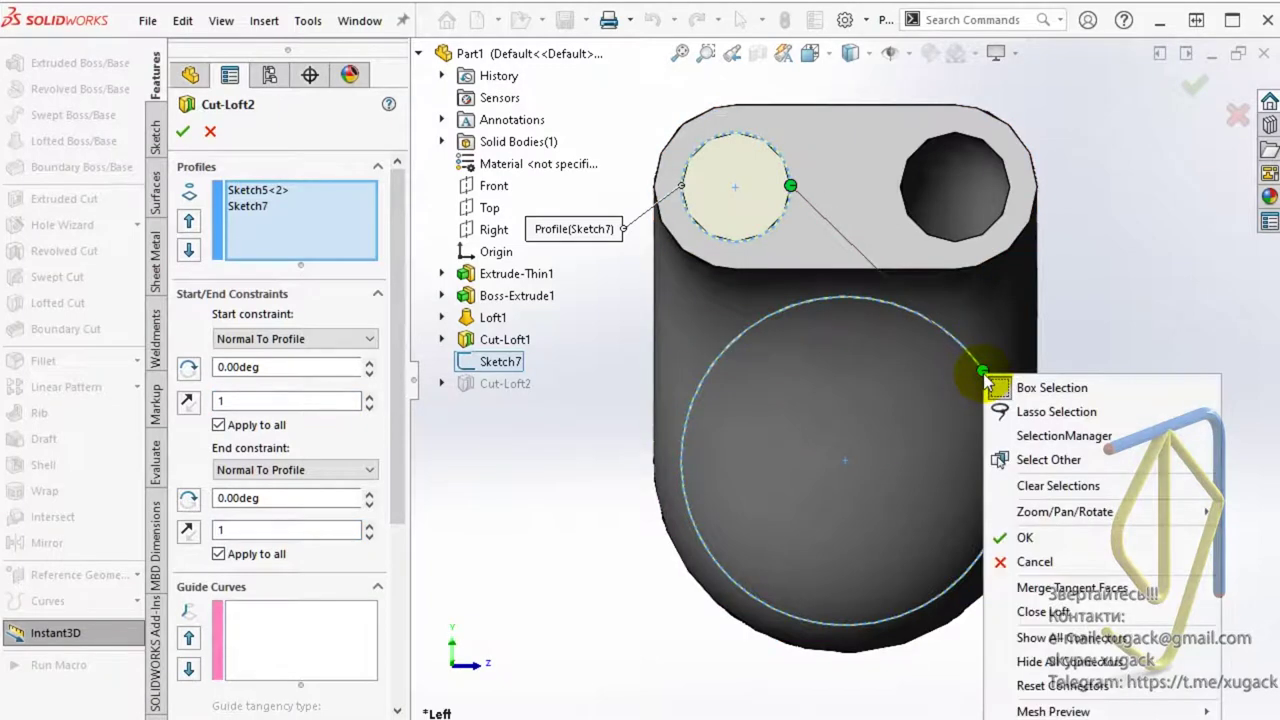
pyautogui.click(1060, 686)
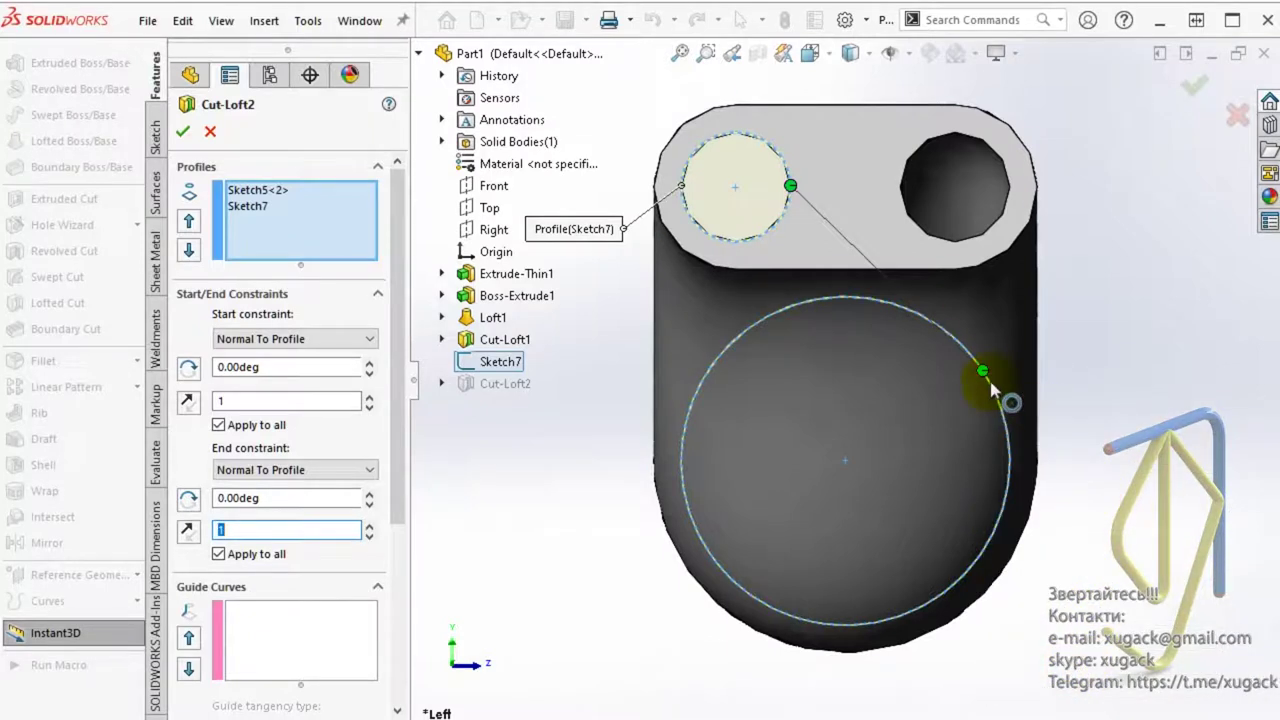
pyautogui.rightClick(790, 189)
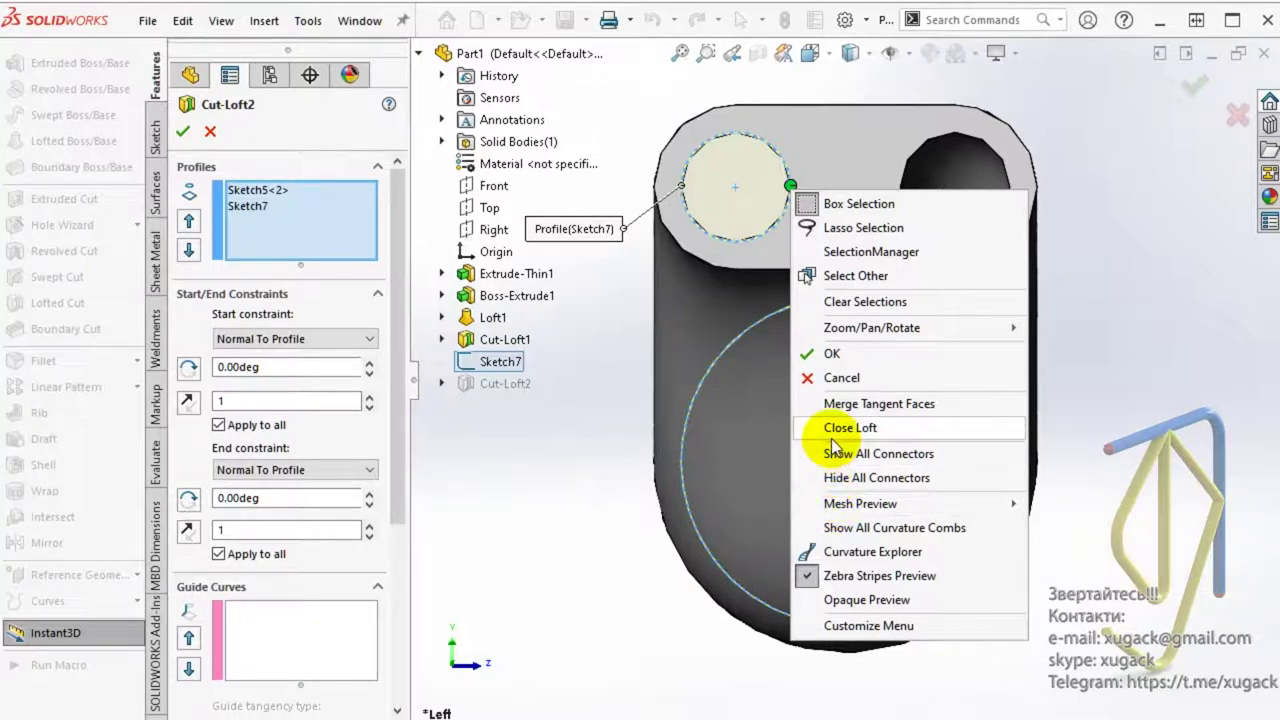
# - Show the connector between Sketch7 and Sketch5<2> and drag it down the large circle
pyautogui.click(285, 208)
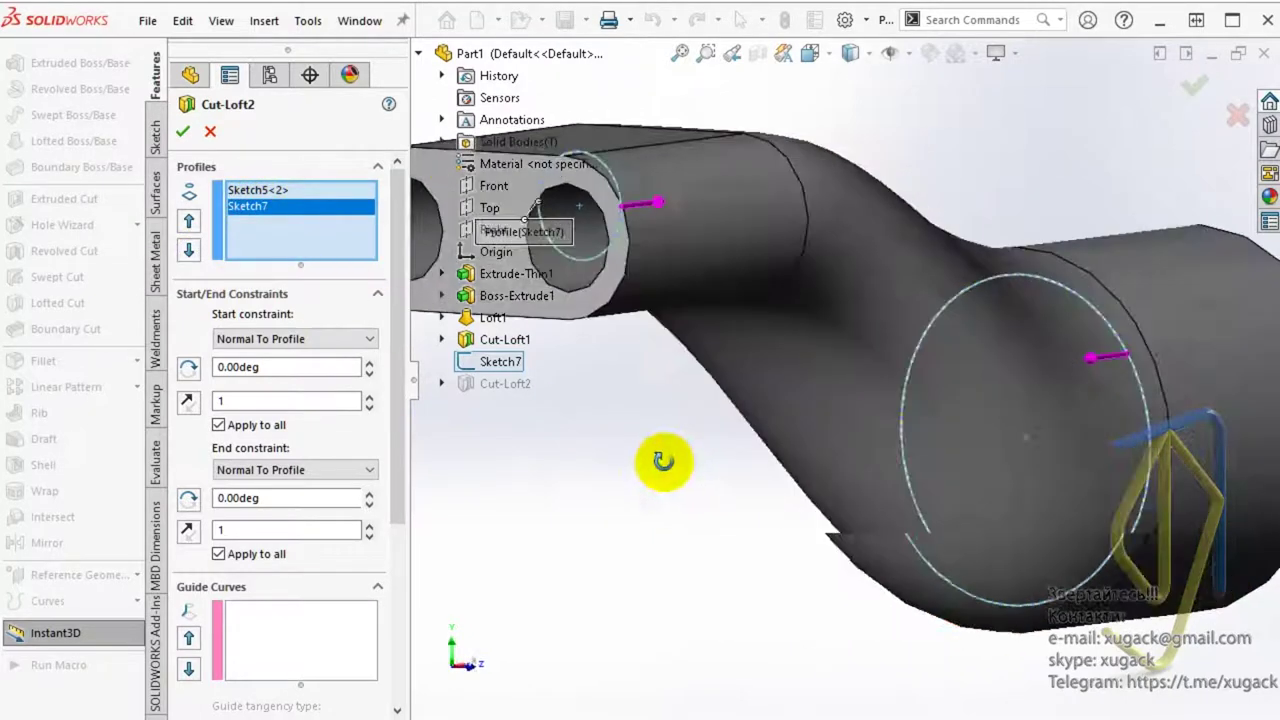
pyautogui.moveTo(600, 420); pyautogui.dragTo(714, 534, button='middle')
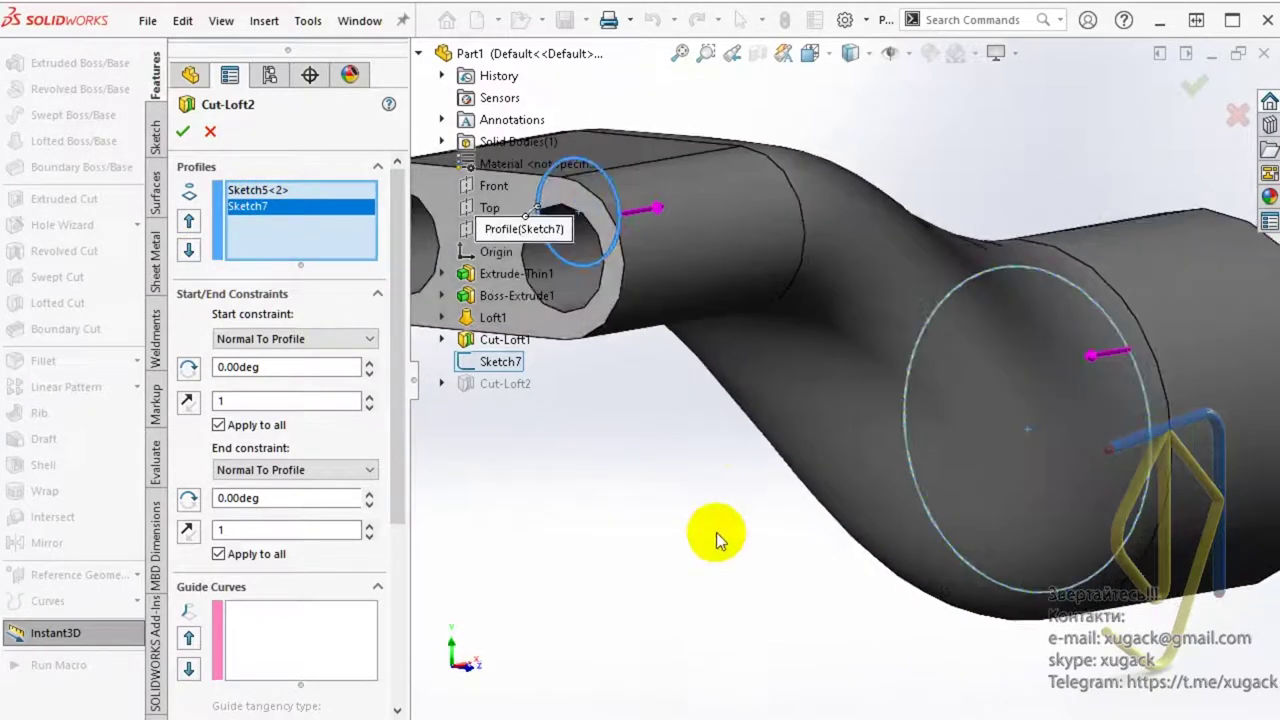
pyautogui.click(740, 652)
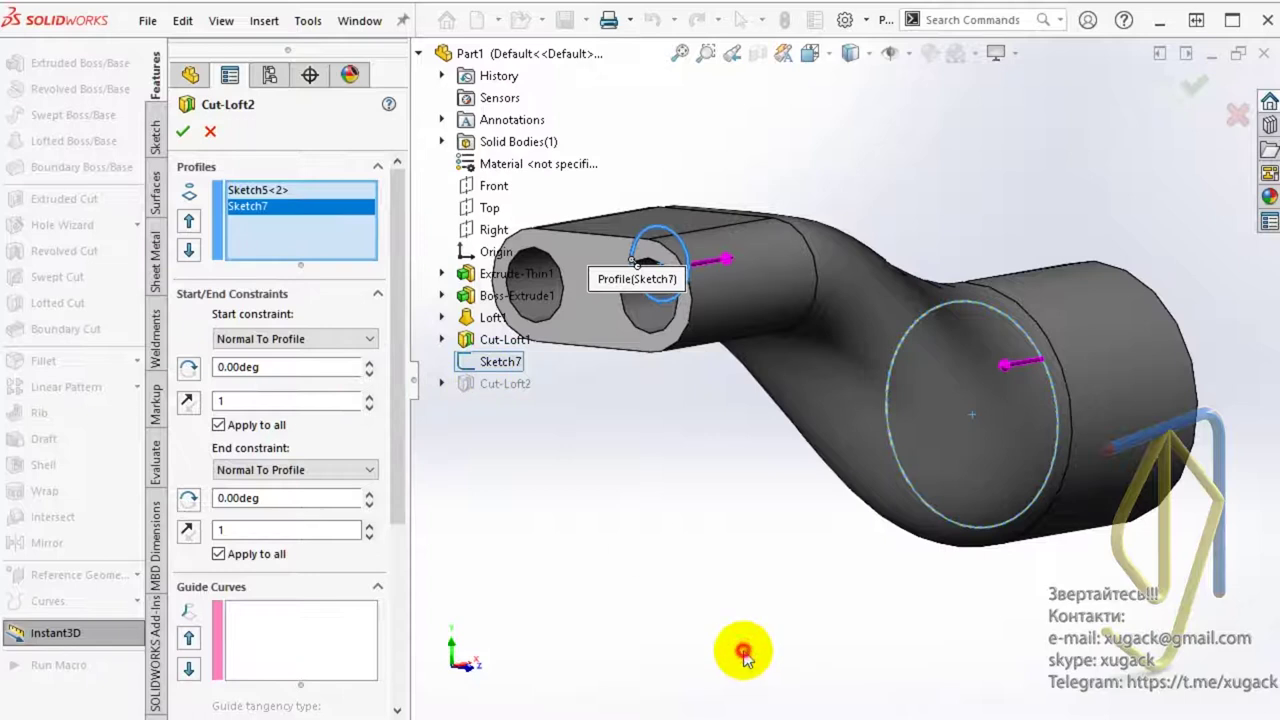
pyautogui.click(257, 189)
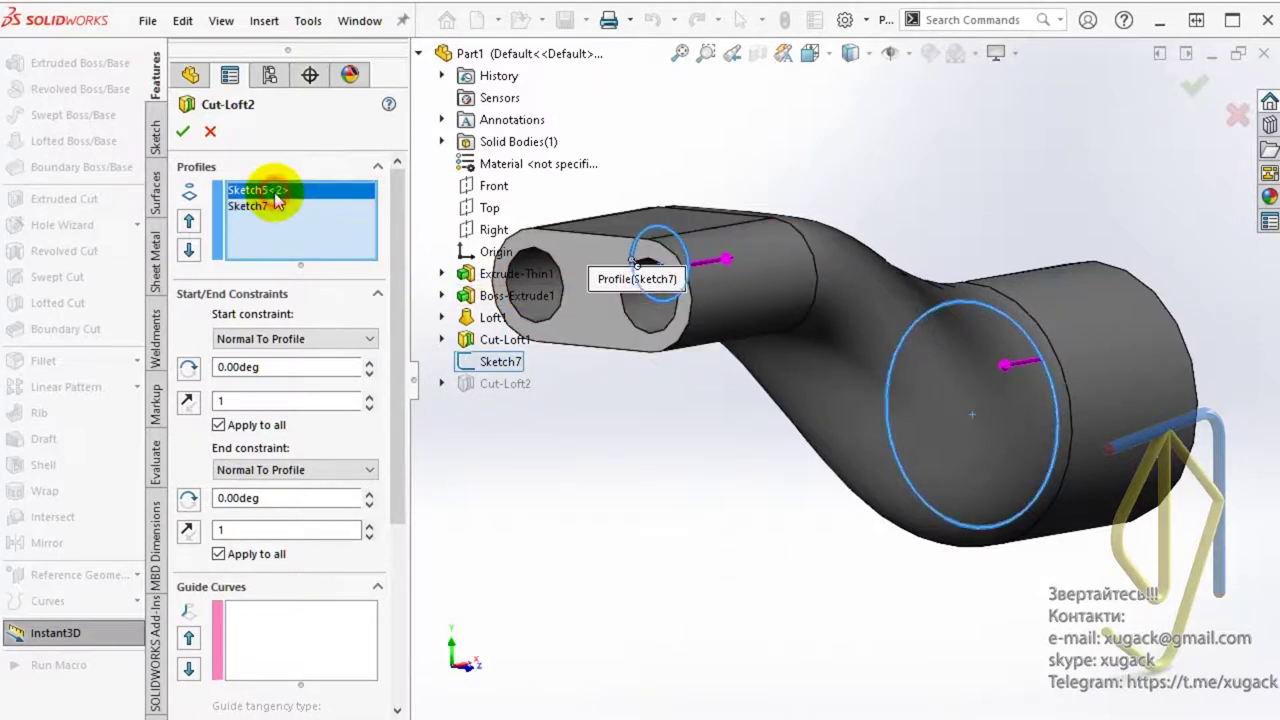
pyautogui.click(1052, 462)
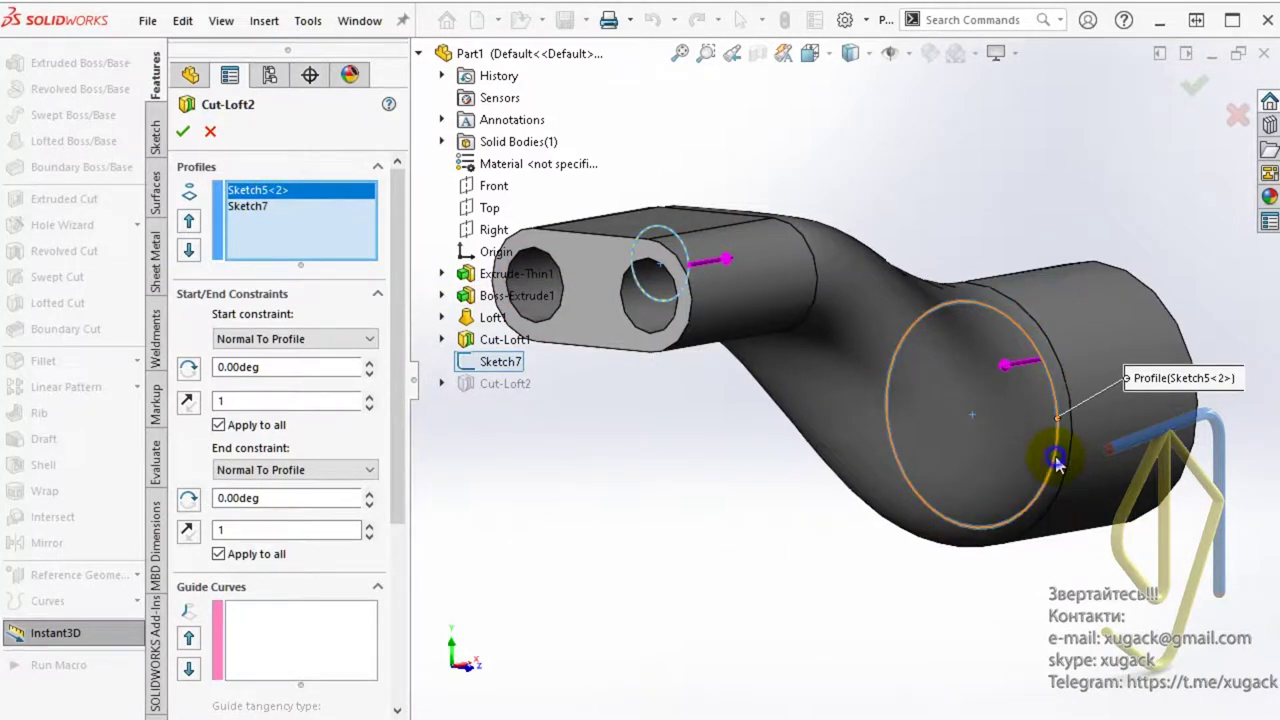
pyautogui.rightClick(1057, 460)
pyautogui.click(1120, 716)
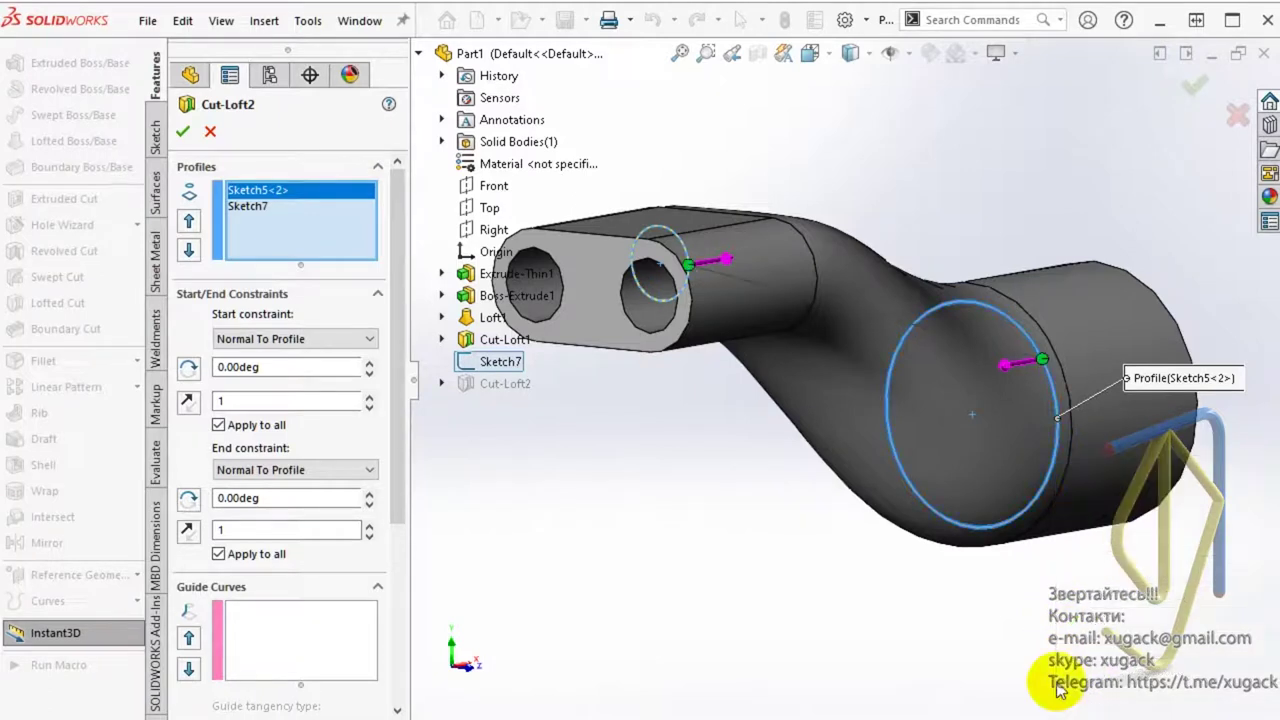
pyautogui.moveTo(1046, 364); pyautogui.dragTo(1042, 482)
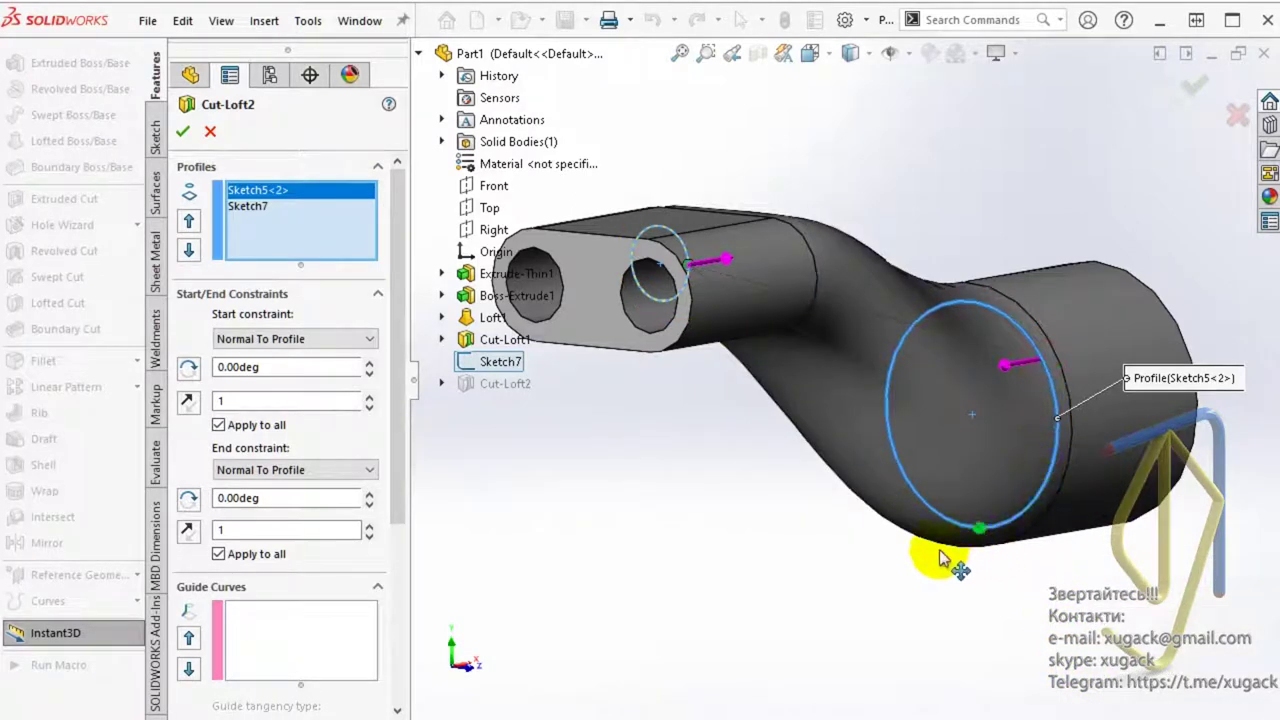
# - Move the connector to the large circle's bottom and confirm the re-edited Cut-Loft2
pyautogui.moveTo(826, 475)
pyautogui.mouseDown(button='middle')
pyautogui.moveTo(857, 549)
pyautogui.moveTo(886, 551)
pyautogui.mouseUp(button='middle')
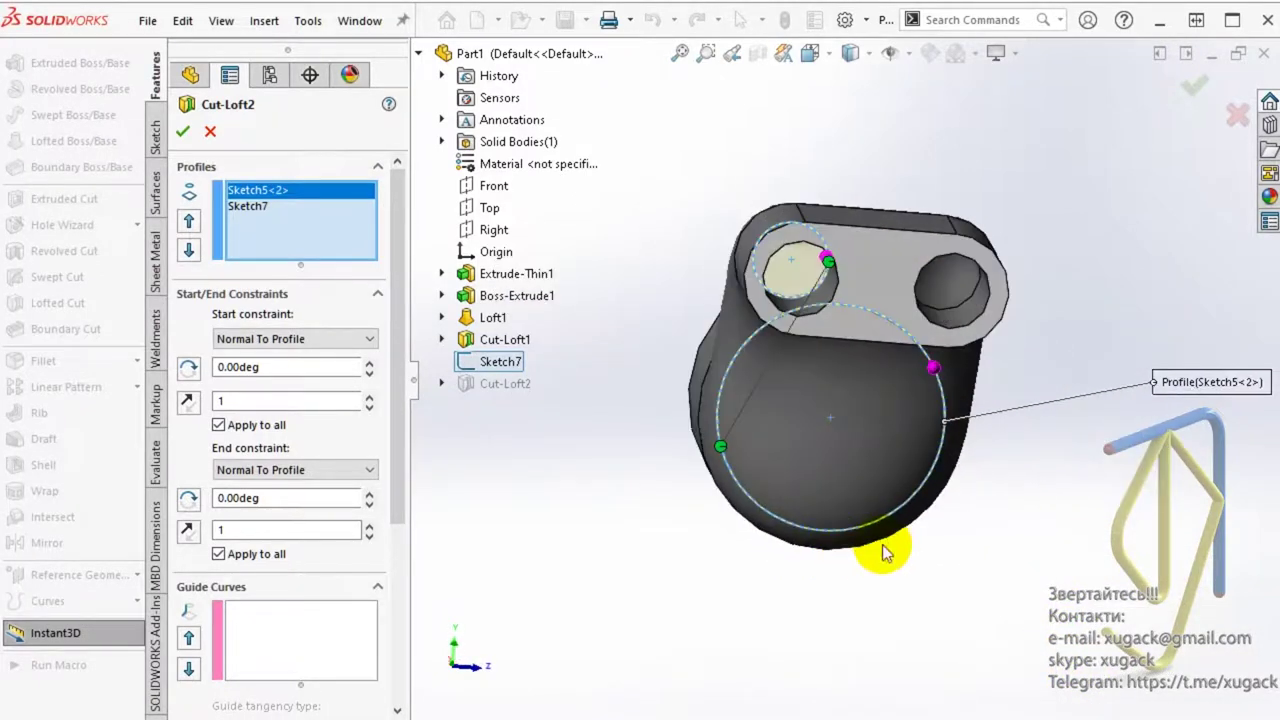
pyautogui.click(810, 53)
pyautogui.click(811, 137)
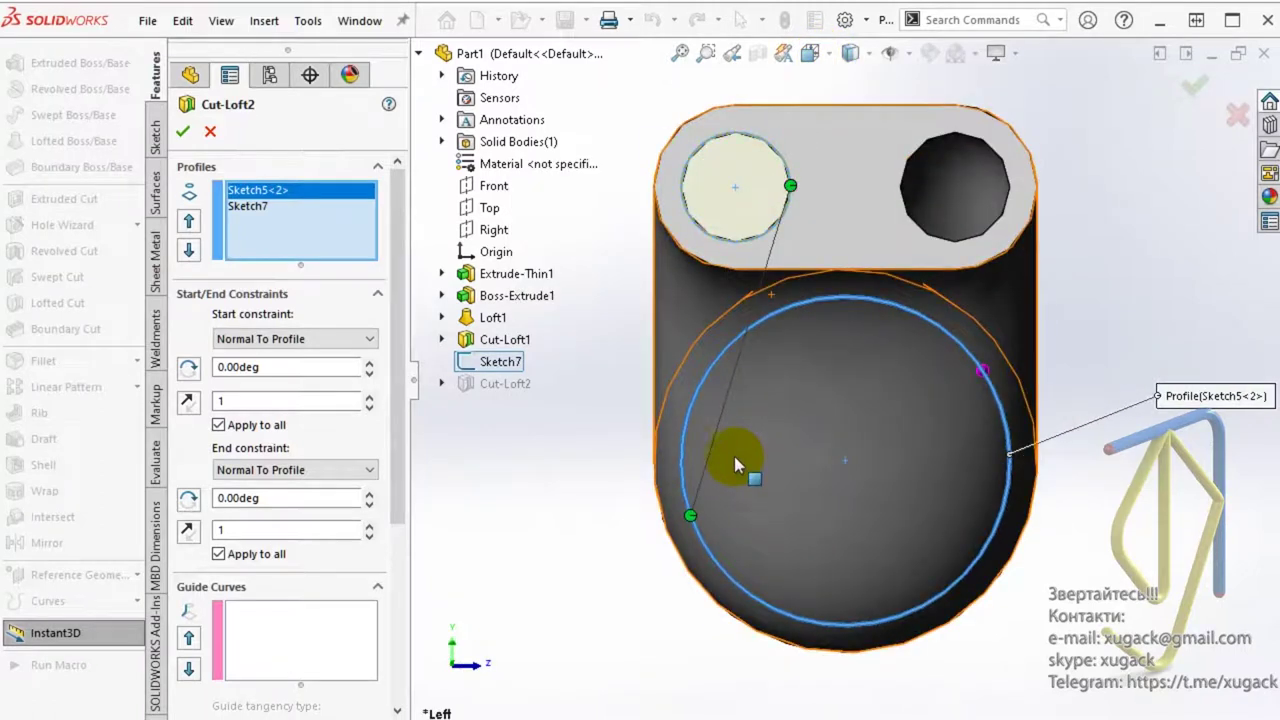
pyautogui.moveTo(695, 525); pyautogui.dragTo(838, 652)
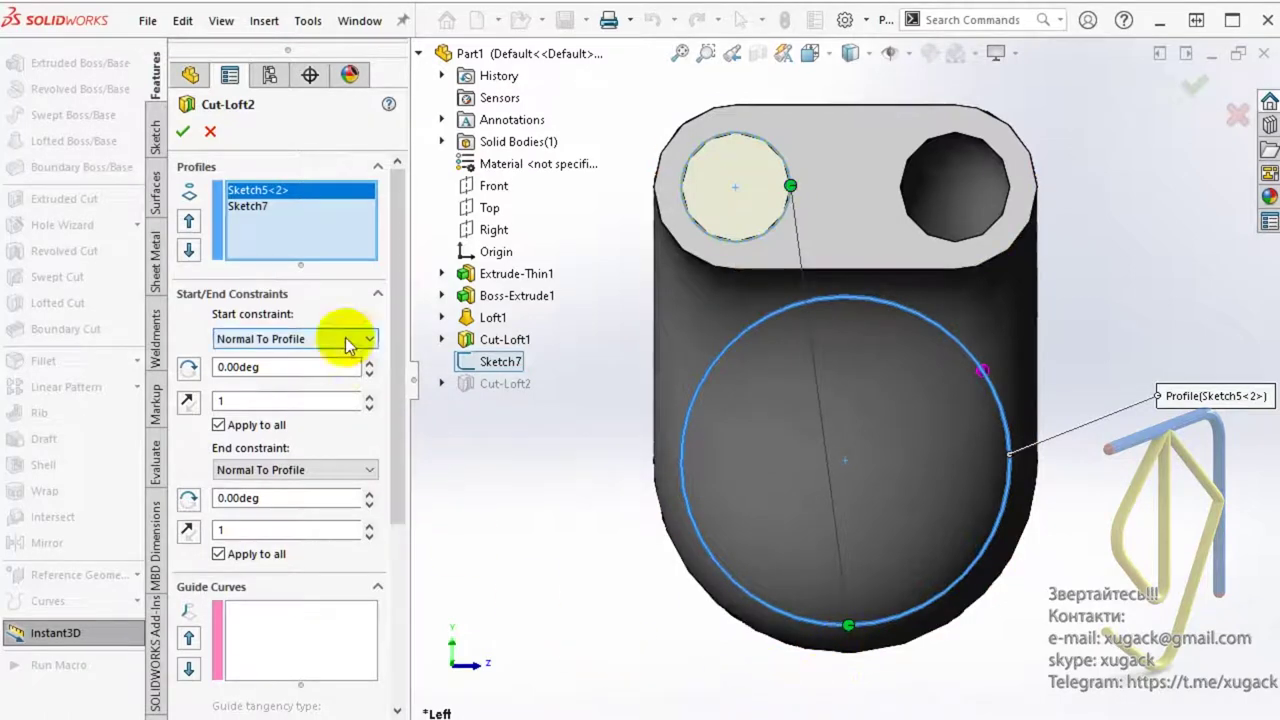
pyautogui.click(183, 131)
pyautogui.moveTo(611, 459)
pyautogui.mouseDown(button='middle')
pyautogui.moveTo(343, 457)
pyautogui.moveTo(343, 414)
pyautogui.moveTo(357, 466)
pyautogui.moveTo(329, 437)
pyautogui.moveTo(331, 406)
pyautogui.moveTo(355, 401)
pyautogui.moveTo(409, 471)
pyautogui.moveTo(423, 520)
pyautogui.moveTo(482, 539)
pyautogui.mouseUp(button='middle')
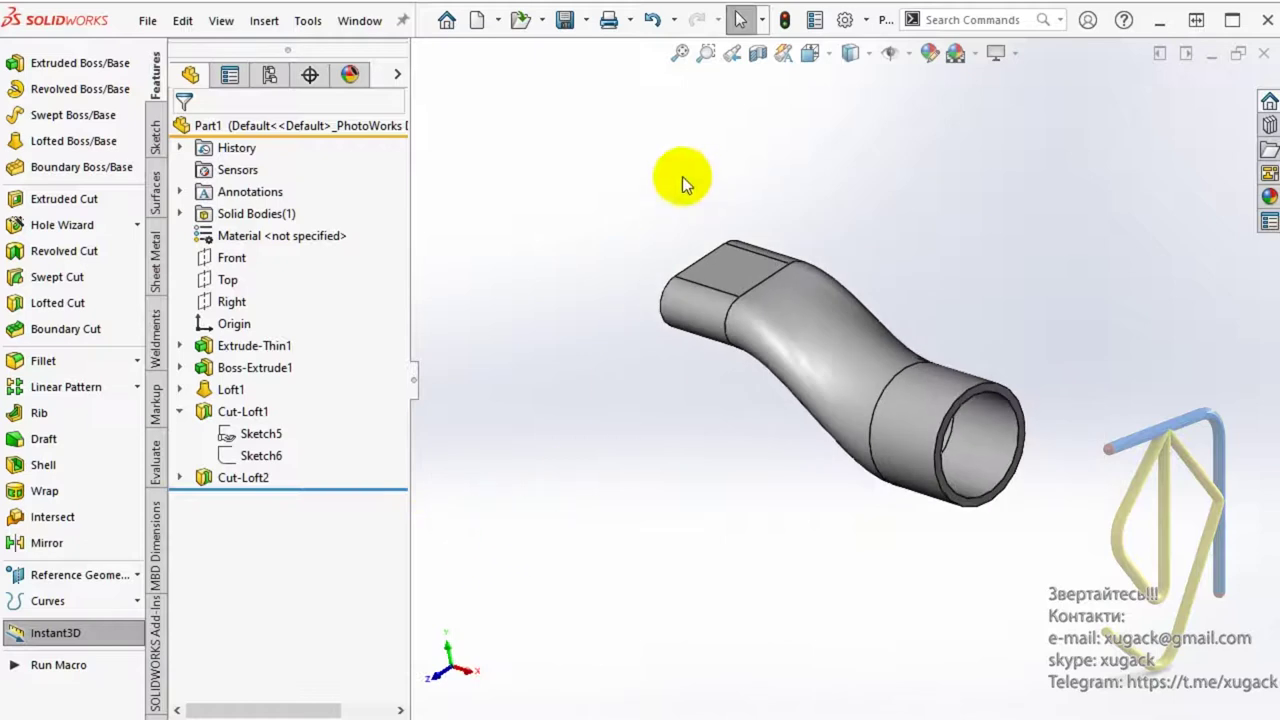
pyautogui.click(760, 53)
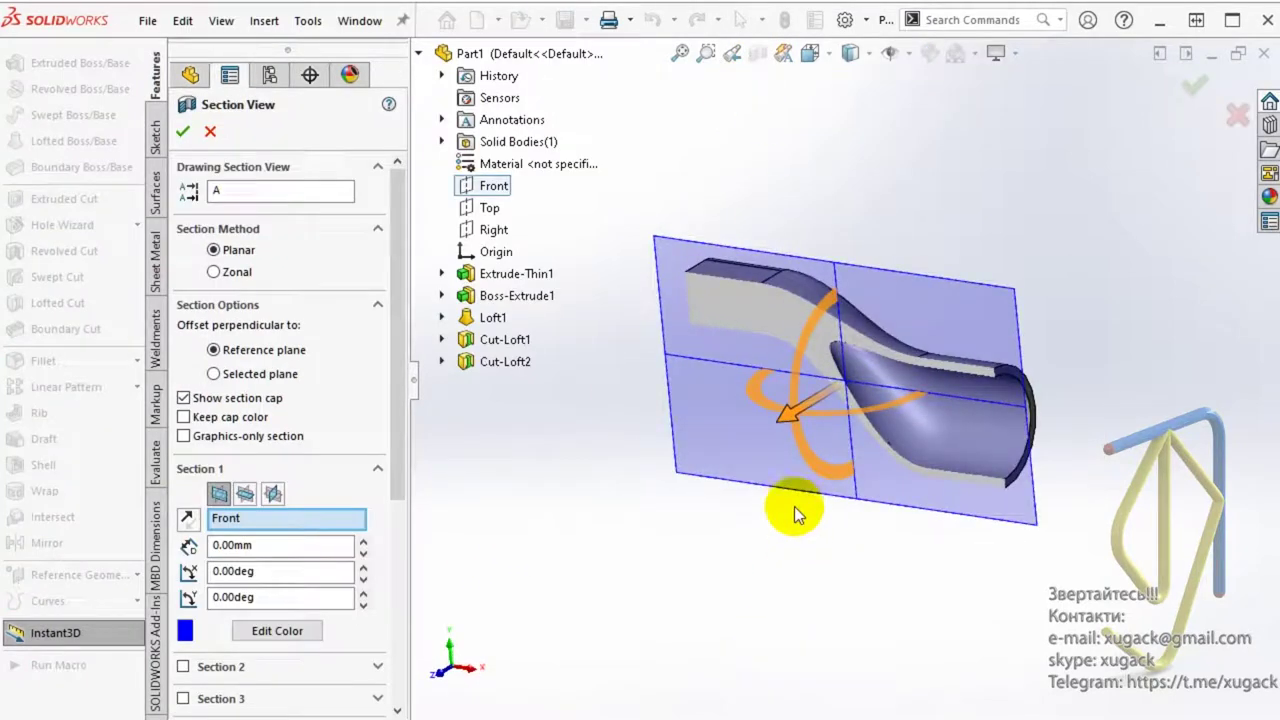
pyautogui.moveTo(806, 422)
pyautogui.mouseDown()
pyautogui.moveTo(756, 447)
pyautogui.moveTo(812, 406)
pyautogui.moveTo(764, 448)
pyautogui.mouseUp()
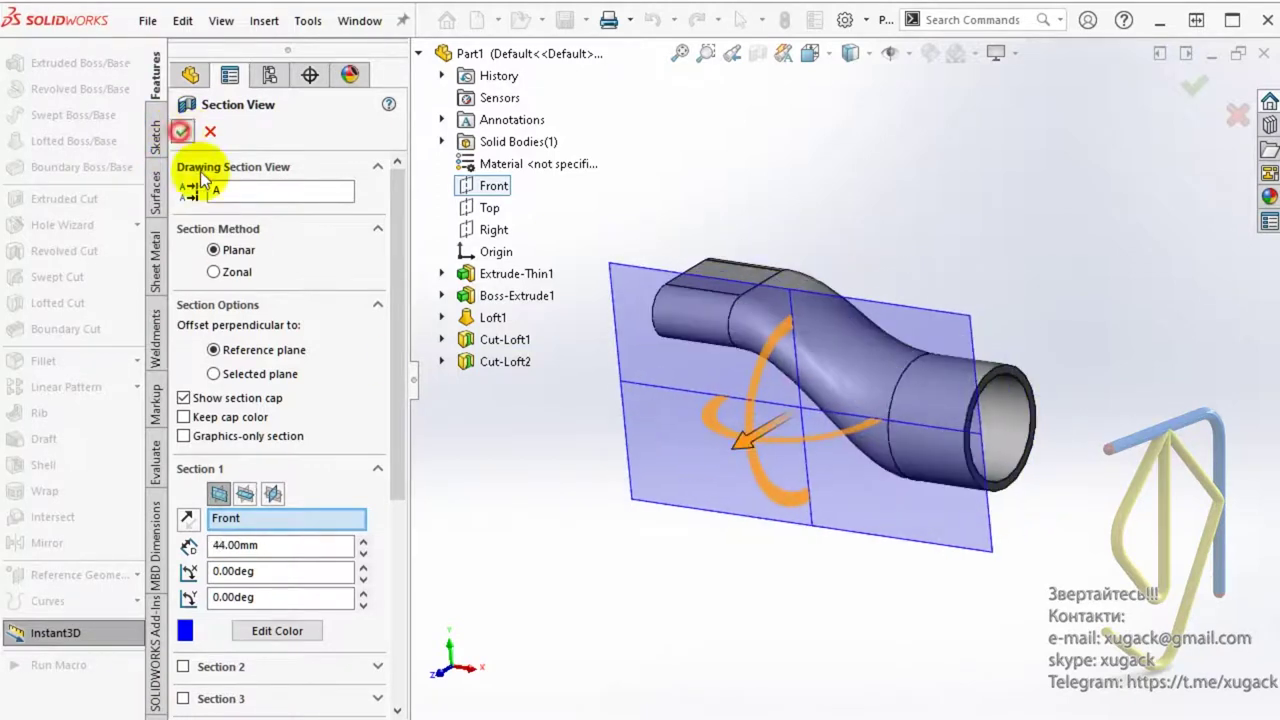
pyautogui.click(183, 131)
pyautogui.moveTo(606, 582)
pyautogui.mouseDown(button='middle')
pyautogui.moveTo(506, 434)
pyautogui.moveTo(530, 465)
pyautogui.mouseUp(button='middle')
pyautogui.click(850, 55)
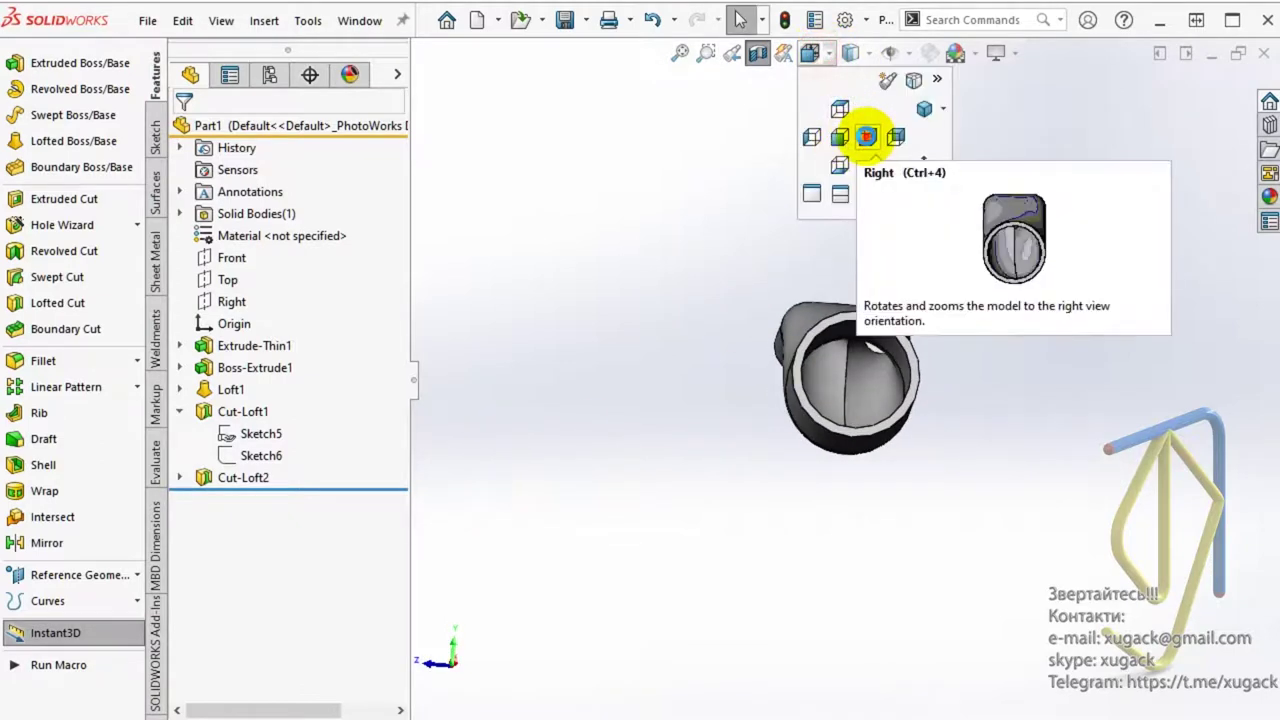
pyautogui.click(866, 135)
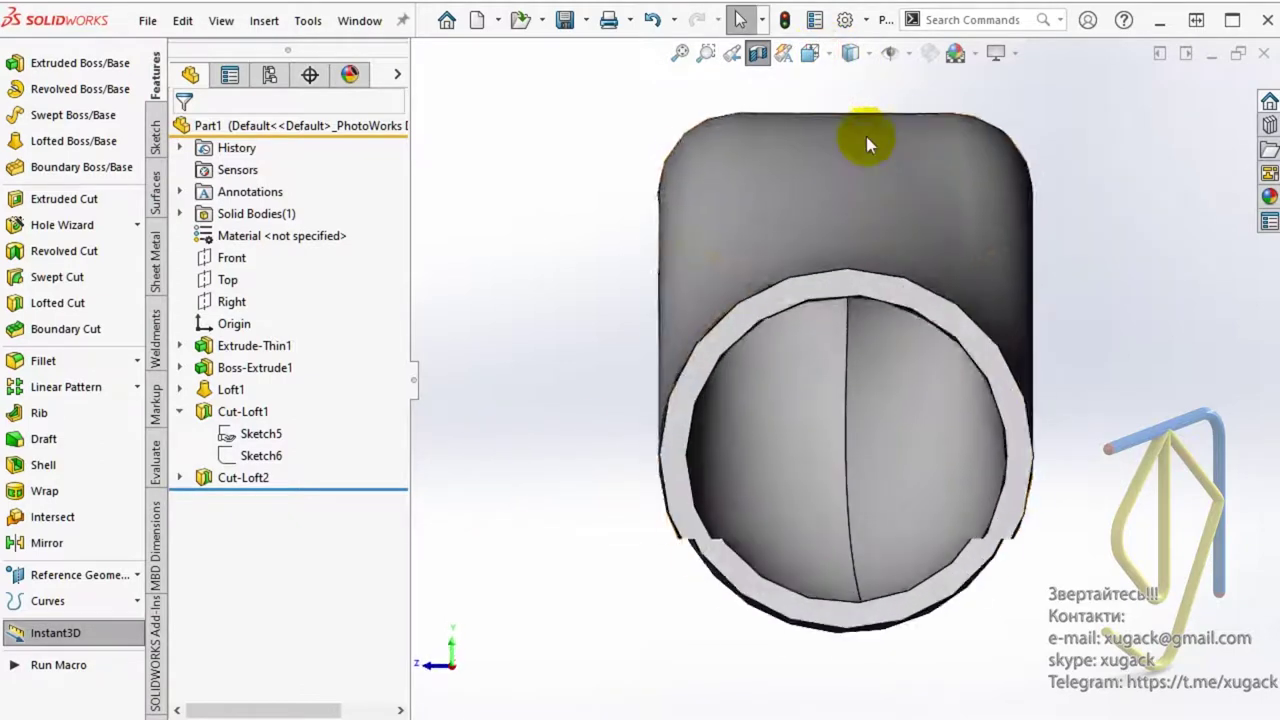
# - Edit Cut-Loft1, review its tangent length settings, and swap the profile order
pyautogui.click(243, 410)
pyautogui.rightClick(268, 400)
pyautogui.click(277, 349)
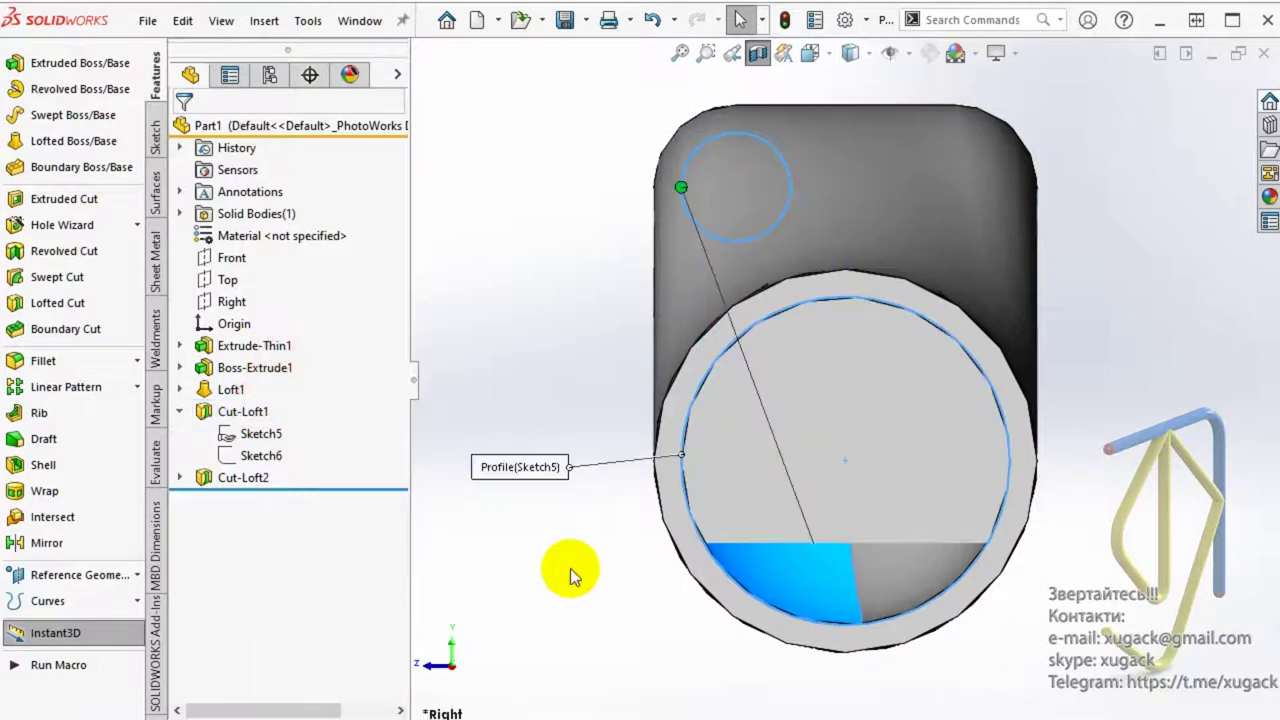
pyautogui.click(695, 212)
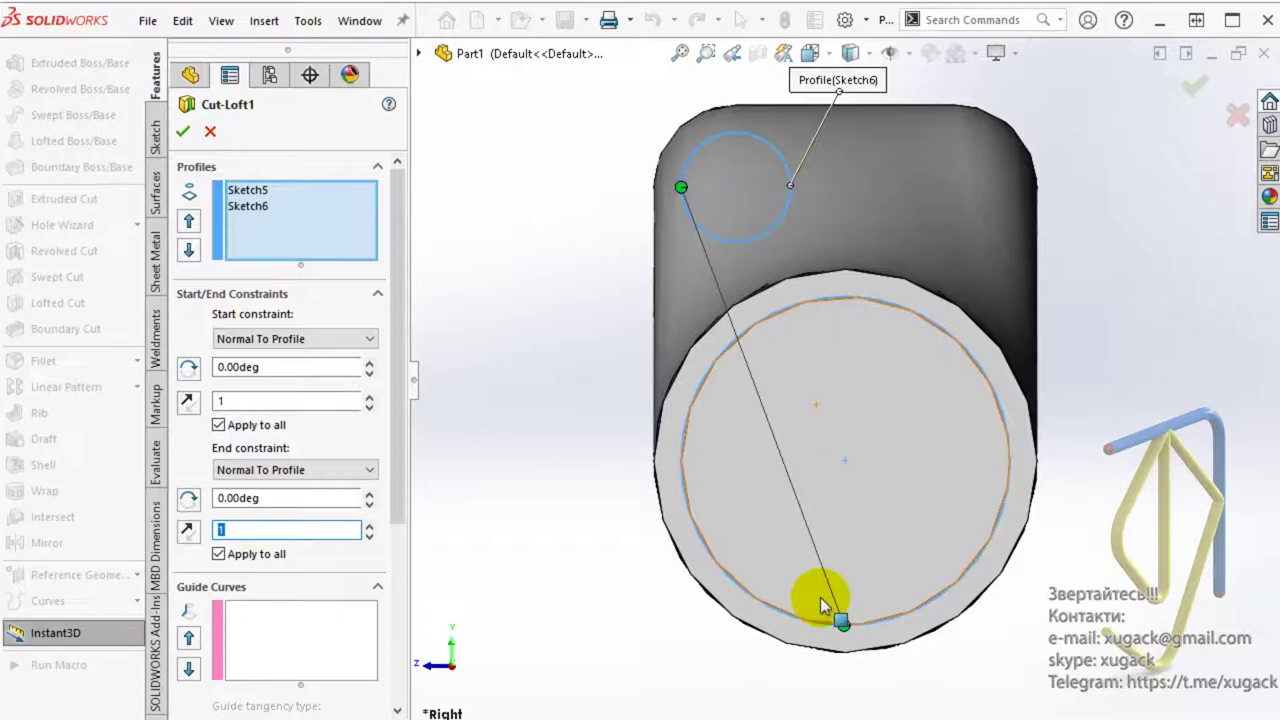
pyautogui.moveTo(840, 627); pyautogui.dragTo(909, 591)
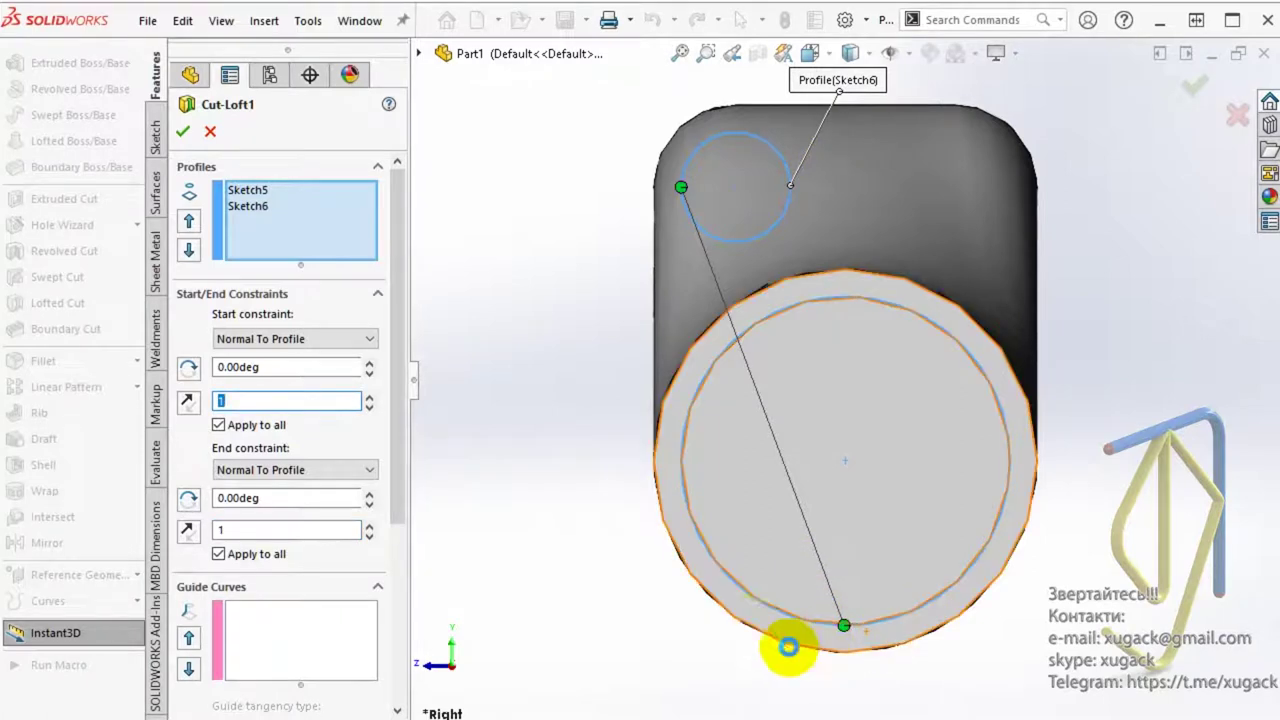
pyautogui.click(290, 237)
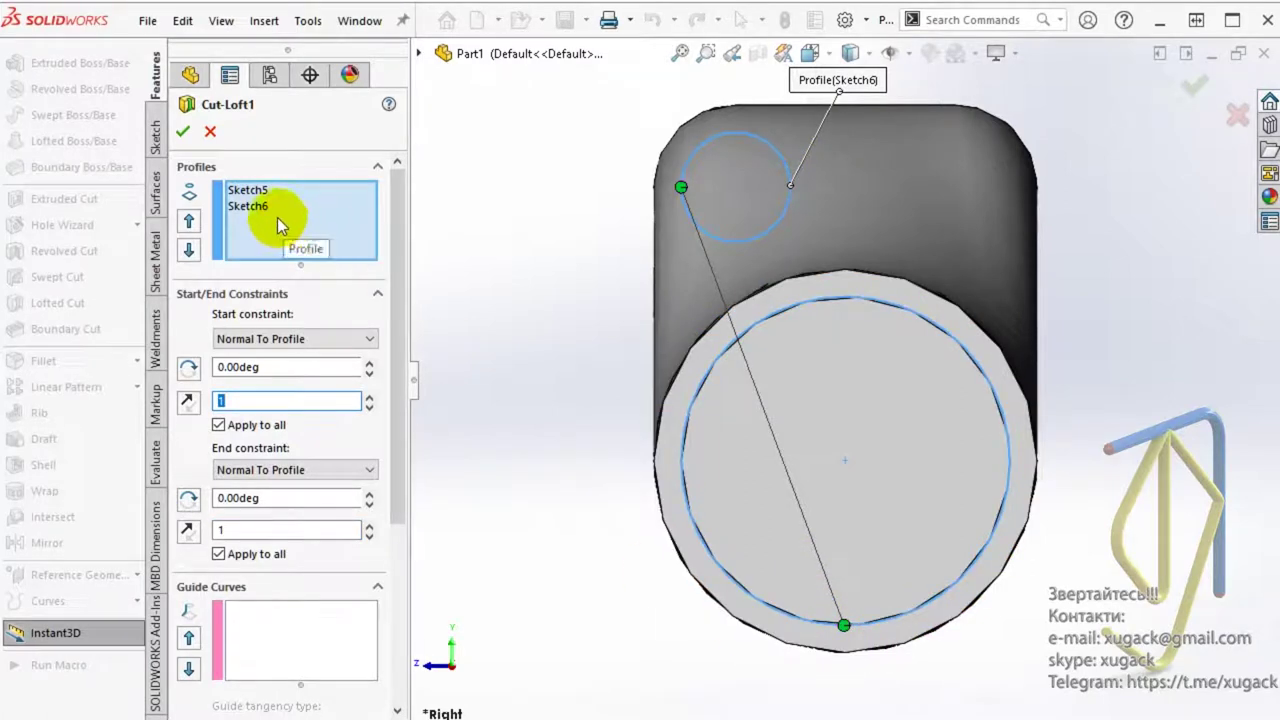
pyautogui.click(189, 249)
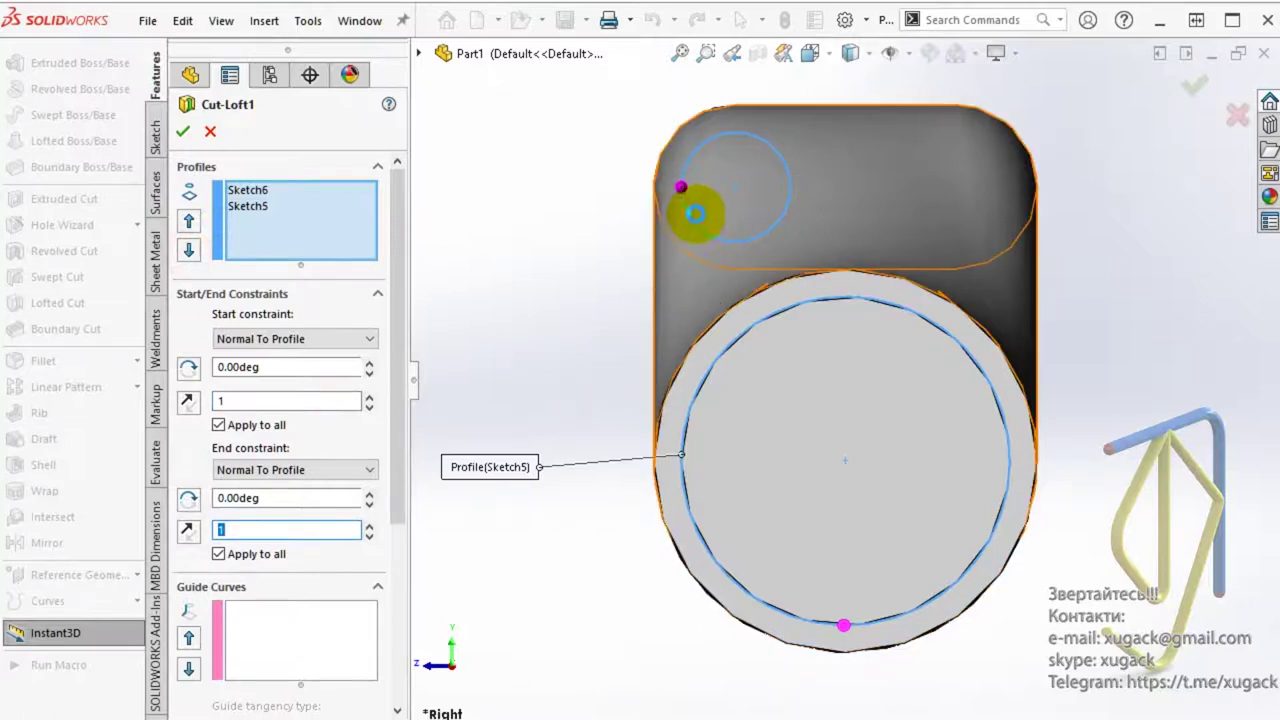
# - Show the connector and move its lower point to the large circle's bottom
pyautogui.rightClick(688, 206)
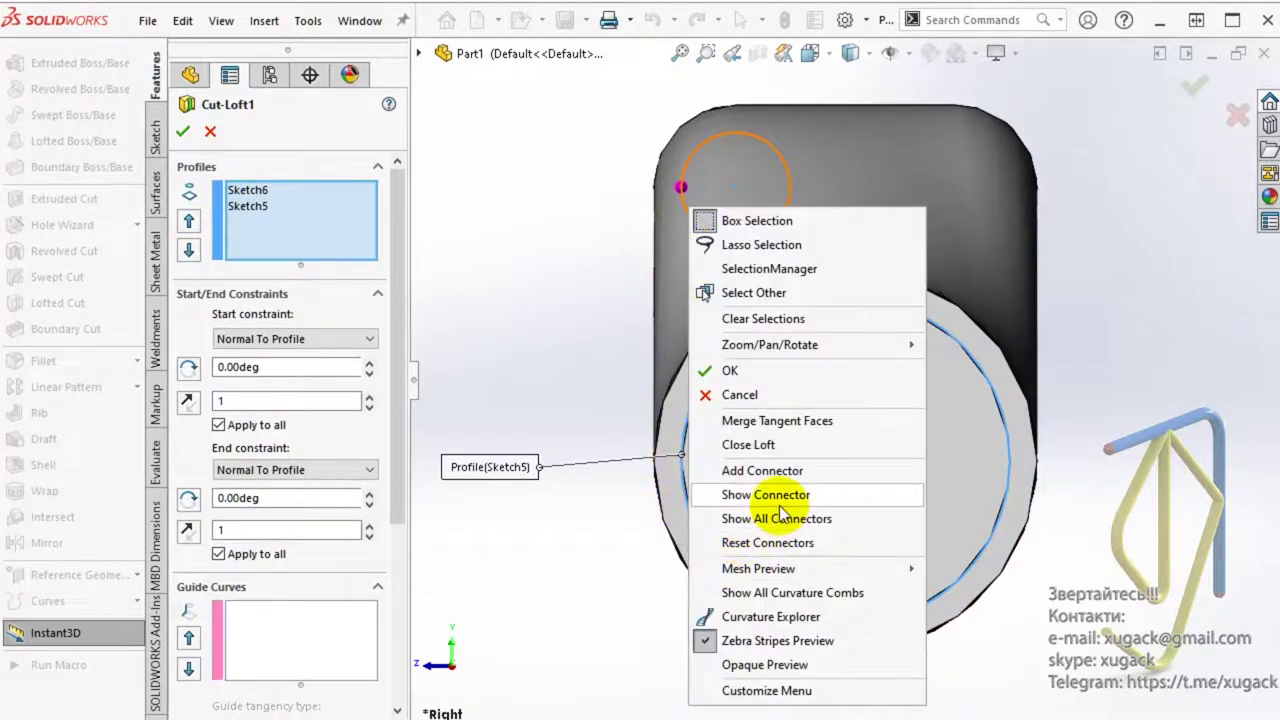
pyautogui.click(766, 494)
pyautogui.click(684, 192)
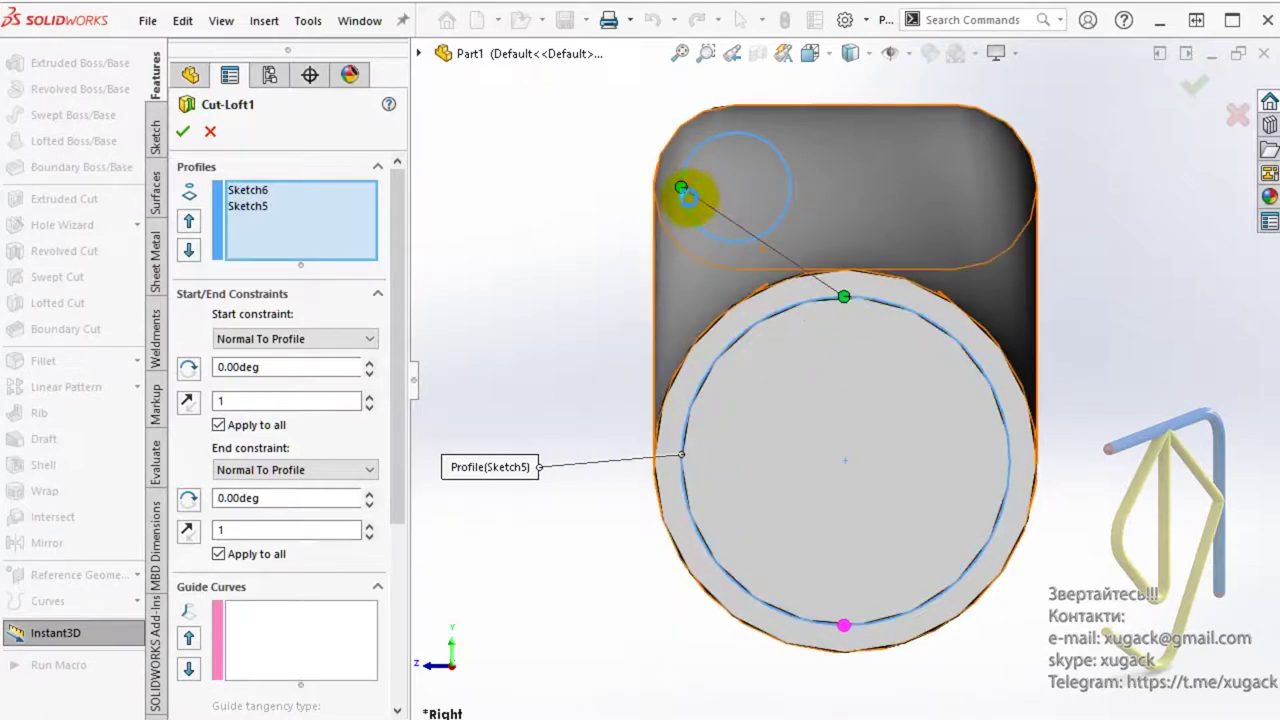
pyautogui.moveTo(686, 191); pyautogui.dragTo(681, 188)
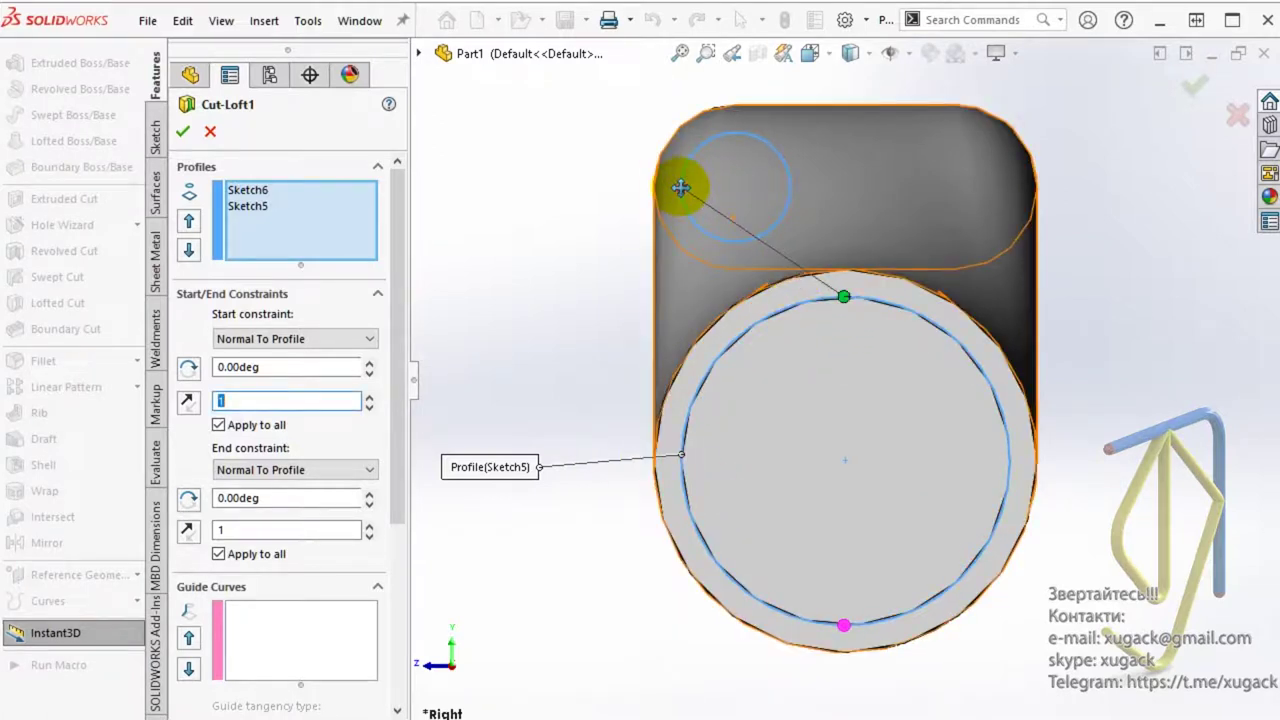
pyautogui.moveTo(844, 296); pyautogui.dragTo(865, 650)
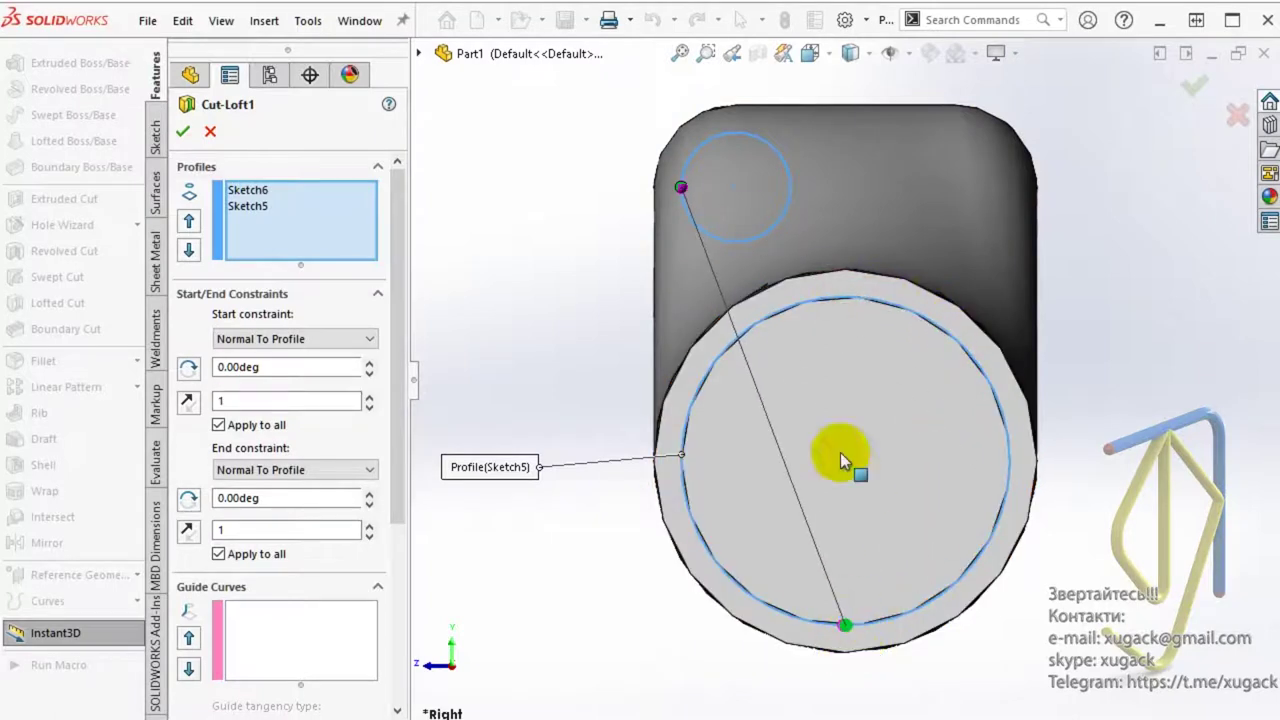
pyautogui.click(682, 192)
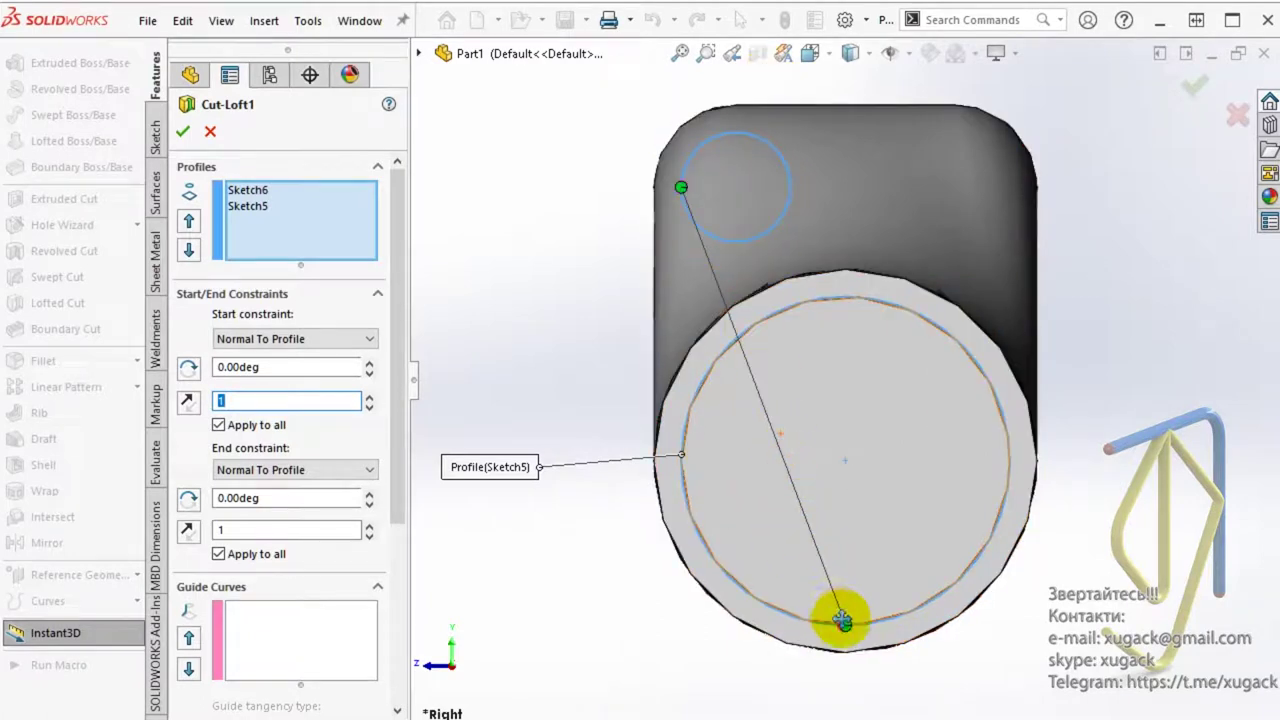
pyautogui.click(847, 627)
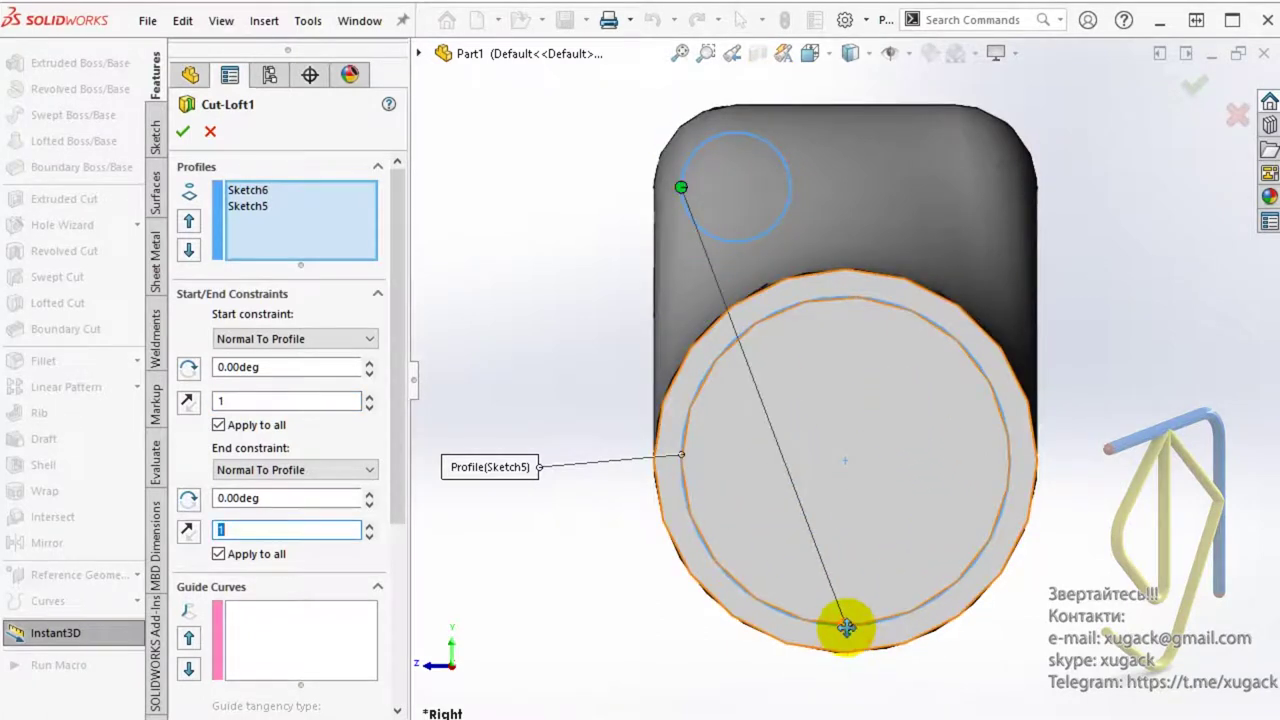
# - Restore the Sketch5-then-Sketch6 order and slide the connector to the inner circle's bottom
pyautogui.click(248, 190)
pyautogui.click(189, 250)
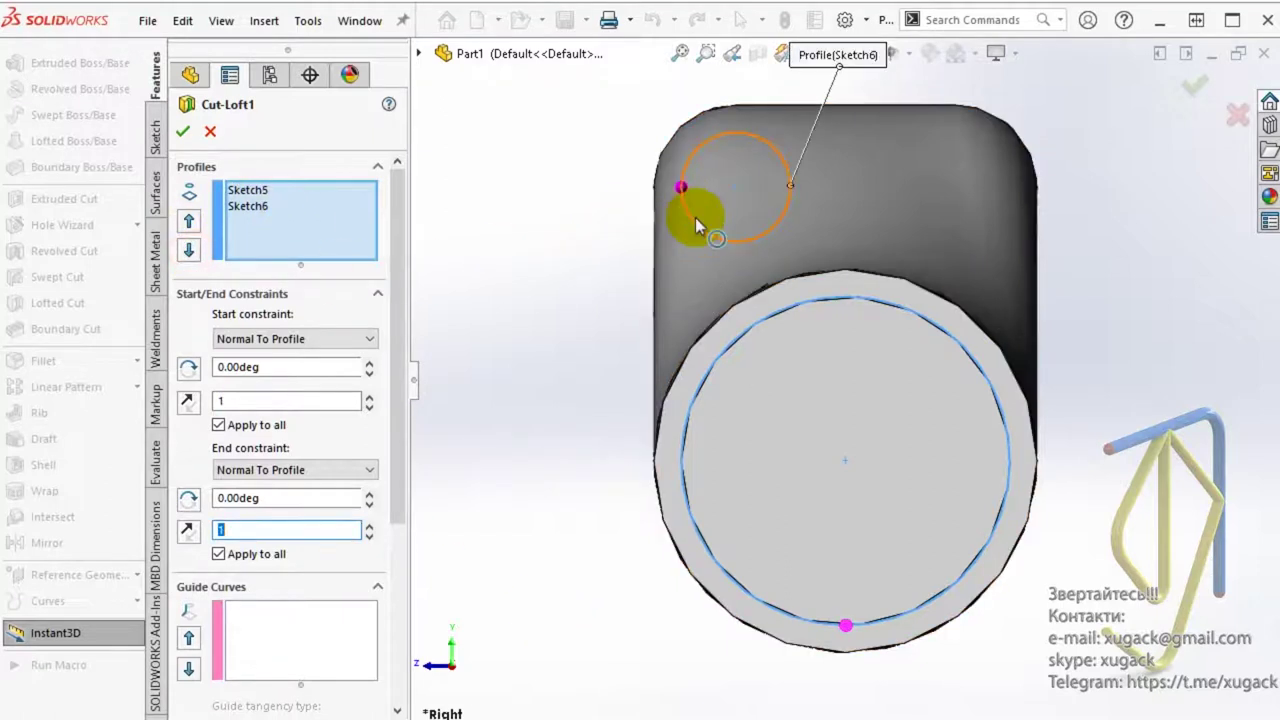
pyautogui.rightClick(695, 218)
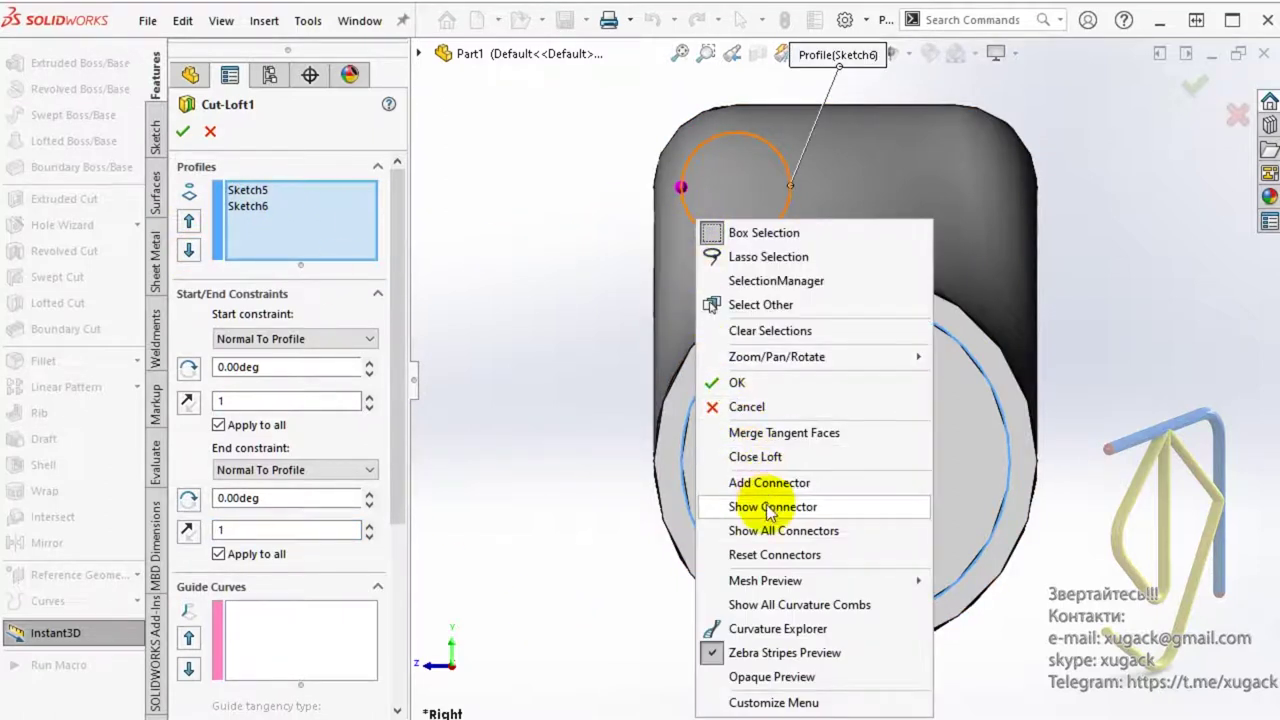
pyautogui.click(766, 503)
pyautogui.moveTo(685, 189); pyautogui.dragTo(681, 188)
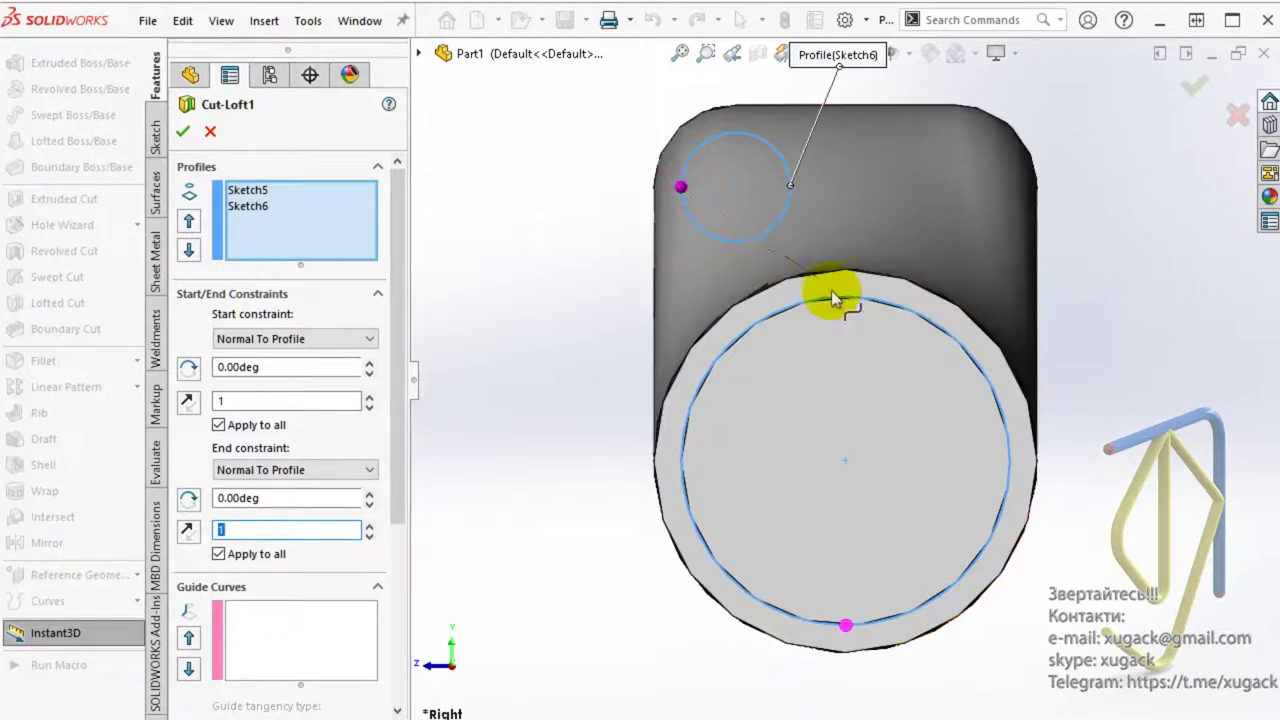
pyautogui.moveTo(845, 298); pyautogui.dragTo(845, 627)
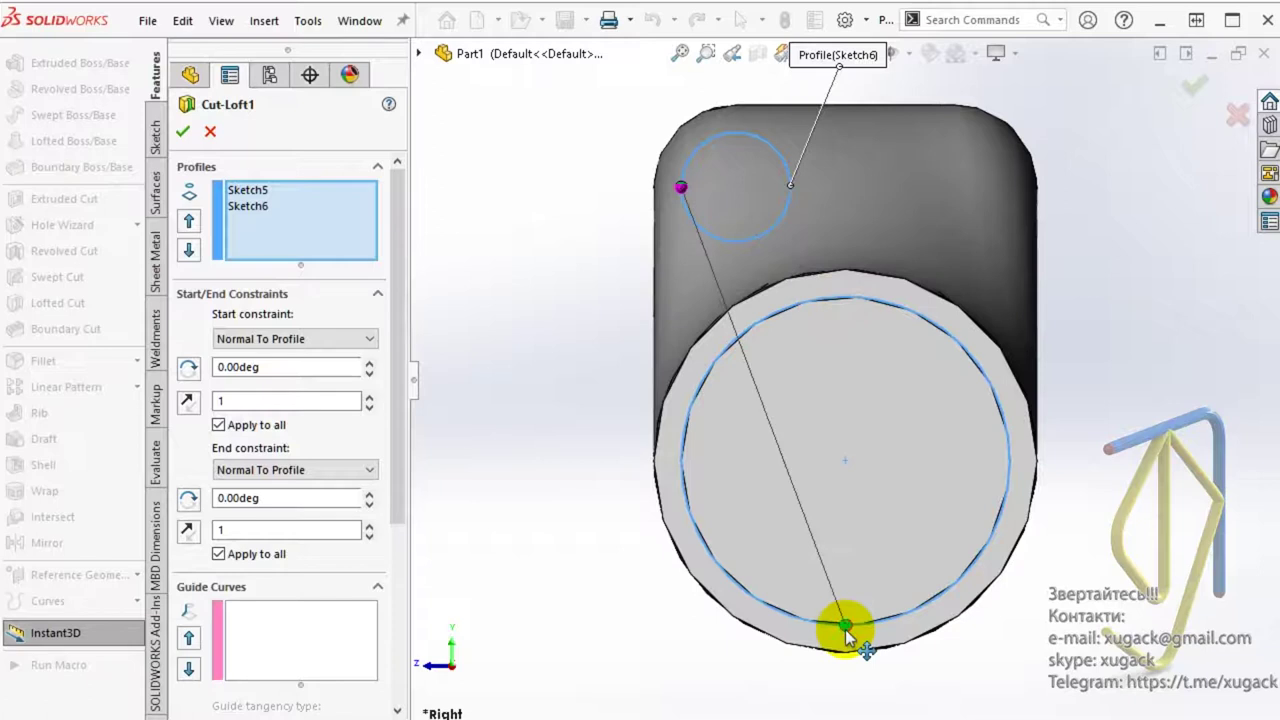
# - Accept the realigned Cut-Loft1 and select Cut-Loft2 for editing
pyautogui.click(673, 212)
pyautogui.moveTo(684, 191)
pyautogui.mouseDown()
pyautogui.moveTo(798, 238)
pyautogui.moveTo(795, 203)
pyautogui.mouseUp()
pyautogui.click(180, 135)
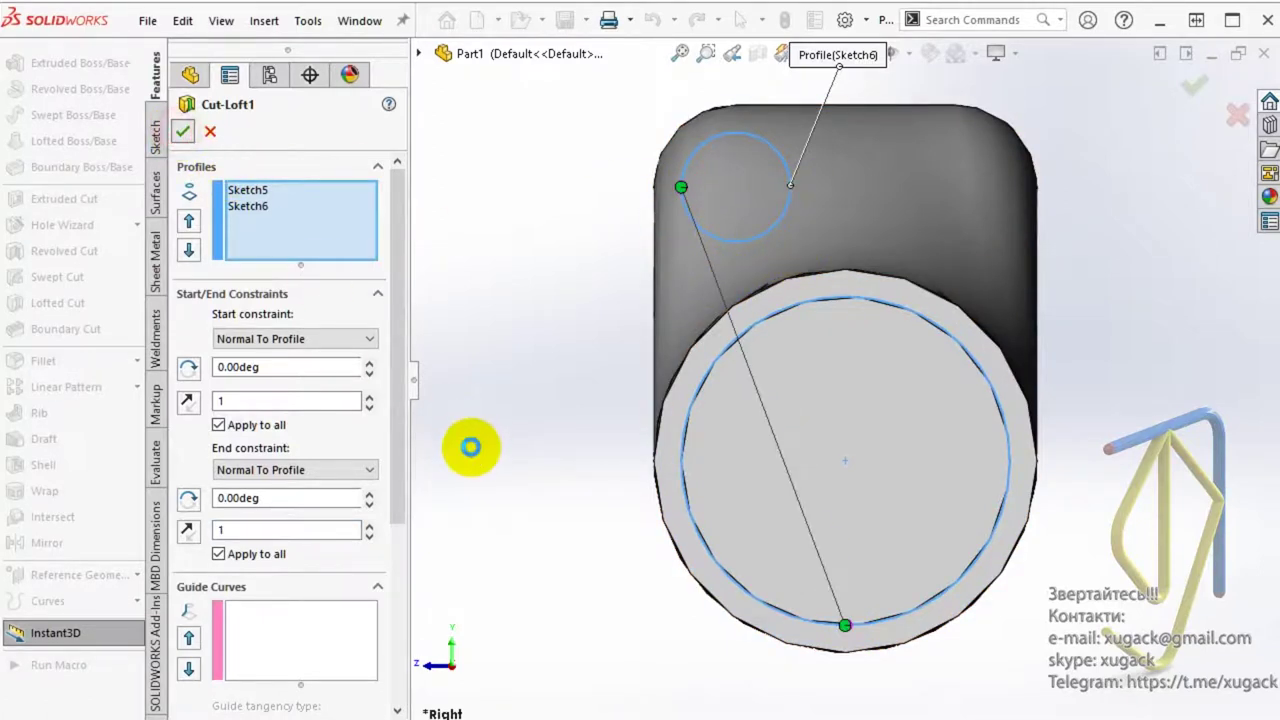
pyautogui.click(230, 436)
# - Open Cut-Loft2, nudge its connectors, and reset them to defaults
pyautogui.click(248, 376)
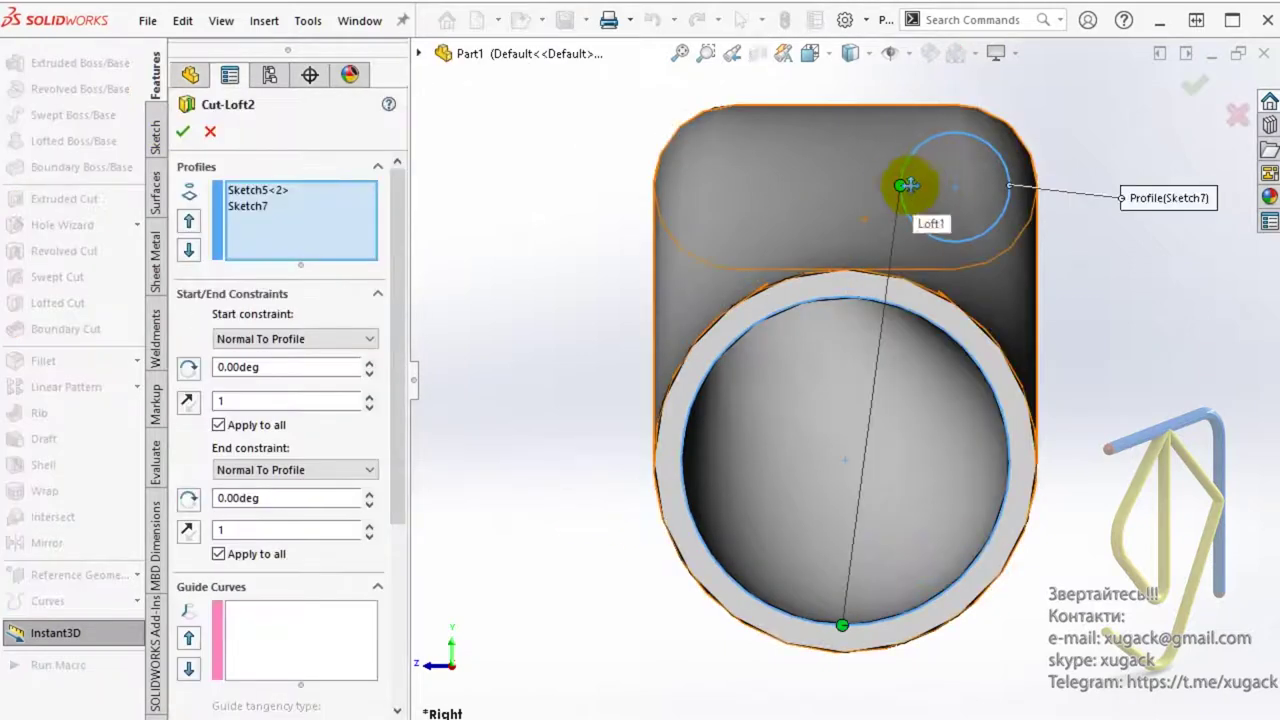
pyautogui.moveTo(903, 193); pyautogui.dragTo(900, 186)
pyautogui.moveTo(845, 628); pyautogui.dragTo(848, 625)
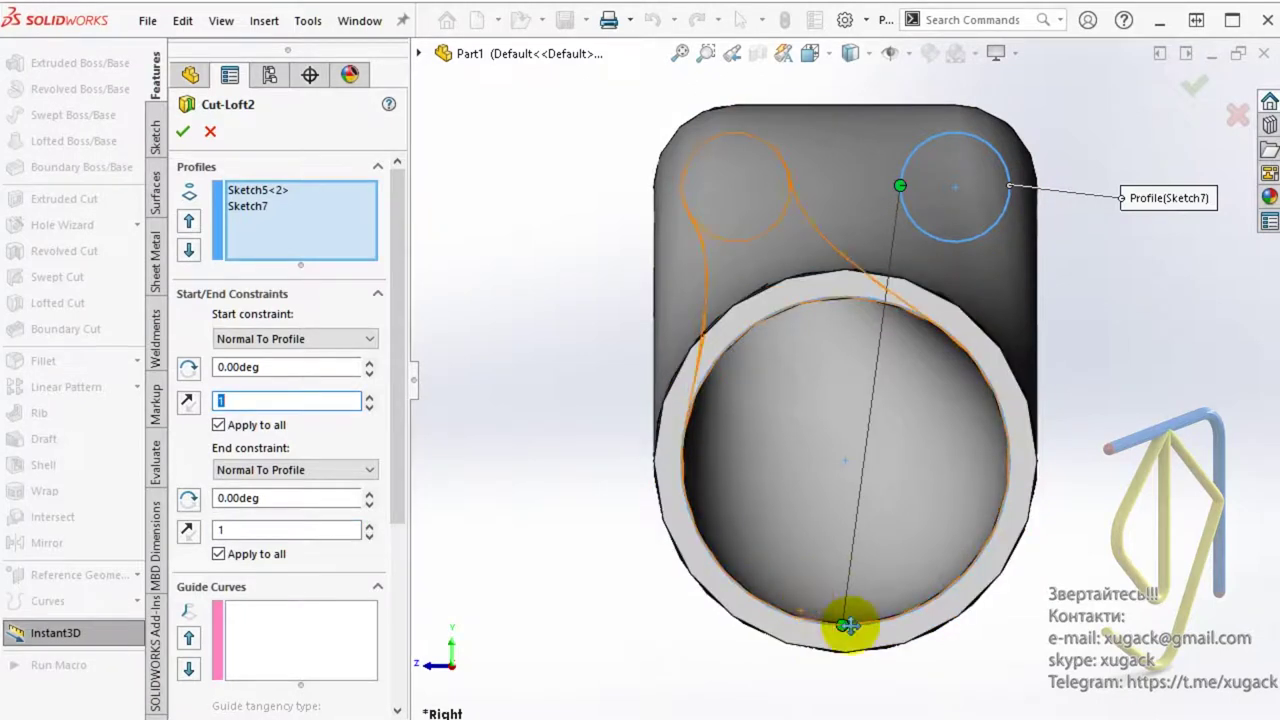
pyautogui.rightClick(849, 625)
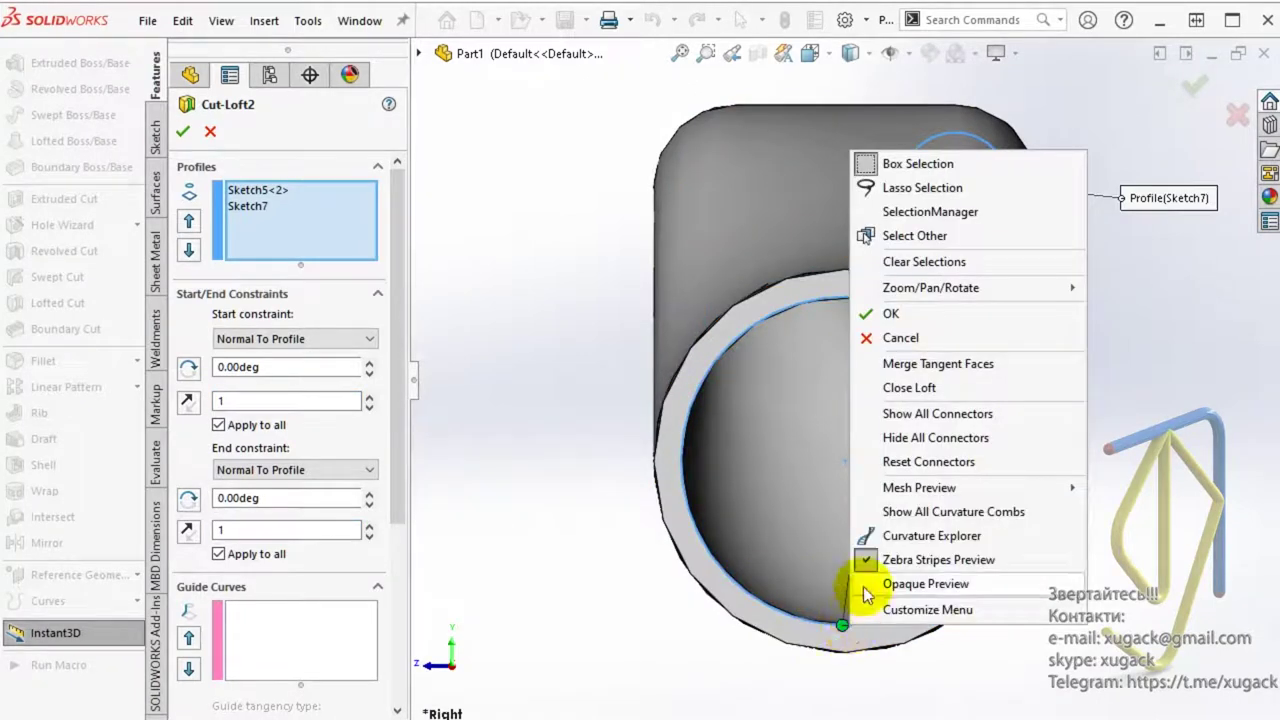
pyautogui.click(940, 460)
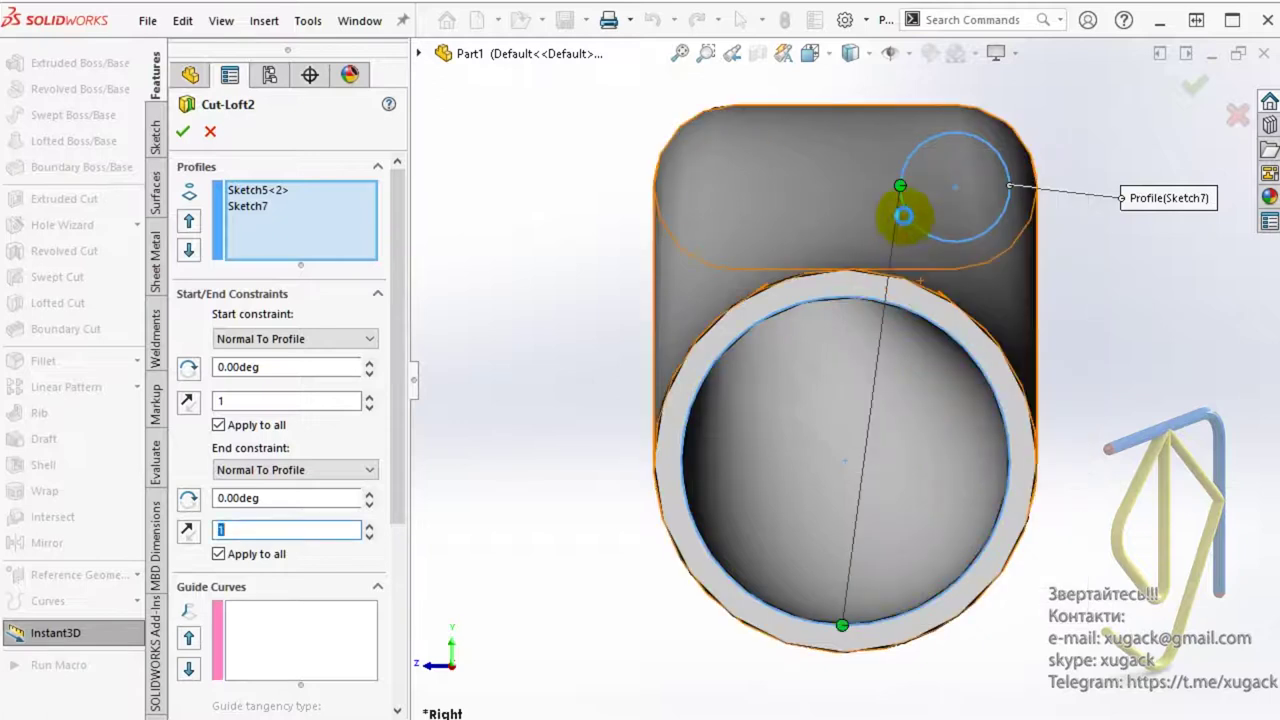
pyautogui.click(189, 250)
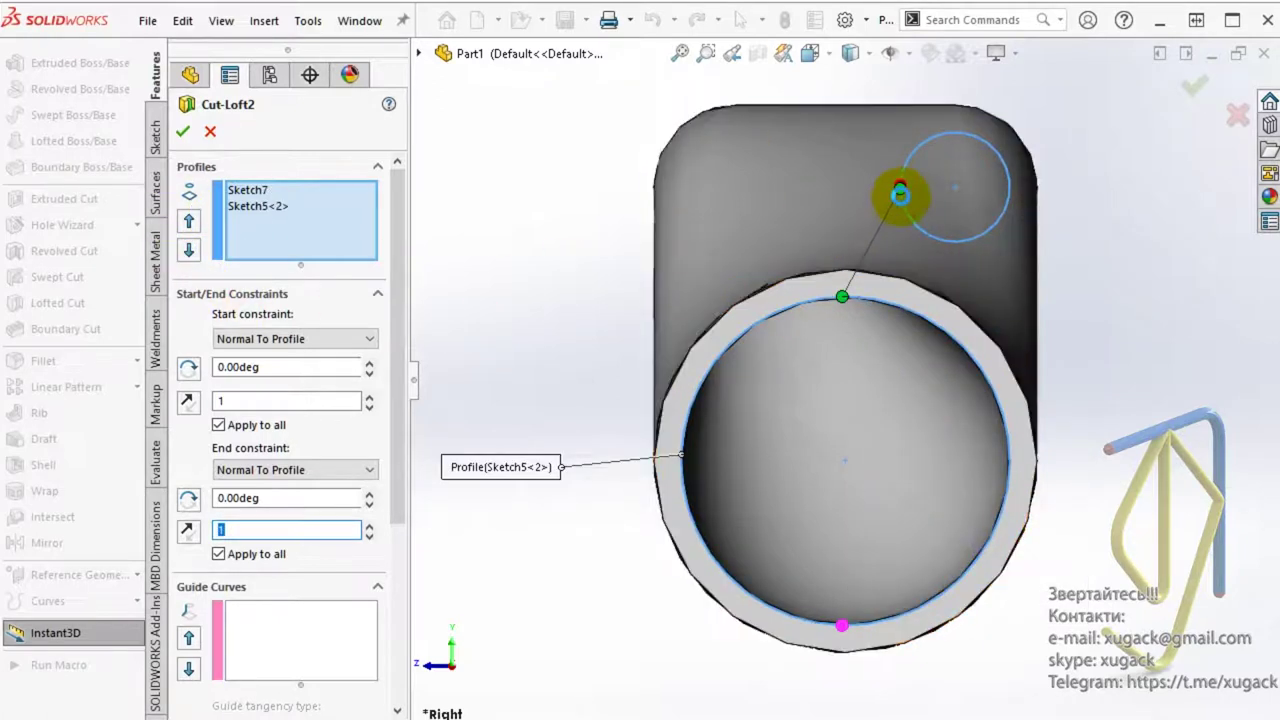
# - Move the inner-circle and small-circle connectors, swap the profile order, and reset connectors again
pyautogui.moveTo(842, 296); pyautogui.dragTo(978, 425)
pyautogui.moveTo(900, 186)
pyautogui.mouseDown()
pyautogui.moveTo(903, 207)
pyautogui.moveTo(949, 248)
pyautogui.mouseUp()
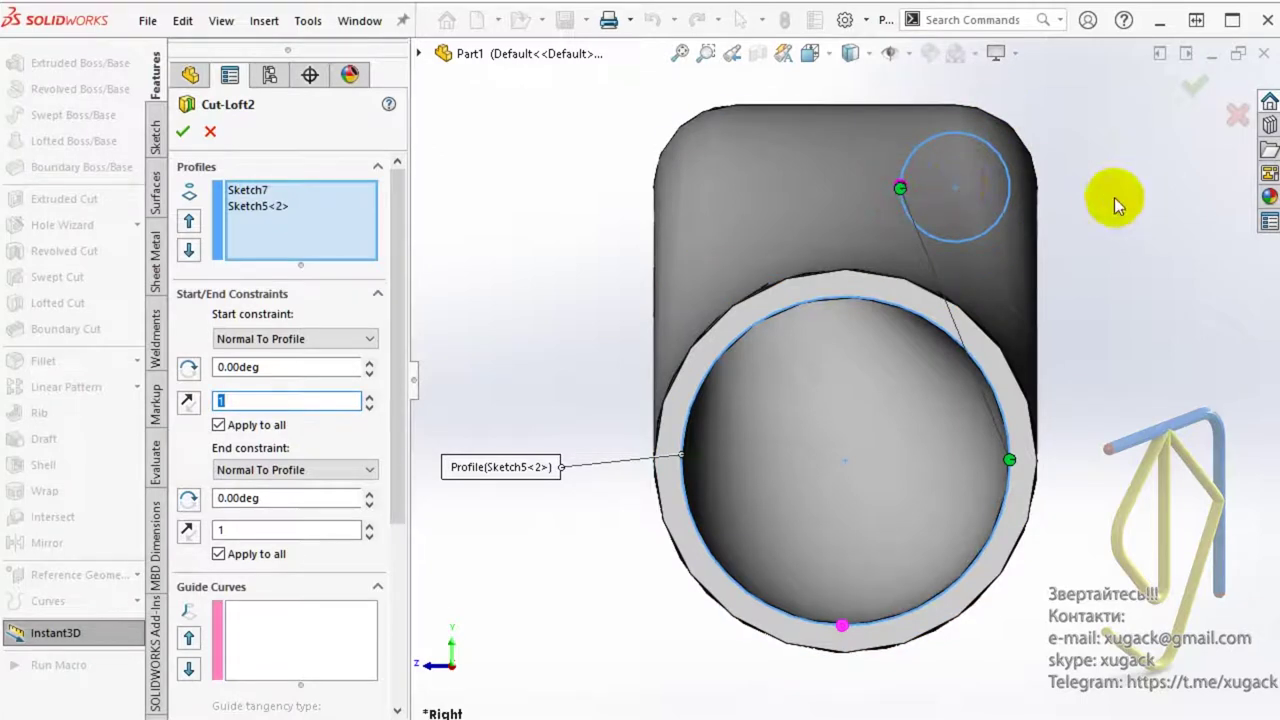
pyautogui.click(190, 248)
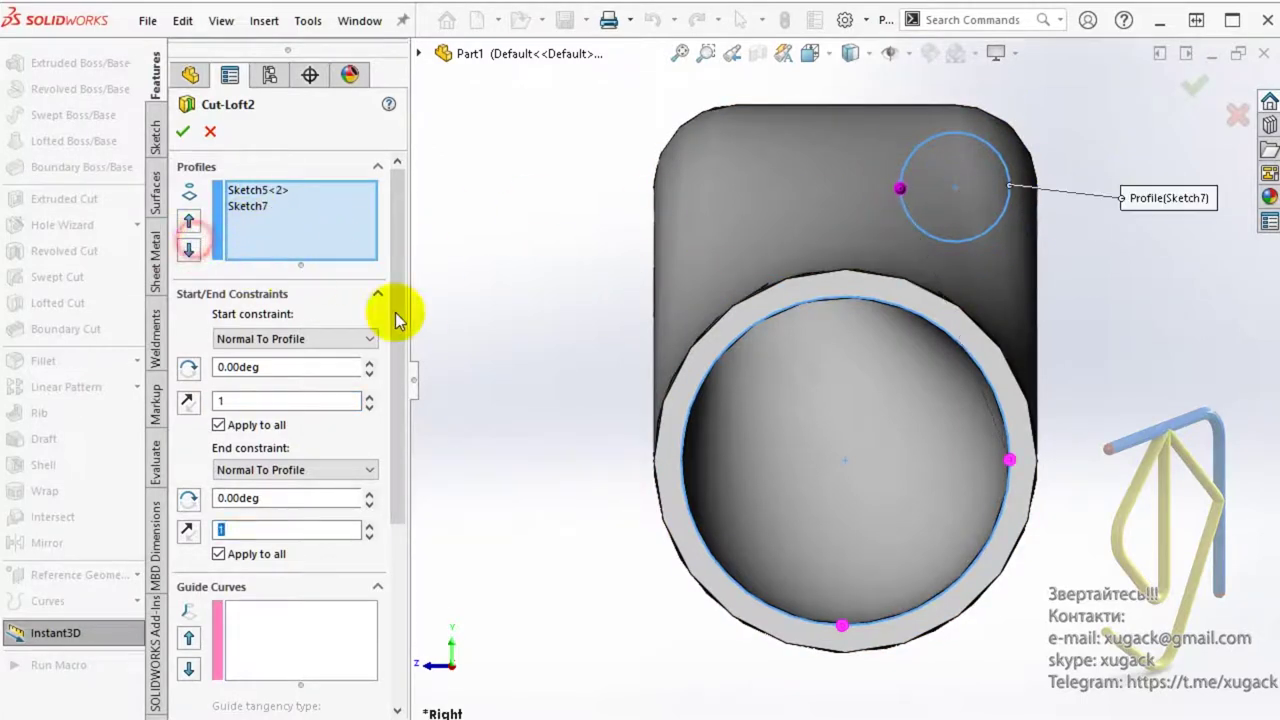
pyautogui.rightClick(957, 244)
pyautogui.click(1052, 580)
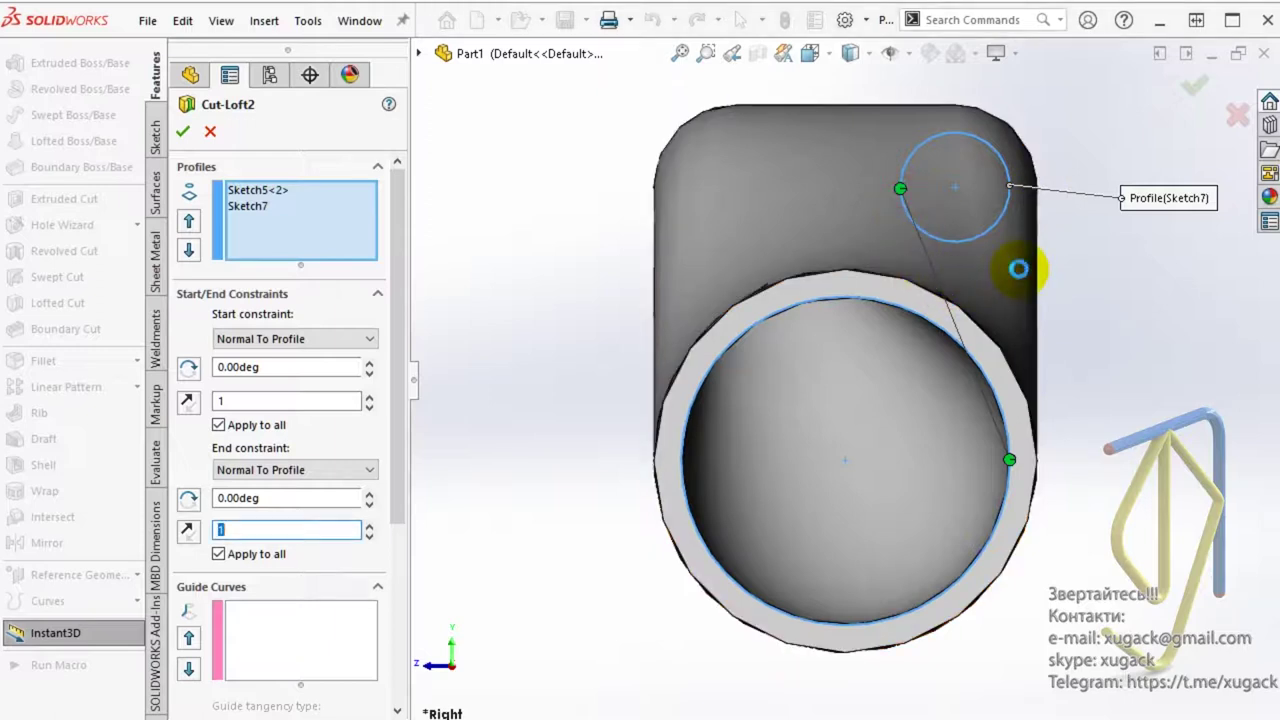
# - Nudge the small circle's connector and set the start tangent length to 10
pyautogui.moveTo(1014, 265); pyautogui.dragTo(817, 286, button='middle')
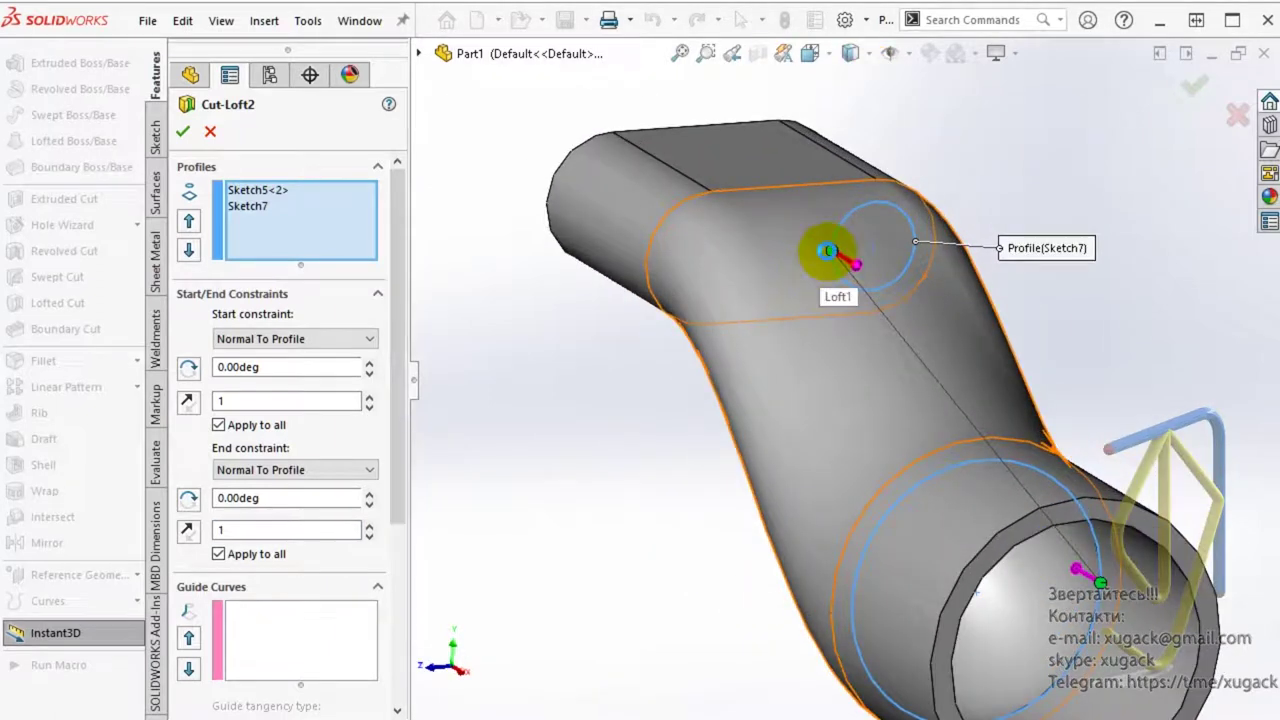
pyautogui.moveTo(833, 254)
pyautogui.mouseDown()
pyautogui.moveTo(954, 347)
pyautogui.moveTo(840, 260)
pyautogui.mouseUp()
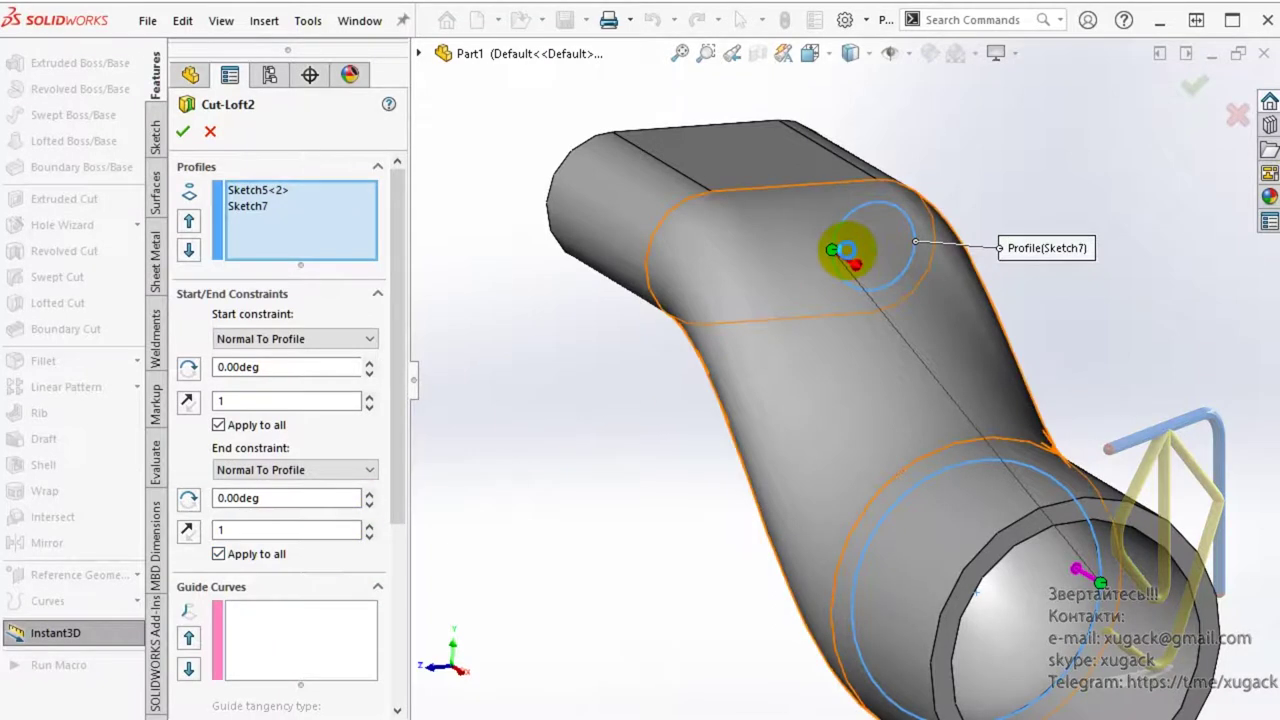
pyautogui.click(855, 264)
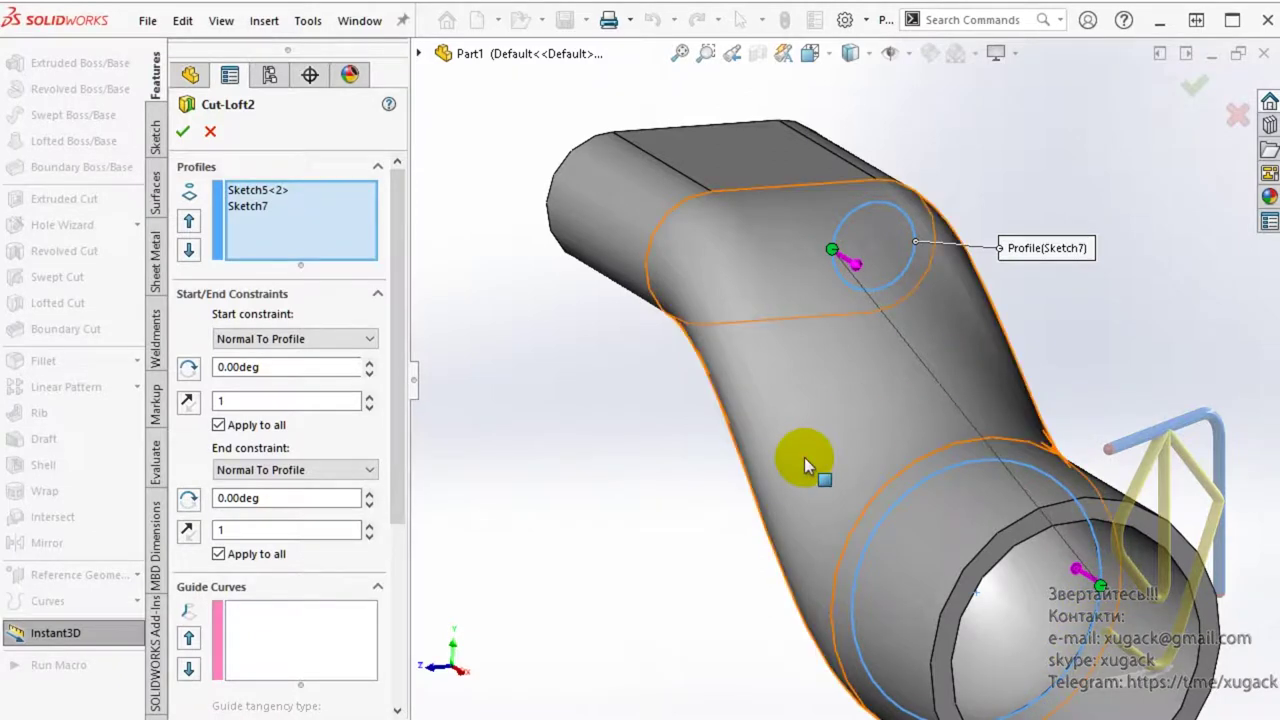
pyautogui.scroll(5, 870, 460)
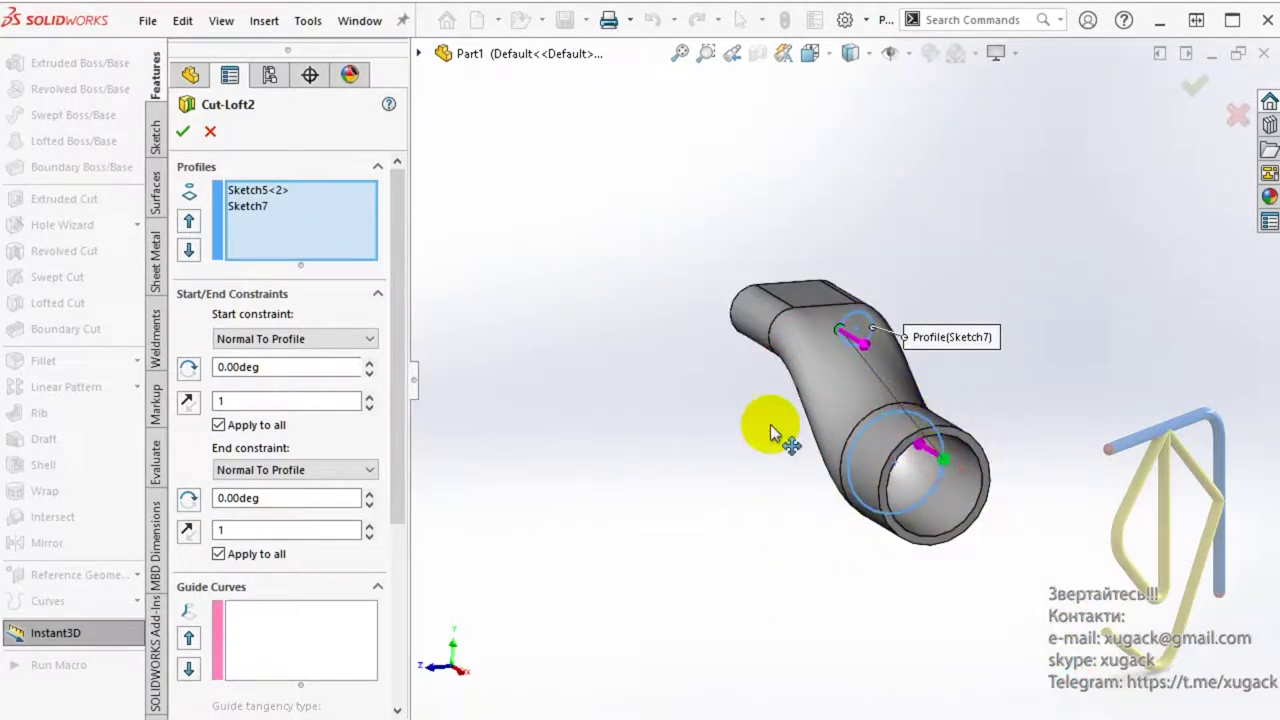
# - Adjust the tube-end connector and bring up the profile and connector options
pyautogui.moveTo(858, 378); pyautogui.dragTo(990, 490, button='middle')
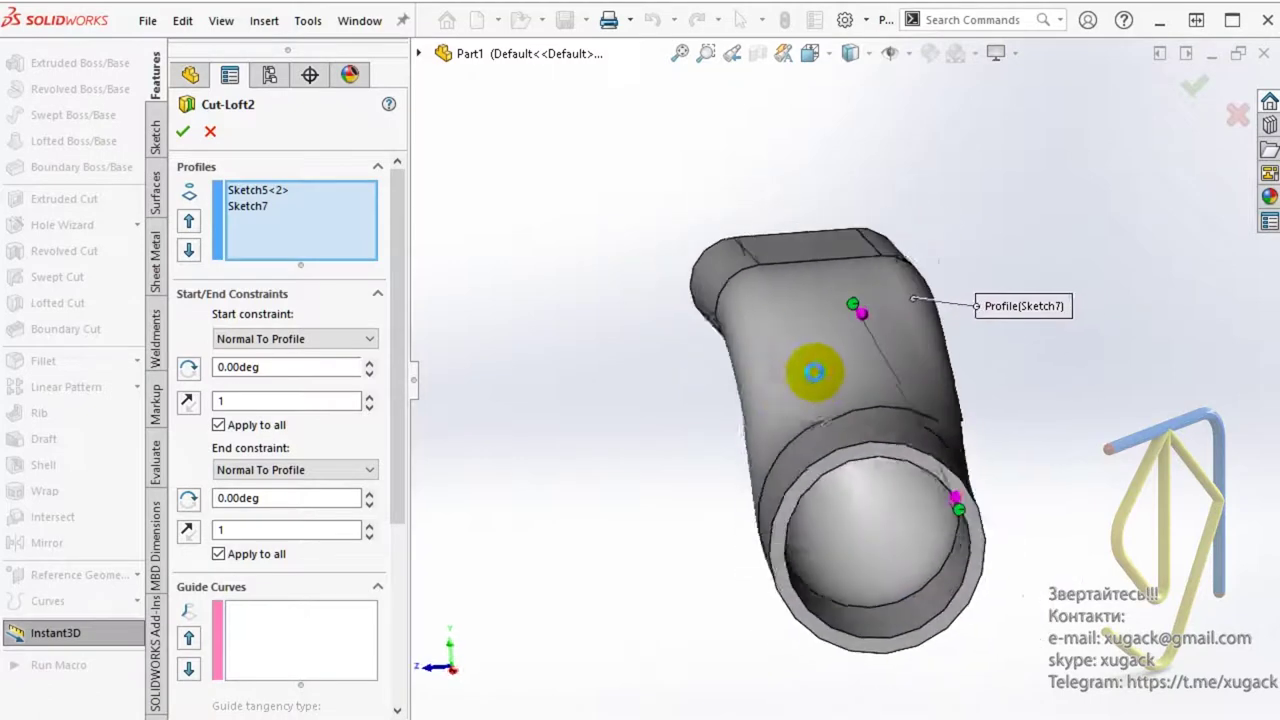
pyautogui.moveTo(966, 487); pyautogui.dragTo(968, 487)
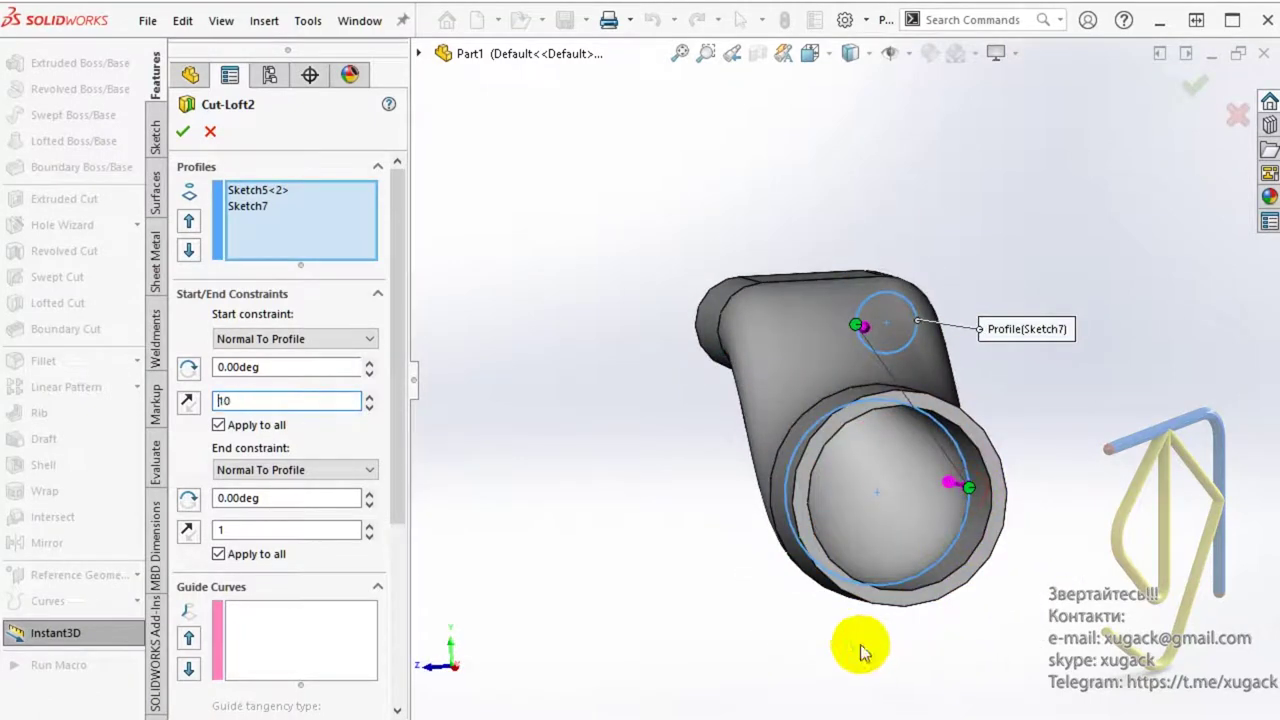
pyautogui.rightClick(288, 244)
pyautogui.click(614, 372)
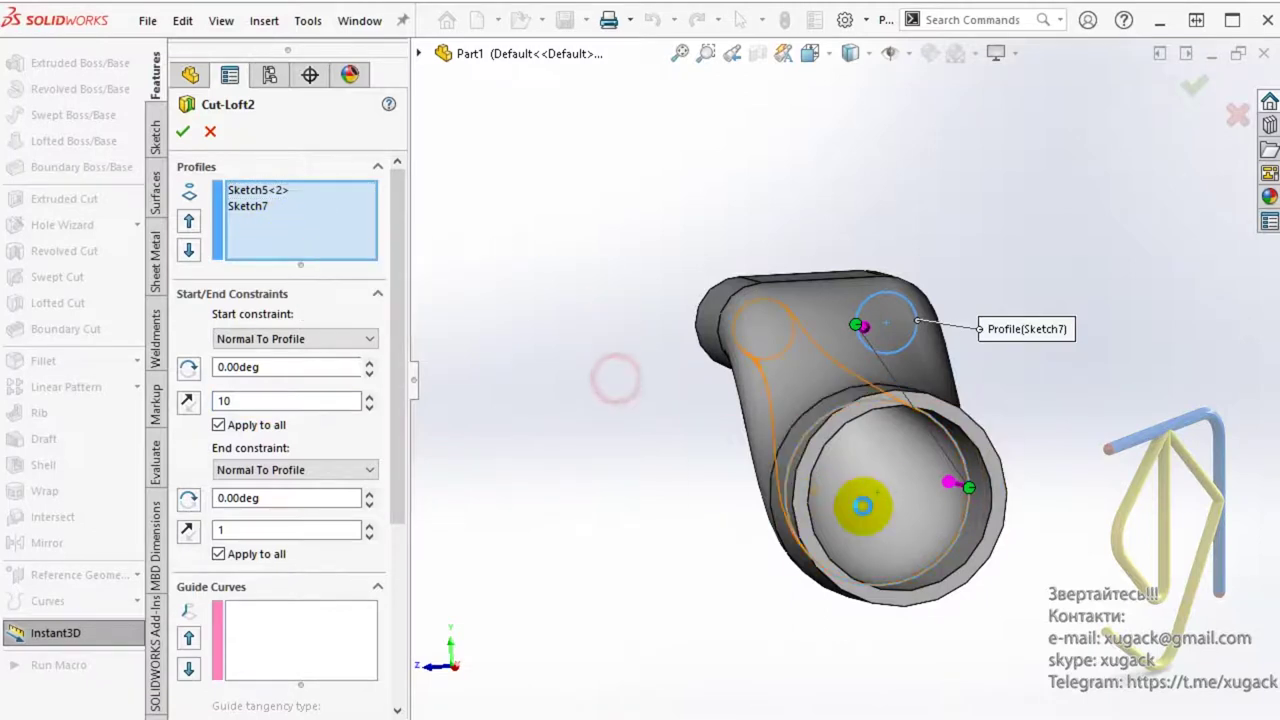
pyautogui.rightClick(973, 495)
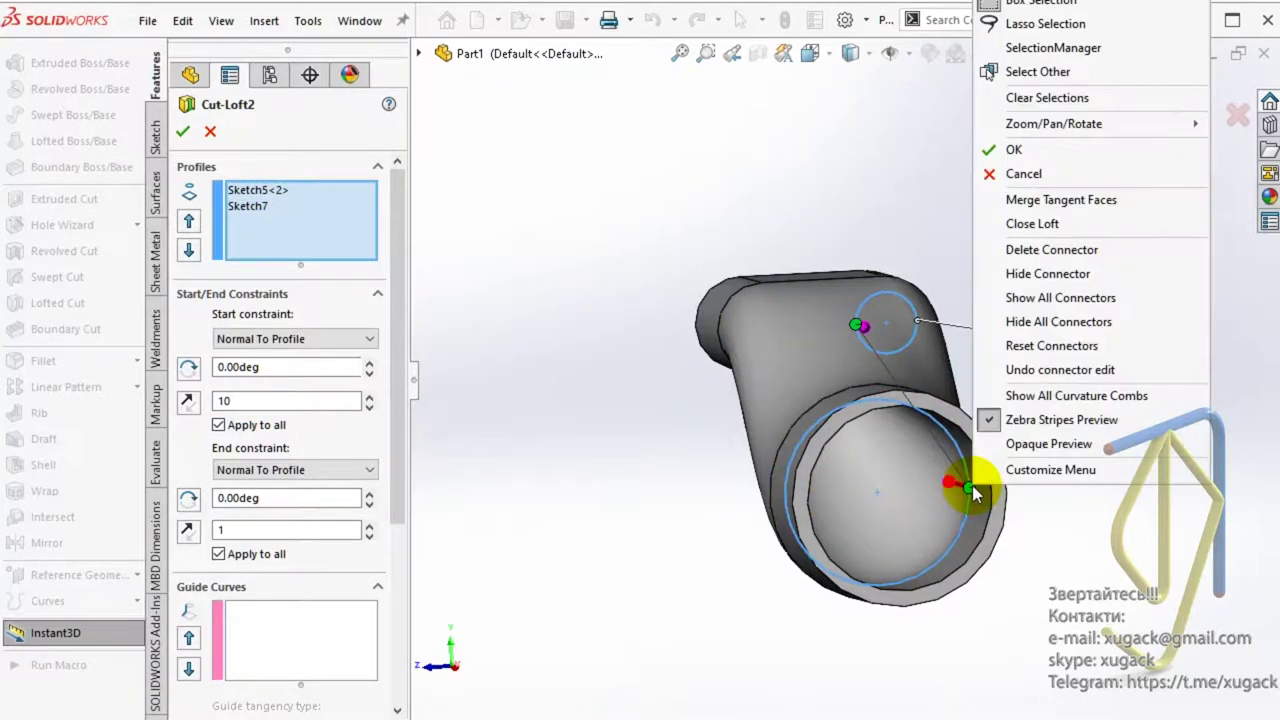
# - Reset the loft connectors and realign them to the small circle's right edge, entering tangent length 10
pyautogui.click(1075, 372)
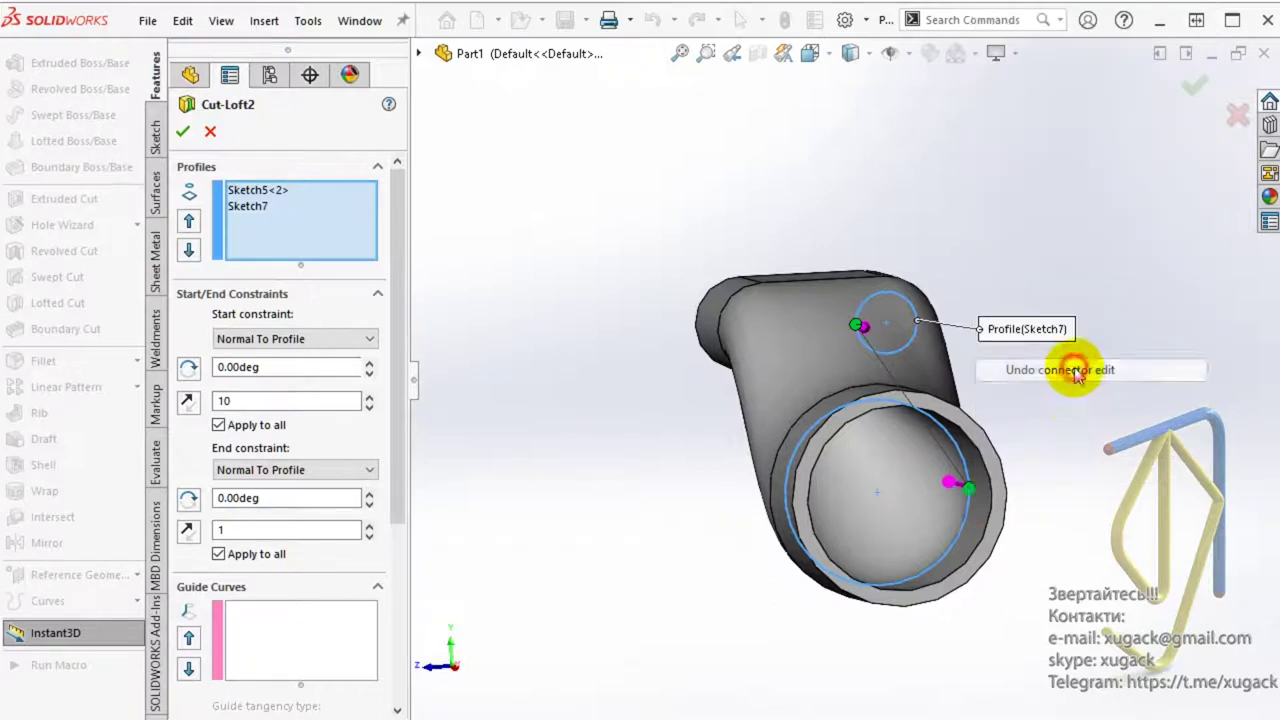
pyautogui.rightClick(968, 495)
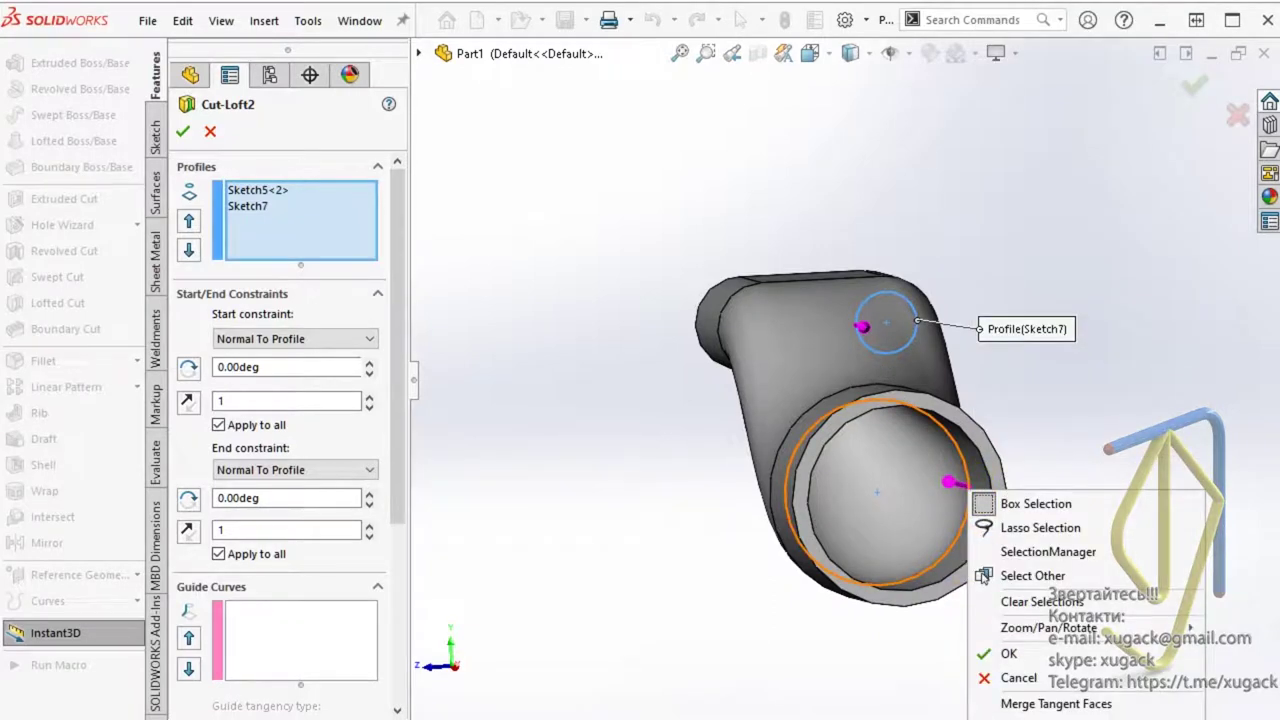
pyautogui.click(1050, 678)
pyautogui.click(970, 500)
pyautogui.moveTo(970, 495)
pyautogui.mouseDown()
pyautogui.moveTo(913, 601)
pyautogui.moveTo(858, 325)
pyautogui.mouseUp()
pyautogui.scroll(-3, 858, 325)
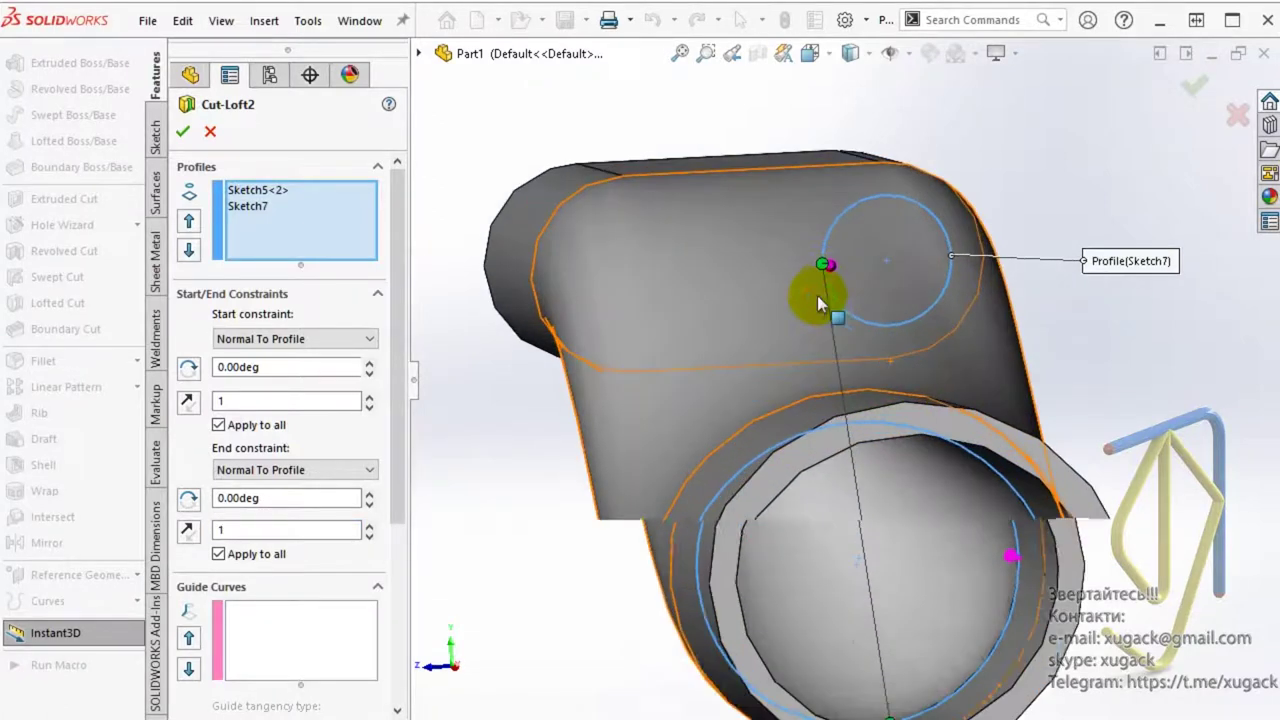
pyautogui.write('10')
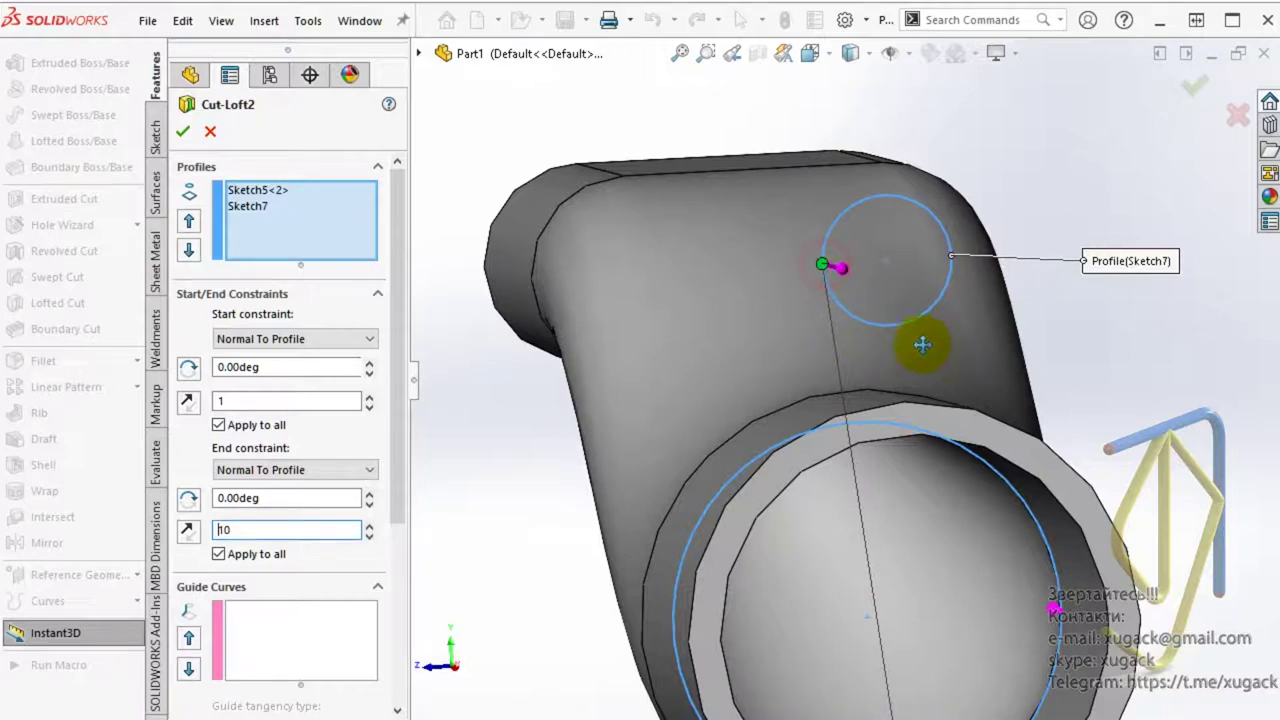
pyautogui.moveTo(838, 231); pyautogui.dragTo(978, 253)
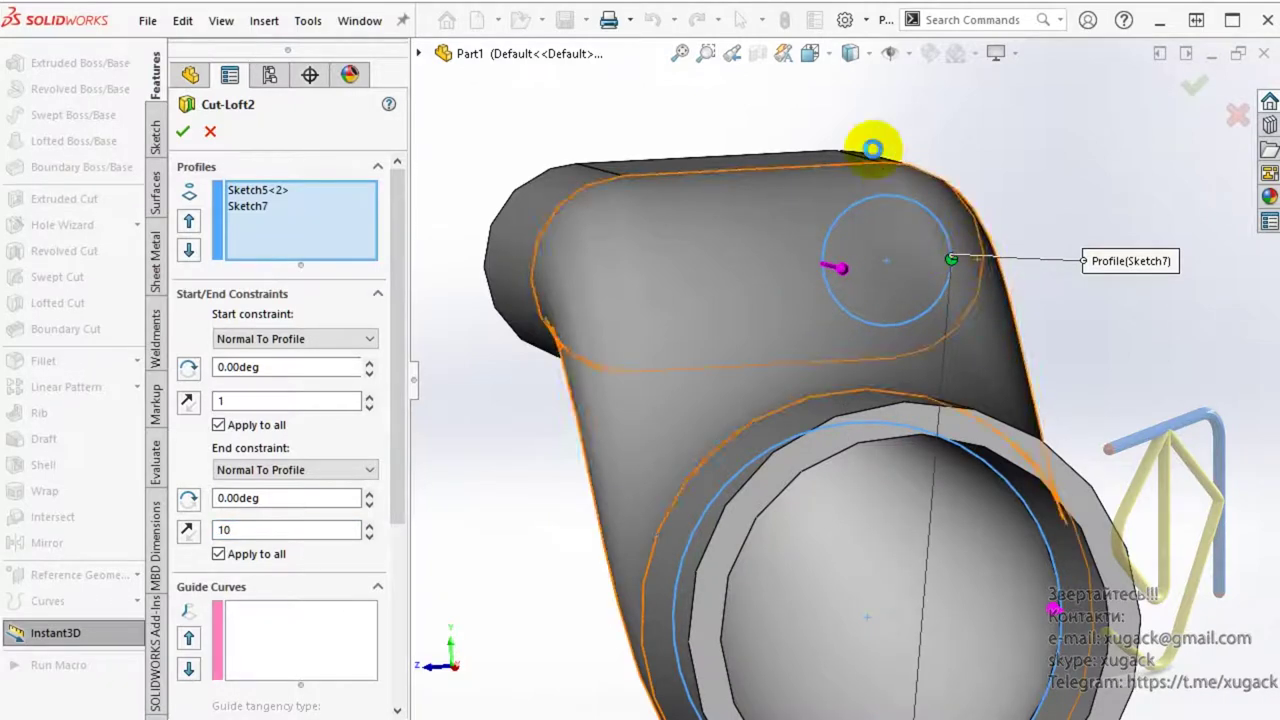
# - Change the display style and preview Cut-Loft2 with end tangent length 10, which causes a rebuild error
pyautogui.click(818, 54)
pyautogui.click(874, 143)
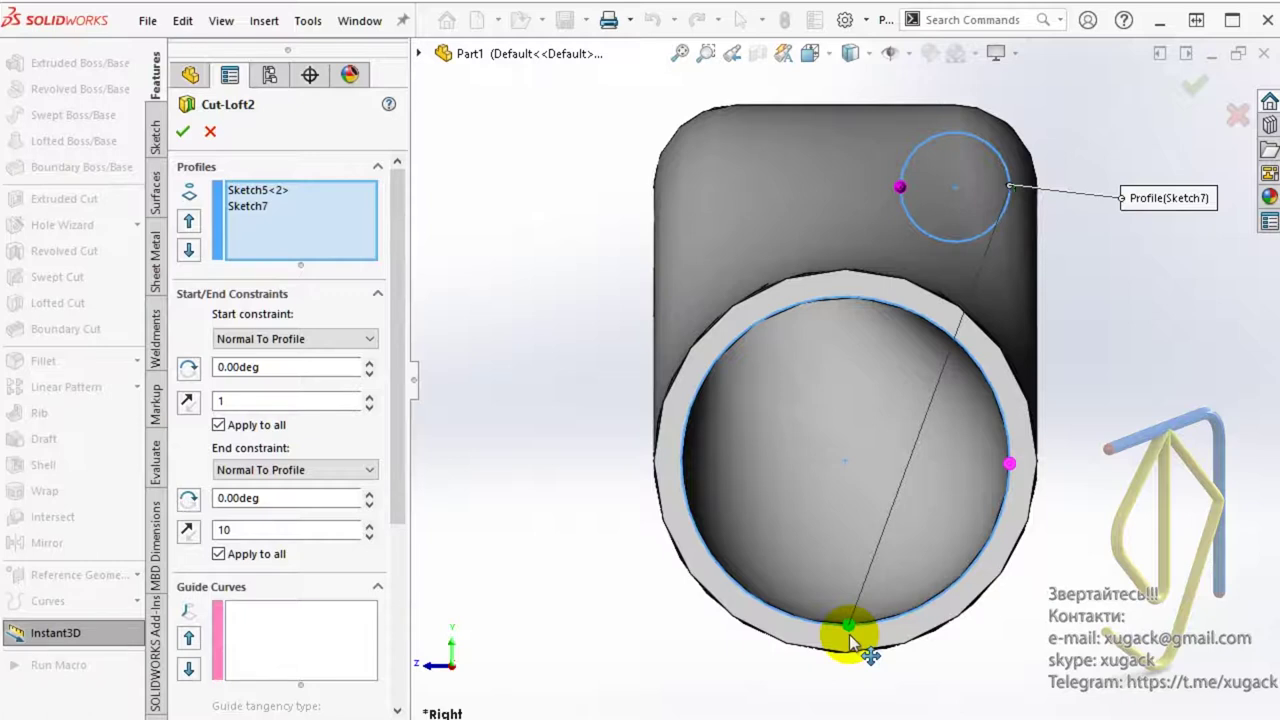
pyautogui.click(1192, 90)
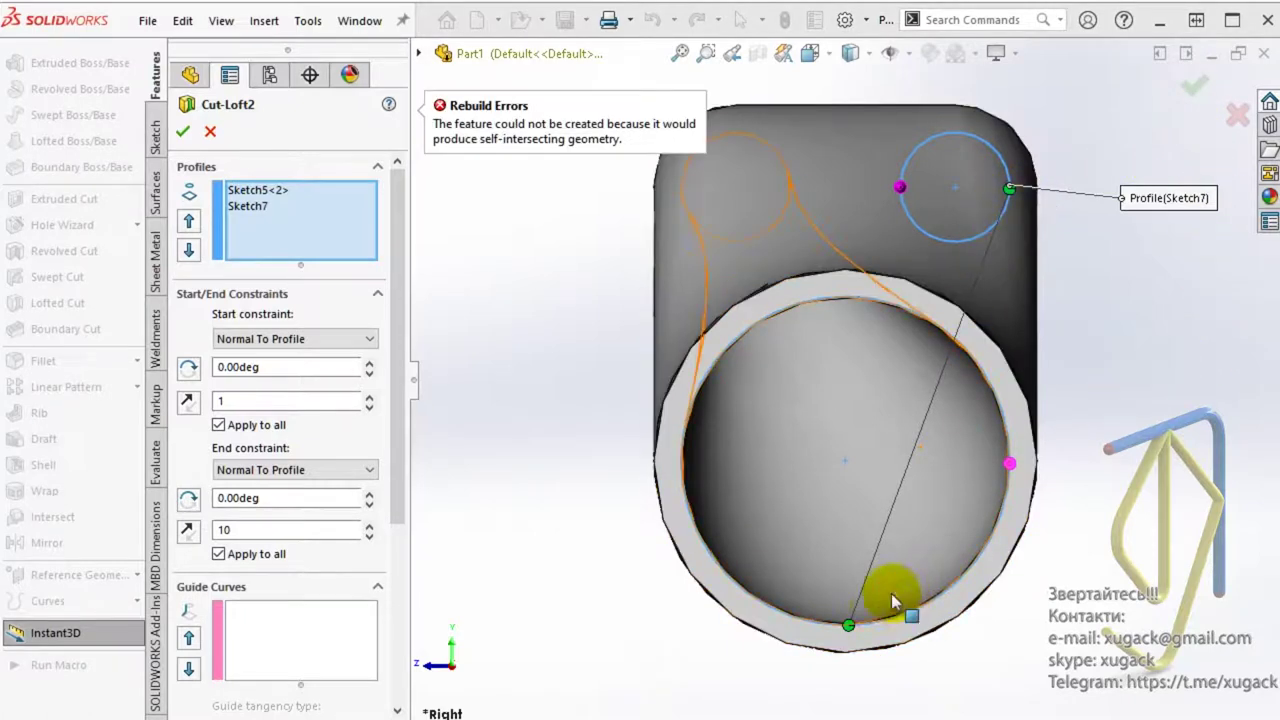
pyautogui.moveTo(843, 466)
pyautogui.mouseDown(button='middle')
pyautogui.moveTo(910, 520)
pyautogui.moveTo(894, 514)
pyautogui.mouseUp(button='middle')
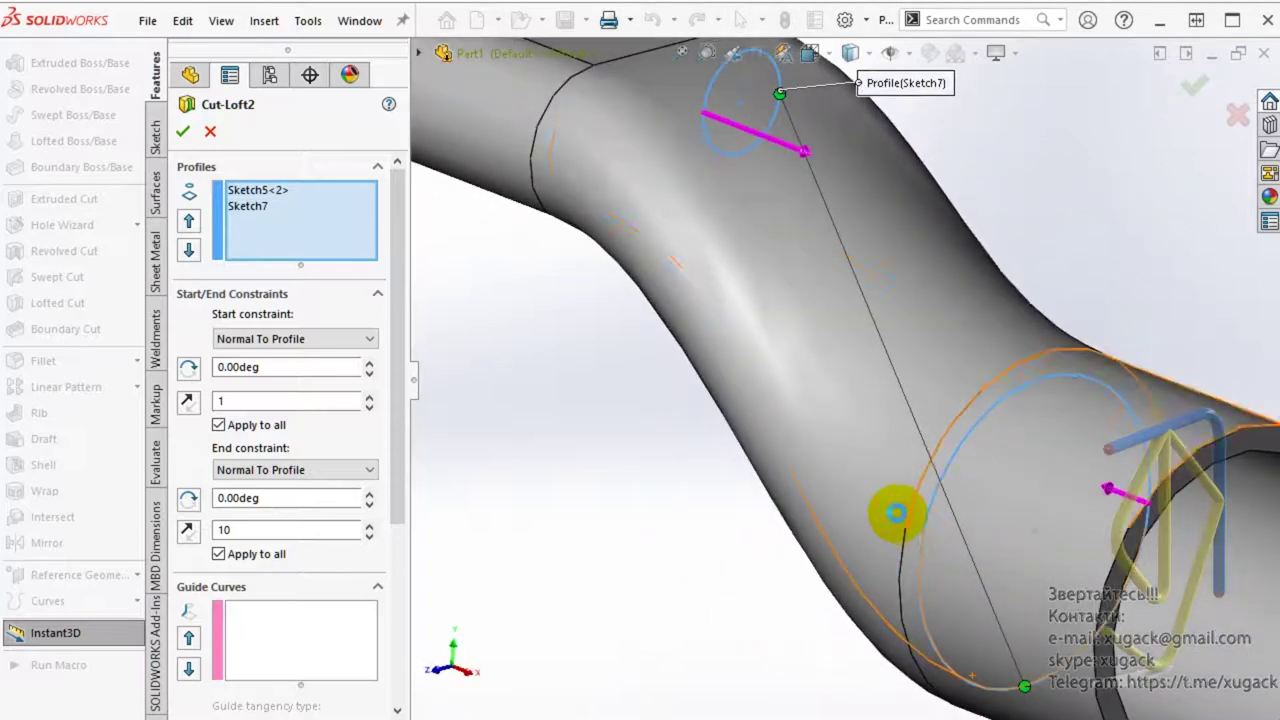
pyautogui.scroll(-3, 960, 620)
pyautogui.moveTo(978, 601); pyautogui.dragTo(734, 538, button='middle')
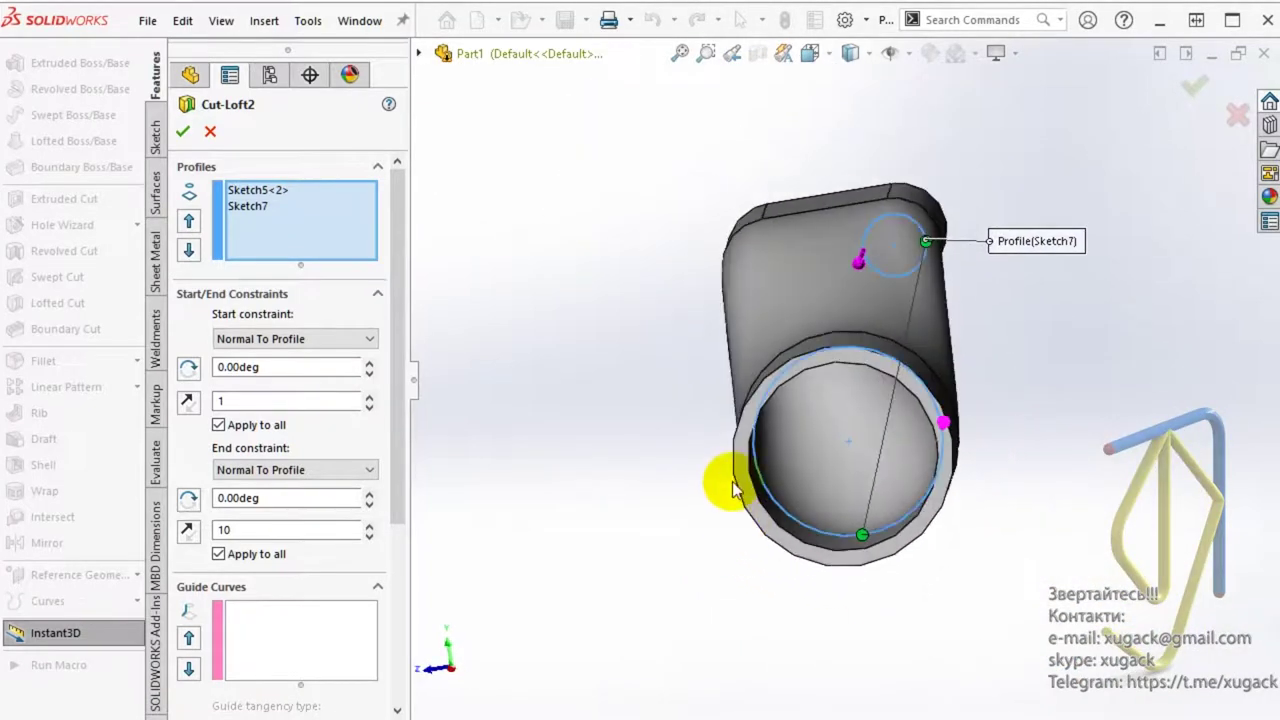
pyautogui.moveTo(729, 471); pyautogui.dragTo(757, 434, button='middle')
# - Set both start and end tangent lengths back to 1 and confirm Cut-Loft2
pyautogui.doubleClick(246, 530)
pyautogui.write('1')
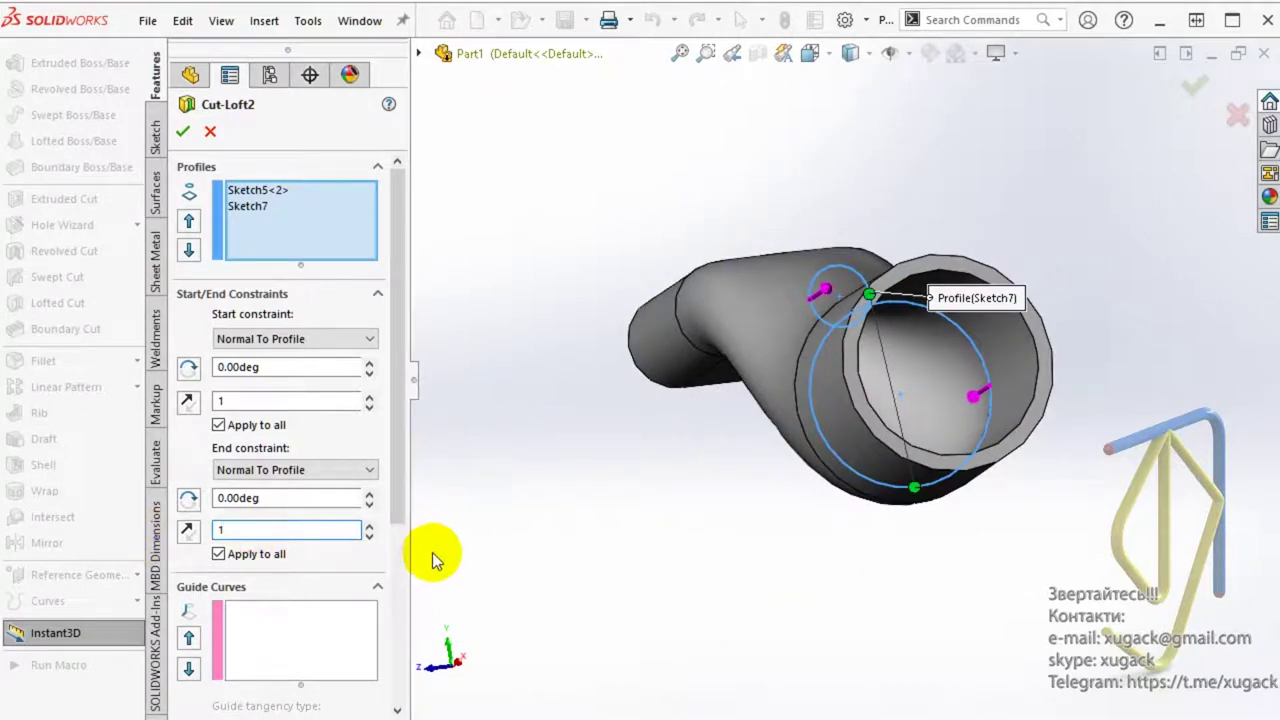
pyautogui.moveTo(586, 571); pyautogui.dragTo(618, 594, button='middle')
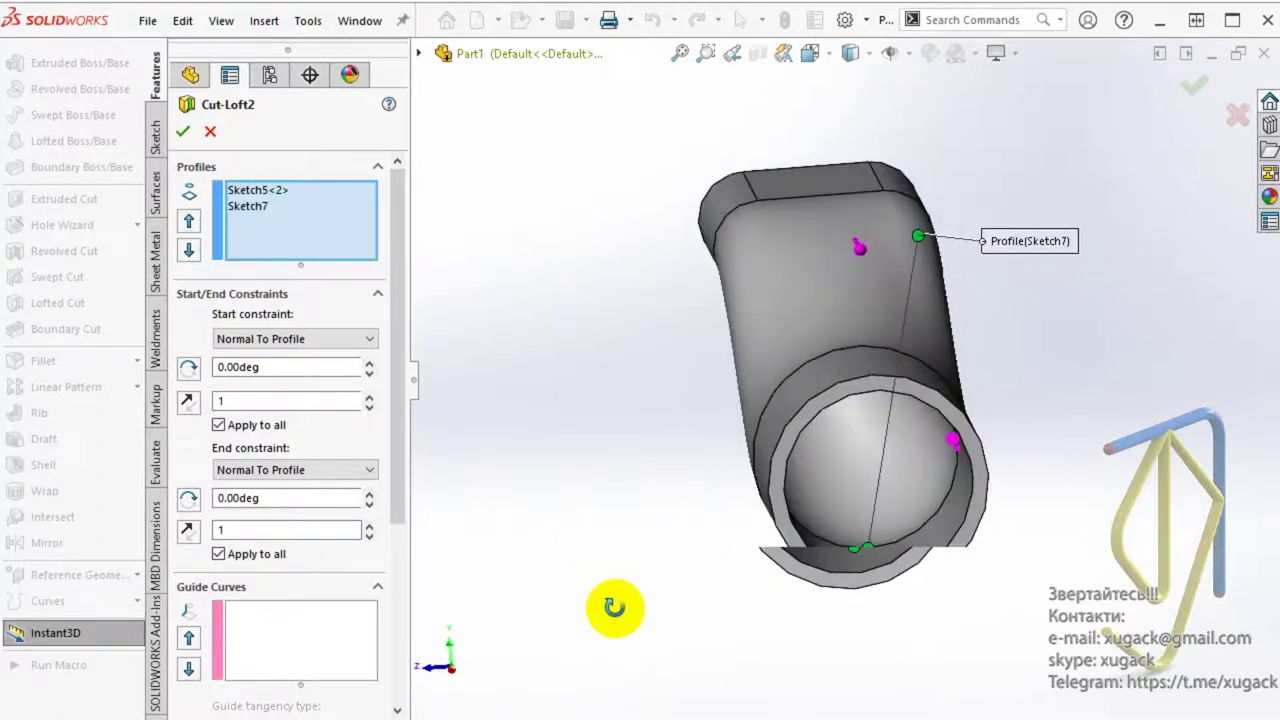
pyautogui.click(306, 400)
pyautogui.click(183, 133)
pyautogui.moveTo(709, 449); pyautogui.dragTo(667, 508, button='middle')
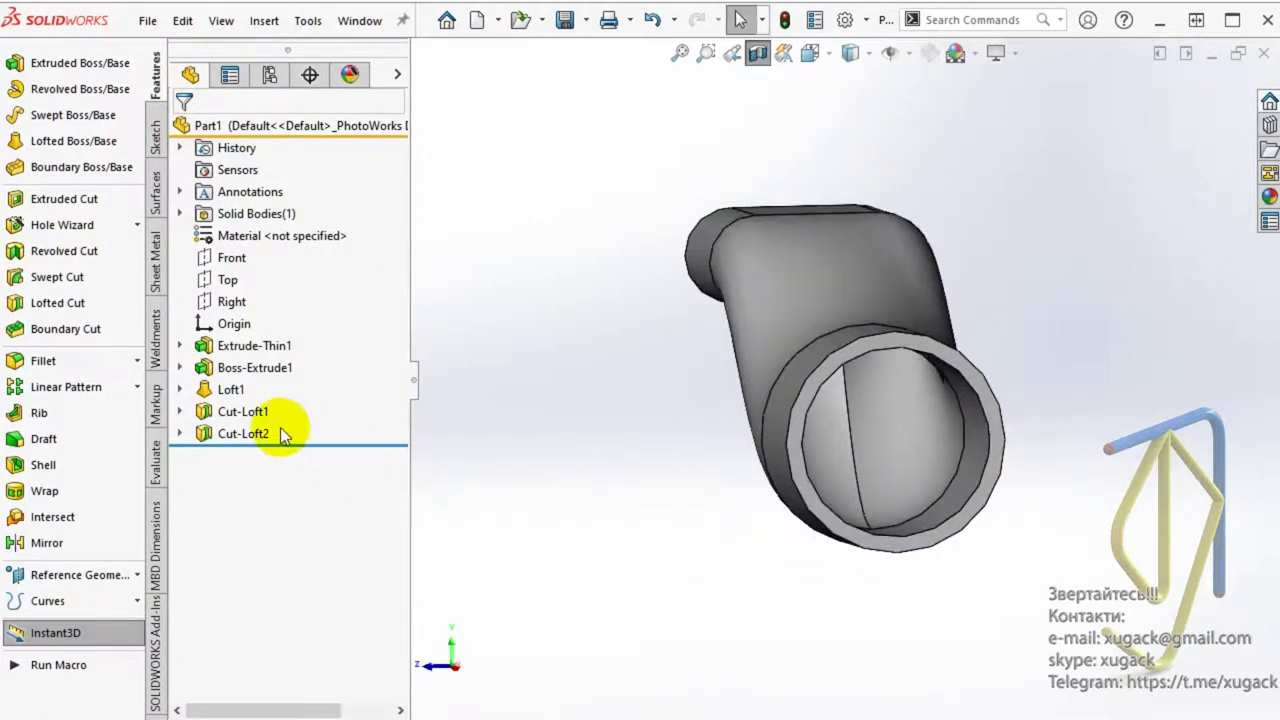
# - Review Cut-Loft1 and Cut-Loft2 settings without changing them
pyautogui.click(253, 415)
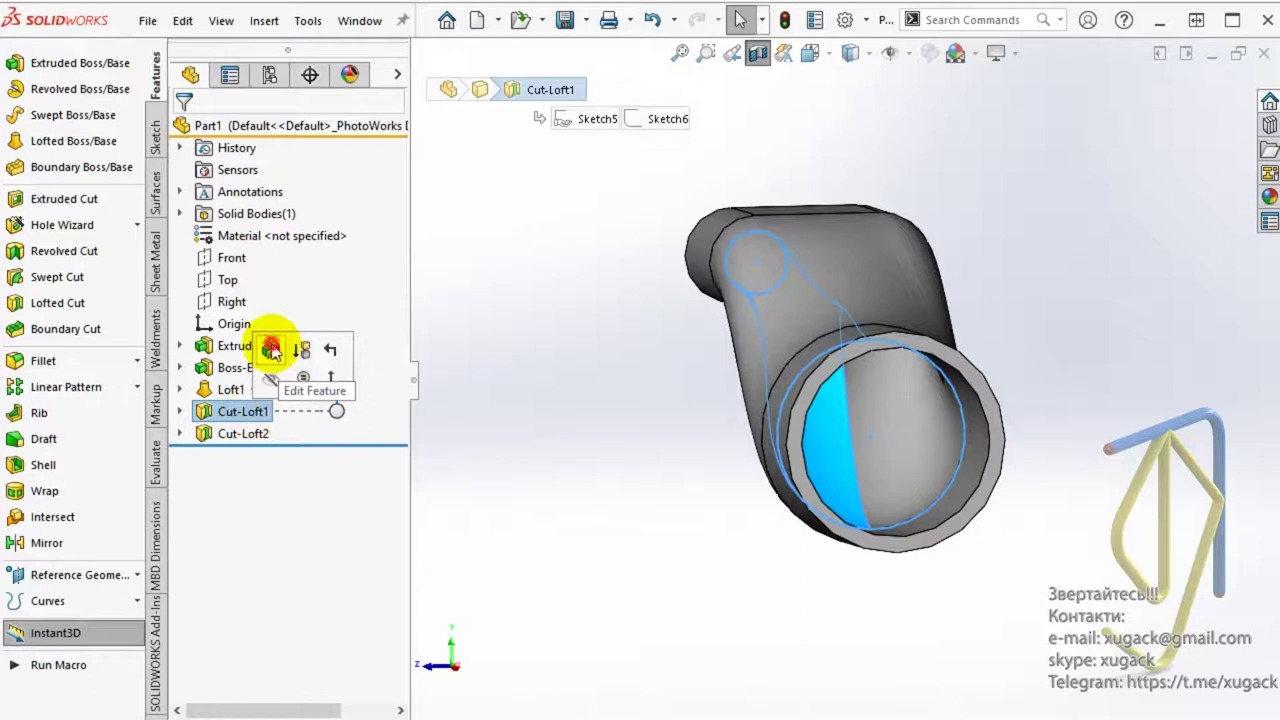
pyautogui.click(272, 347)
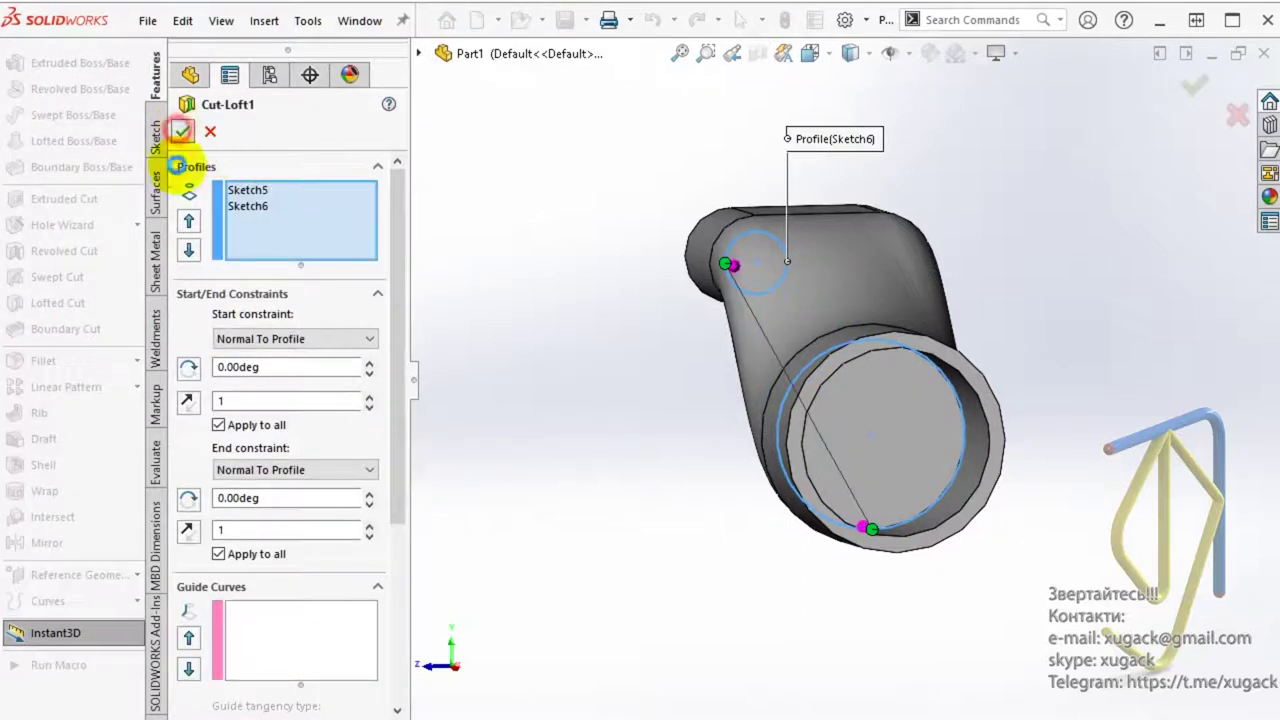
pyautogui.click(183, 131)
pyautogui.click(256, 436)
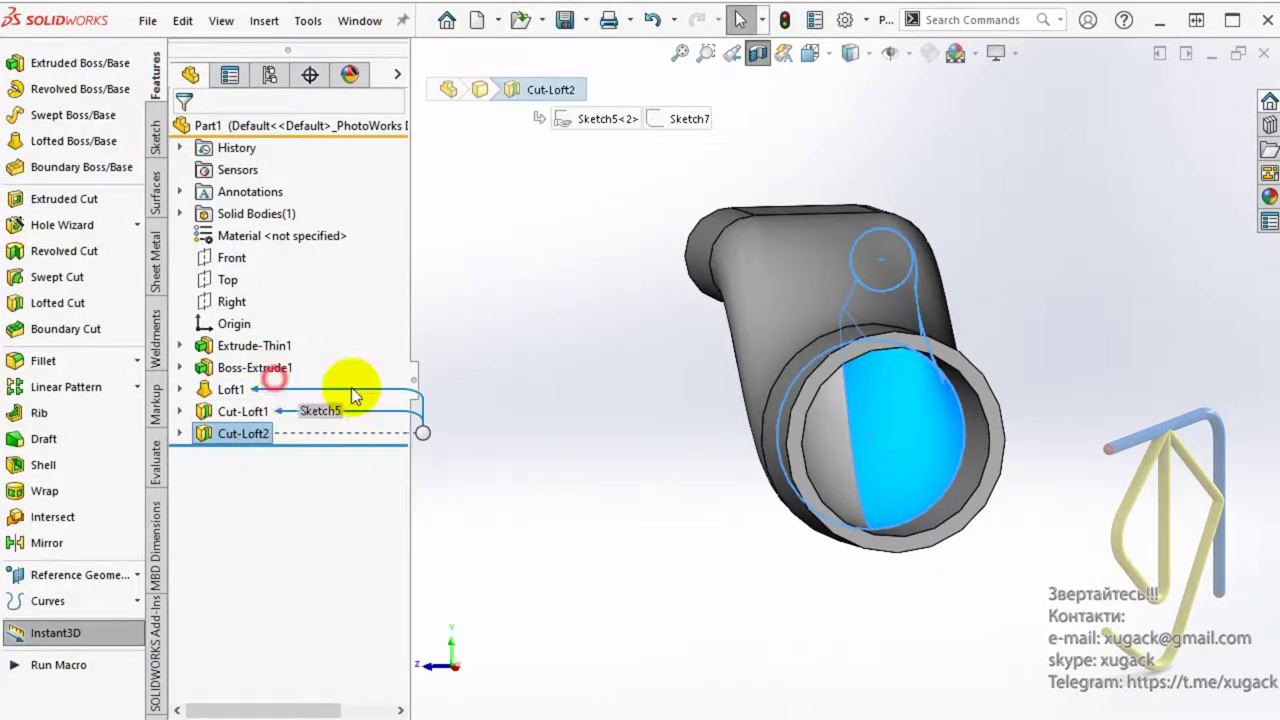
pyautogui.click(180, 130)
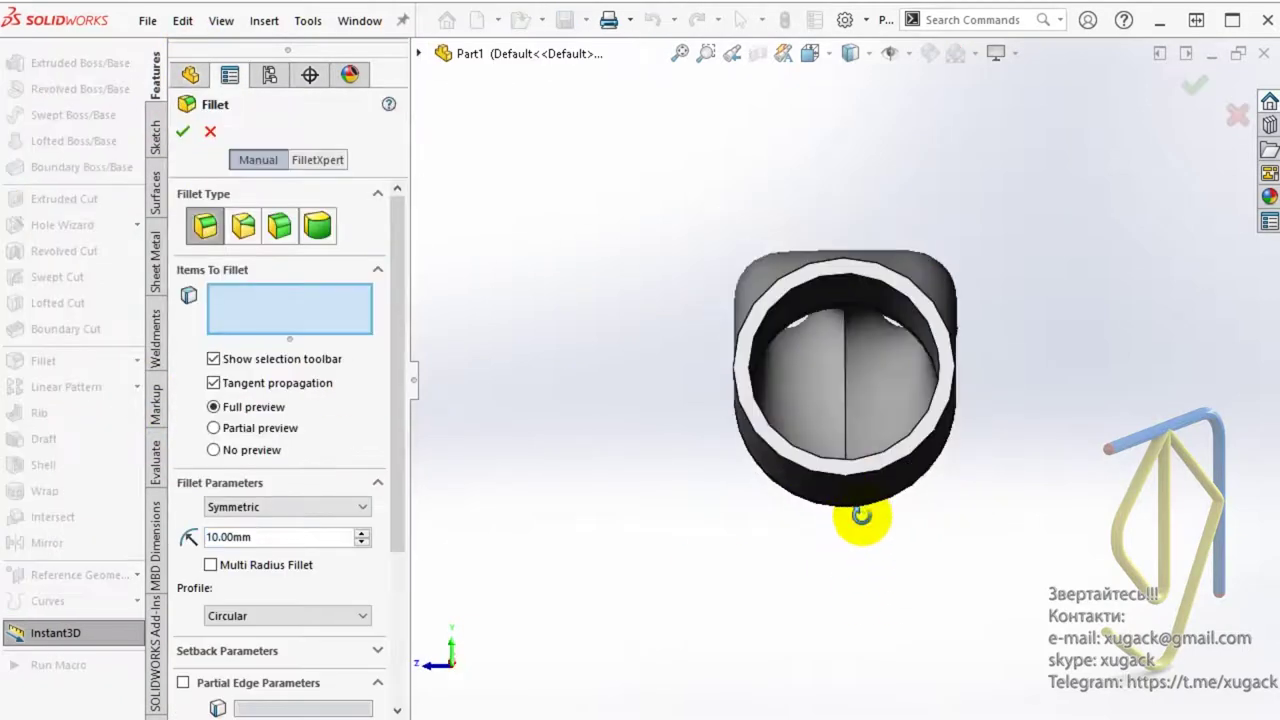
# - Fillet the ridge between the two inner passages with a 5 mm radius
pyautogui.click(838, 455)
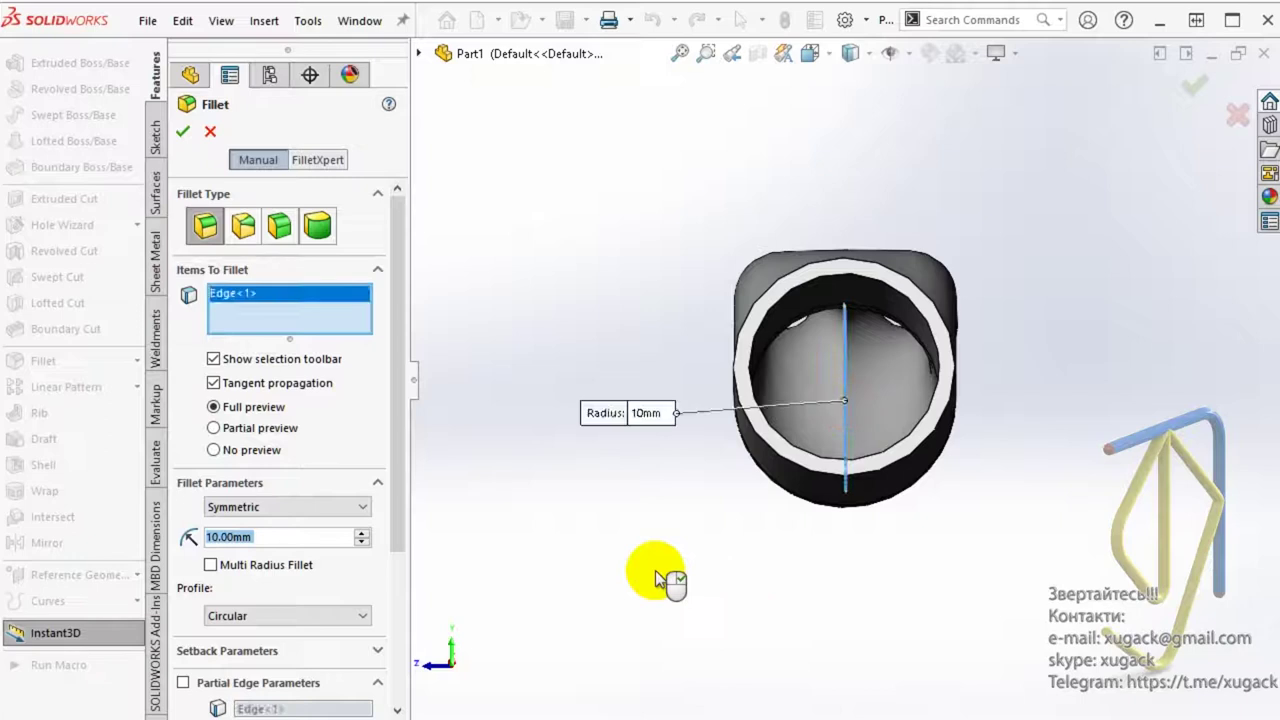
pyautogui.write('5')
pyautogui.press('Return')
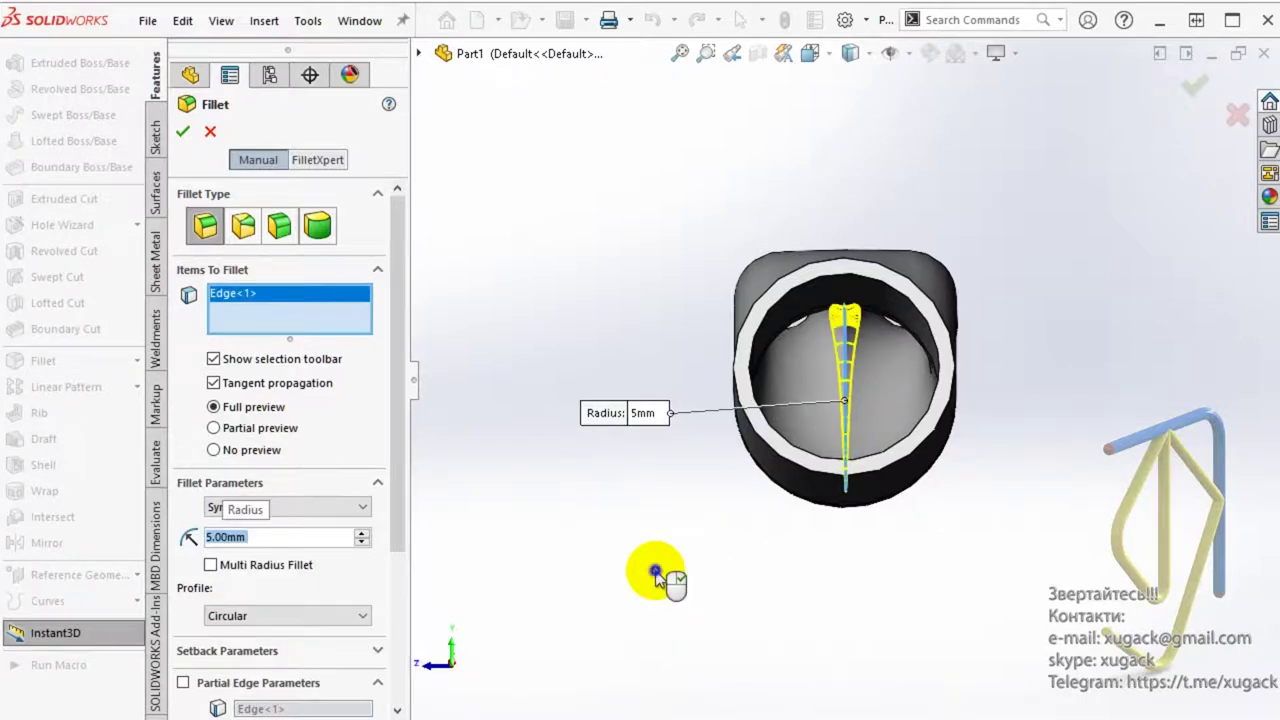
pyautogui.rightClick(655, 570)
pyautogui.moveTo(655, 570)
pyautogui.mouseDown(button='middle')
pyautogui.moveTo(760, 538)
pyautogui.moveTo(726, 571)
pyautogui.moveTo(824, 271)
pyautogui.mouseUp(button='middle')
pyautogui.click(842, 57)
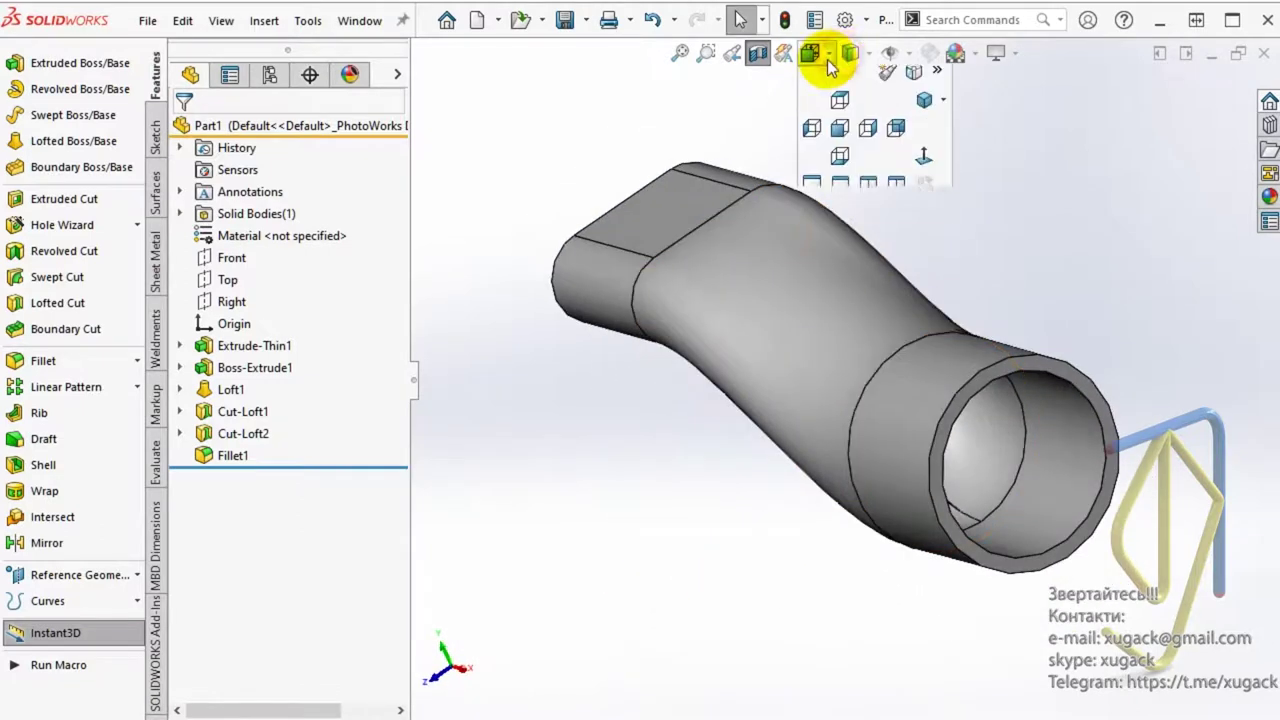
pyautogui.click(940, 113)
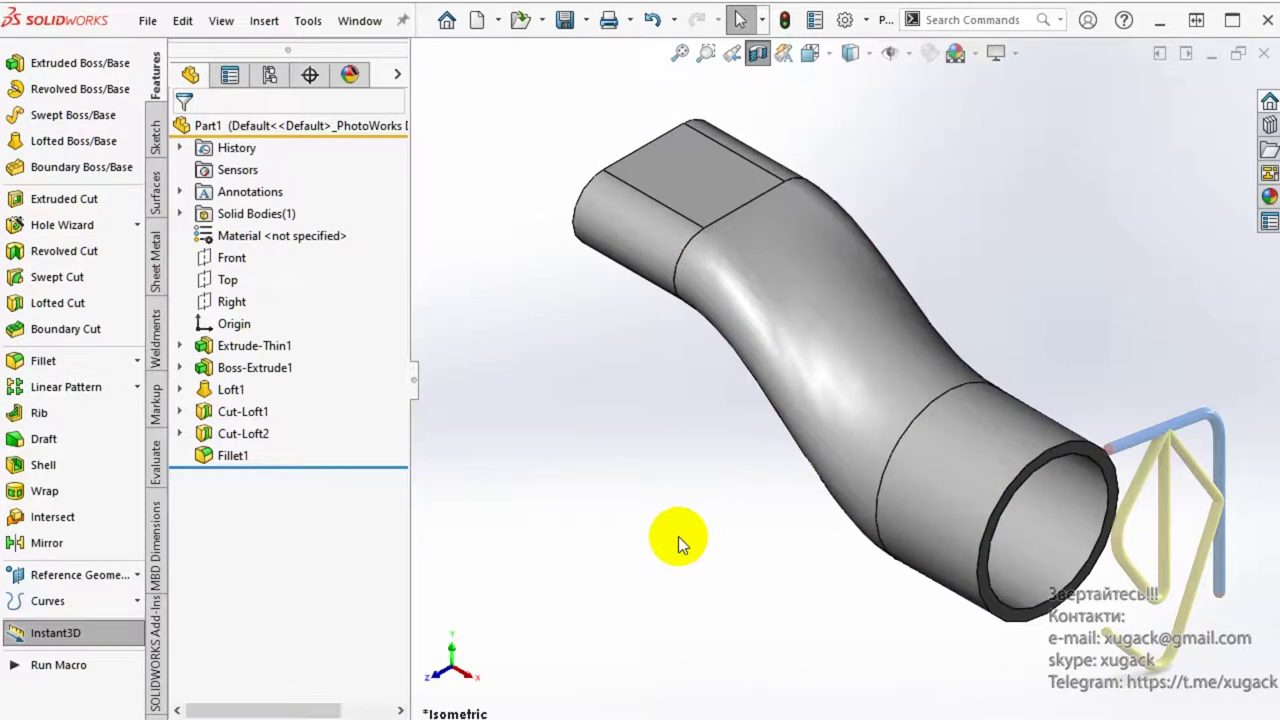
pyautogui.click(757, 55)
pyautogui.moveTo(678, 480)
pyautogui.mouseDown()
pyautogui.moveTo(845, 418)
pyautogui.moveTo(726, 473)
pyautogui.moveTo(832, 428)
pyautogui.moveTo(560, 500)
pyautogui.mouseUp()
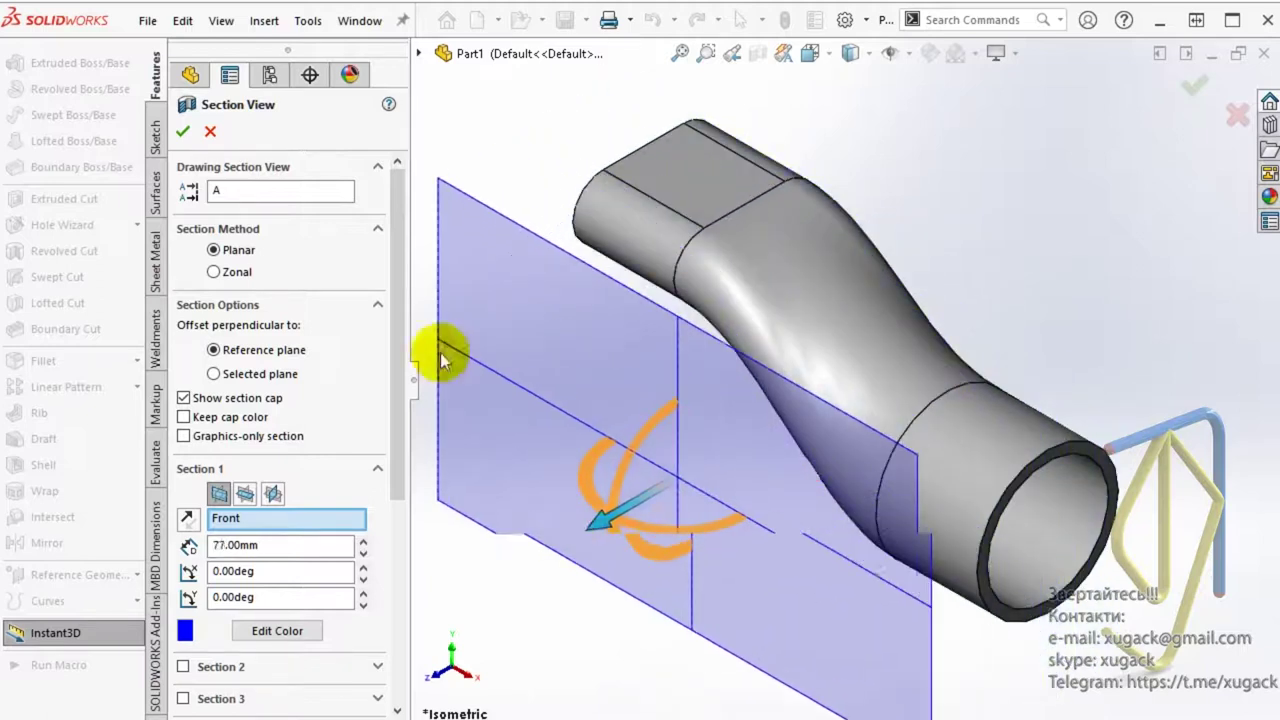
pyautogui.click(183, 131)
pyautogui.click(537, 471)
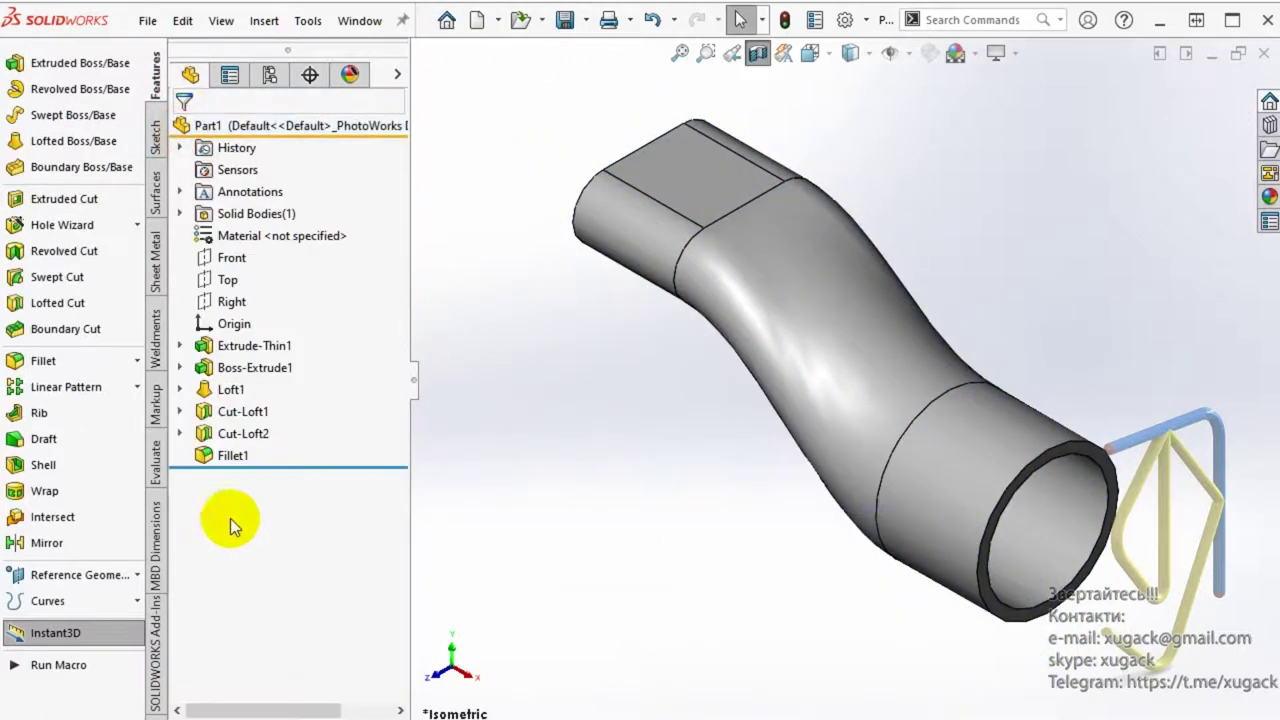
# - Run a 5 mm Thickness Analysis showing walls near 4 mm, then edit Cut-Loft1
pyautogui.click(157, 462)
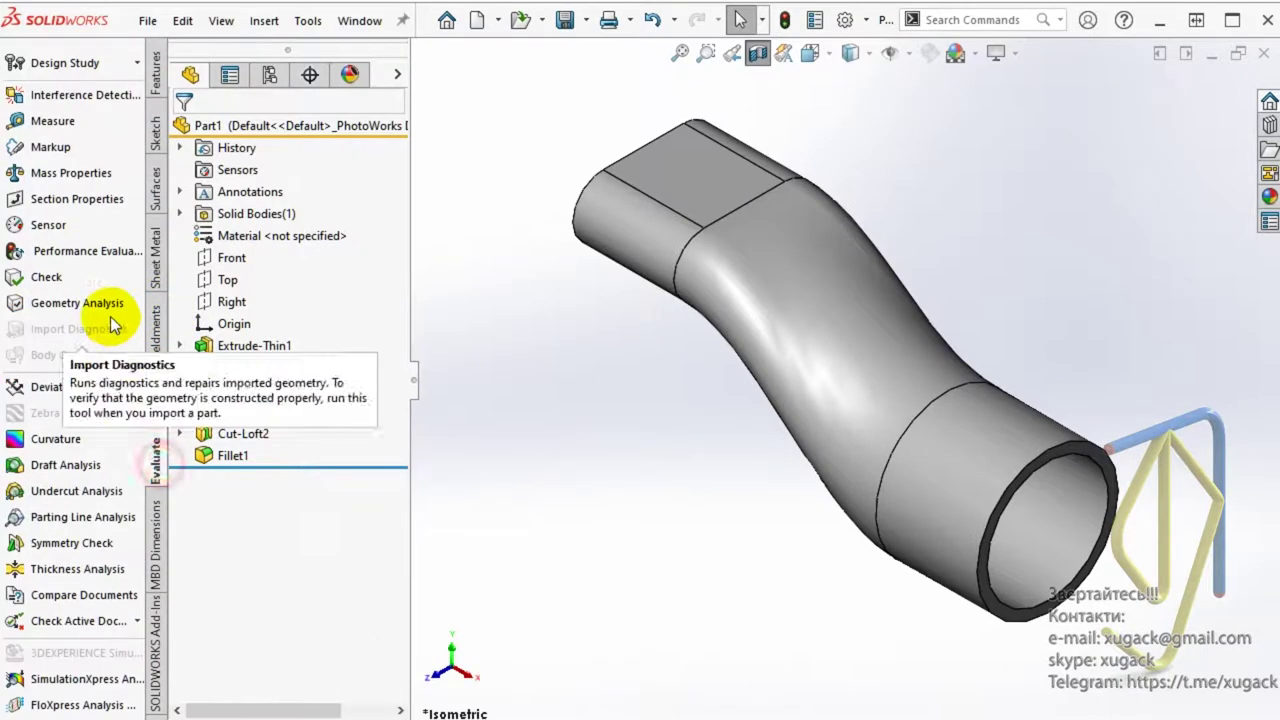
pyautogui.click(100, 569)
pyautogui.click(297, 265)
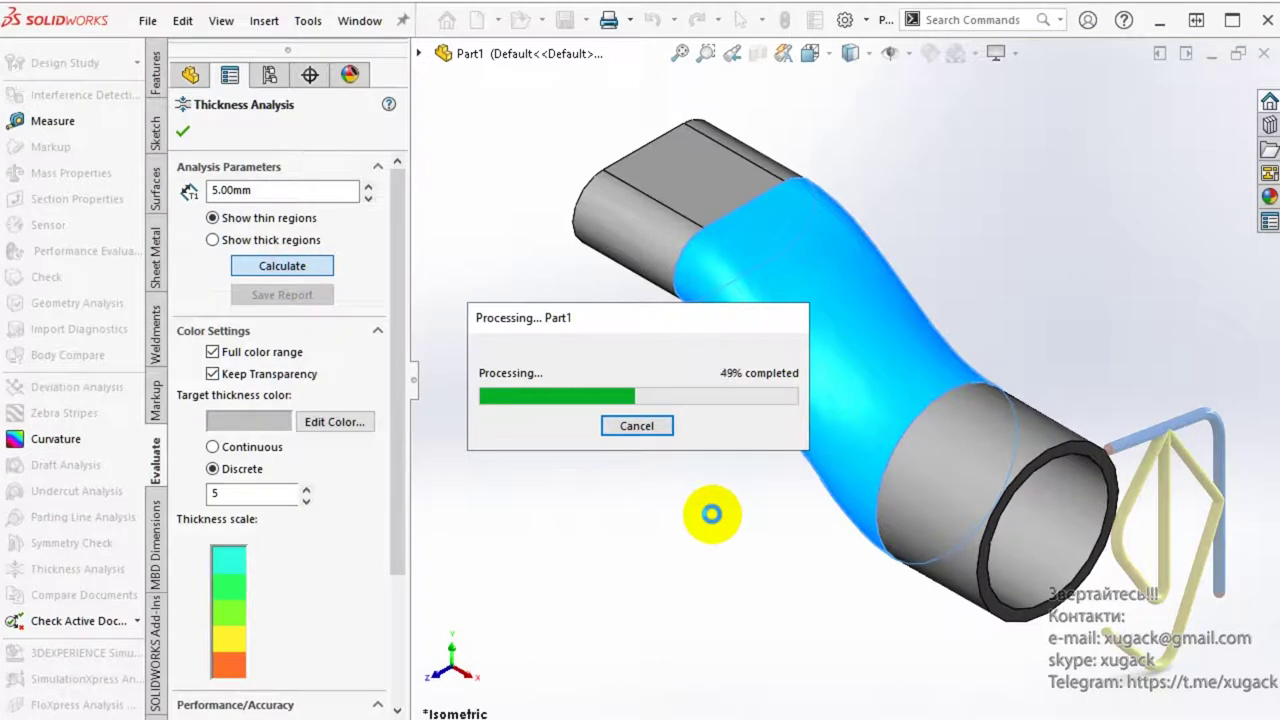
pyautogui.moveTo(737, 422)
pyautogui.mouseDown(button='middle')
pyautogui.moveTo(766, 249)
pyautogui.moveTo(817, 137)
pyautogui.moveTo(694, 354)
pyautogui.moveTo(620, 366)
pyautogui.moveTo(690, 339)
pyautogui.moveTo(826, 66)
pyautogui.moveTo(771, 414)
pyautogui.moveTo(849, 529)
pyautogui.moveTo(990, 390)
pyautogui.moveTo(871, 457)
pyautogui.moveTo(879, 339)
pyautogui.moveTo(920, 421)
pyautogui.moveTo(940, 430)
pyautogui.mouseUp(button='middle')
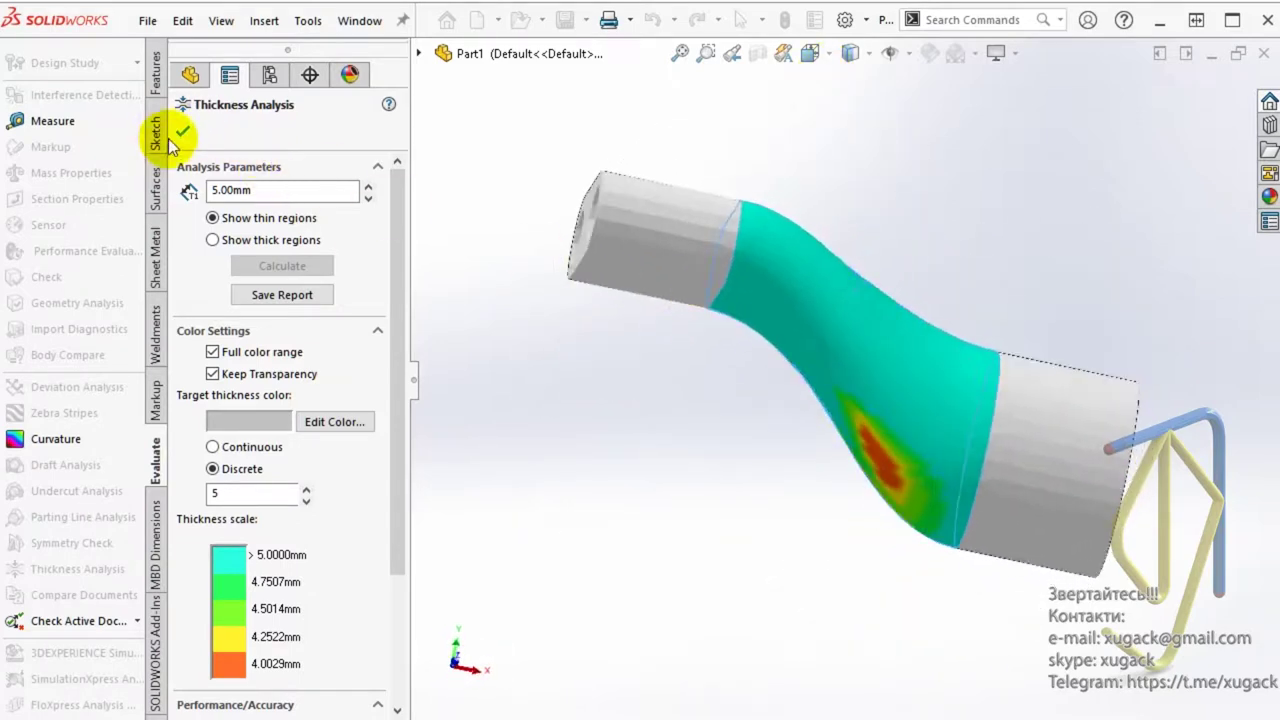
pyautogui.click(181, 133)
pyautogui.rightClick(232, 420)
pyautogui.click(250, 355)
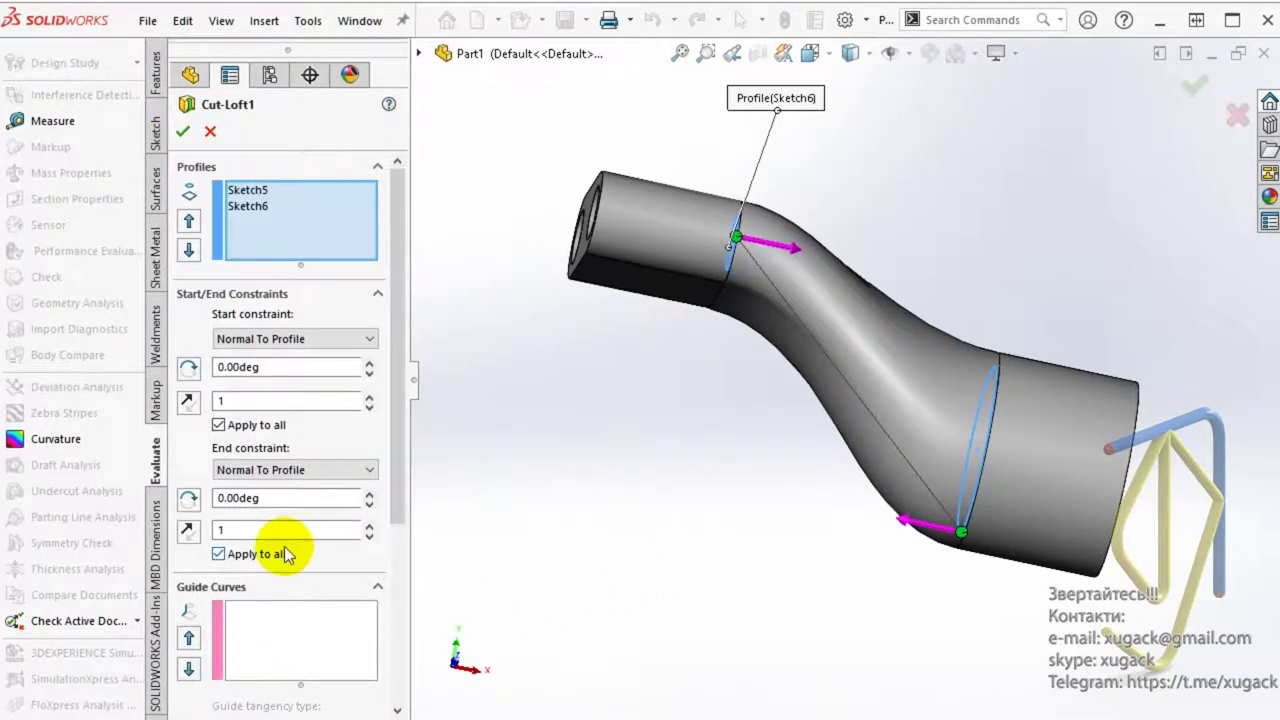
# - Set Cut-Loft1's start tangent length on Sketch5 to 0.9 and accept
pyautogui.click(250, 190)
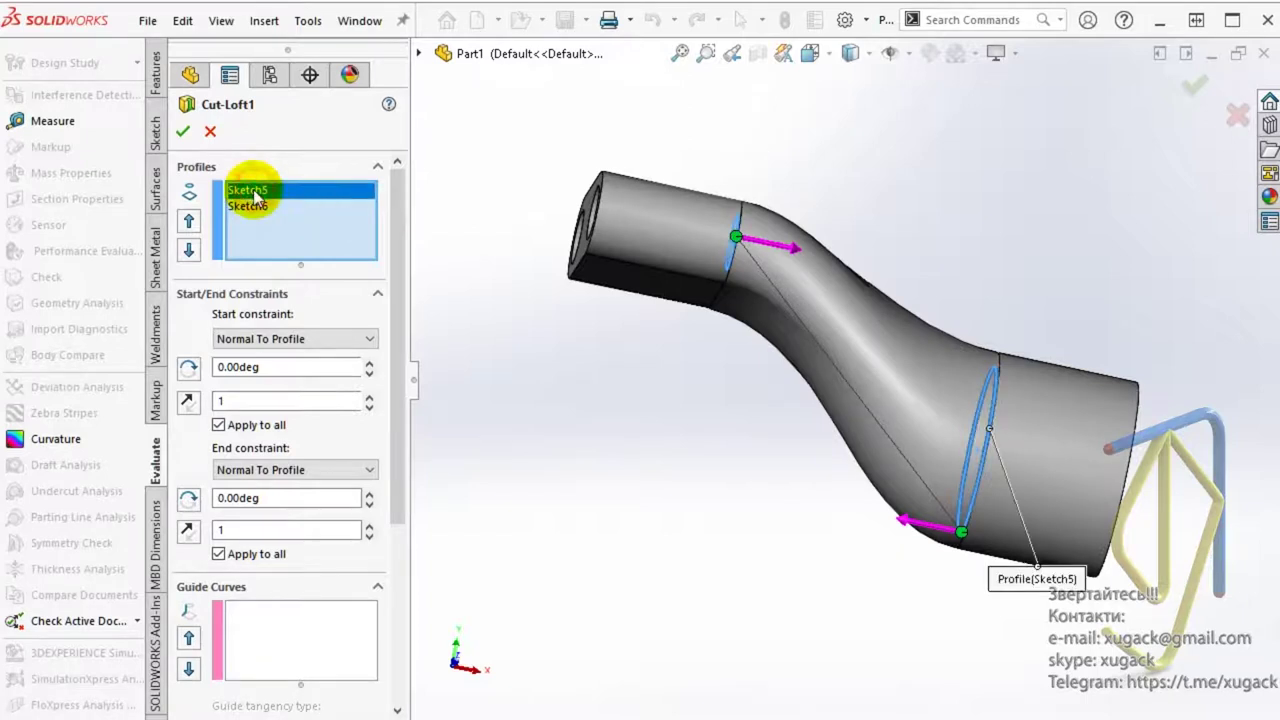
pyautogui.doubleClick(271, 400)
pyautogui.write('0,9')
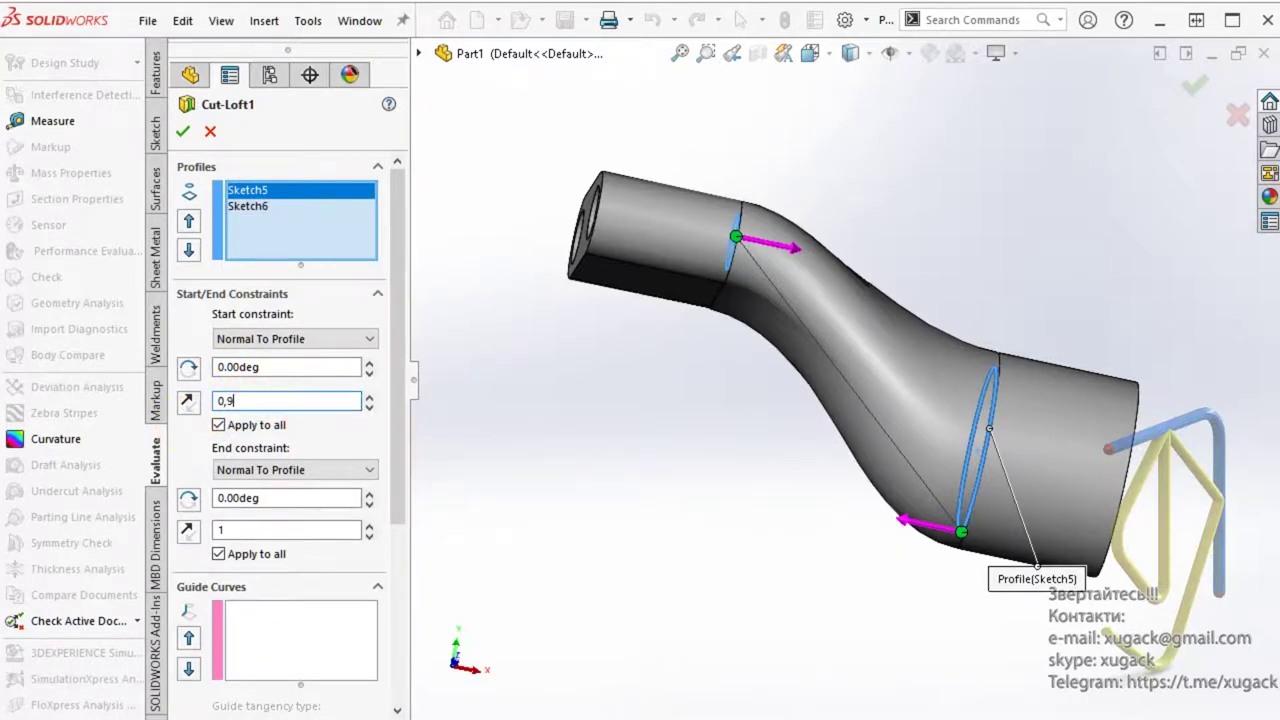
pyautogui.click(494, 569)
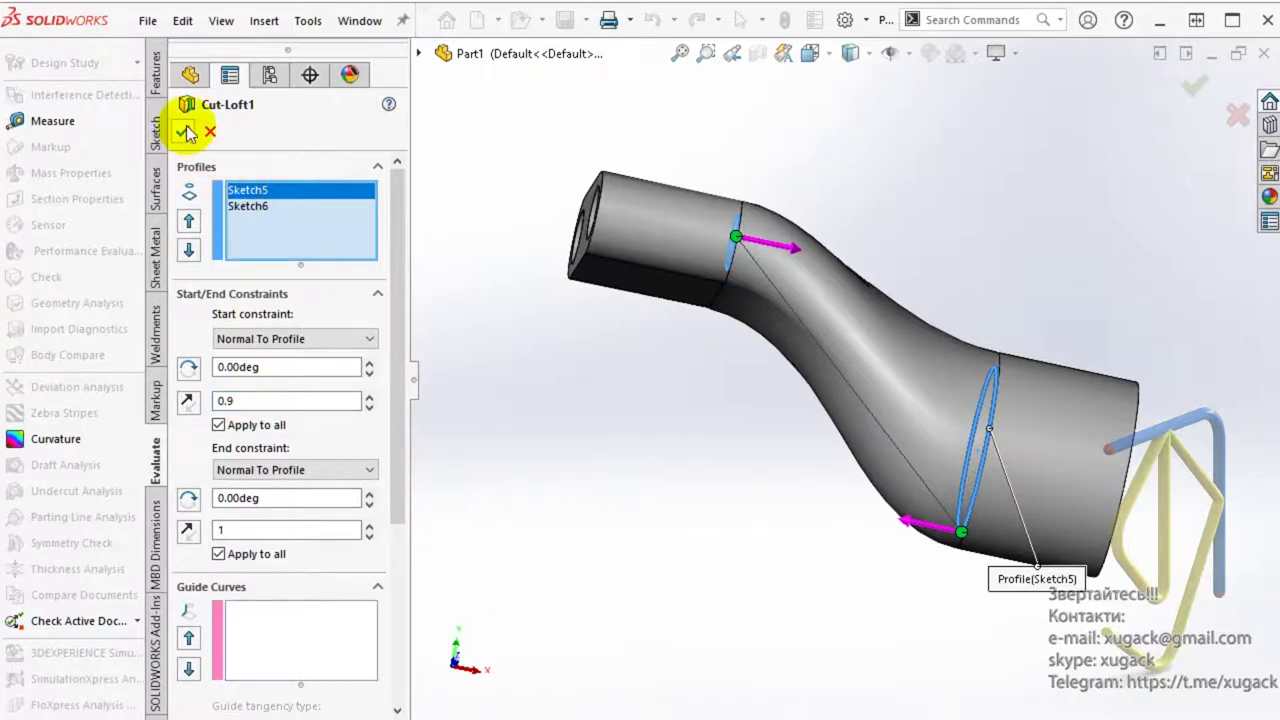
pyautogui.click(255, 432)
# - Set Cut-Loft2's start tangent length on Sketch5<2> to 0.9 and accept
pyautogui.rightClick(255, 432)
pyautogui.click(282, 364)
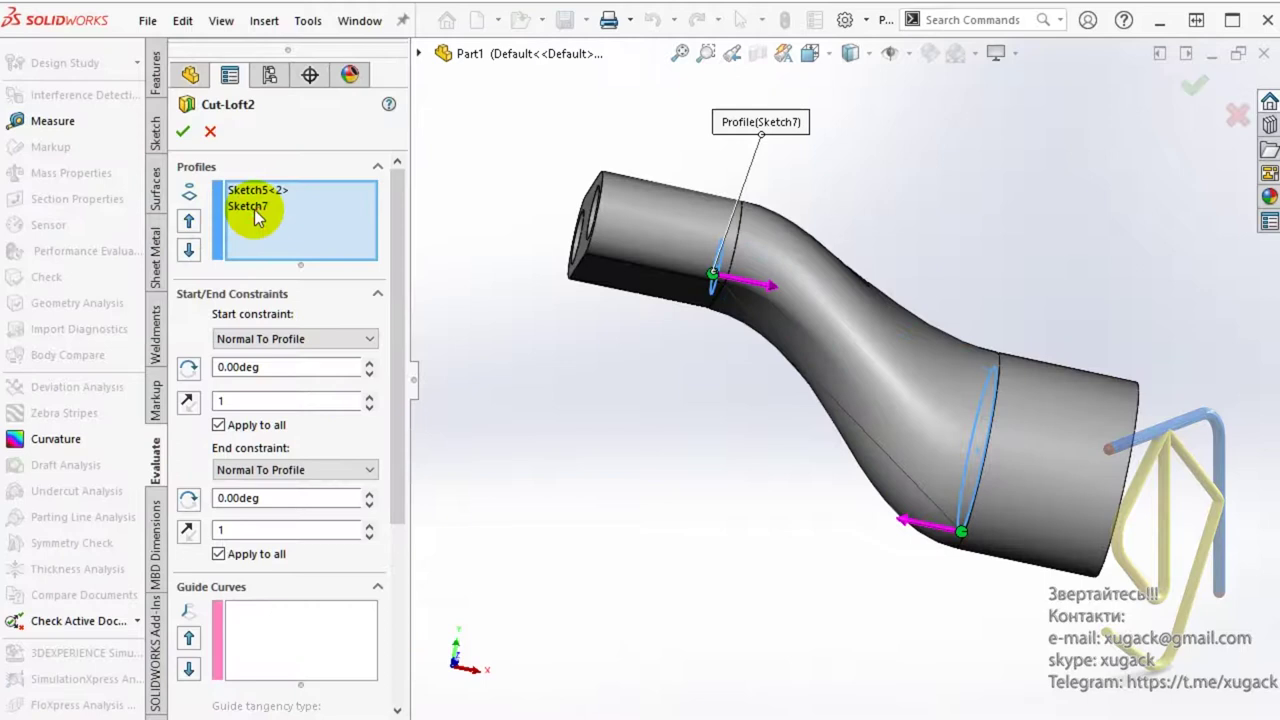
pyautogui.click(247, 191)
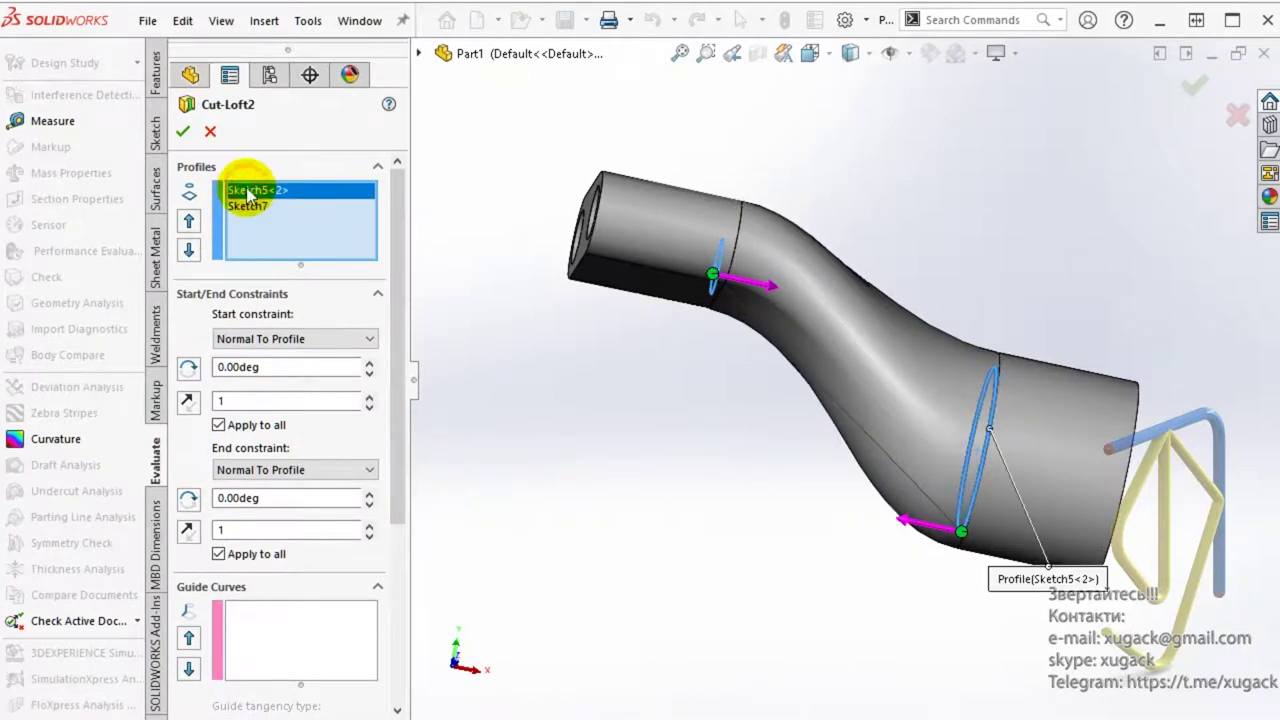
pyautogui.doubleClick(268, 401)
pyautogui.write('0,9')
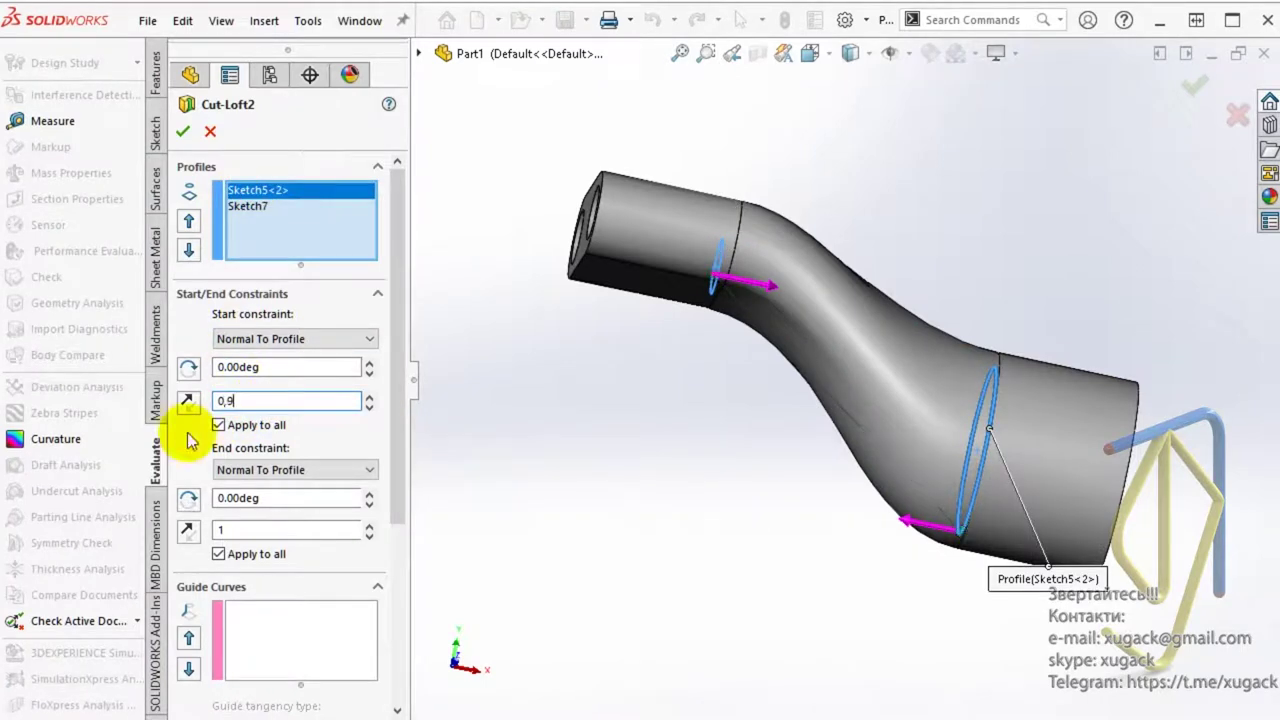
pyautogui.write('0.9')
pyautogui.press('Return')
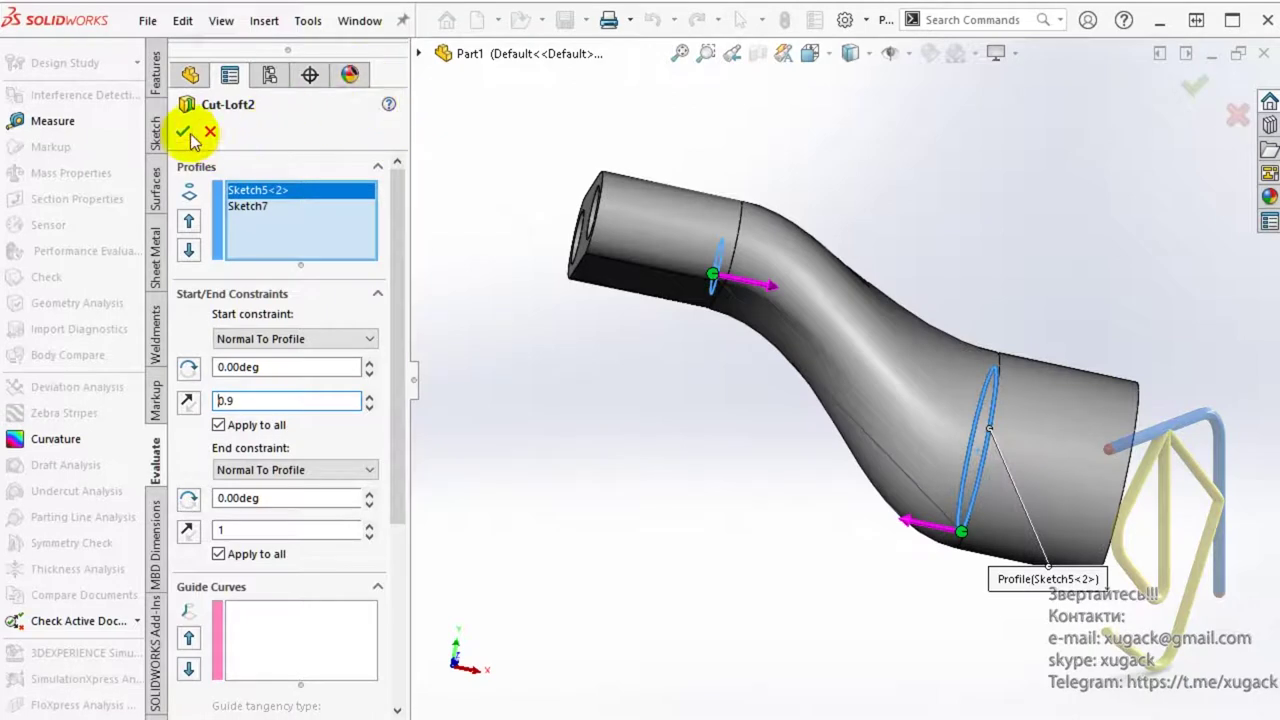
pyautogui.press('Return')
# - Rerun the 5 mm Thickness Analysis, finding the thinnest walls near 4.83 mm
pyautogui.moveTo(631, 537); pyautogui.dragTo(580, 562, button='middle')
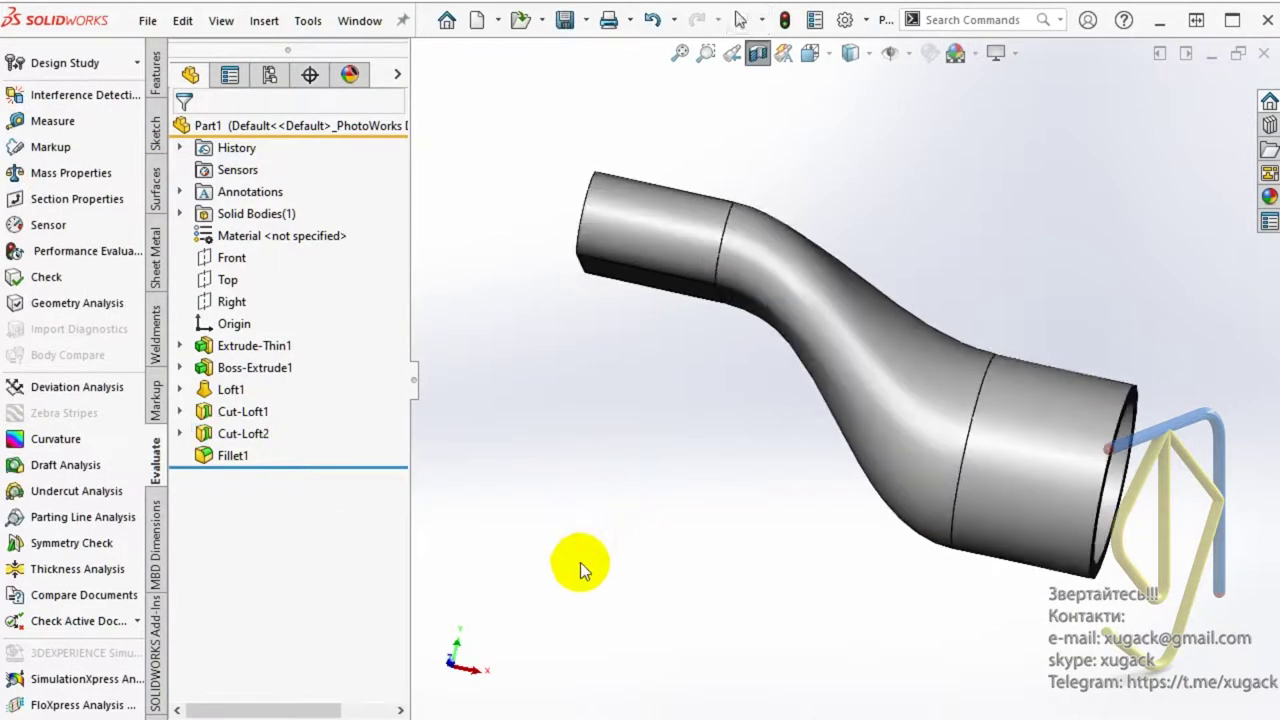
pyautogui.click(82, 568)
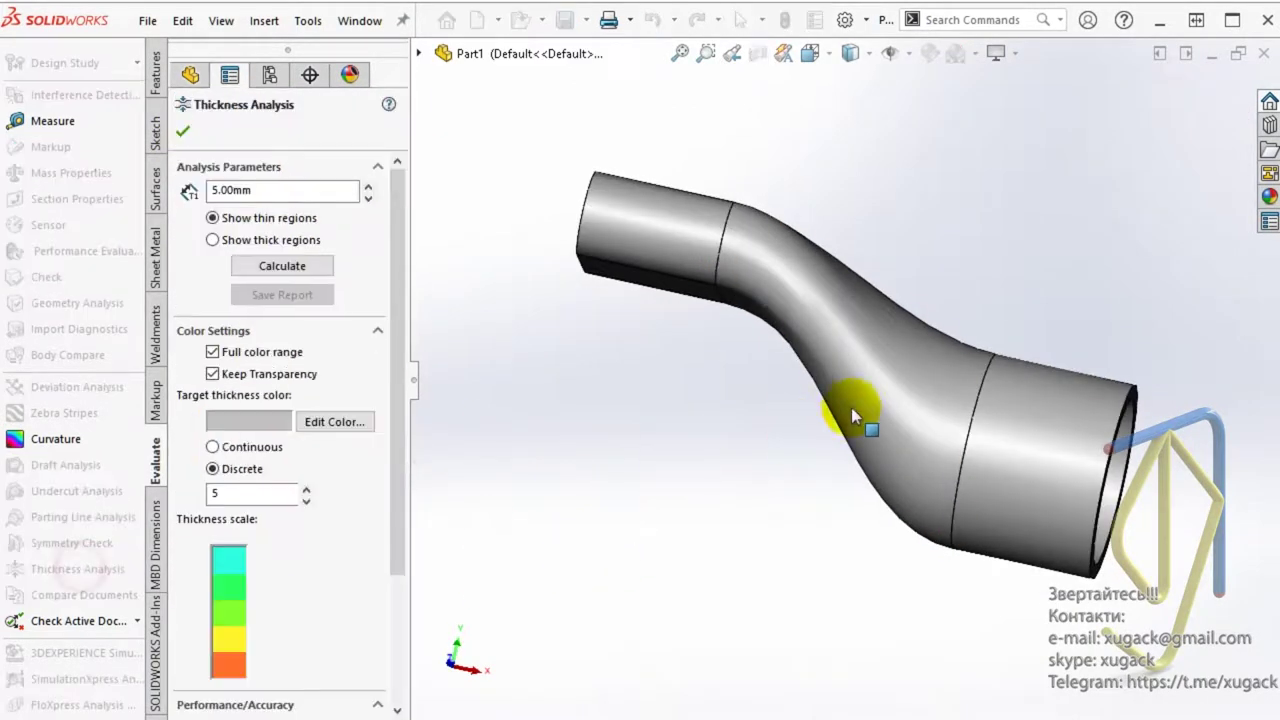
pyautogui.click(282, 266)
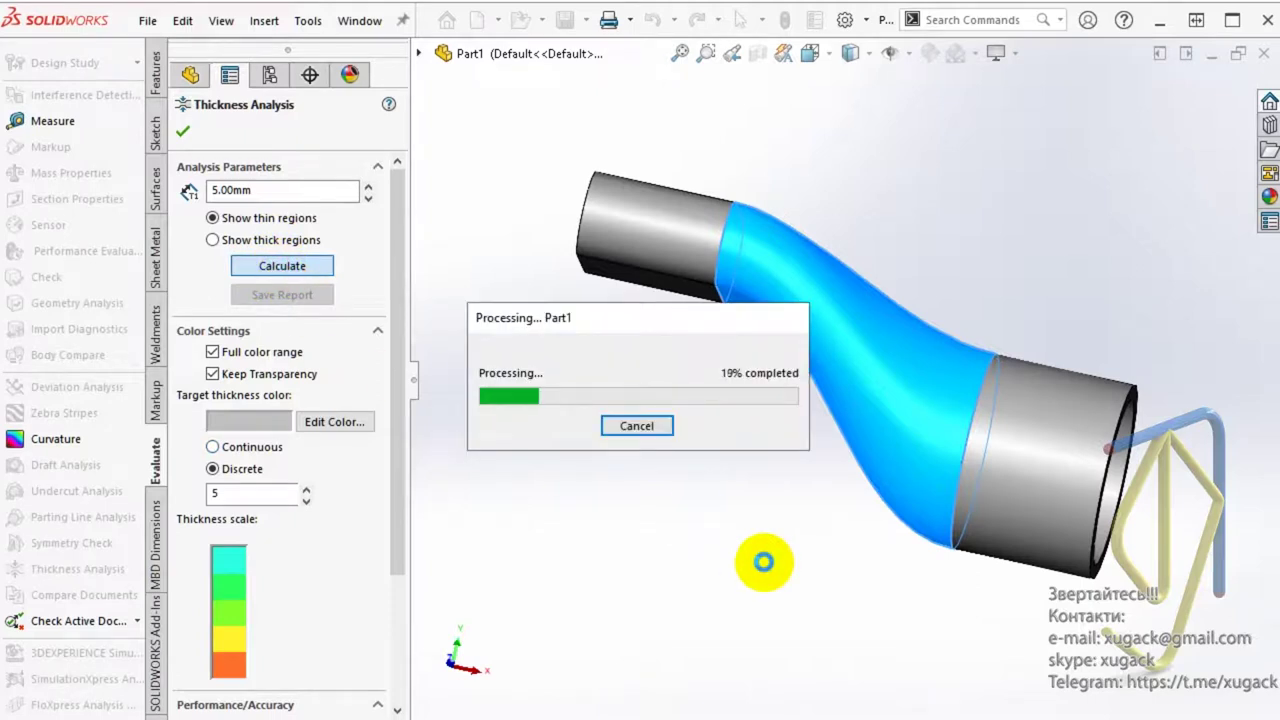
pyautogui.moveTo(764, 562)
pyautogui.mouseDown(button='middle')
pyautogui.moveTo(846, 500)
pyautogui.moveTo(943, 366)
pyautogui.moveTo(859, 534)
pyautogui.moveTo(686, 674)
pyautogui.moveTo(609, 606)
pyautogui.moveTo(615, 449)
pyautogui.moveTo(543, 371)
pyautogui.moveTo(629, 663)
pyautogui.moveTo(663, 686)
pyautogui.moveTo(656, 602)
pyautogui.moveTo(697, 449)
pyautogui.moveTo(690, 491)
pyautogui.moveTo(580, 517)
pyautogui.moveTo(386, 197)
pyautogui.moveTo(617, 432)
pyautogui.moveTo(557, 262)
pyautogui.mouseUp(button='middle')
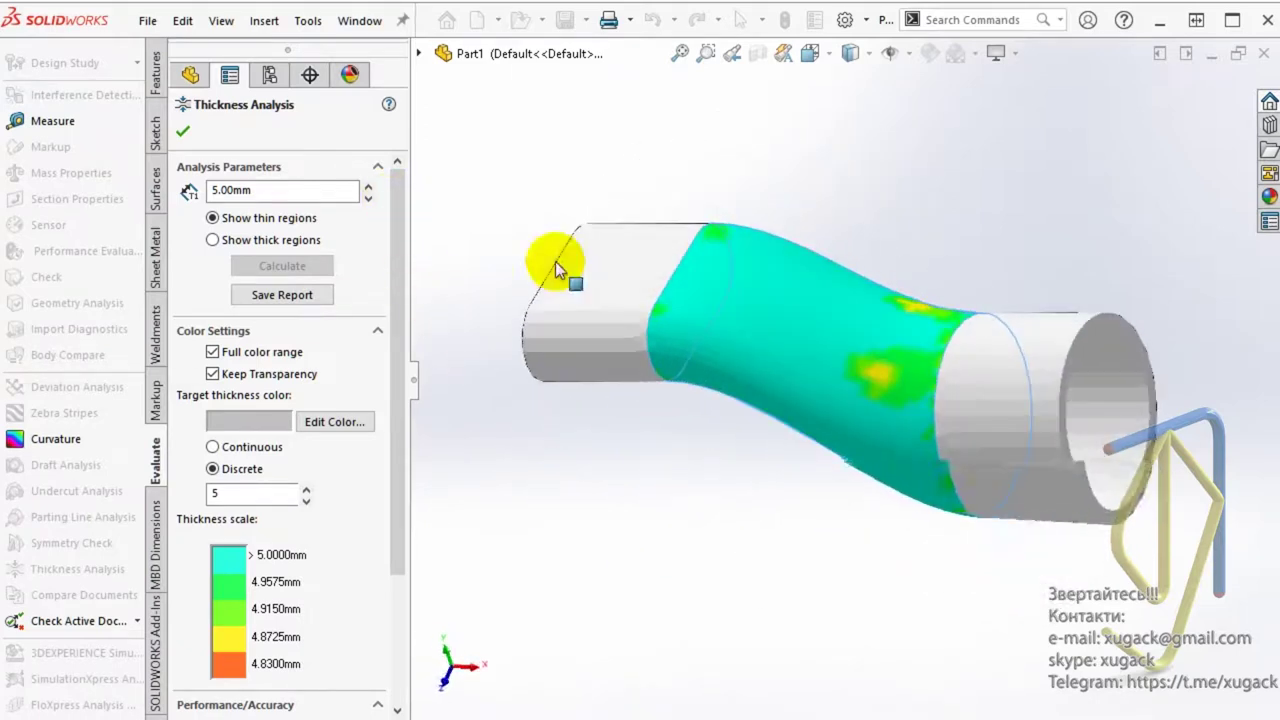
pyautogui.click(183, 131)
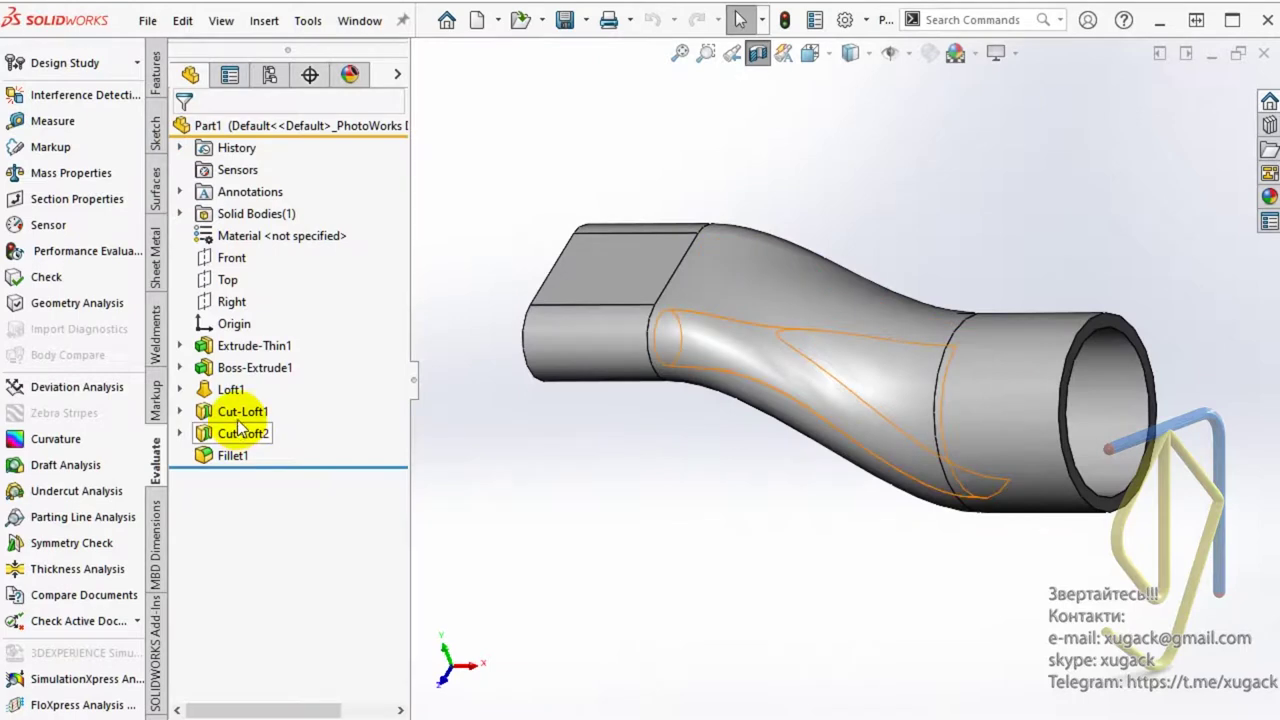
# - Try a 0.95 start tangent length on Cut-Loft1, reconfirm Cut-Loft2, and check wall thickness
pyautogui.rightClick(240, 411)
pyautogui.click(255, 358)
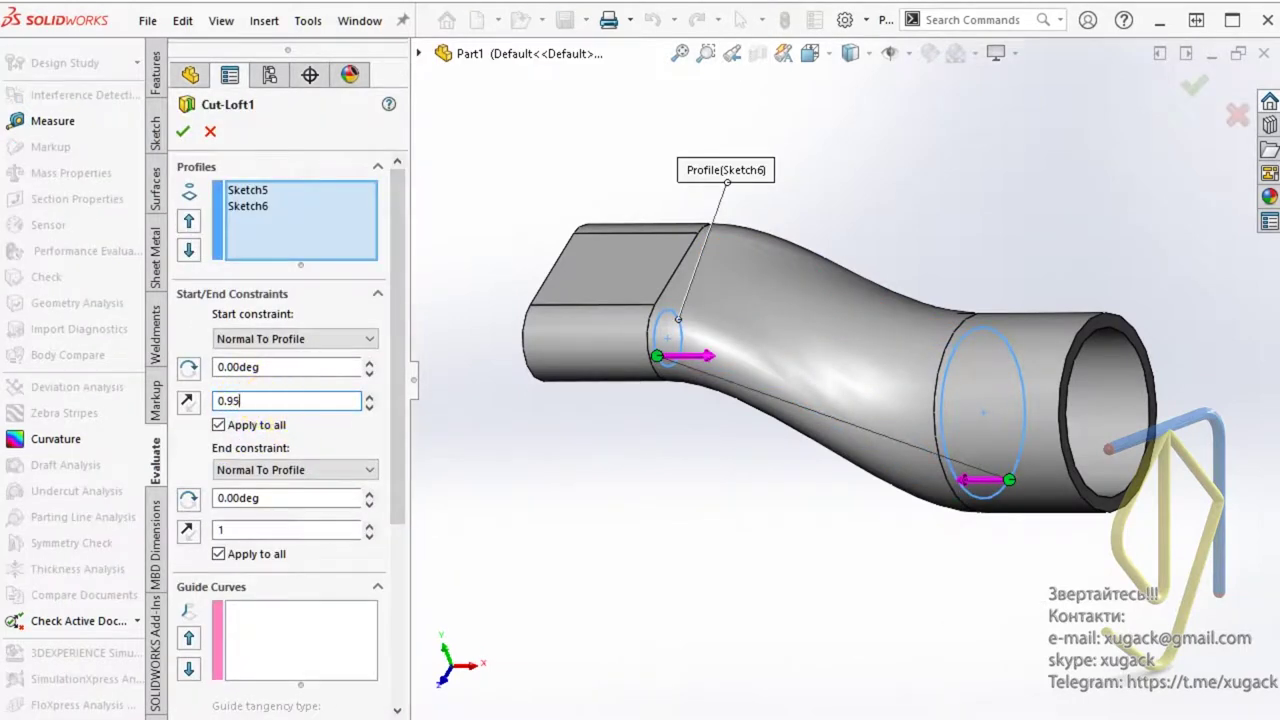
pyautogui.click(183, 131)
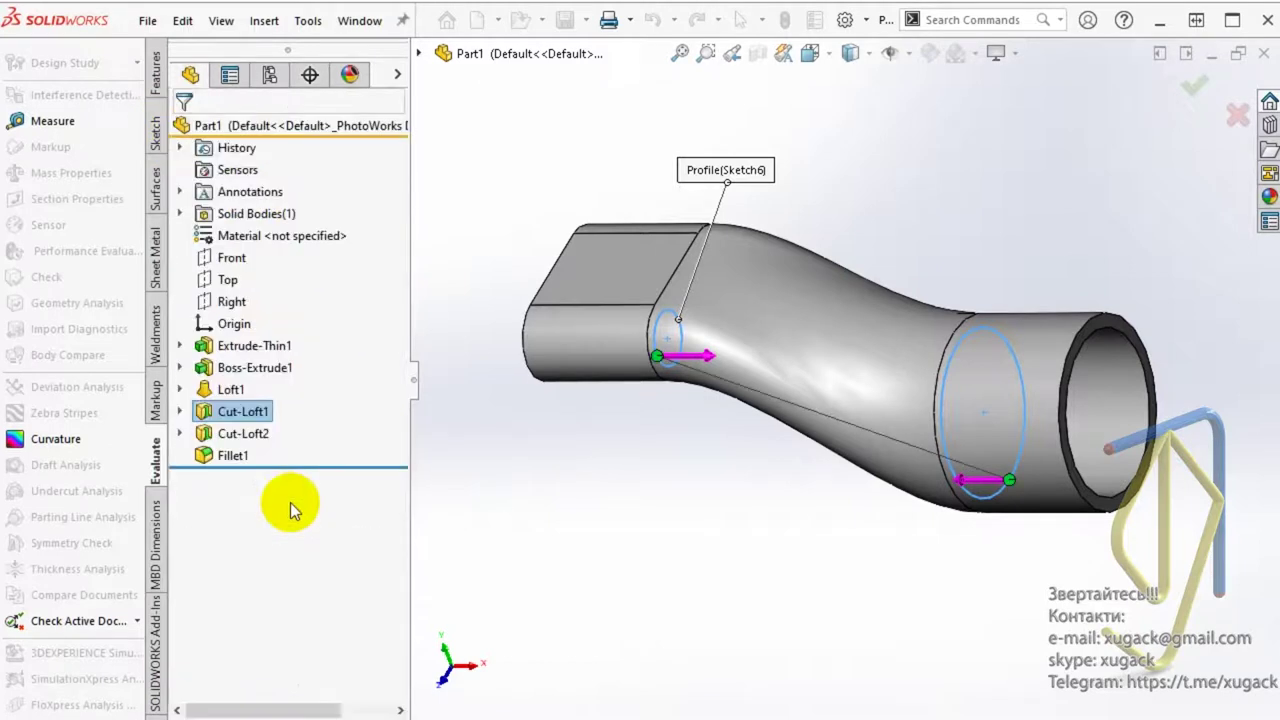
pyautogui.rightClick(248, 437)
pyautogui.click(264, 378)
pyautogui.write('0.95')
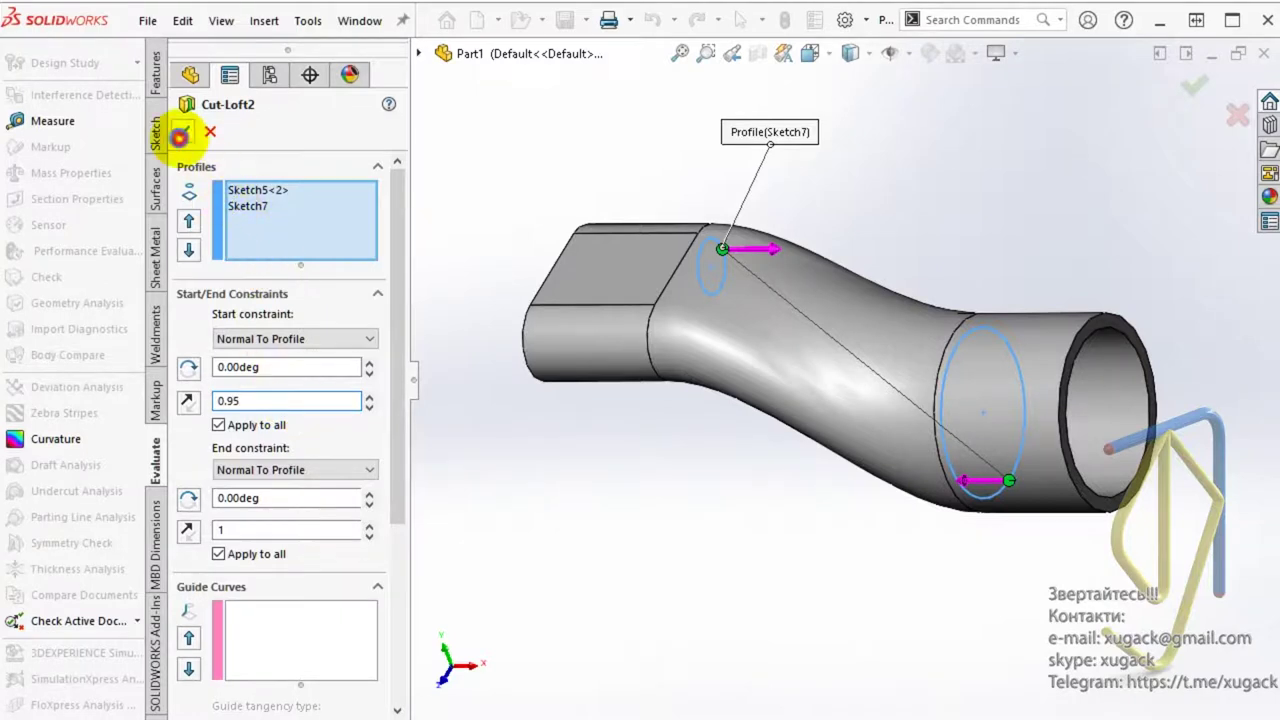
pyautogui.click(183, 131)
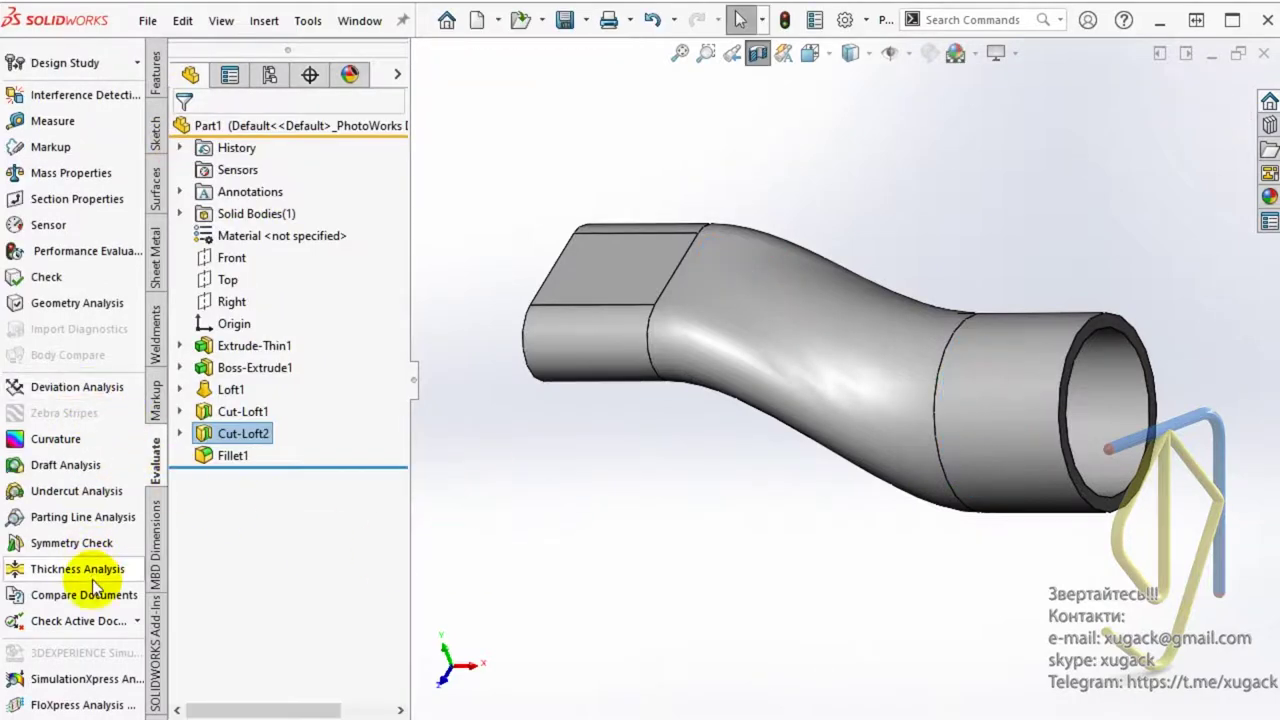
pyautogui.click(800, 313)
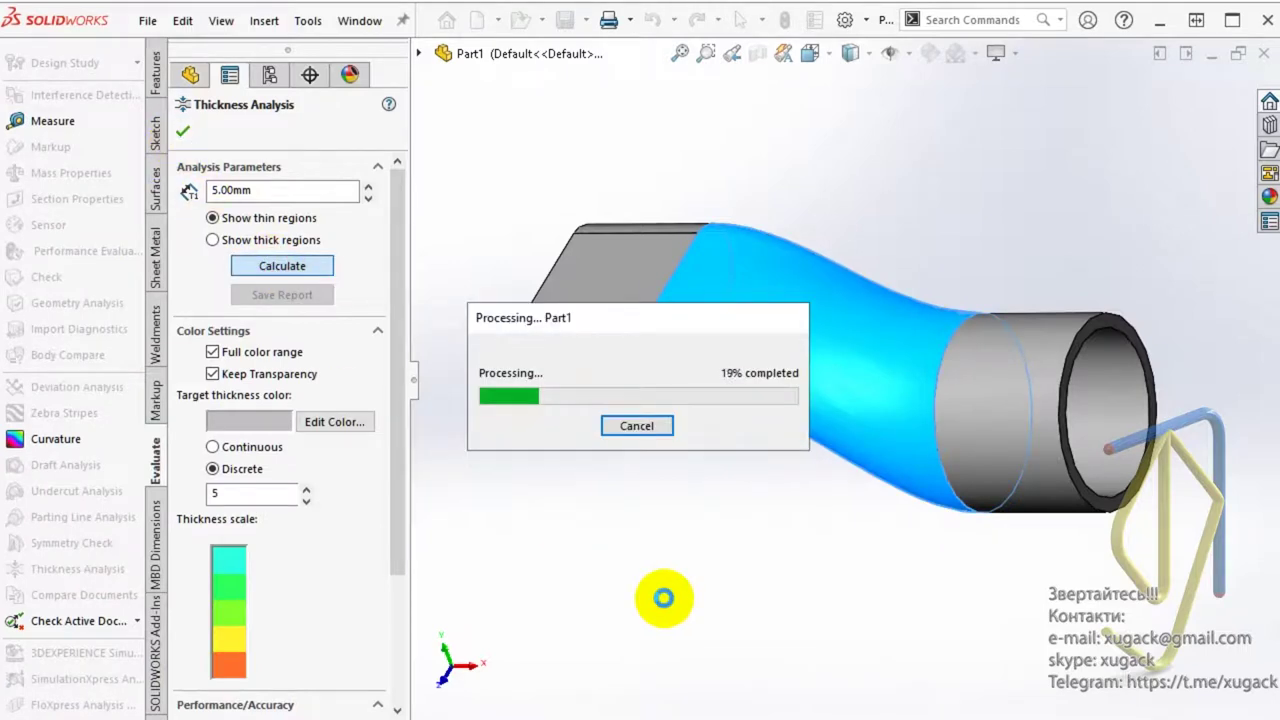
pyautogui.moveTo(664, 606)
pyautogui.mouseDown(button='middle')
pyautogui.moveTo(717, 137)
pyautogui.moveTo(537, 406)
pyautogui.moveTo(509, 409)
pyautogui.moveTo(663, 529)
pyautogui.moveTo(848, 369)
pyautogui.moveTo(700, 549)
pyautogui.moveTo(651, 569)
pyautogui.moveTo(657, 551)
pyautogui.moveTo(672, 562)
pyautogui.mouseUp(button='middle')
pyautogui.click(182, 131)
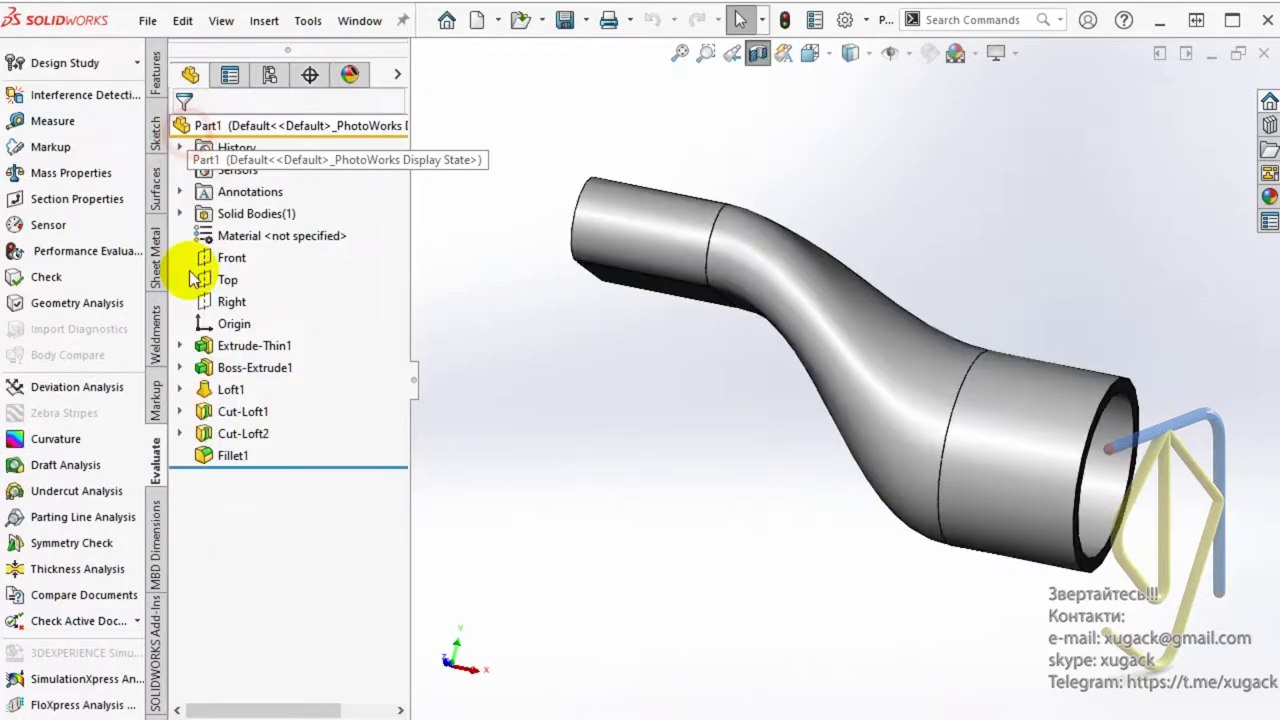
# - Set Cut-Loft1's start tangent length to 0.92, then analyse the middle loft face at 5 mm
pyautogui.click(240, 419)
pyautogui.click(258, 341)
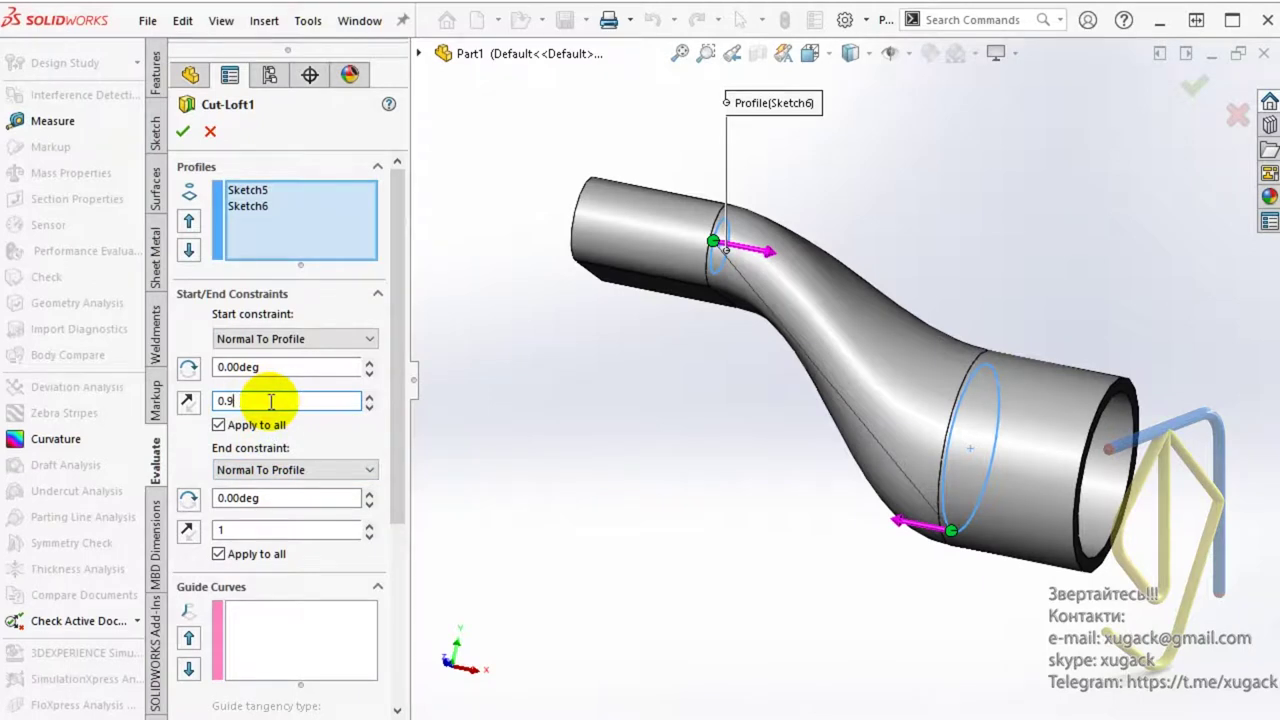
pyautogui.click(182, 131)
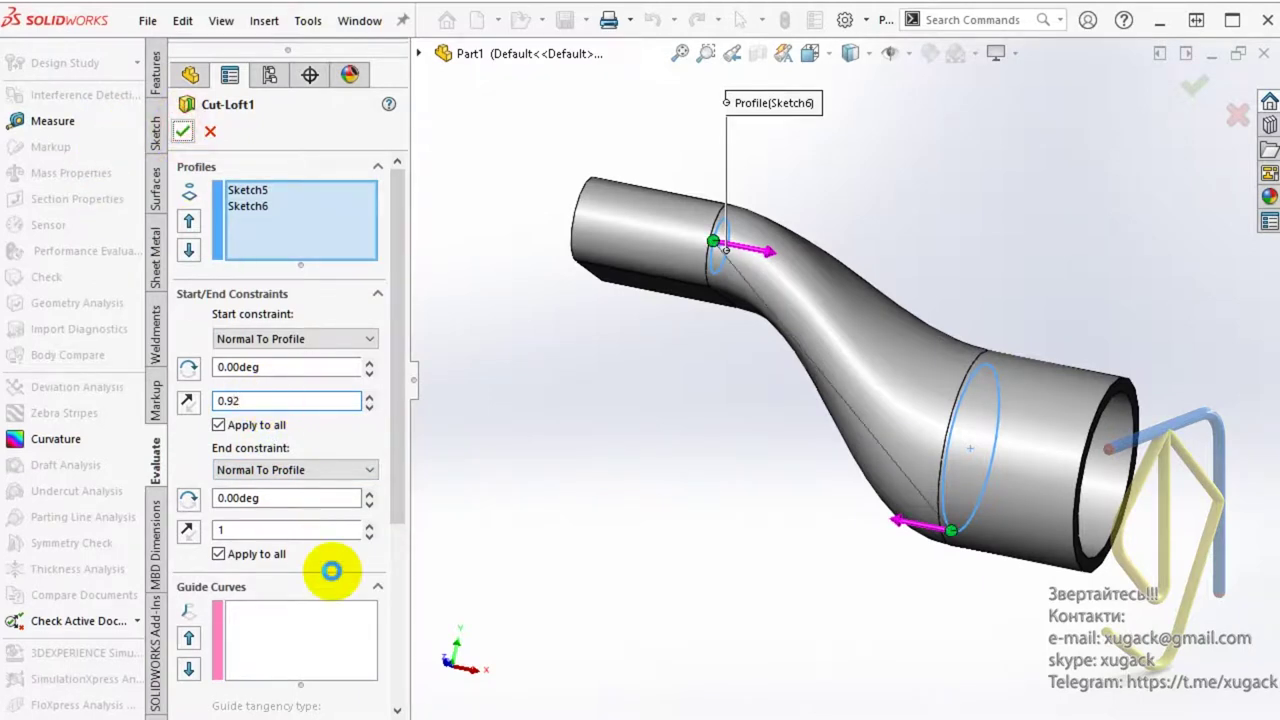
pyautogui.rightClick(263, 447)
pyautogui.click(288, 393)
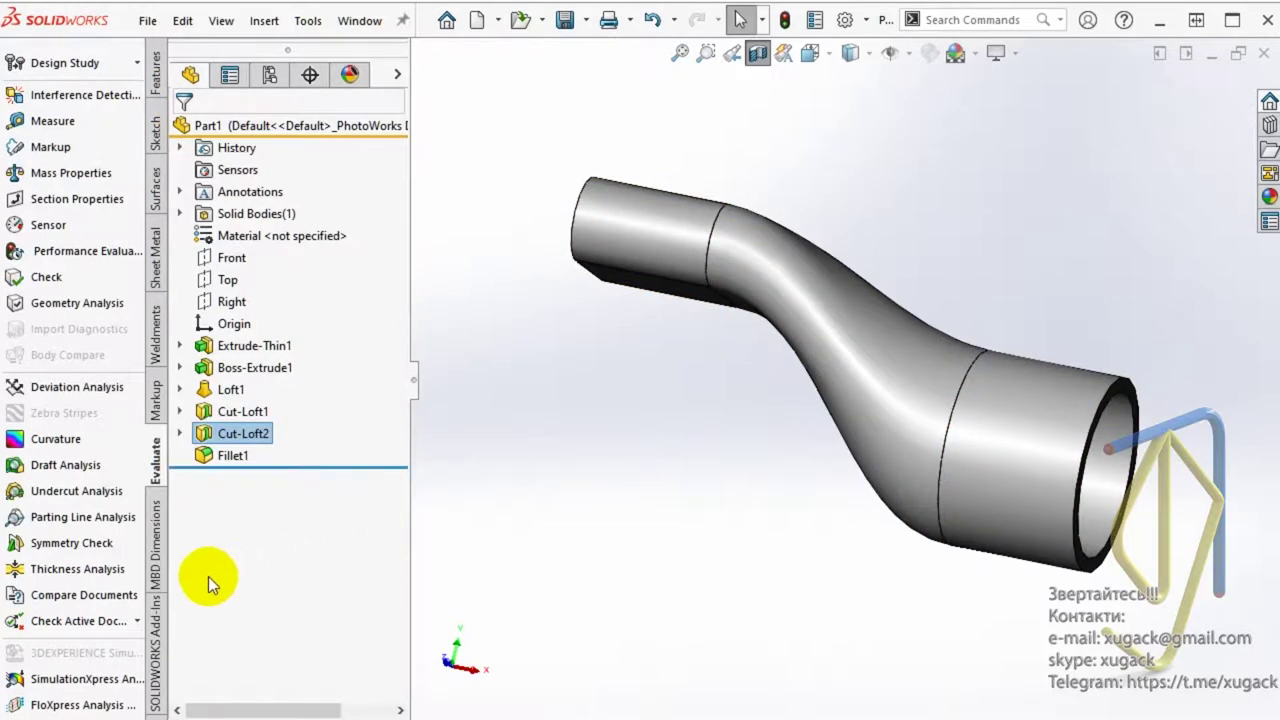
pyautogui.click(115, 570)
pyautogui.click(840, 402)
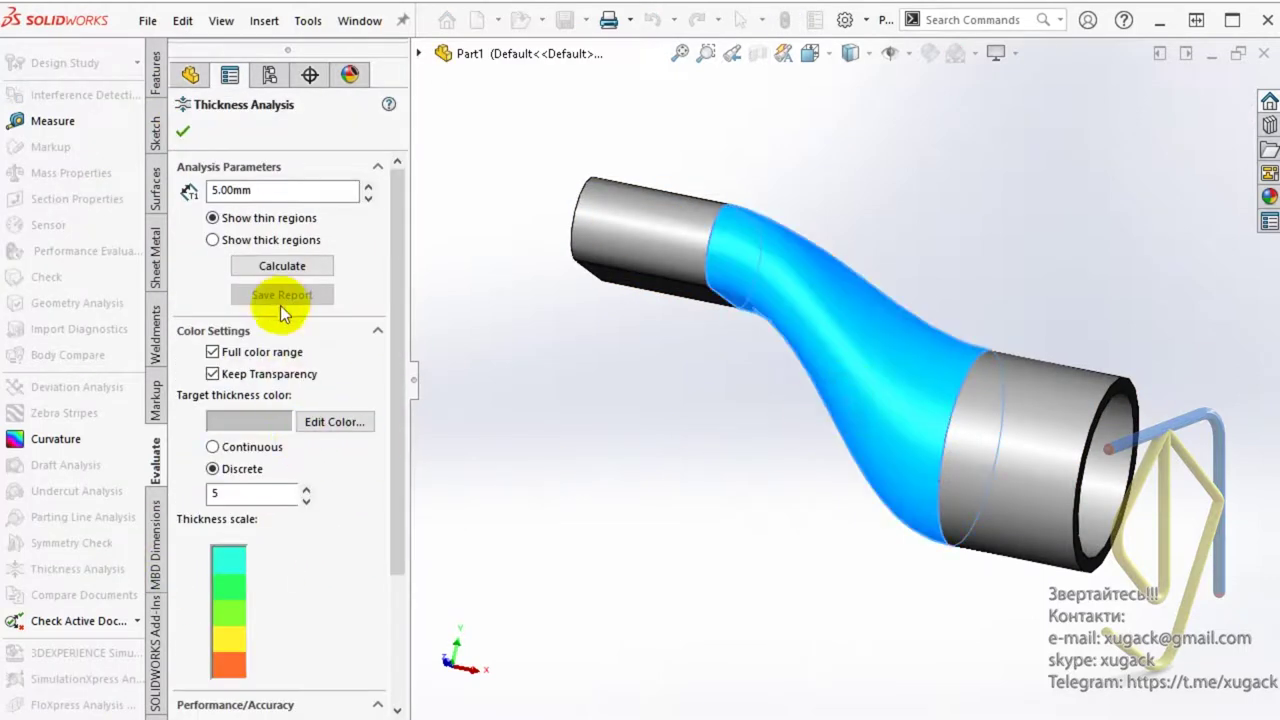
pyautogui.click(288, 271)
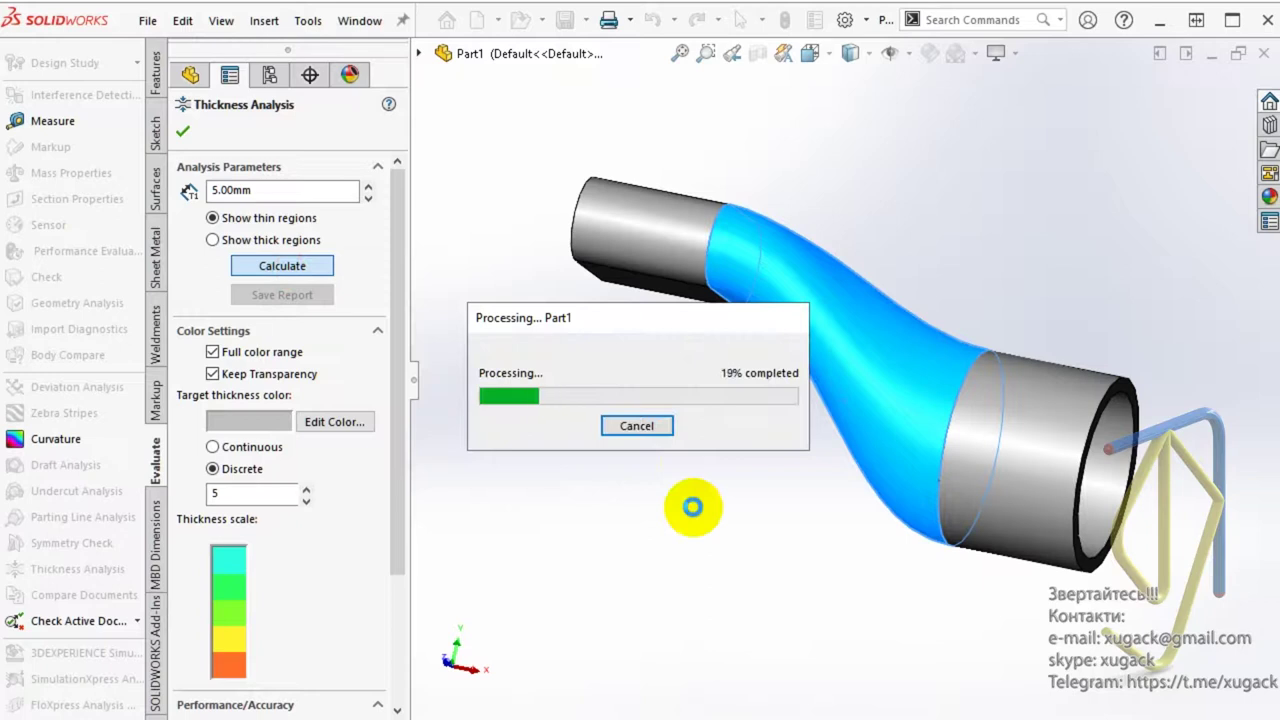
pyautogui.moveTo(693, 507)
pyautogui.mouseDown(button='middle')
pyautogui.moveTo(771, 371)
pyautogui.moveTo(580, 703)
pyautogui.moveTo(371, 566)
pyautogui.moveTo(394, 606)
pyautogui.moveTo(555, 644)
pyautogui.moveTo(614, 557)
pyautogui.moveTo(743, 571)
pyautogui.moveTo(560, 549)
pyautogui.moveTo(394, 244)
pyautogui.mouseUp(button='middle')
# - Close the thickness analysis and review Cut-Loft1's 0.92 start tangent length
pyautogui.click(186, 134)
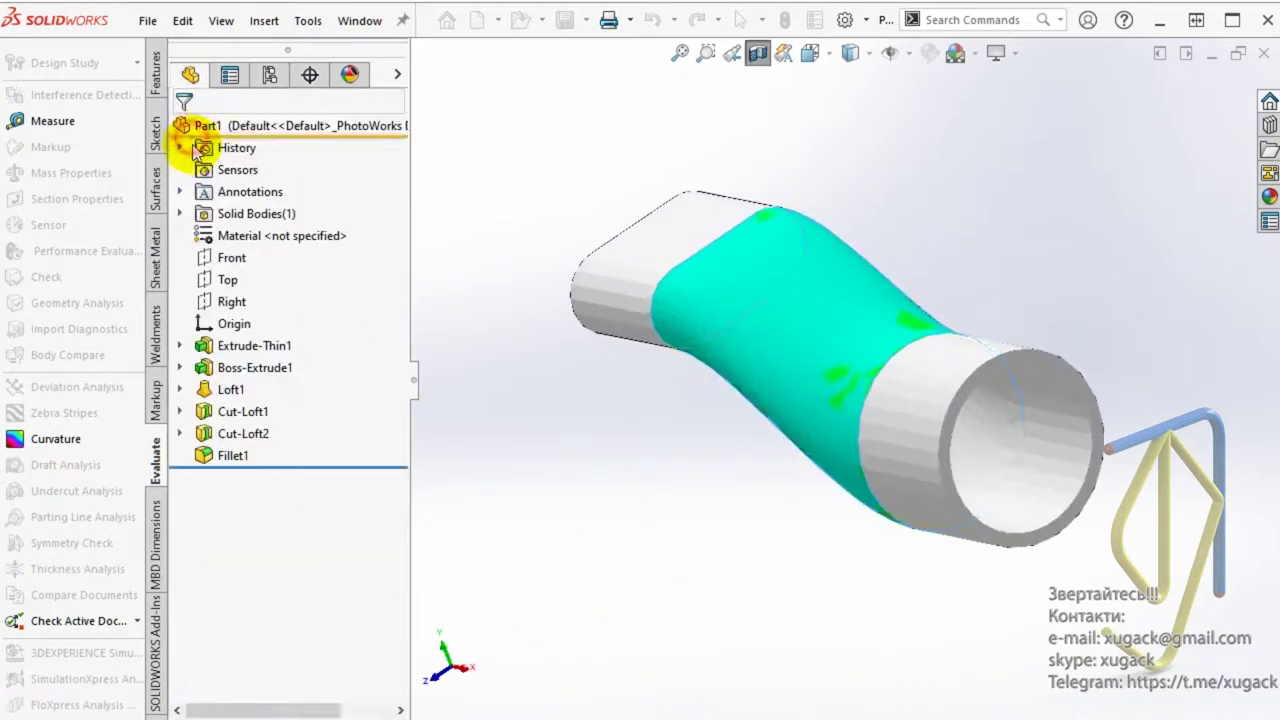
pyautogui.click(240, 418)
pyautogui.click(263, 353)
pyautogui.click(252, 403)
pyautogui.moveTo(252, 403); pyautogui.dragTo(213, 428)
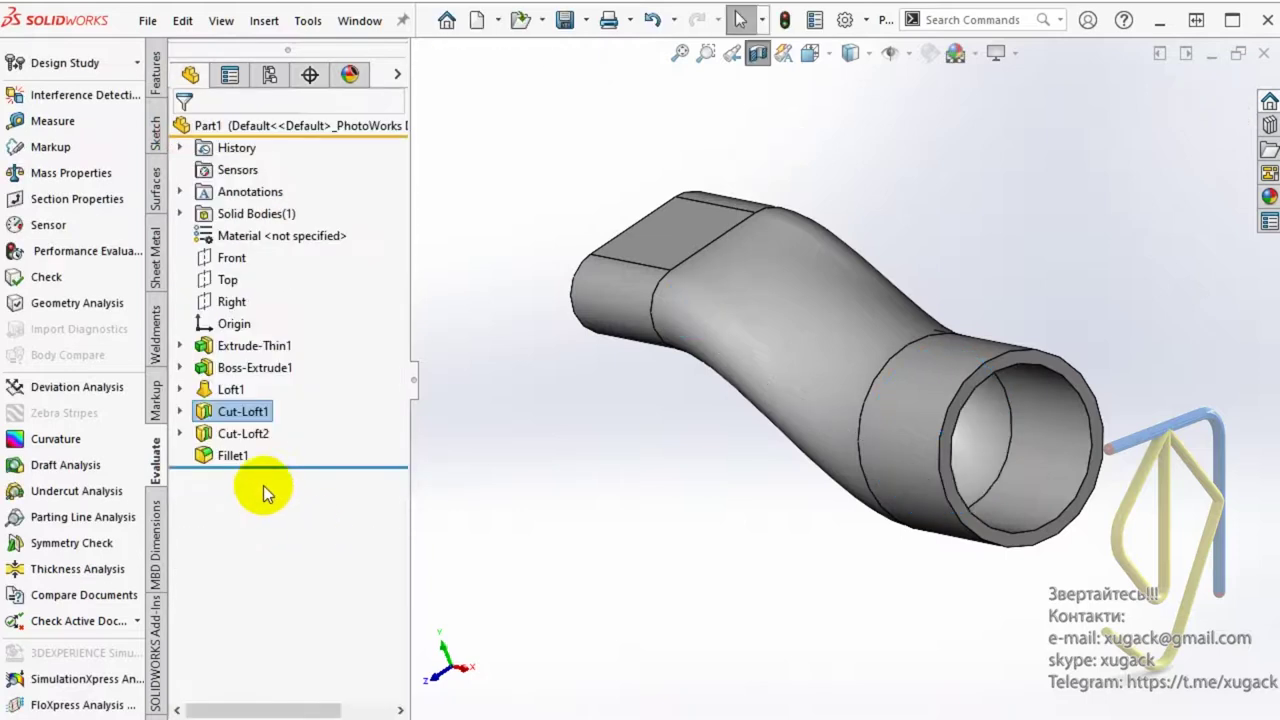
# - Change Cut-Loft2's start tangent length to 0.91 and apply it
pyautogui.click(250, 435)
pyautogui.click(270, 388)
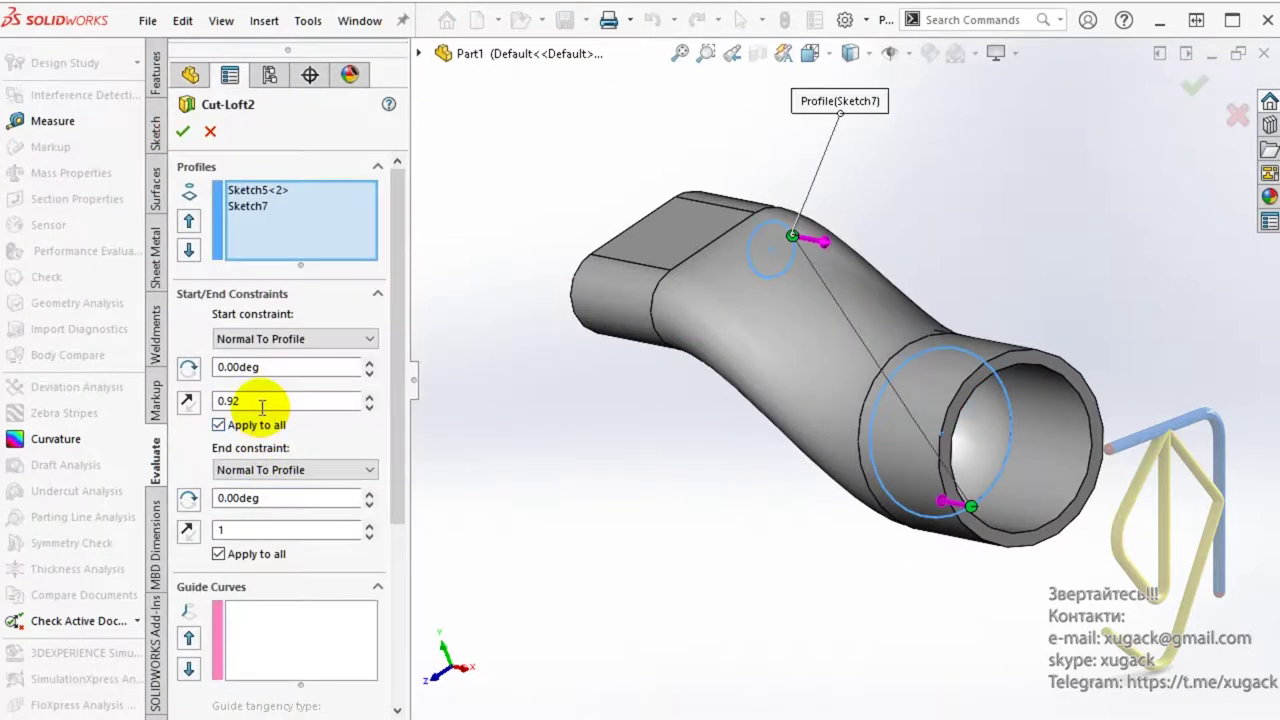
pyautogui.moveTo(259, 400); pyautogui.dragTo(158, 428)
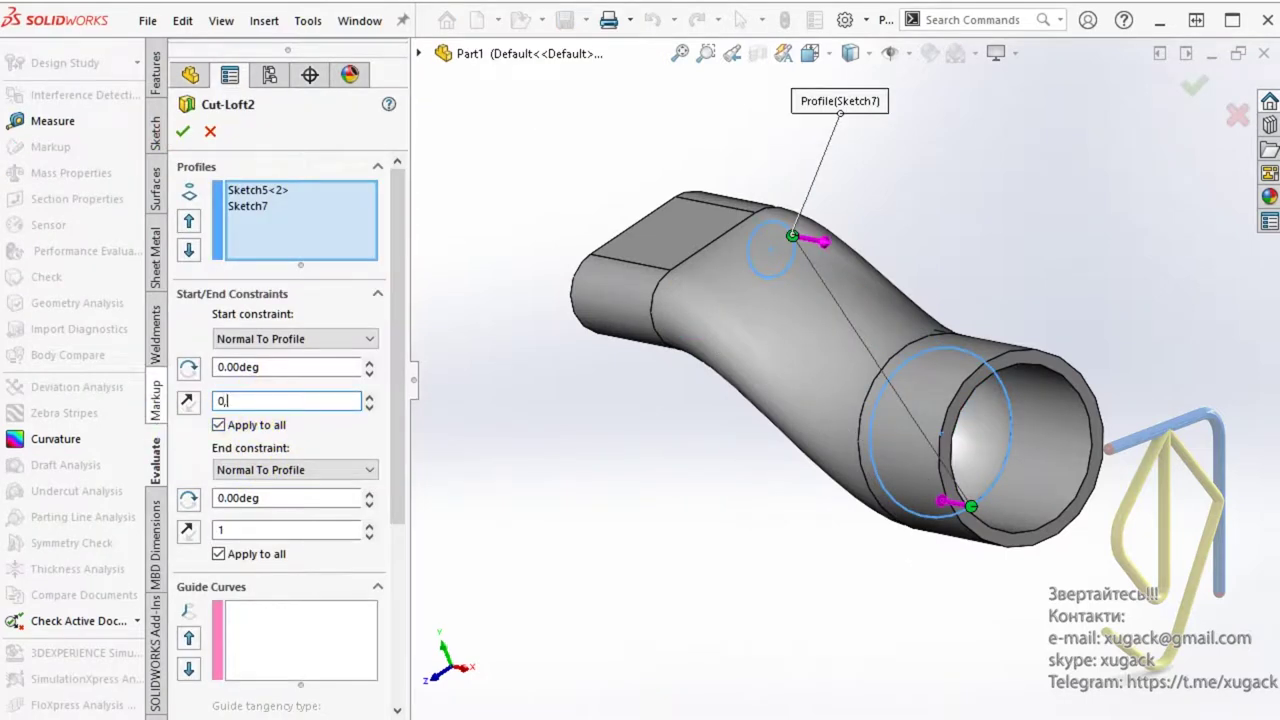
pyautogui.click(183, 131)
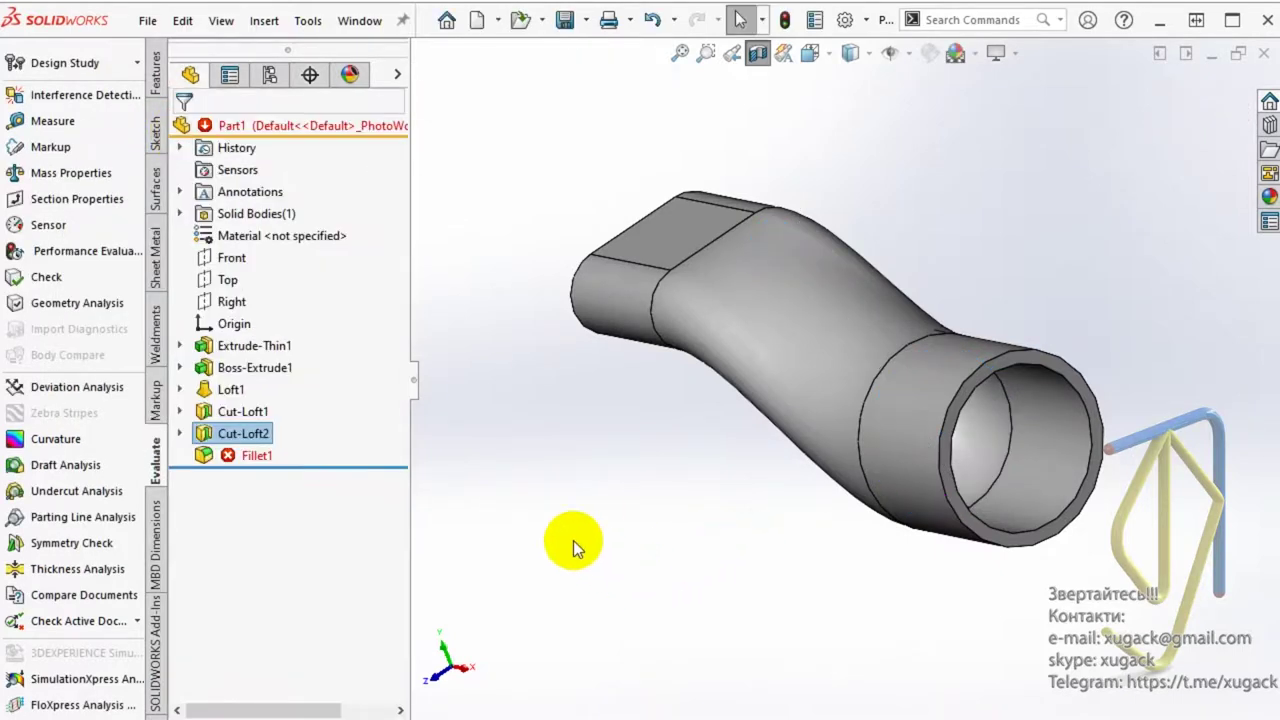
# - Rerun the 5 mm thickness check on the middle section, bottoming near 4.83 mm
pyautogui.moveTo(609, 544); pyautogui.dragTo(507, 552, button='middle')
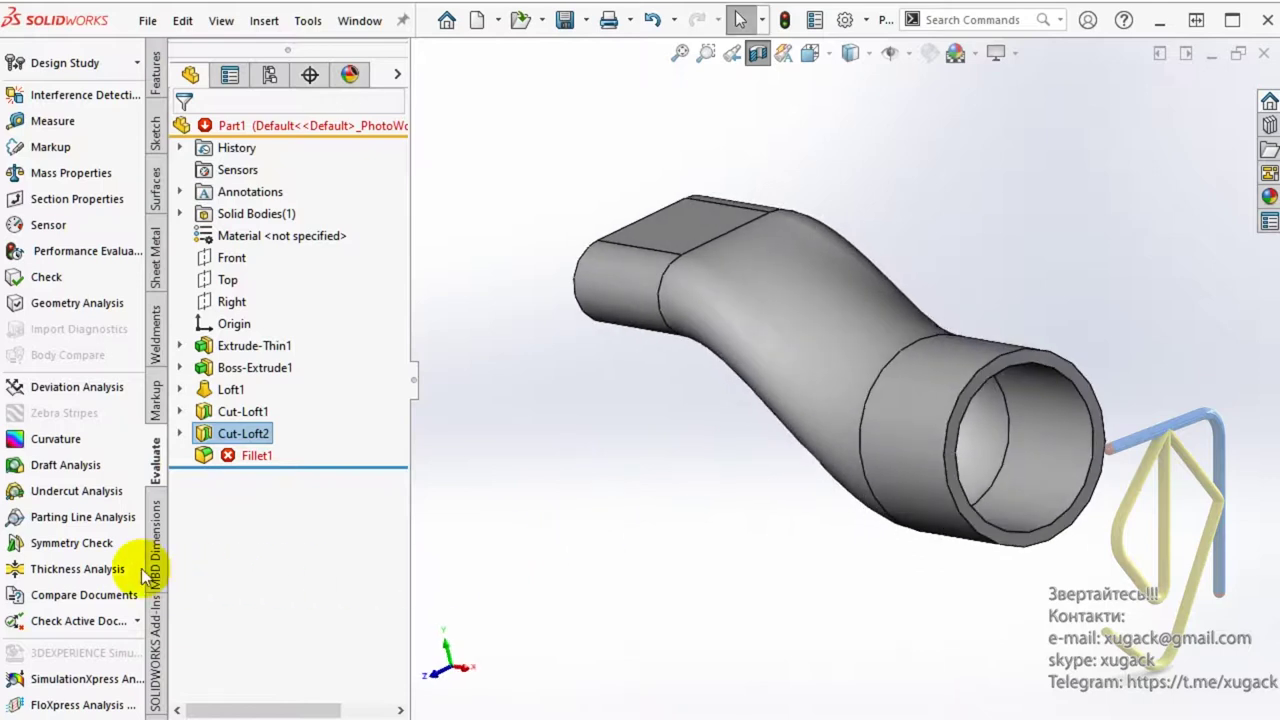
pyautogui.click(55, 568)
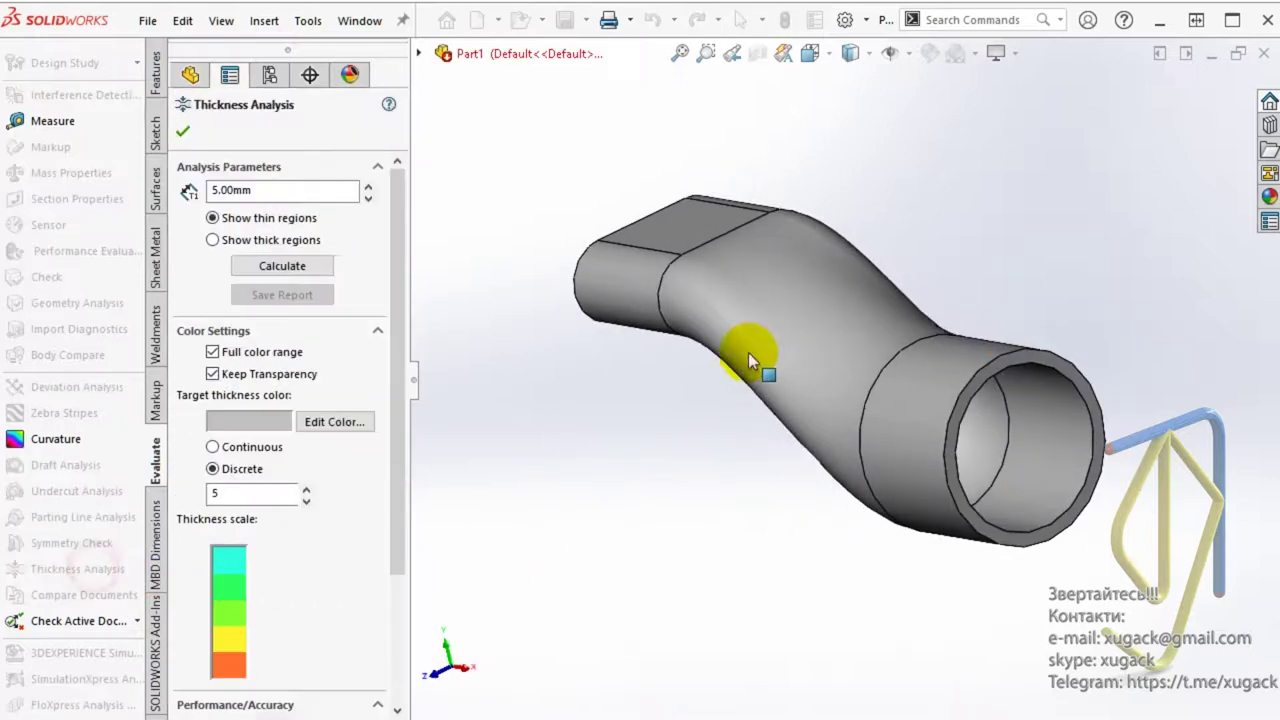
pyautogui.click(258, 270)
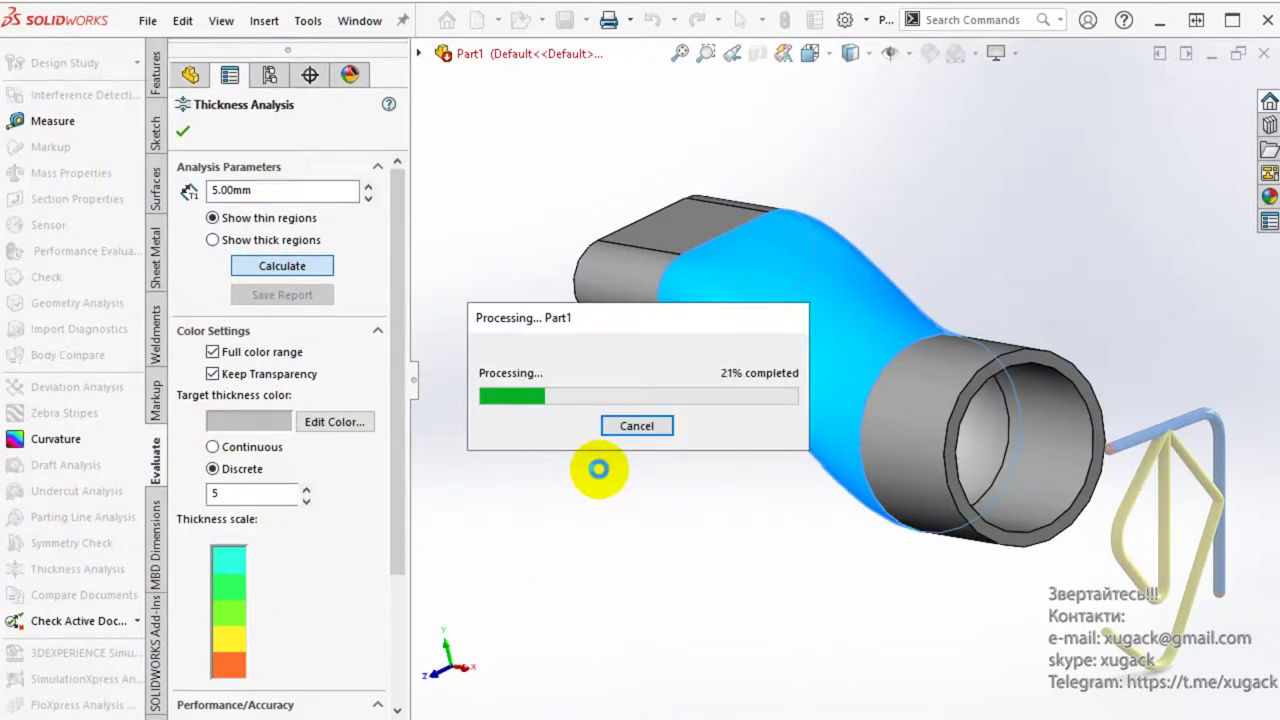
pyautogui.moveTo(614, 543)
pyautogui.mouseDown(button='middle')
pyautogui.moveTo(723, 380)
pyautogui.moveTo(729, 449)
pyautogui.moveTo(580, 688)
pyautogui.moveTo(423, 671)
pyautogui.moveTo(366, 646)
pyautogui.moveTo(434, 674)
pyautogui.moveTo(703, 609)
pyautogui.mouseUp(button='middle')
# - Set Cut-Loft2's start tangent length to 0.9 so Fillet1 rebuilds
pyautogui.click(183, 131)
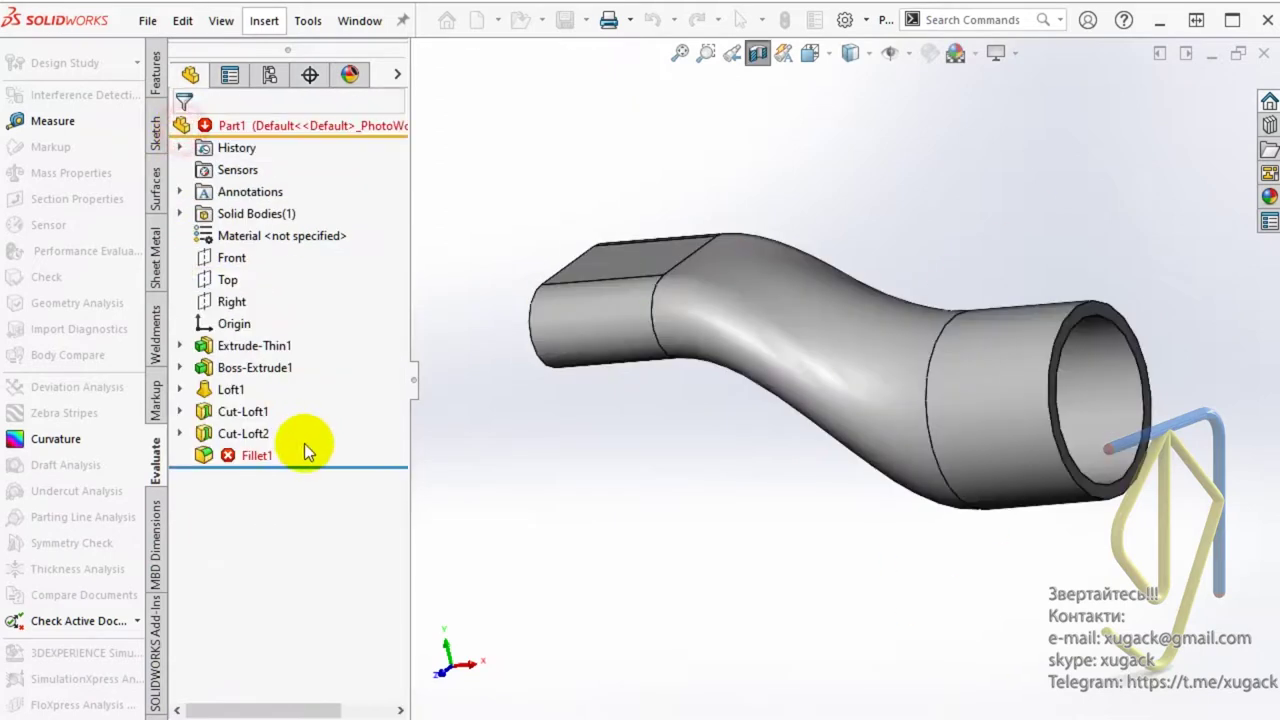
pyautogui.click(235, 433)
pyautogui.click(267, 378)
pyautogui.write('0,9')
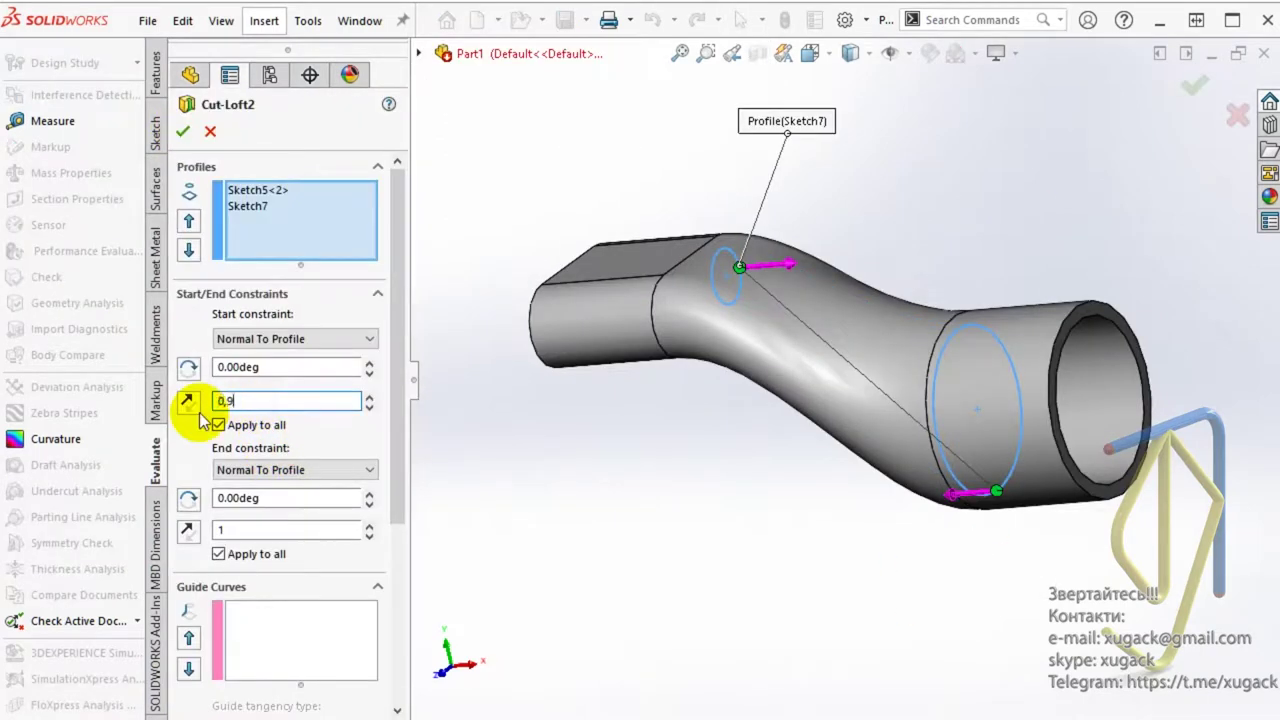
pyautogui.click(183, 131)
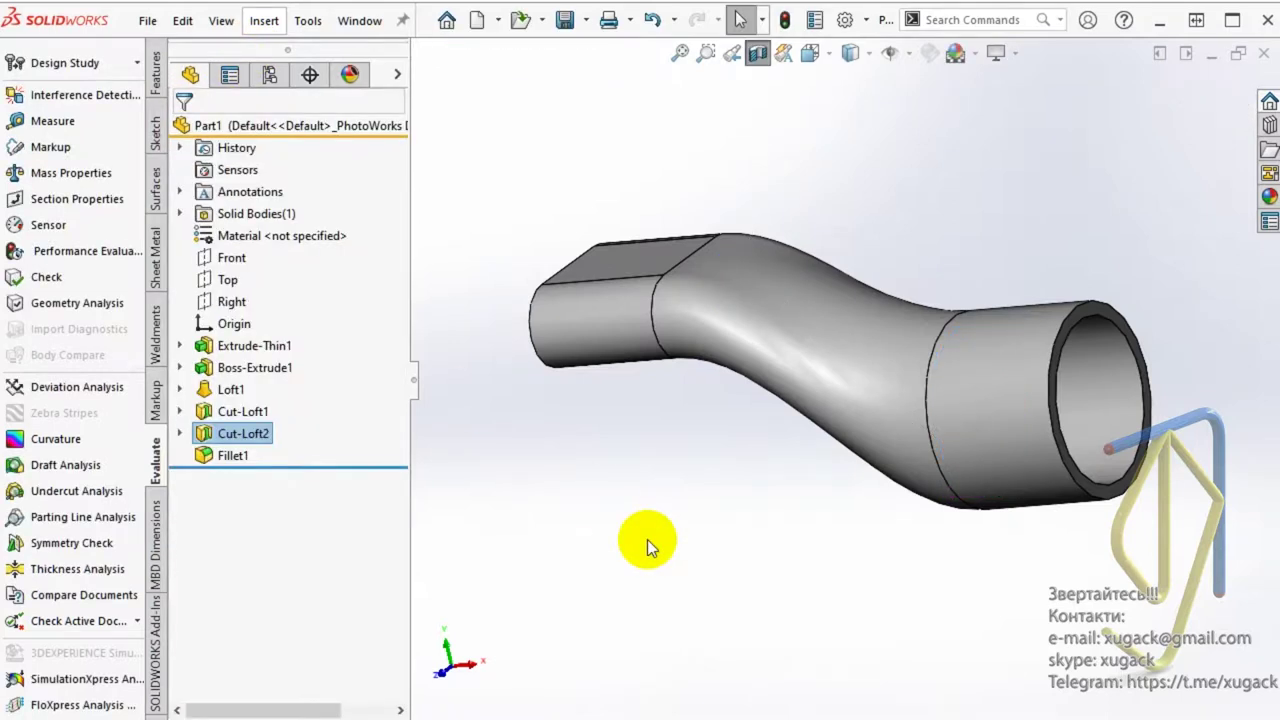
pyautogui.moveTo(661, 487); pyautogui.dragTo(678, 549, button='middle')
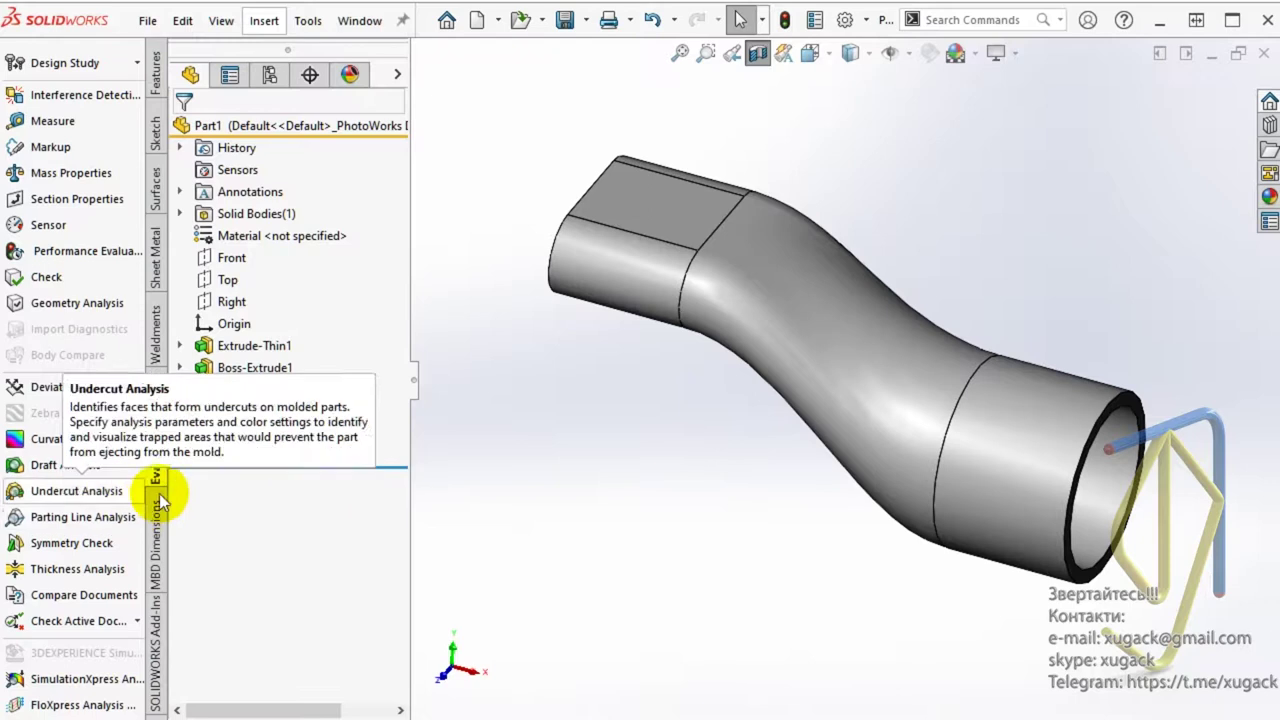
# - Analyse the middle face at 5 mm thickness from several angles, thinnest near 4.83 mm
pyautogui.click(100, 568)
pyautogui.click(850, 344)
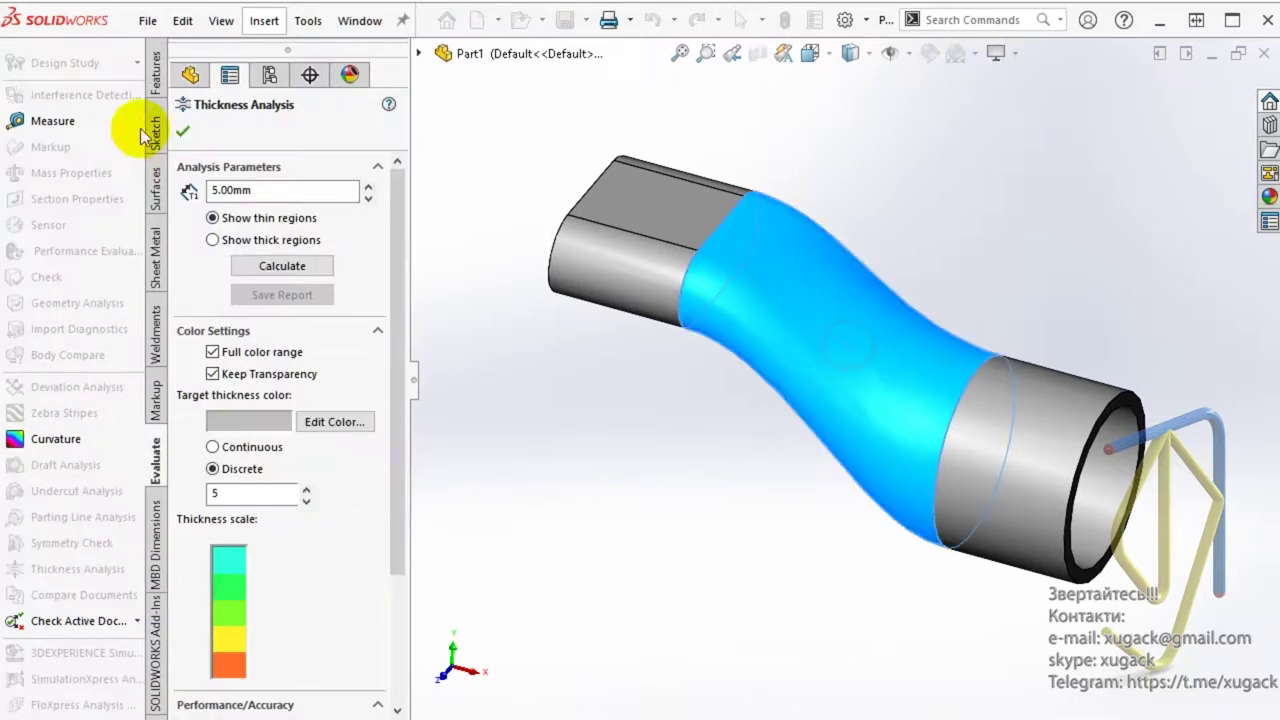
pyautogui.click(183, 131)
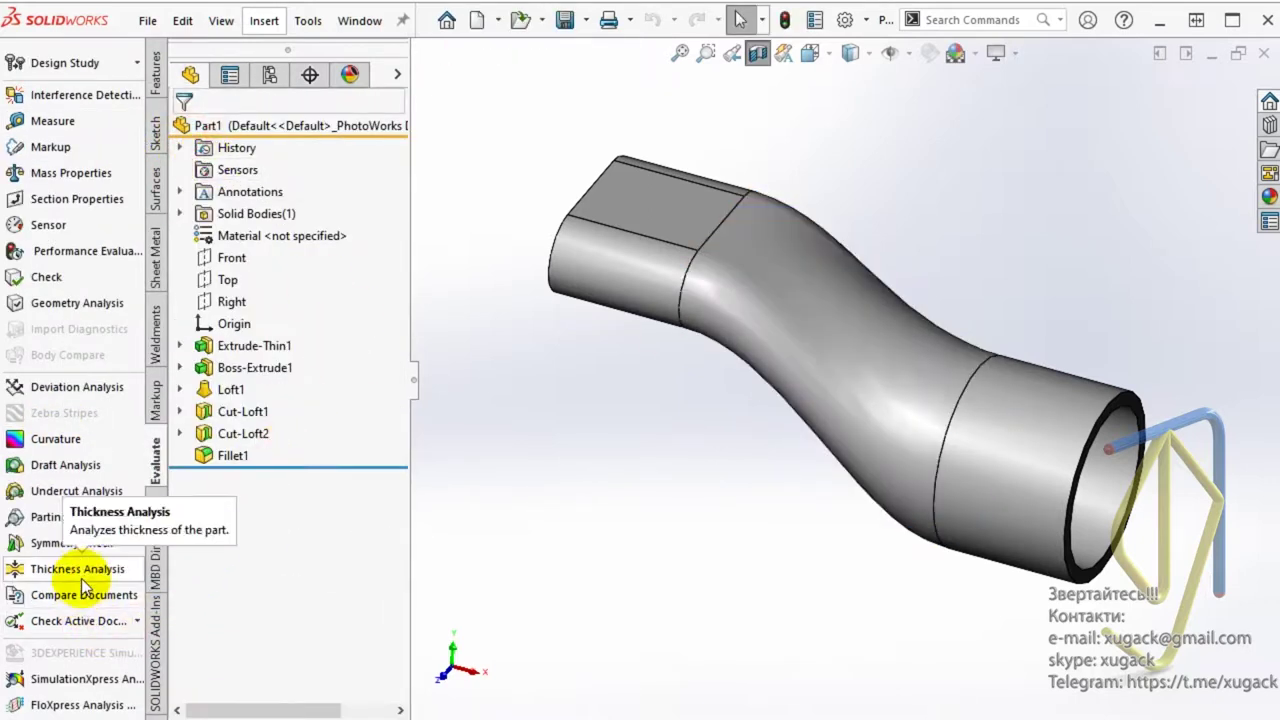
pyautogui.click(78, 568)
pyautogui.click(757, 390)
pyautogui.click(268, 266)
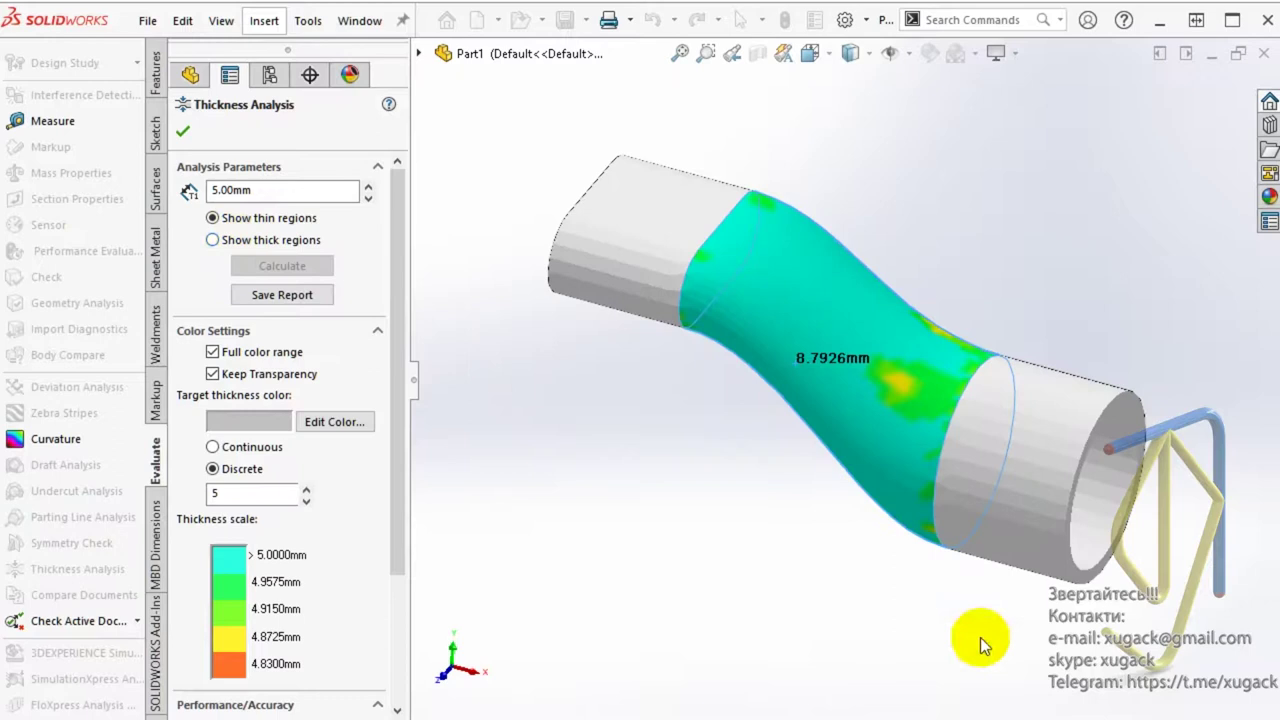
pyautogui.moveTo(835, 505)
pyautogui.mouseDown(button='middle')
pyautogui.moveTo(980, 143)
pyautogui.moveTo(863, 580)
pyautogui.moveTo(905, 404)
pyautogui.mouseUp(button='middle')
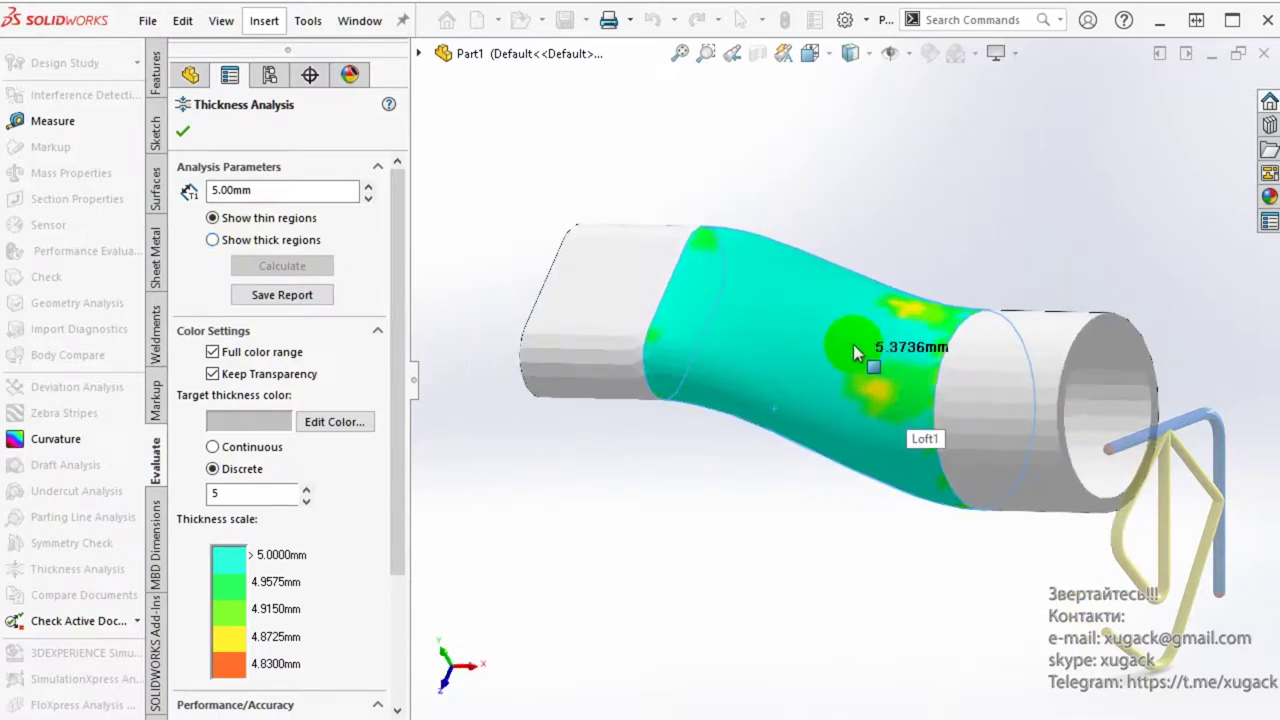
pyautogui.moveTo(713, 387)
pyautogui.mouseDown(button='middle')
pyautogui.moveTo(757, 300)
pyautogui.moveTo(920, 277)
pyautogui.moveTo(951, 294)
pyautogui.moveTo(840, 295)
pyautogui.moveTo(856, 358)
pyautogui.mouseUp(button='middle')
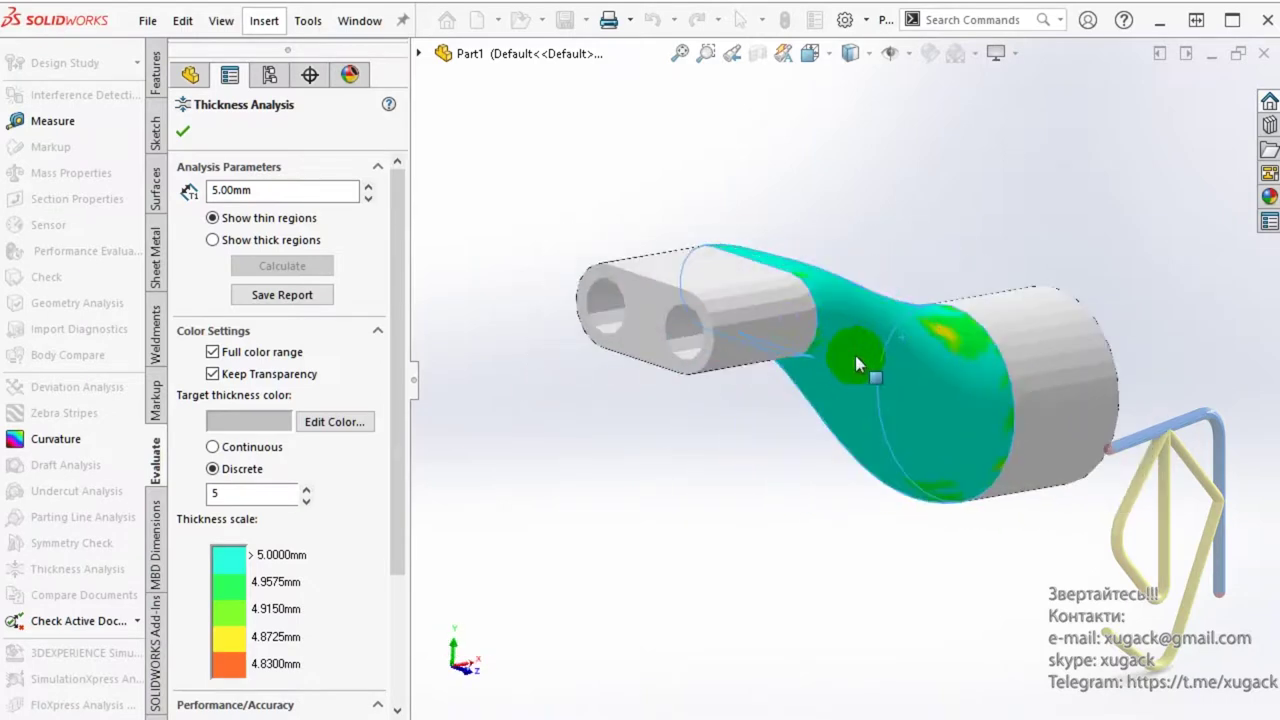
pyautogui.moveTo(918, 424)
pyautogui.mouseDown(button='middle')
pyautogui.moveTo(743, 537)
pyautogui.moveTo(643, 537)
pyautogui.moveTo(656, 517)
pyautogui.mouseUp(button='middle')
pyautogui.moveTo(783, 544)
pyautogui.mouseDown(button='middle')
pyautogui.moveTo(680, 489)
pyautogui.moveTo(643, 494)
pyautogui.moveTo(657, 514)
pyautogui.moveTo(636, 518)
pyautogui.moveTo(763, 529)
pyautogui.moveTo(994, 337)
pyautogui.moveTo(773, 403)
pyautogui.moveTo(586, 337)
pyautogui.mouseUp(button='middle')
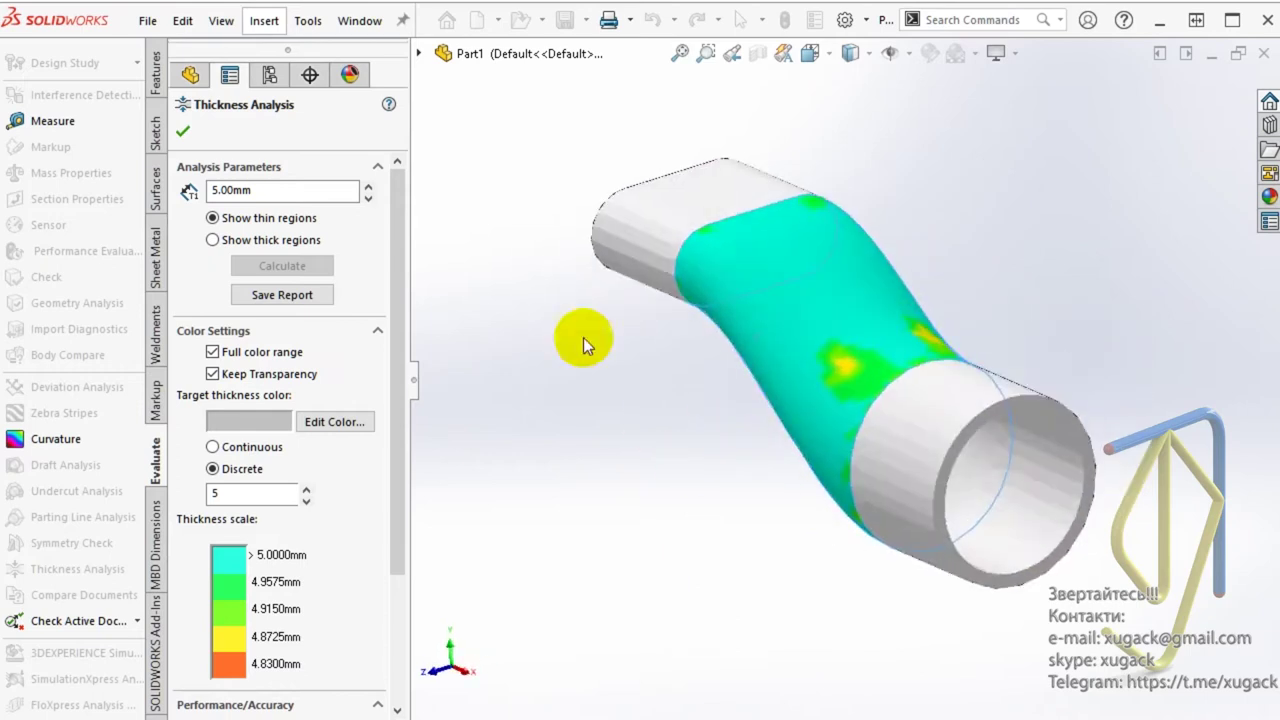
pyautogui.click(183, 131)
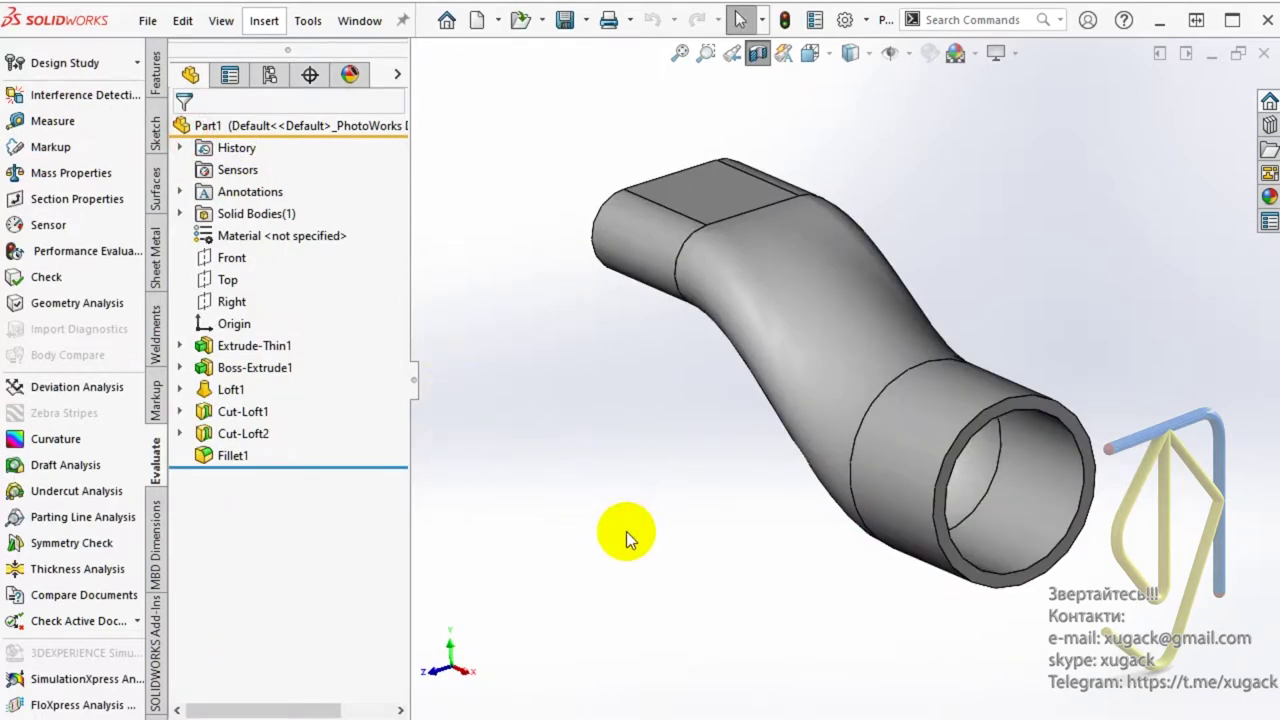
# - Switch to Isometric and section the part on the Front plane at 17 mm offset
pyautogui.click(826, 60)
pyautogui.click(928, 108)
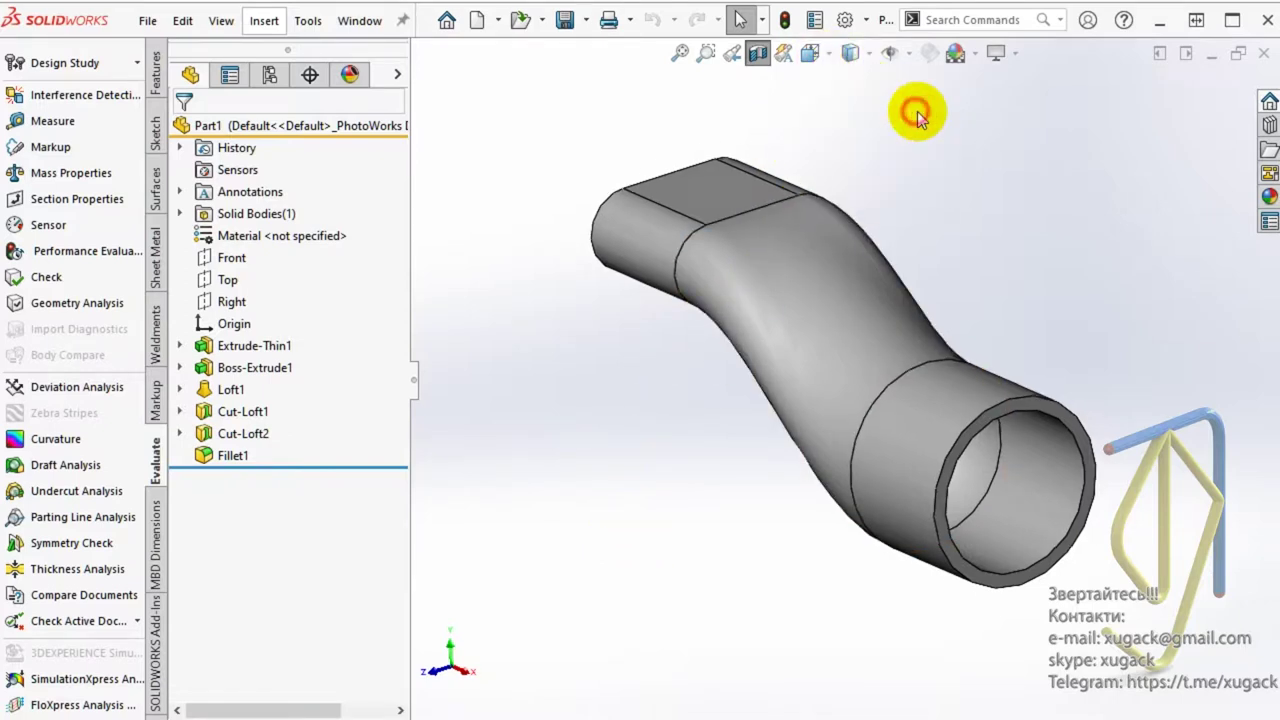
pyautogui.click(758, 55)
pyautogui.click(758, 55)
pyautogui.moveTo(603, 522); pyautogui.dragTo(754, 468)
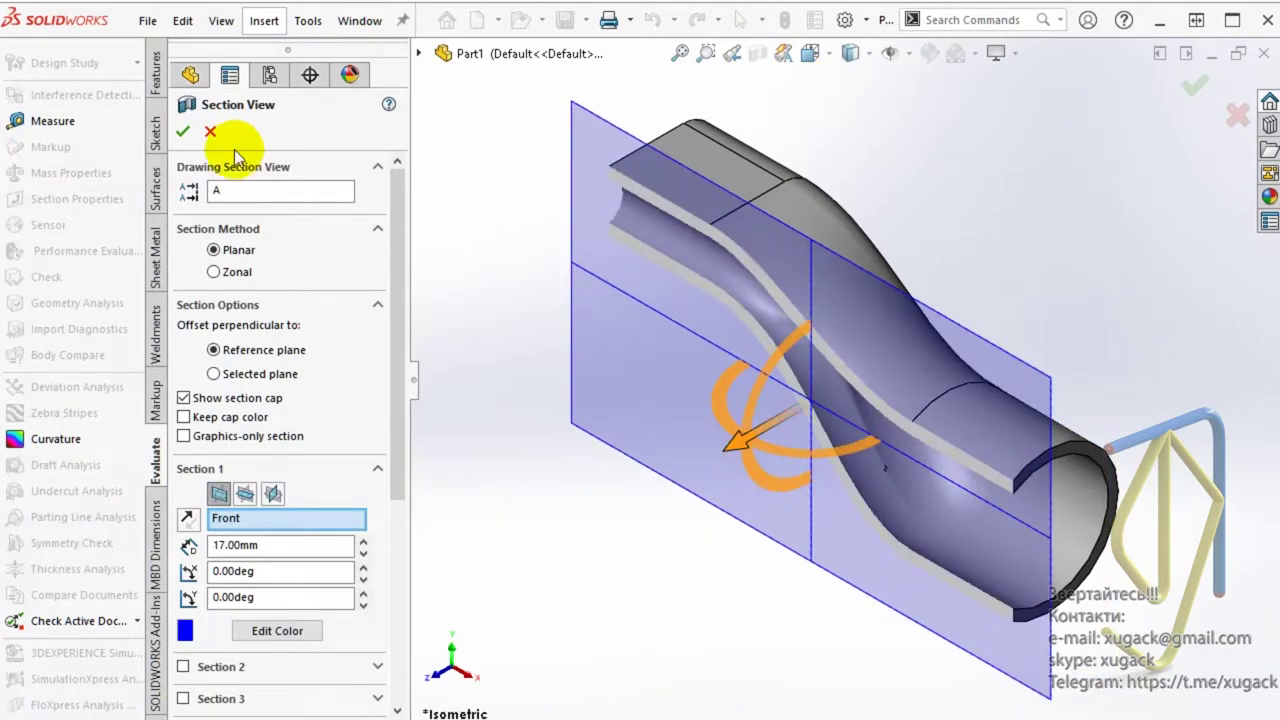
pyautogui.click(186, 135)
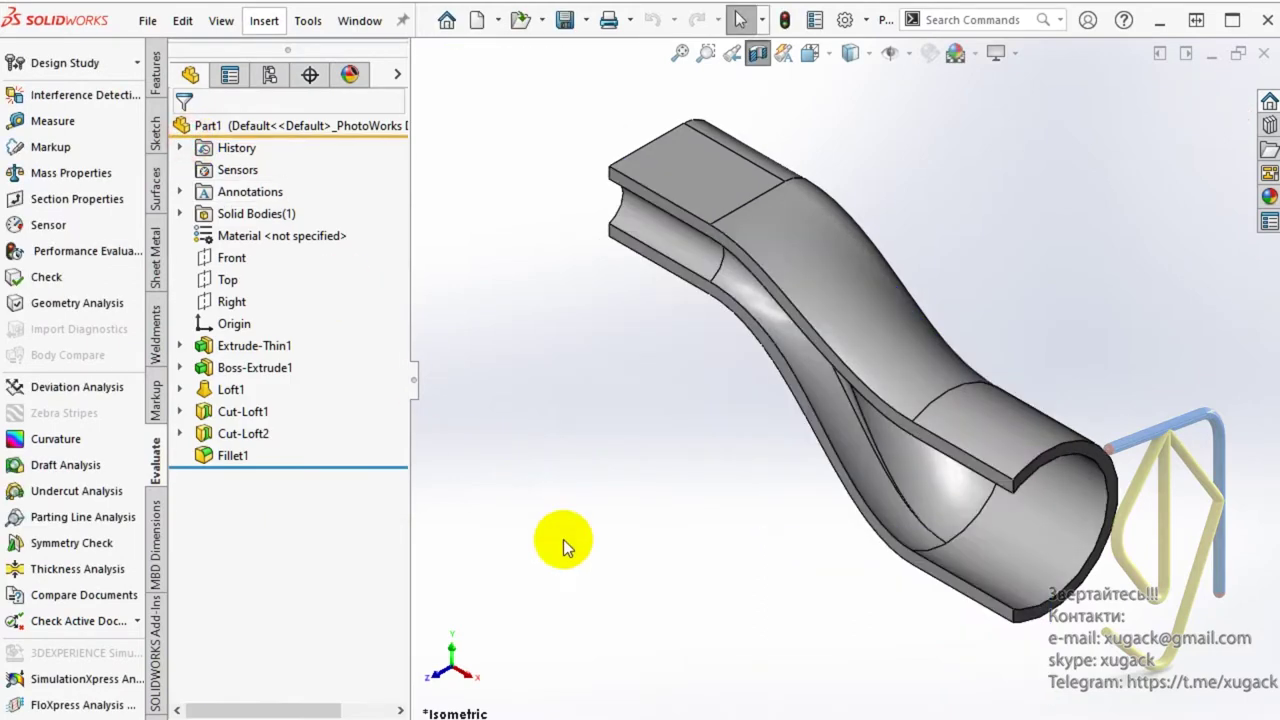
# - Change the view orientation to Dimetric
pyautogui.click(810, 53)
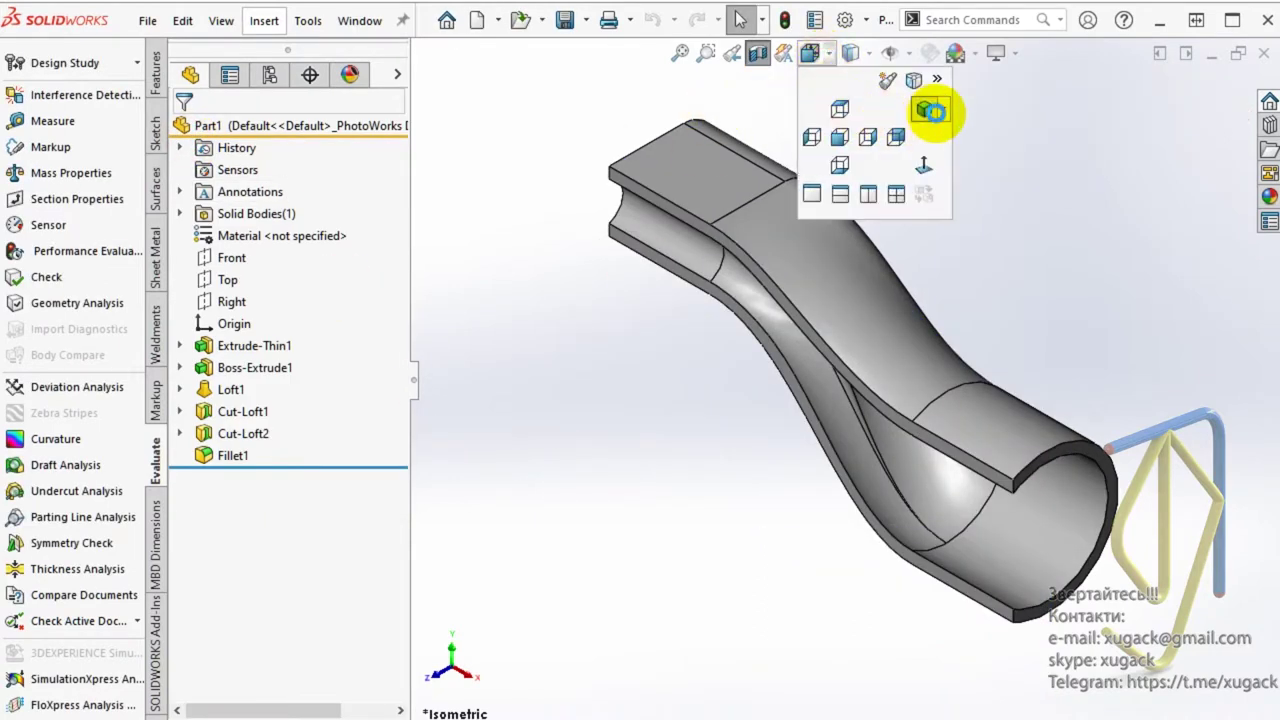
pyautogui.moveTo(928, 110)
pyautogui.click(964, 159)
pyautogui.click(1079, 159)
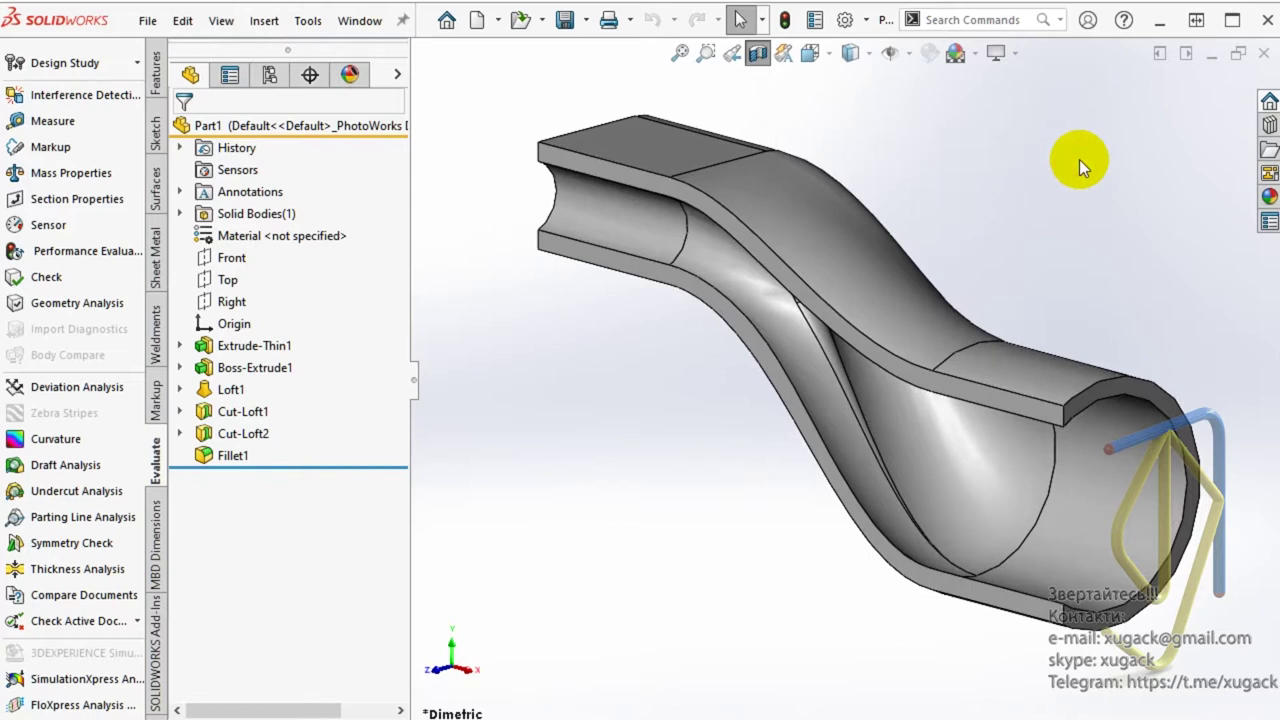